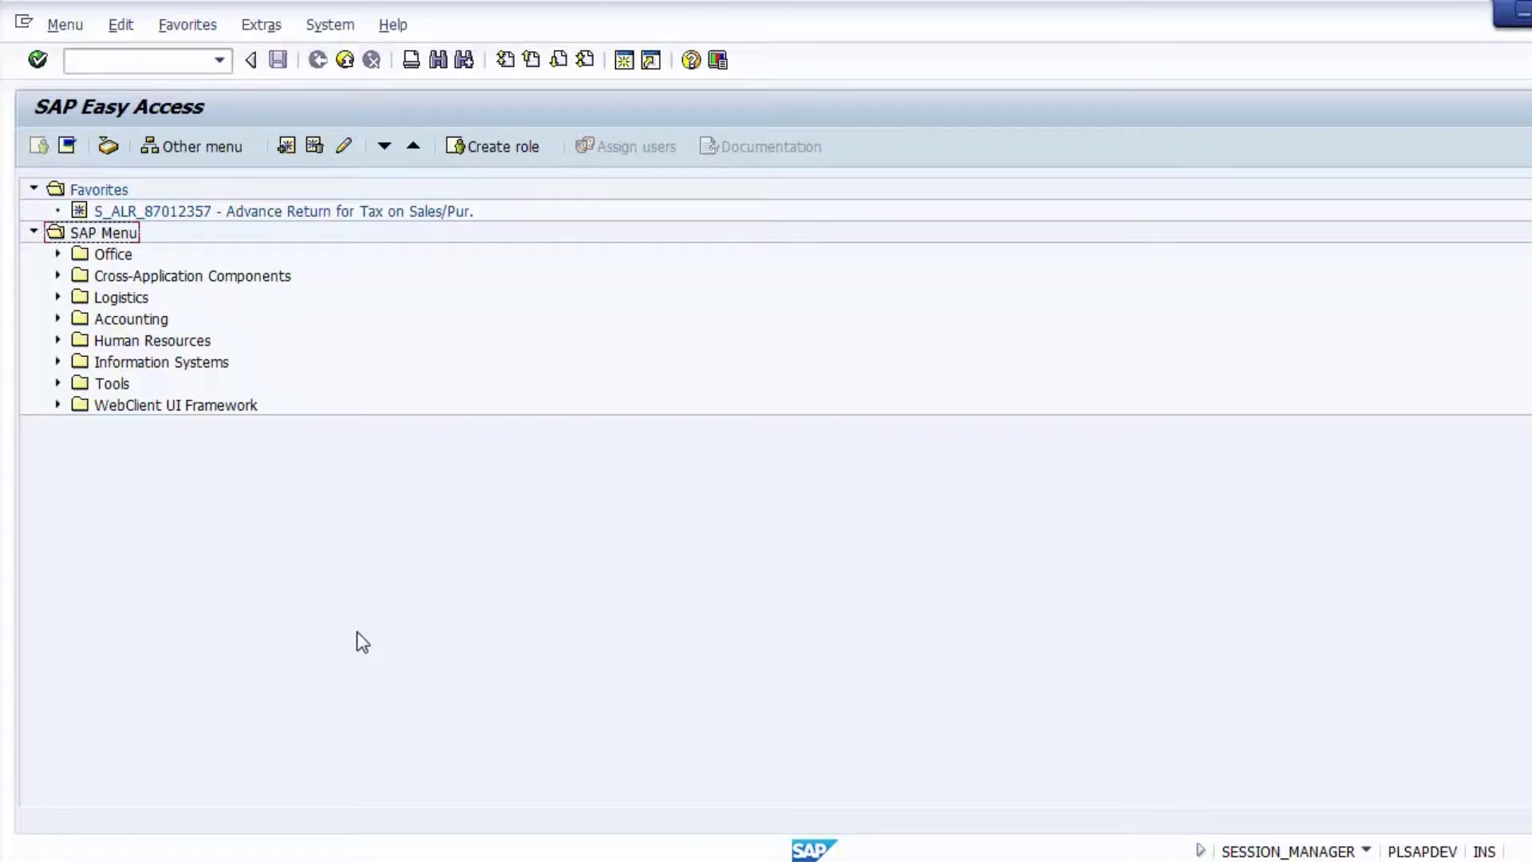
{"action": "mouse_move", "coordinate": [549, 858]}
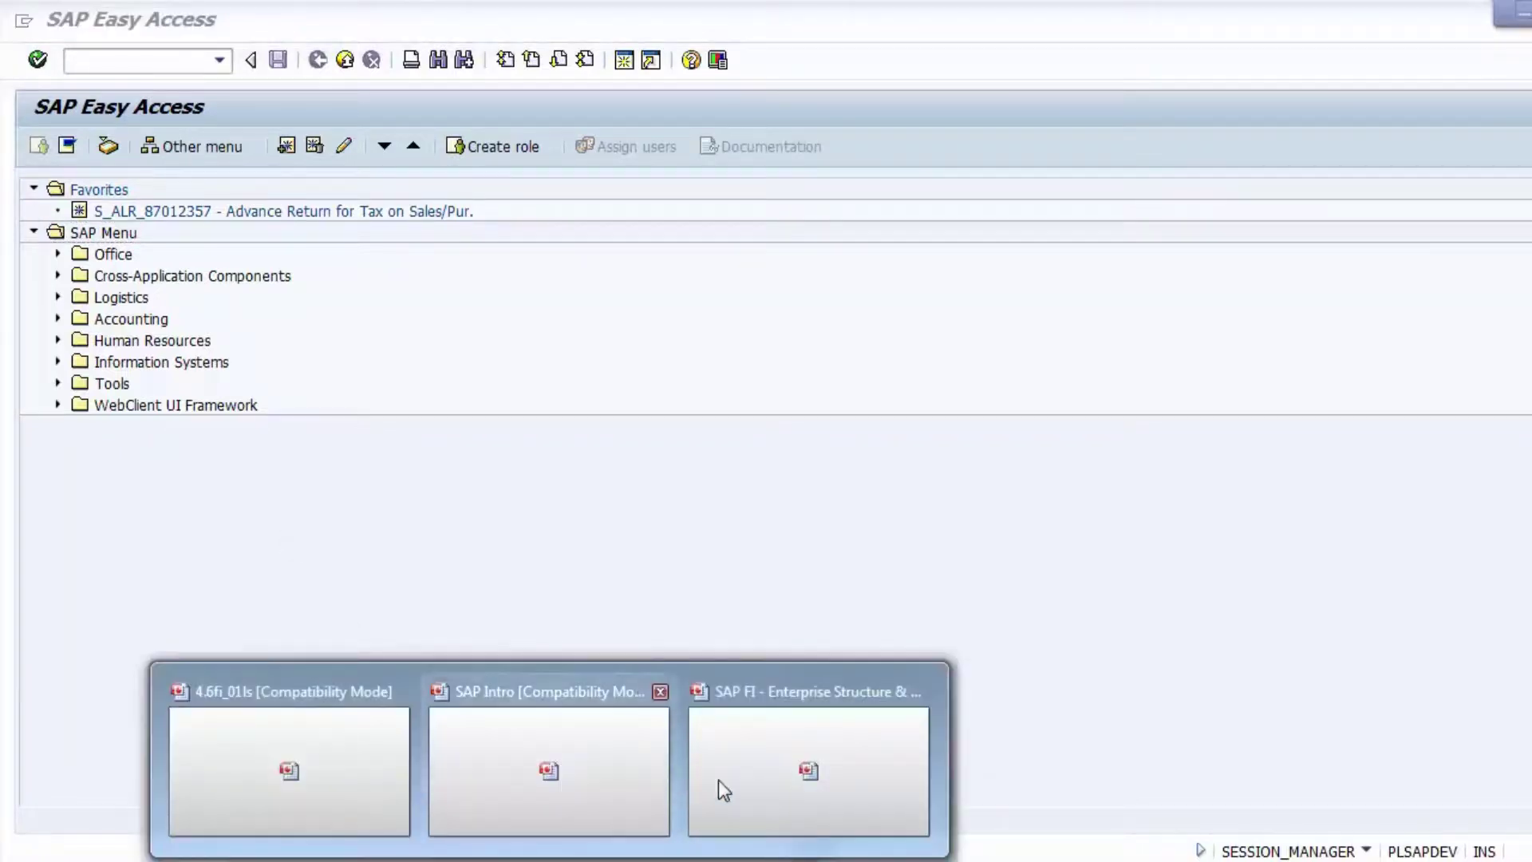
{"action": "left_click", "coordinate": [703, 369]}
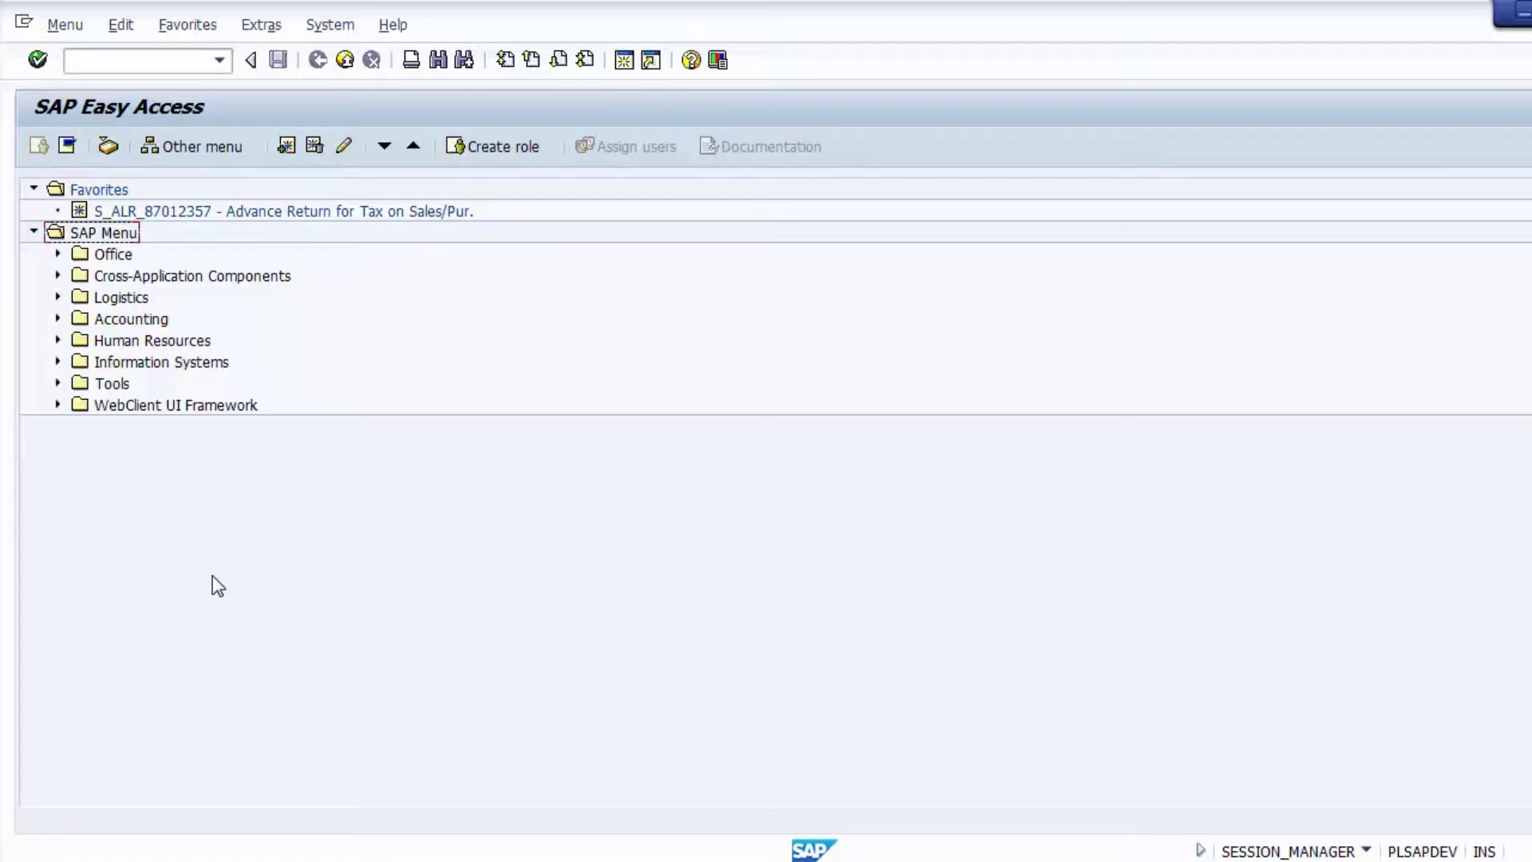
Start transaction SPRO and display the SAP Reference IMG
{"action": "left_click", "coordinate": [151, 64]}
{"action": "type", "text": "SPRO"}
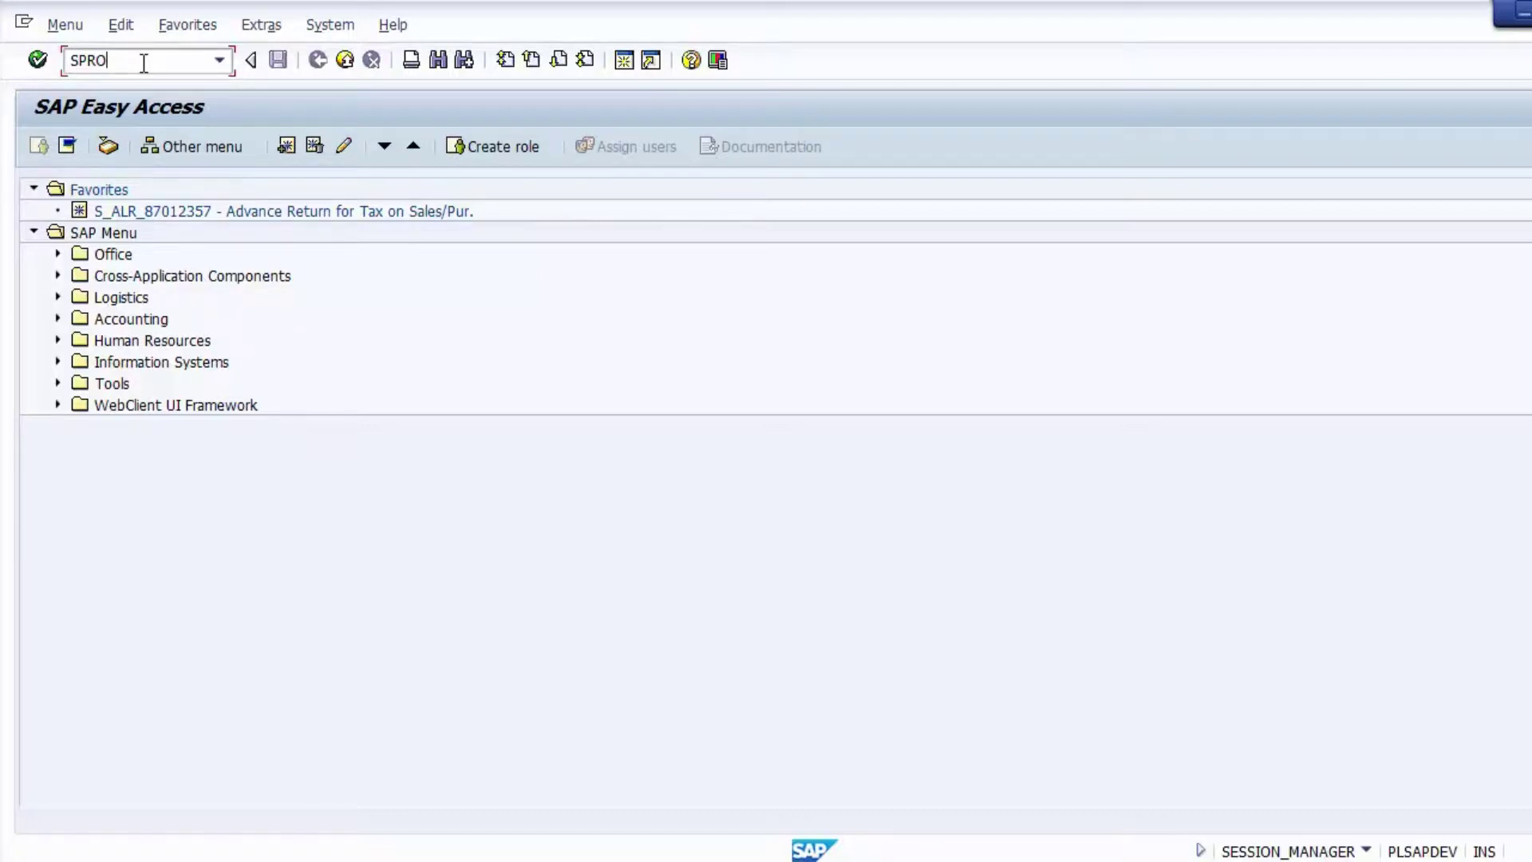
{"action": "key", "text": "Return"}
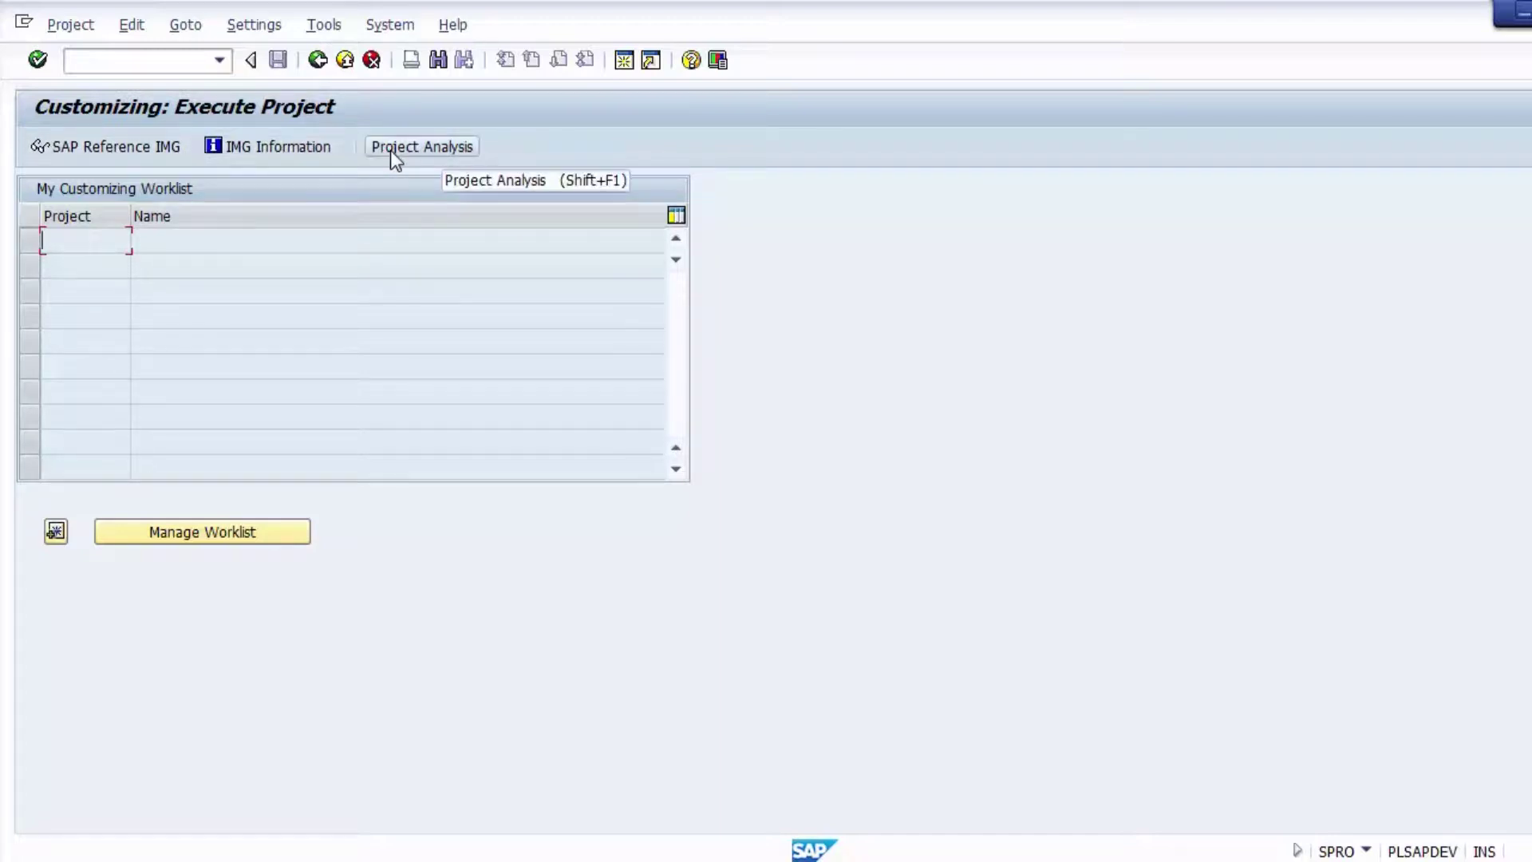
{"action": "left_click", "coordinate": [112, 150]}
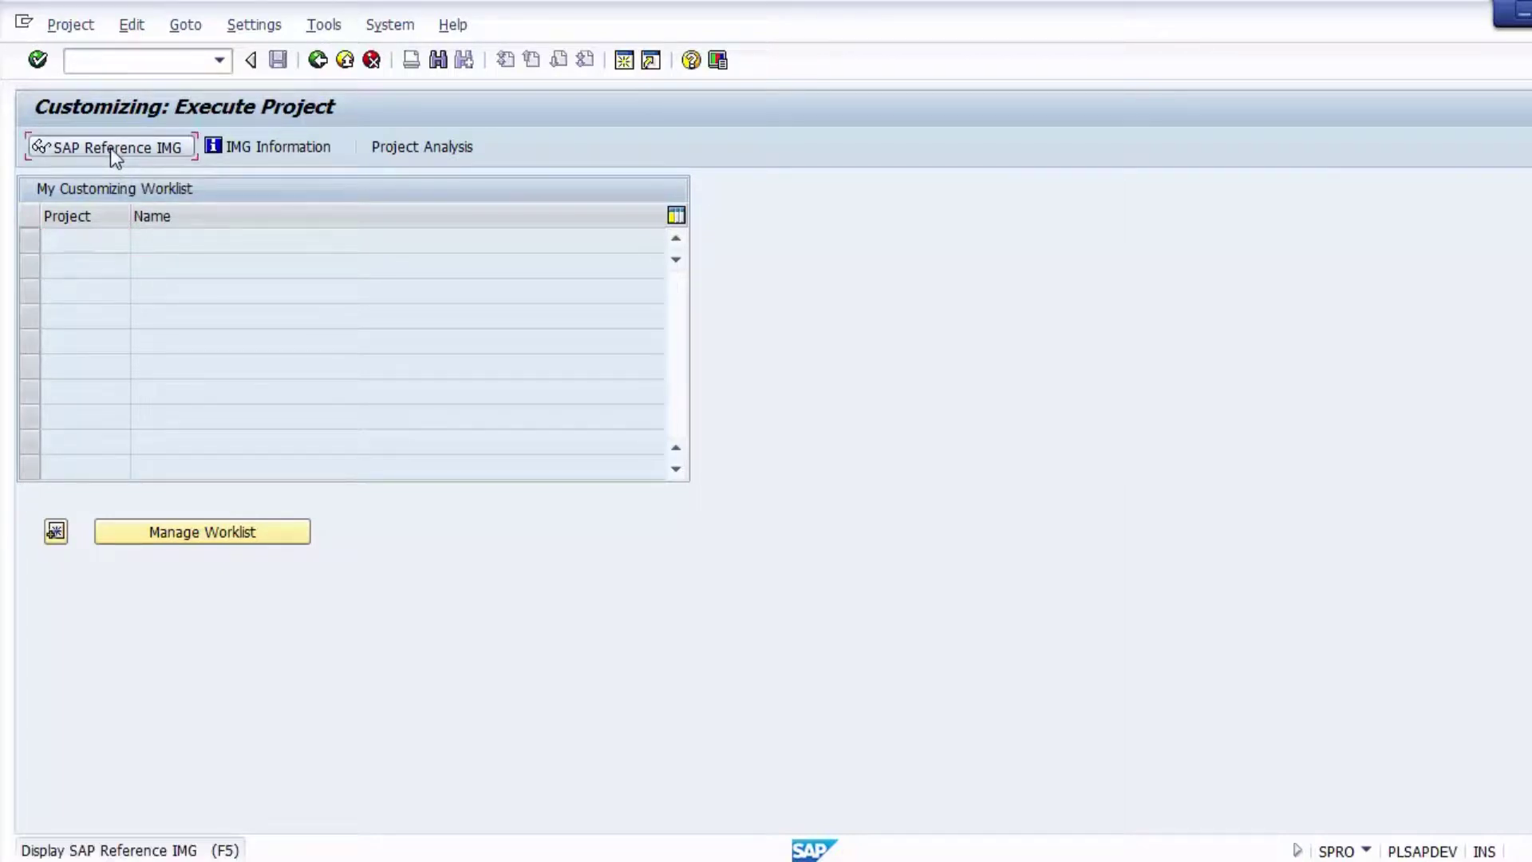
{"action": "left_click", "coordinate": [110, 147]}
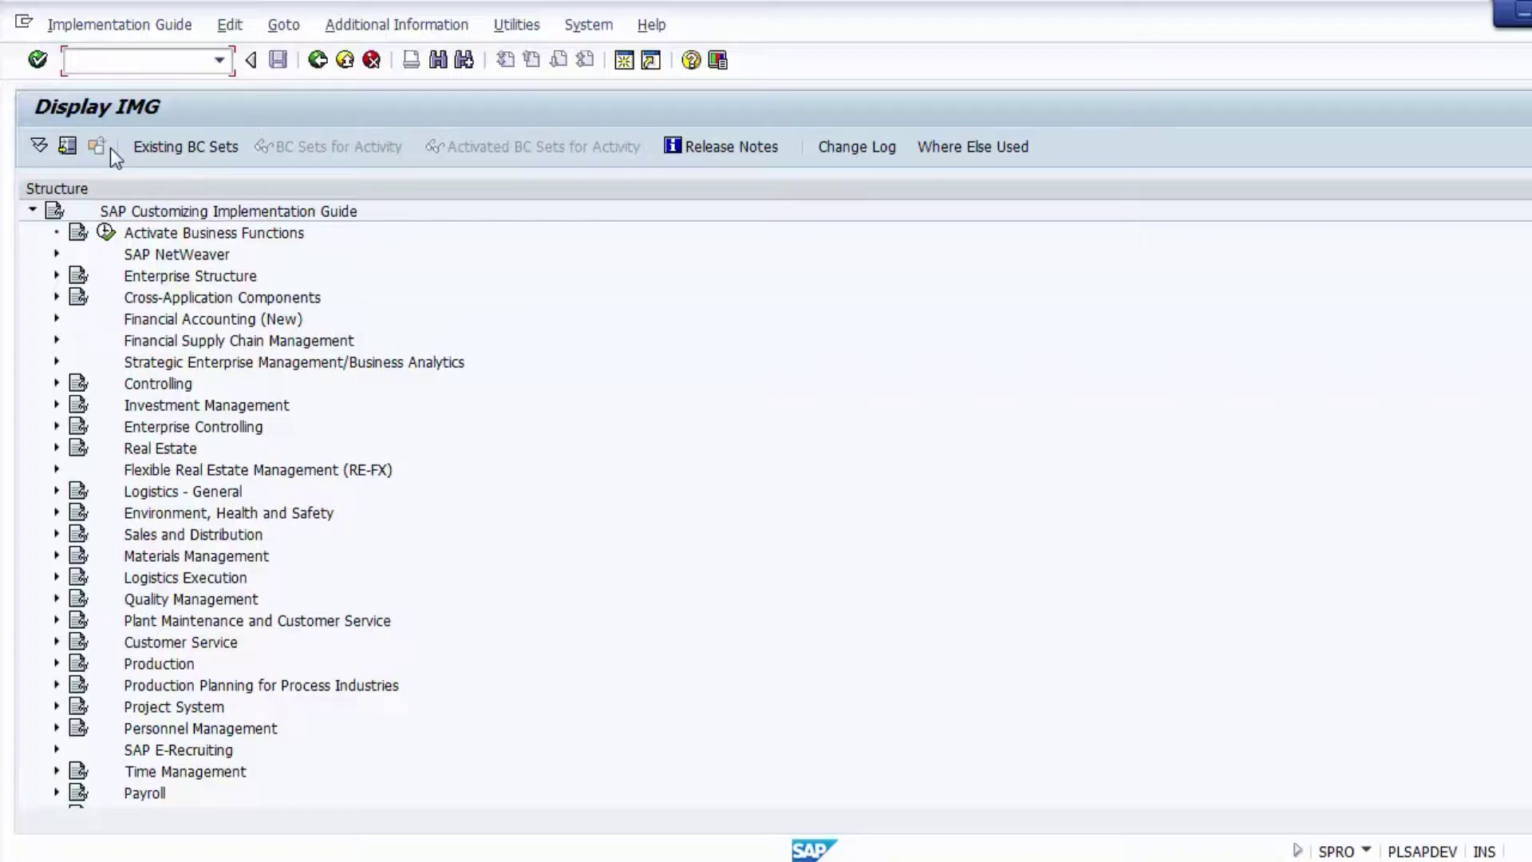
Look over the module nodes of the implementation guide, from Financial Accounting (New) to Project System
{"action": "left_click", "coordinate": [244, 318]}
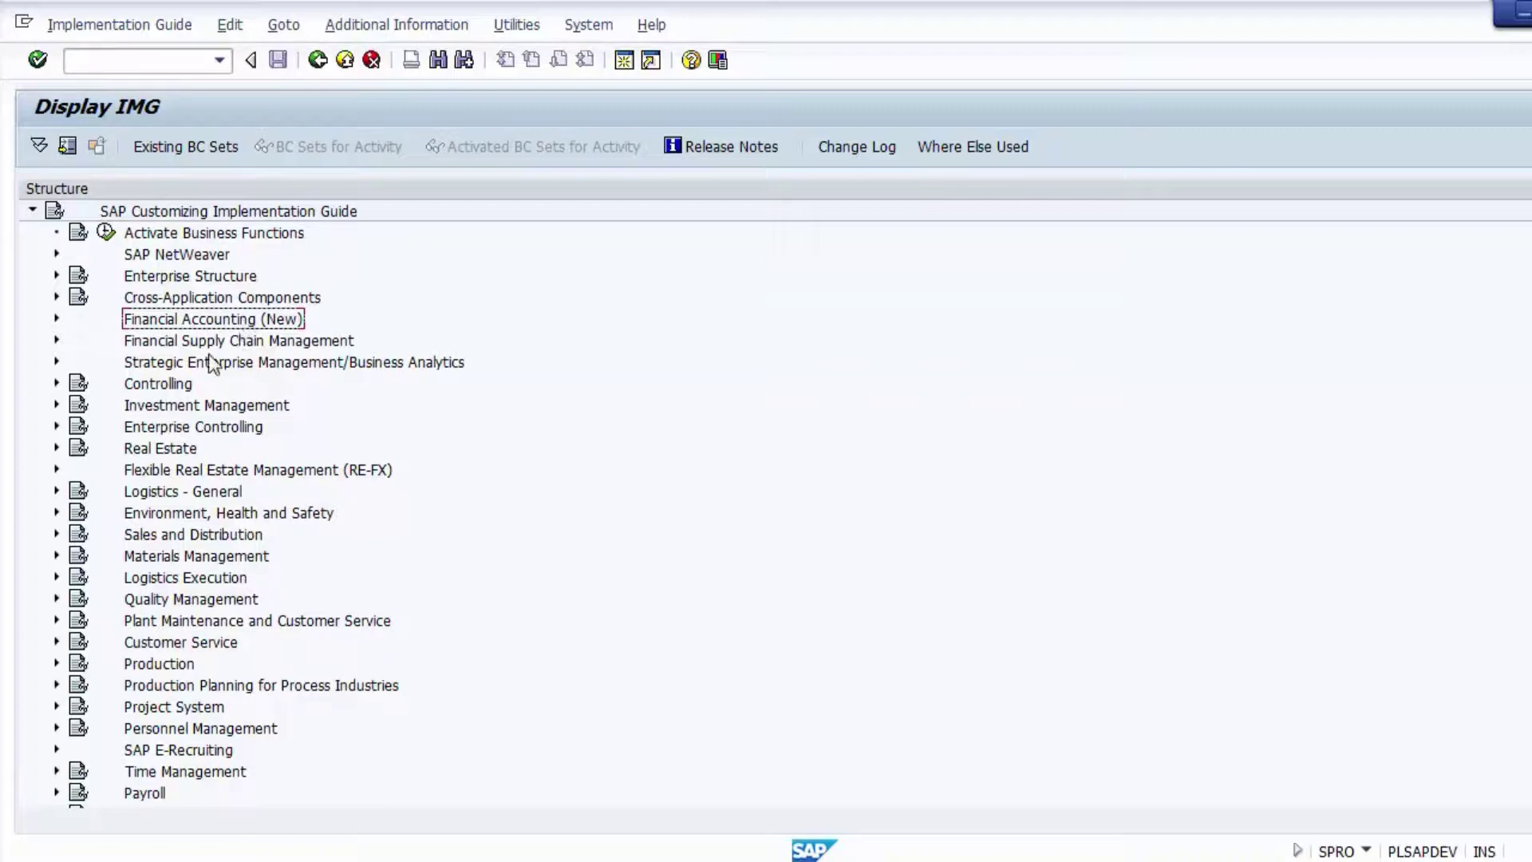
{"action": "left_click", "coordinate": [178, 385]}
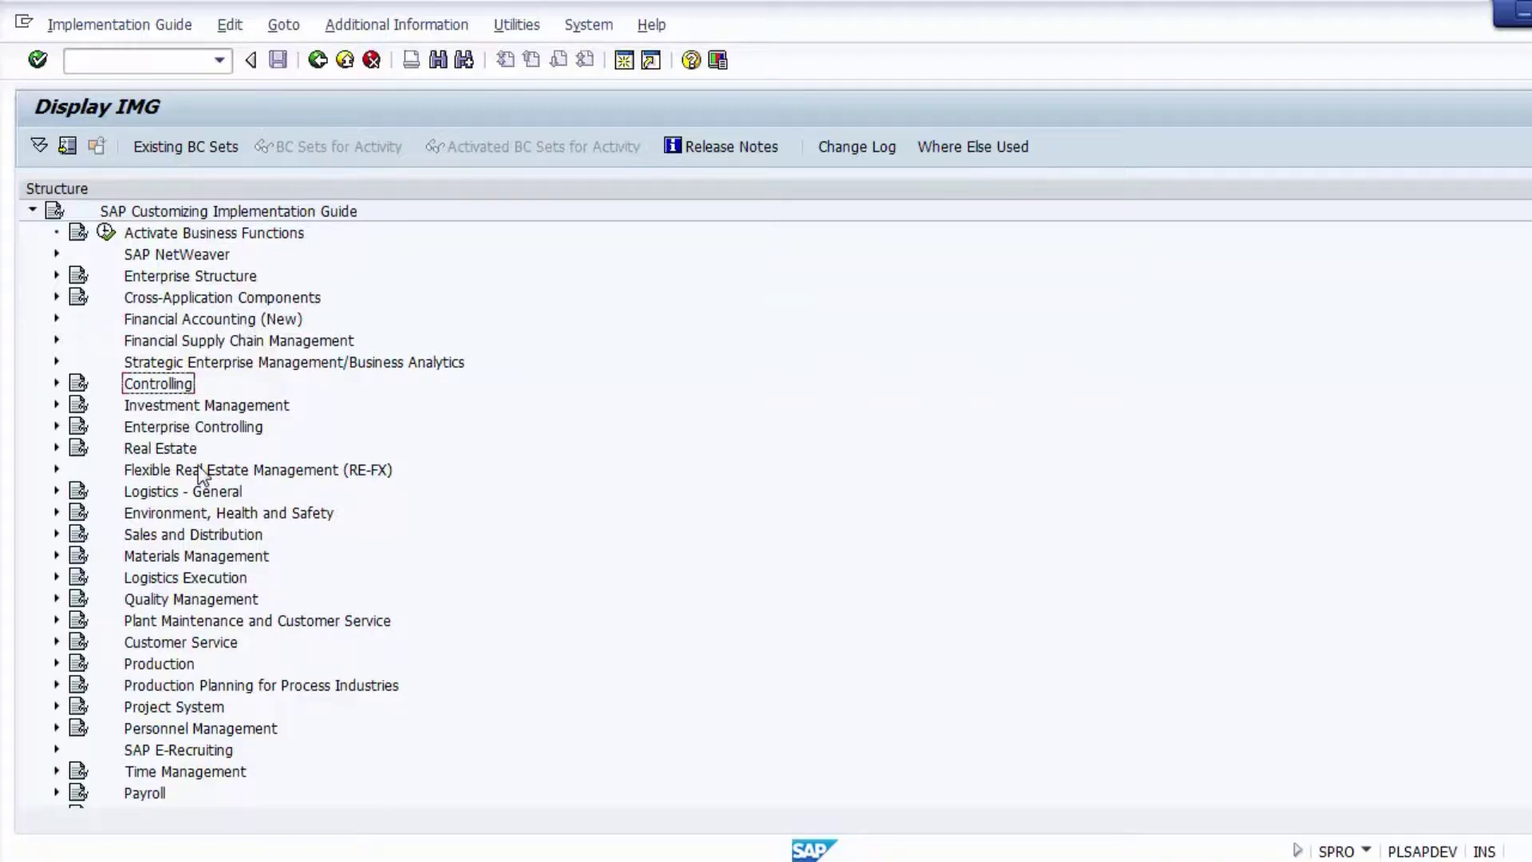
{"action": "left_click", "coordinate": [173, 540]}
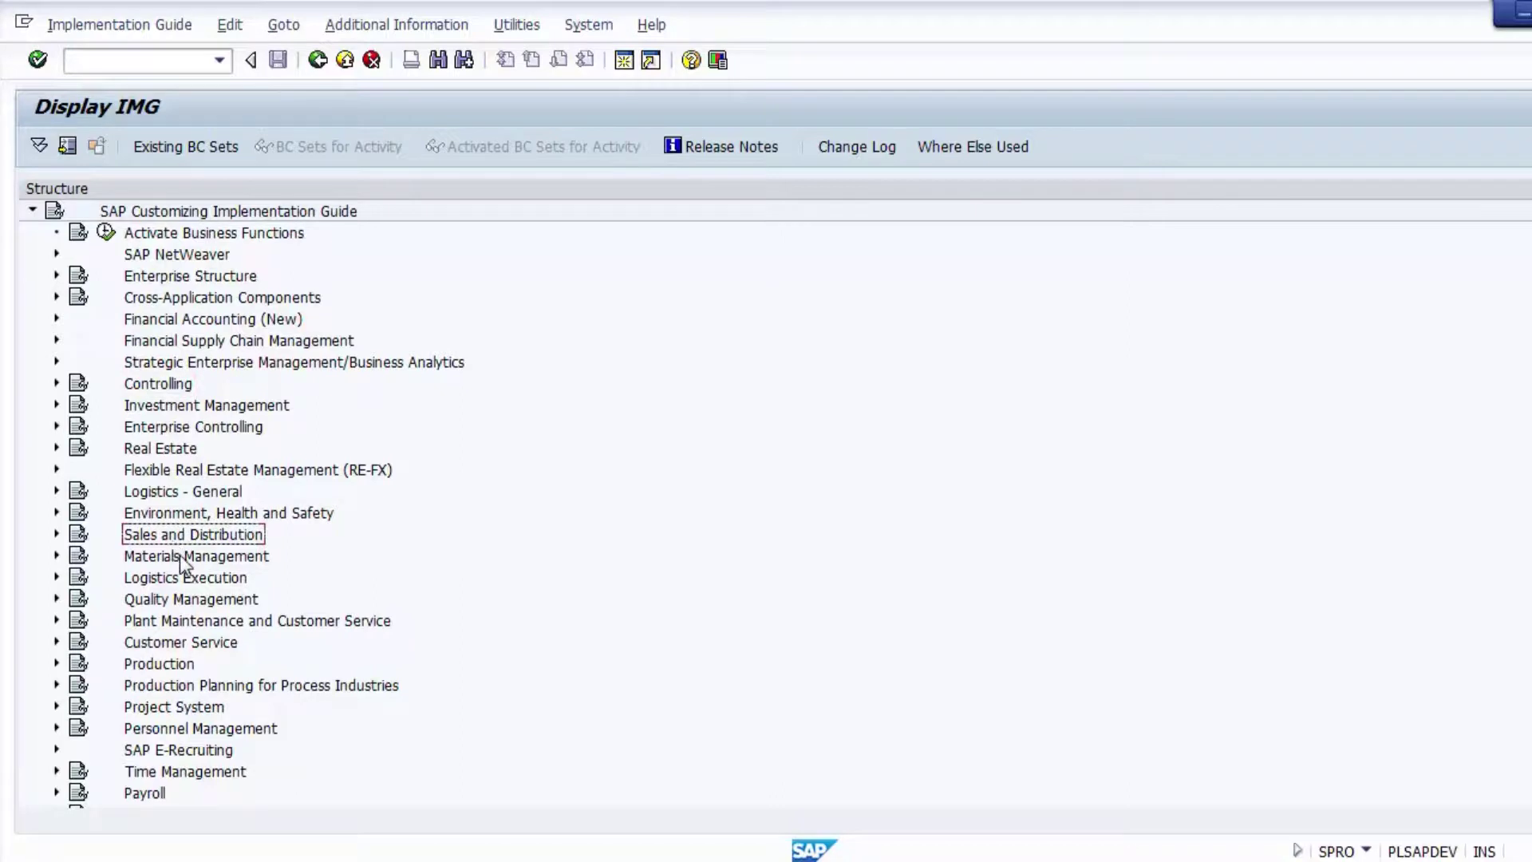
{"action": "left_click", "coordinate": [180, 558]}
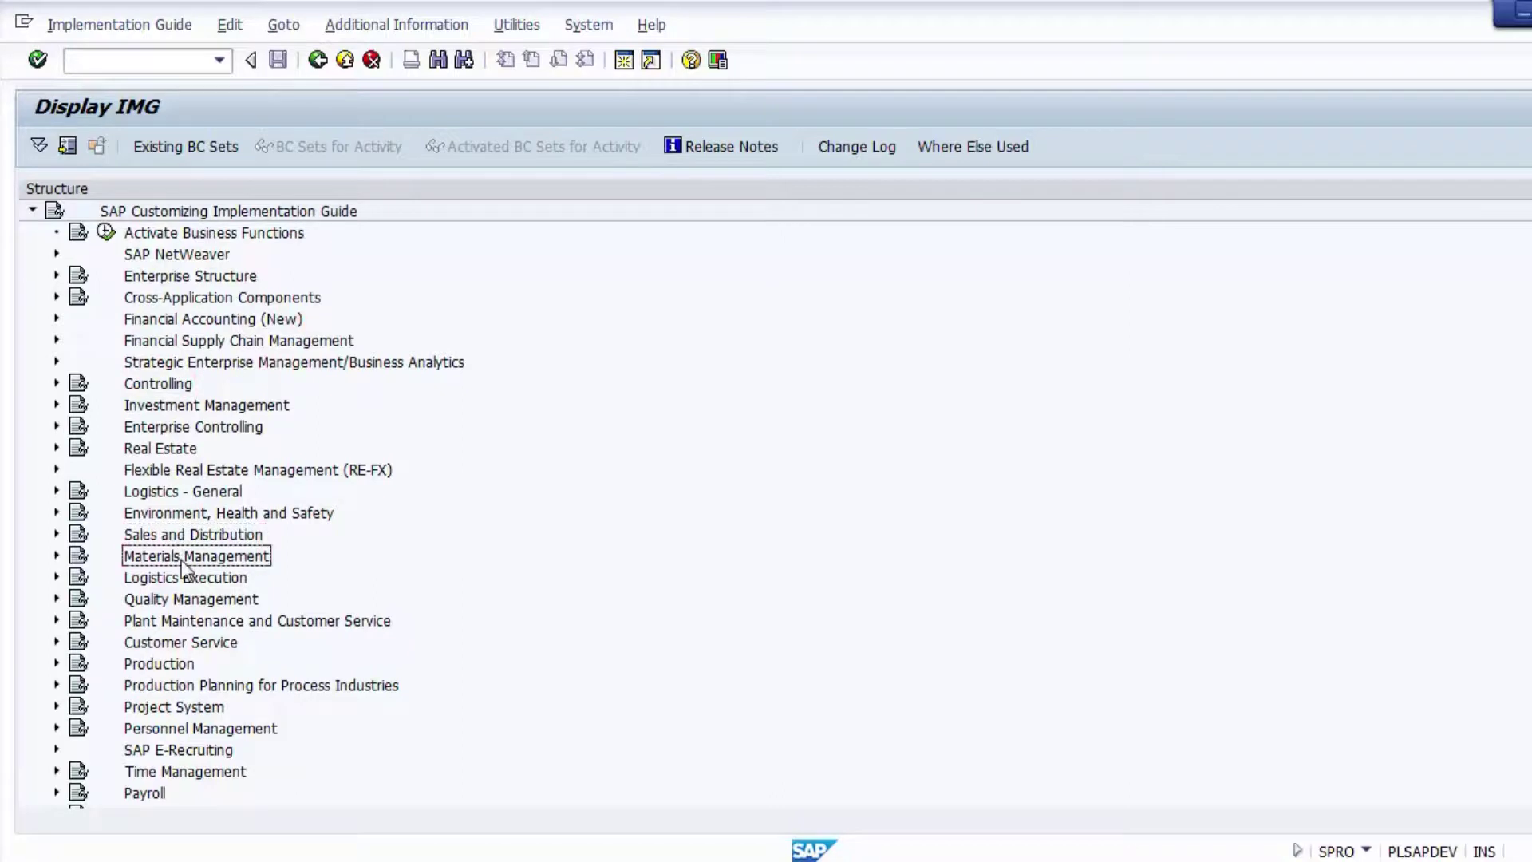
{"action": "left_click", "coordinate": [185, 607]}
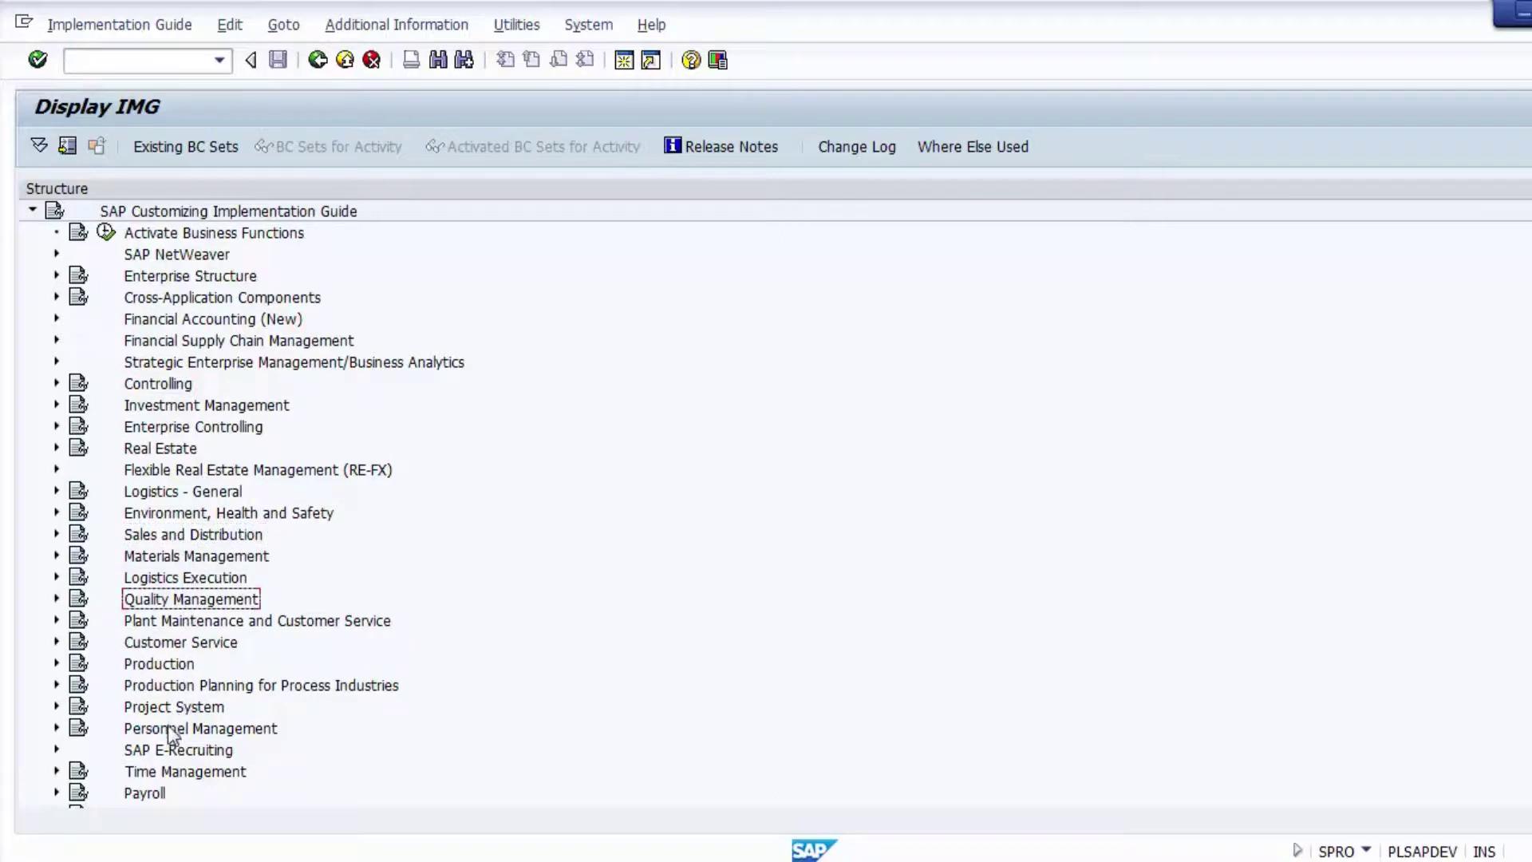
{"action": "left_click", "coordinate": [190, 709]}
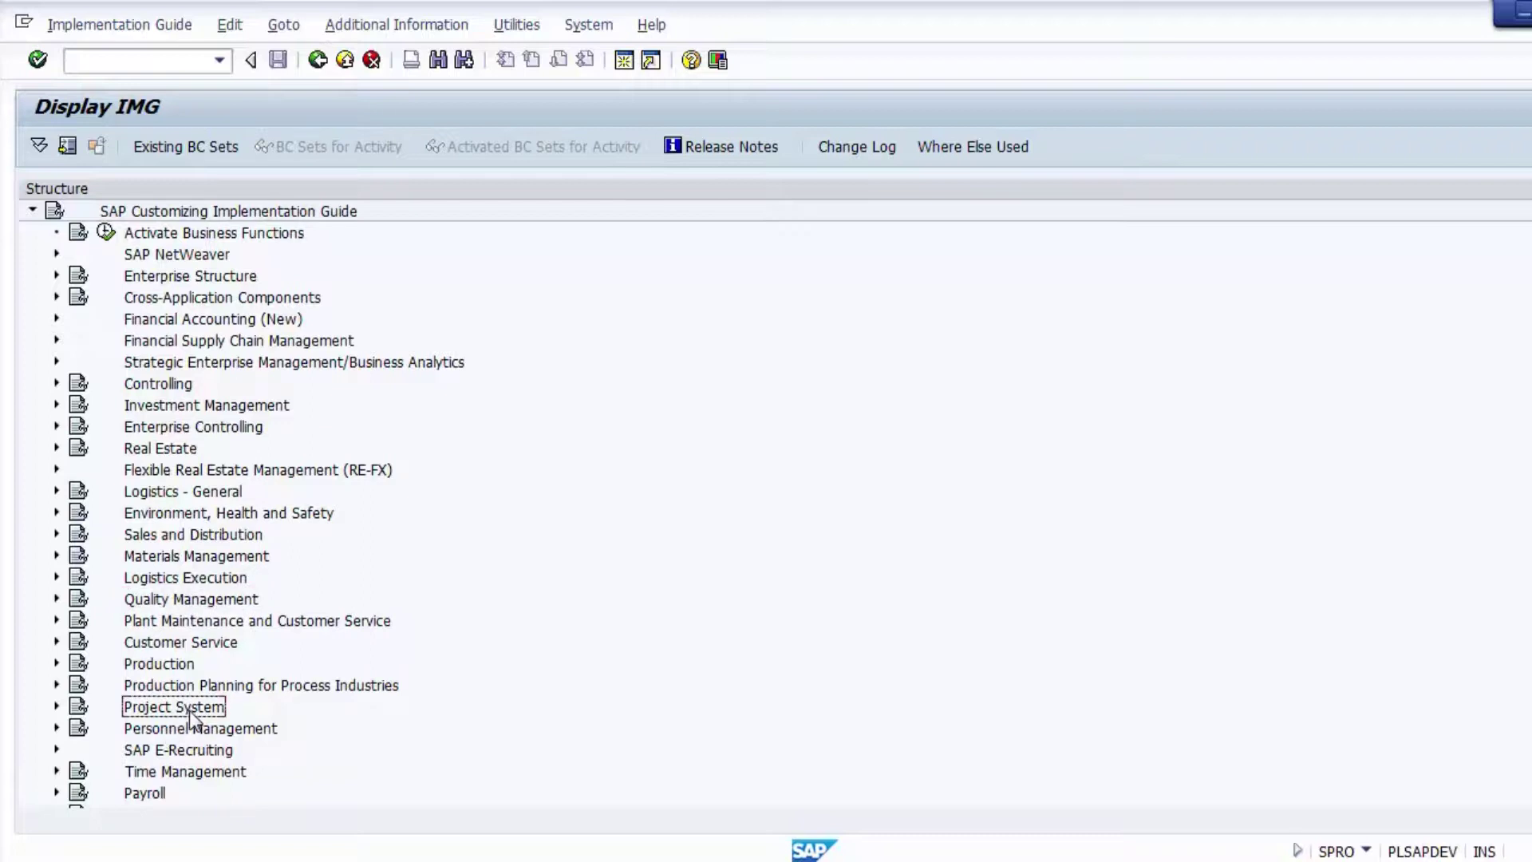
{"action": "left_click", "coordinate": [170, 688]}
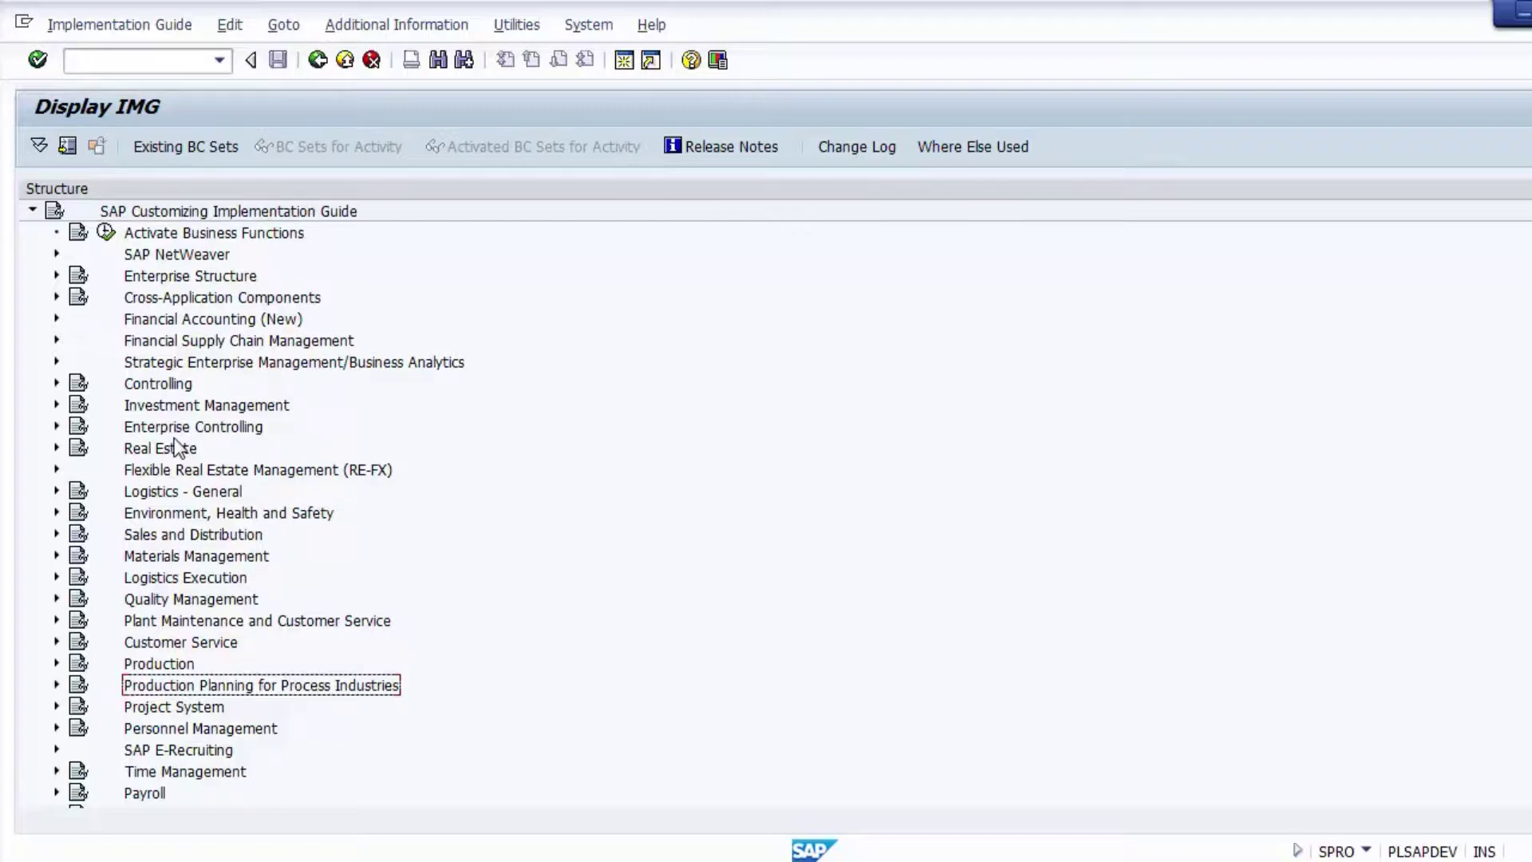
Expand Enterprise Structure and its Definition node in the implementation guide
{"action": "left_click", "coordinate": [161, 278]}
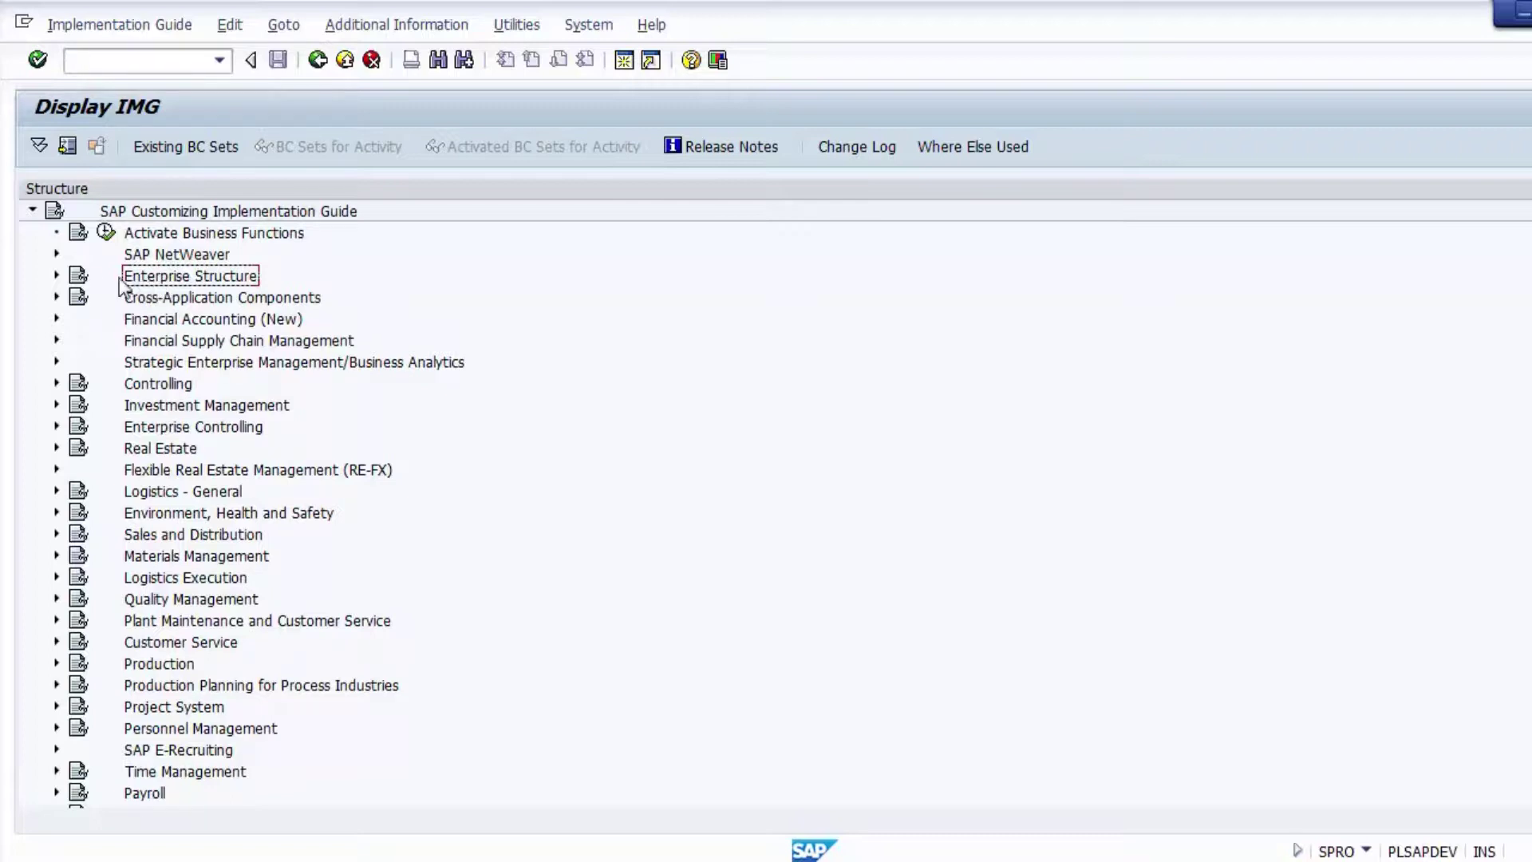
{"action": "left_click", "coordinate": [56, 276]}
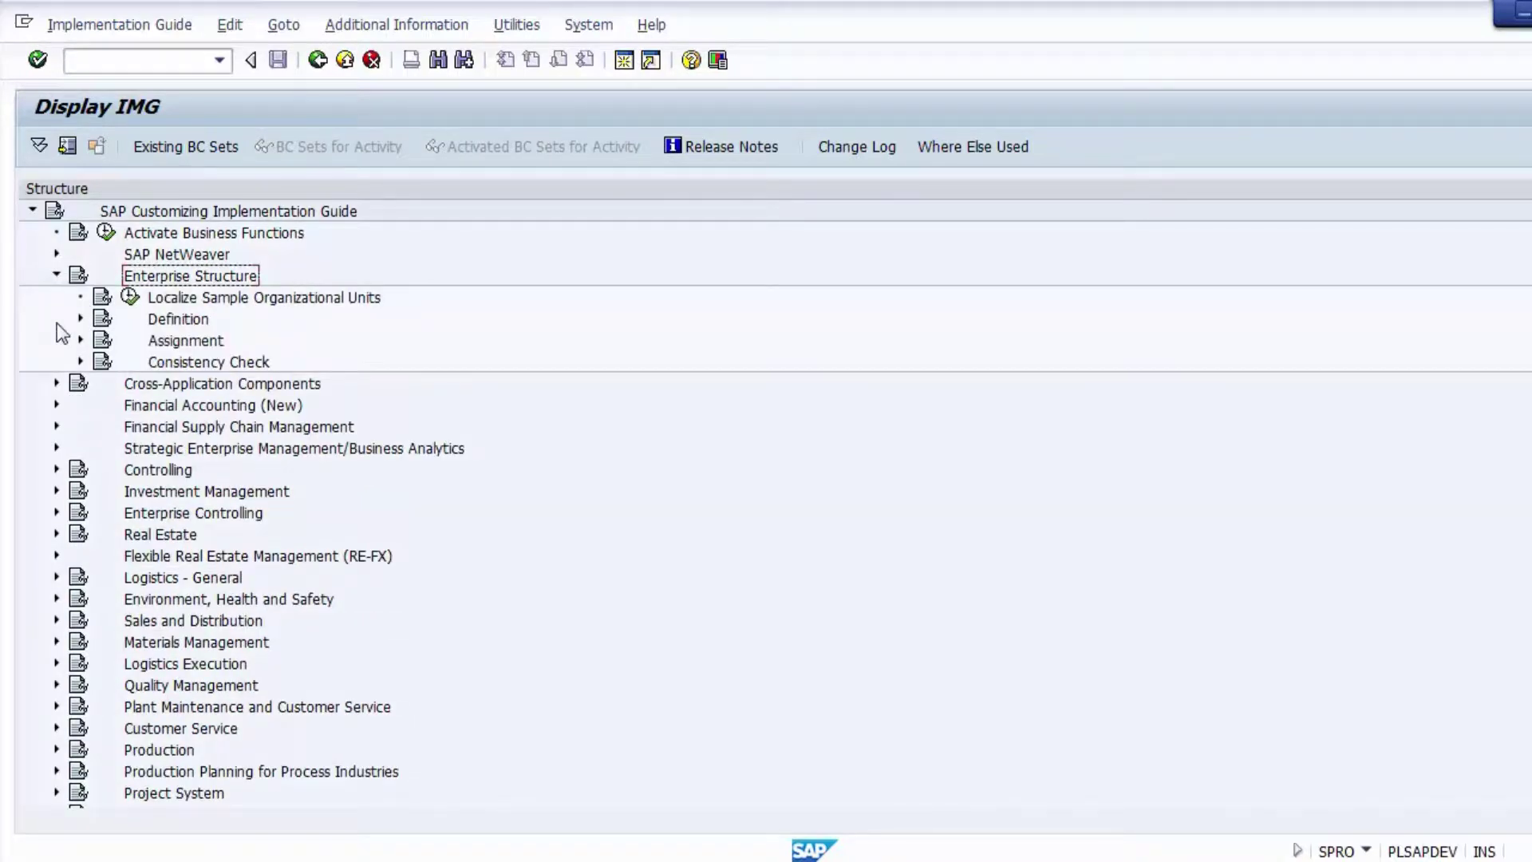
{"action": "left_click", "coordinate": [56, 276]}
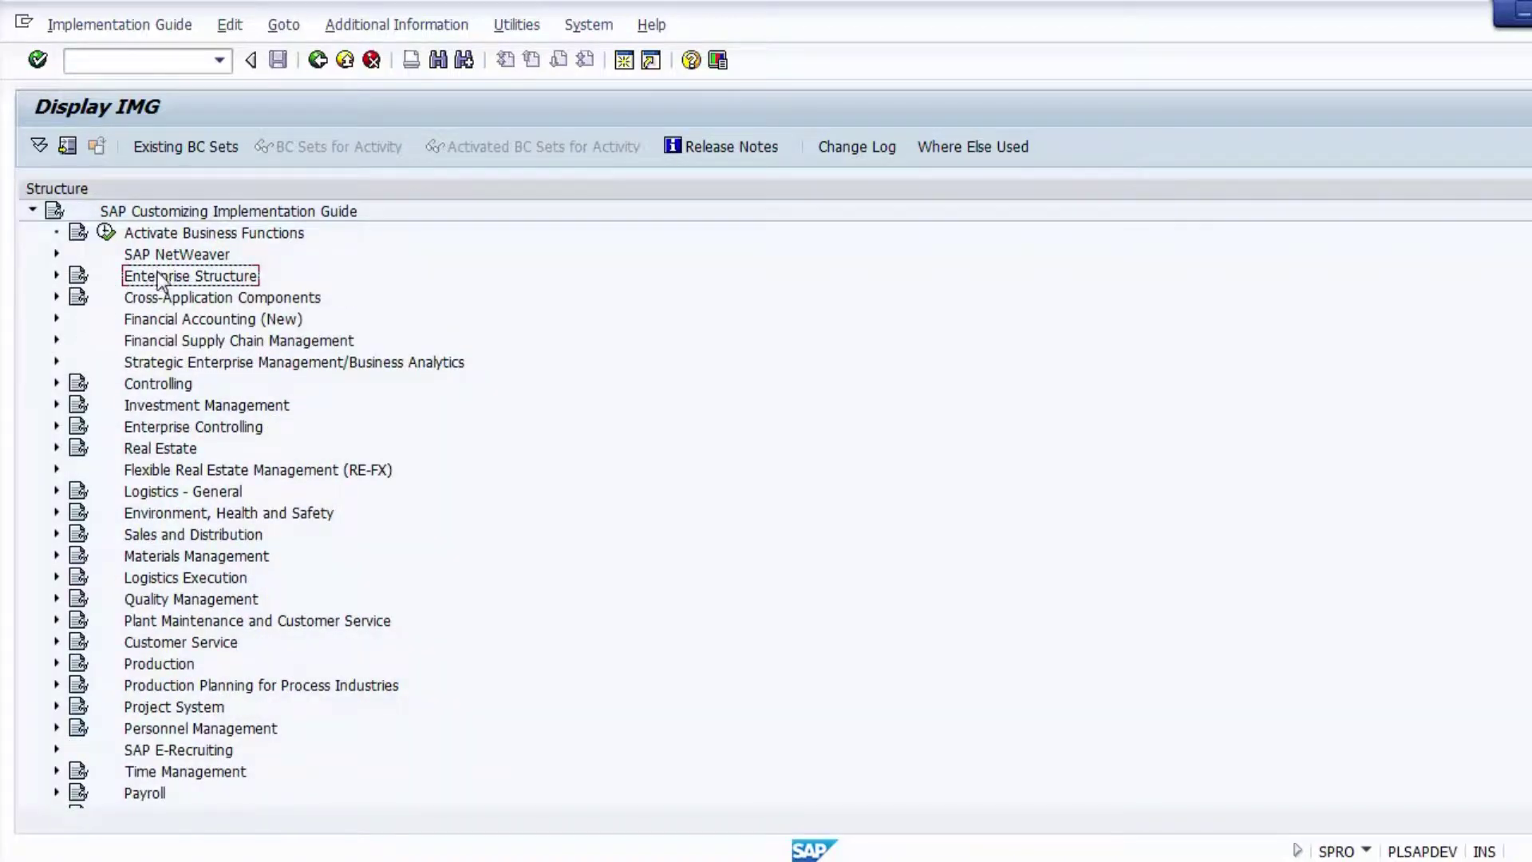
{"action": "left_click", "coordinate": [56, 275]}
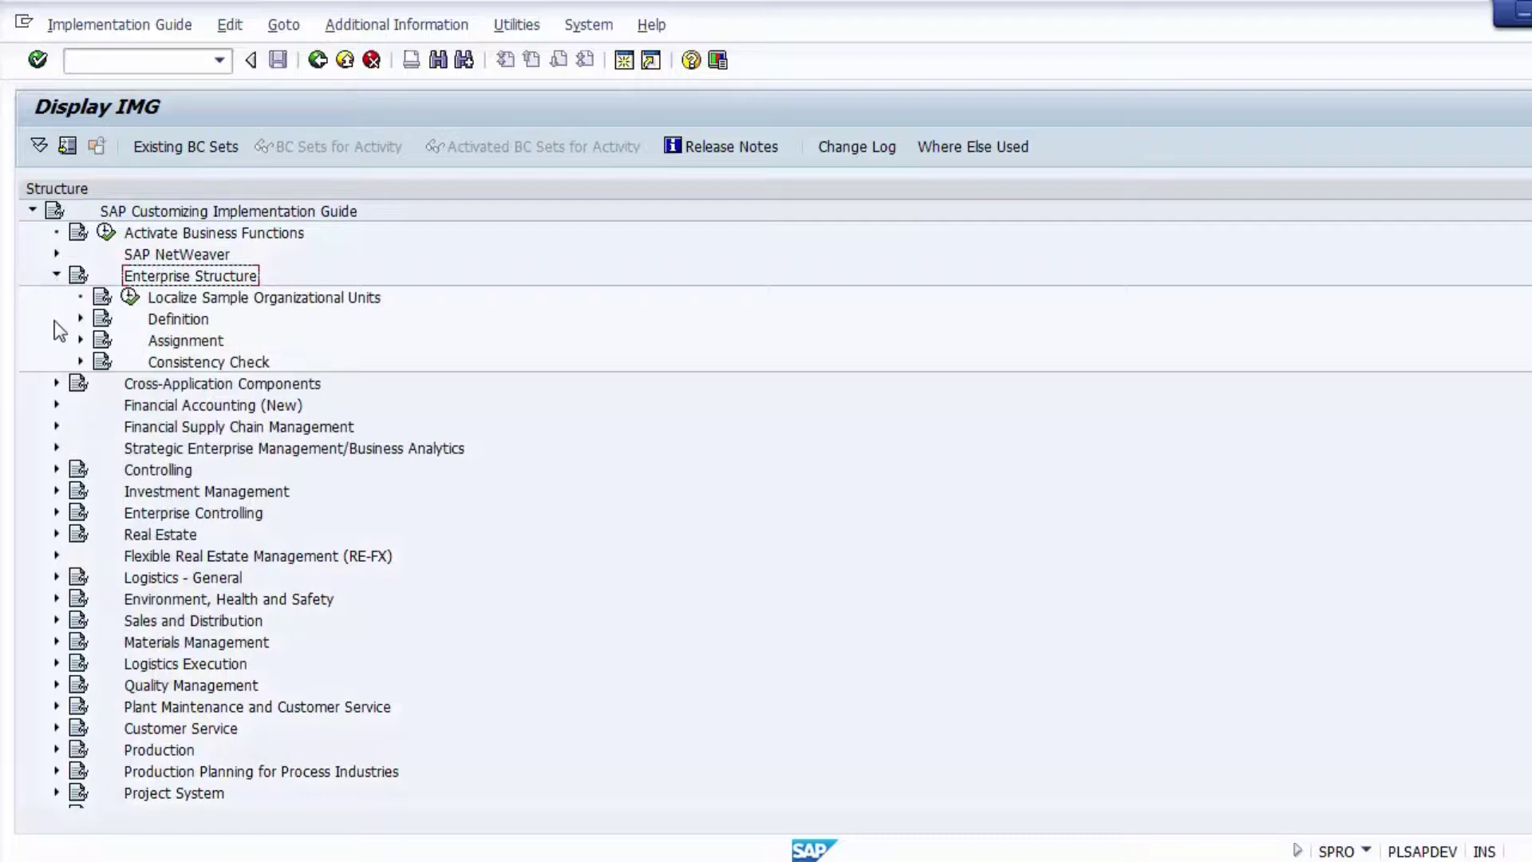
{"action": "left_click", "coordinate": [152, 319]}
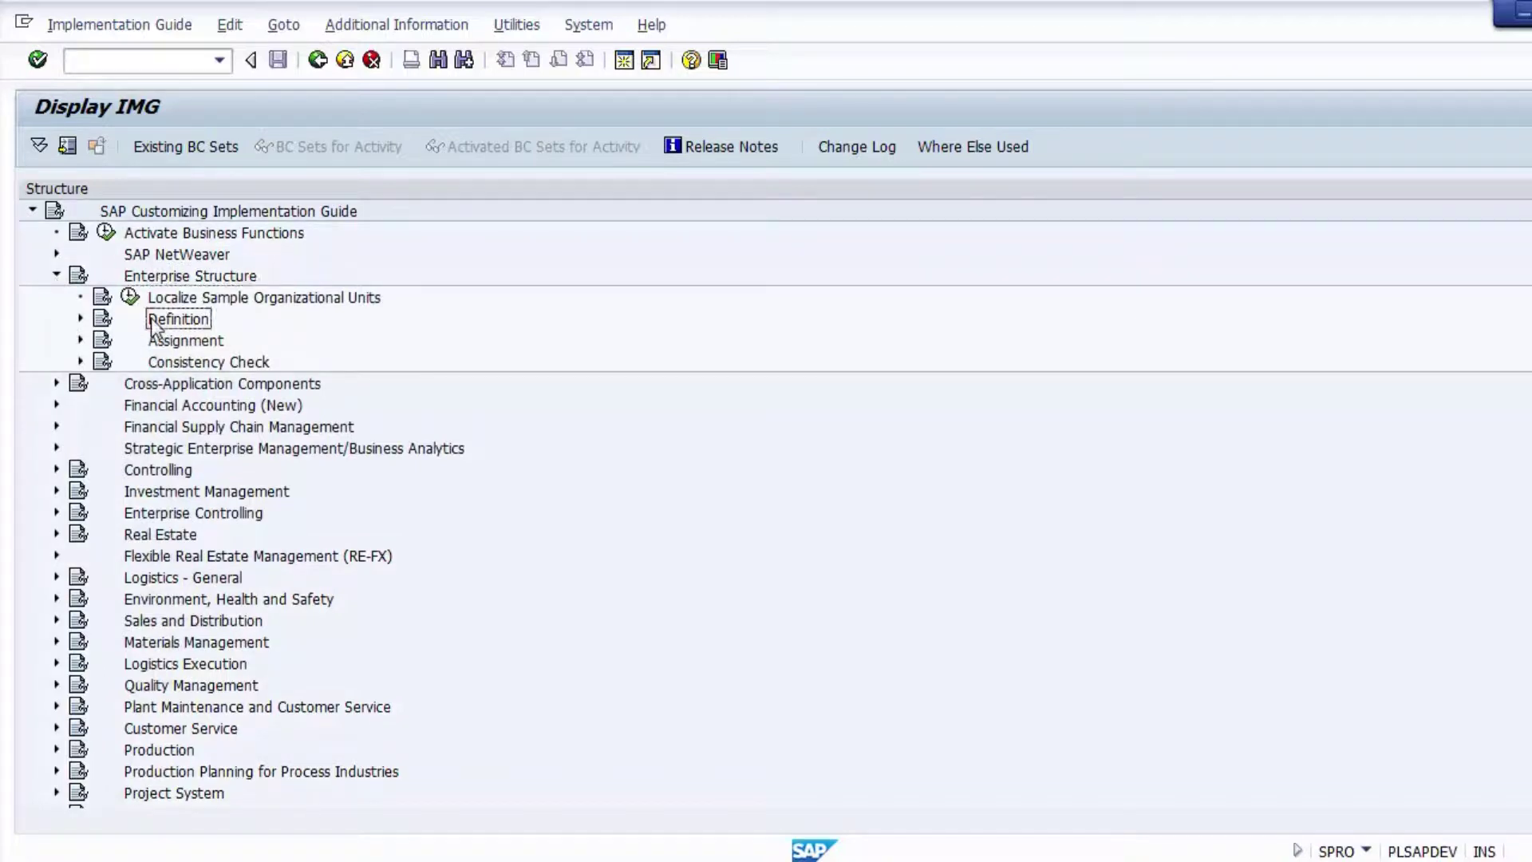
{"action": "left_click", "coordinate": [80, 319]}
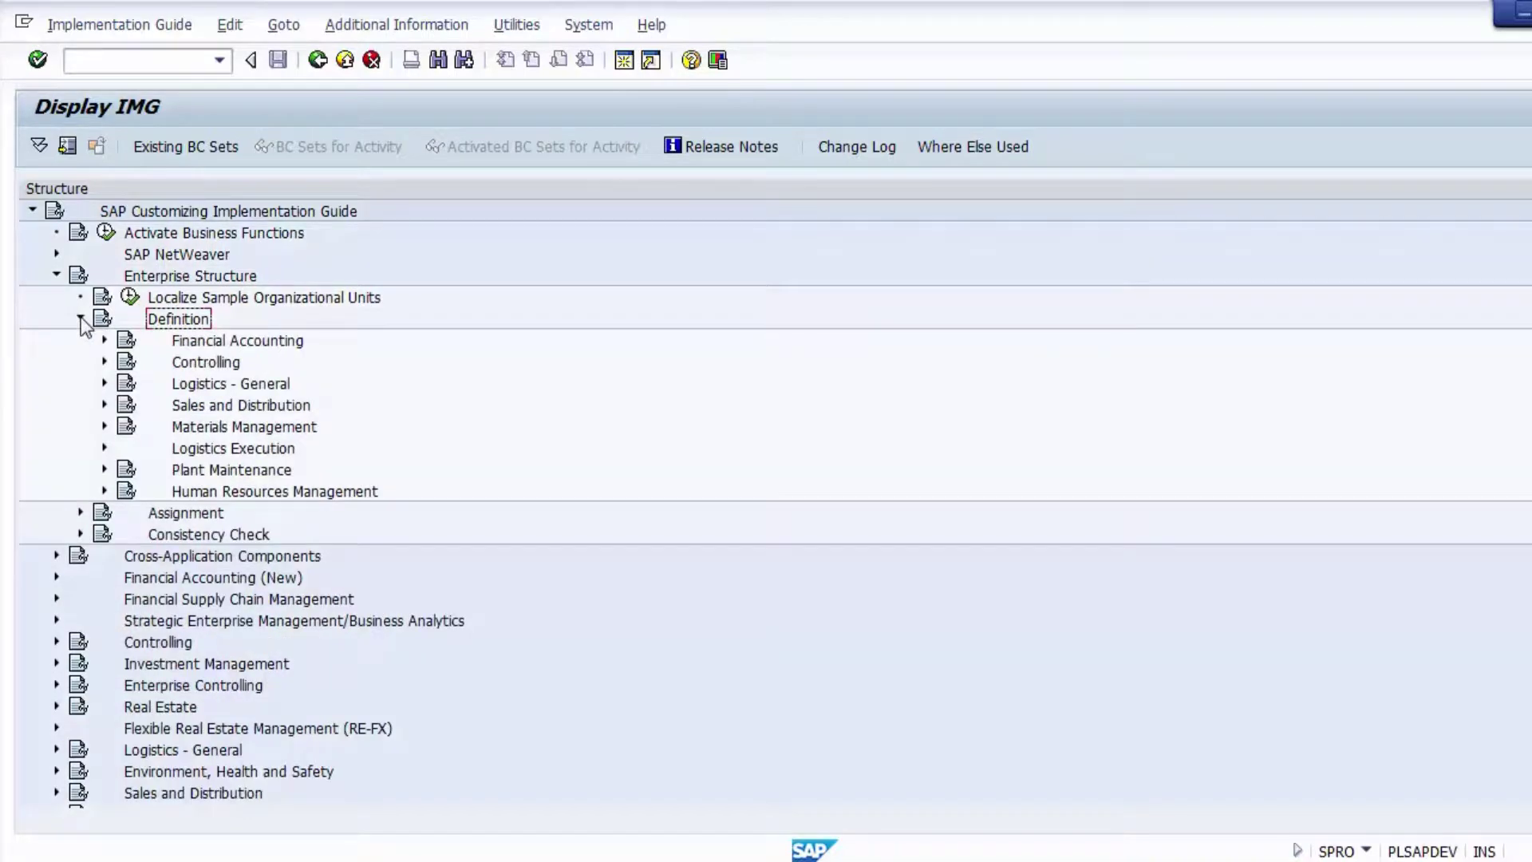
Look over the areas under Definition and expand Financial Accounting to list its activities
{"action": "left_click", "coordinate": [192, 344]}
{"action": "left_click", "coordinate": [194, 362]}
{"action": "left_click", "coordinate": [196, 383]}
{"action": "left_click", "coordinate": [198, 405]}
{"action": "left_click", "coordinate": [199, 427]}
{"action": "left_click", "coordinate": [199, 448]}
{"action": "left_click", "coordinate": [201, 471]}
{"action": "left_click", "coordinate": [195, 350]}
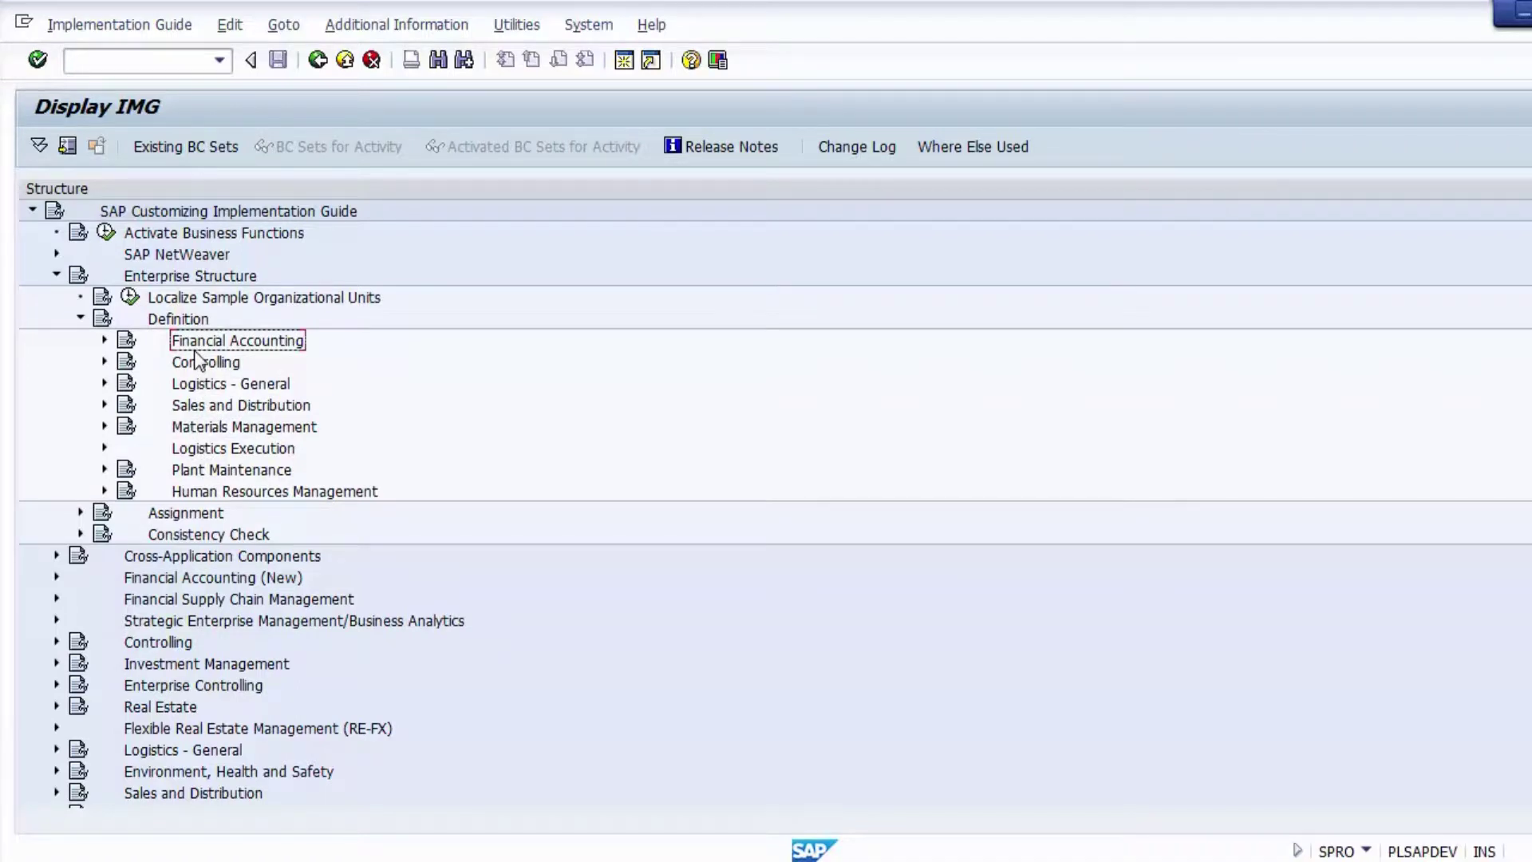
{"action": "left_click", "coordinate": [104, 340]}
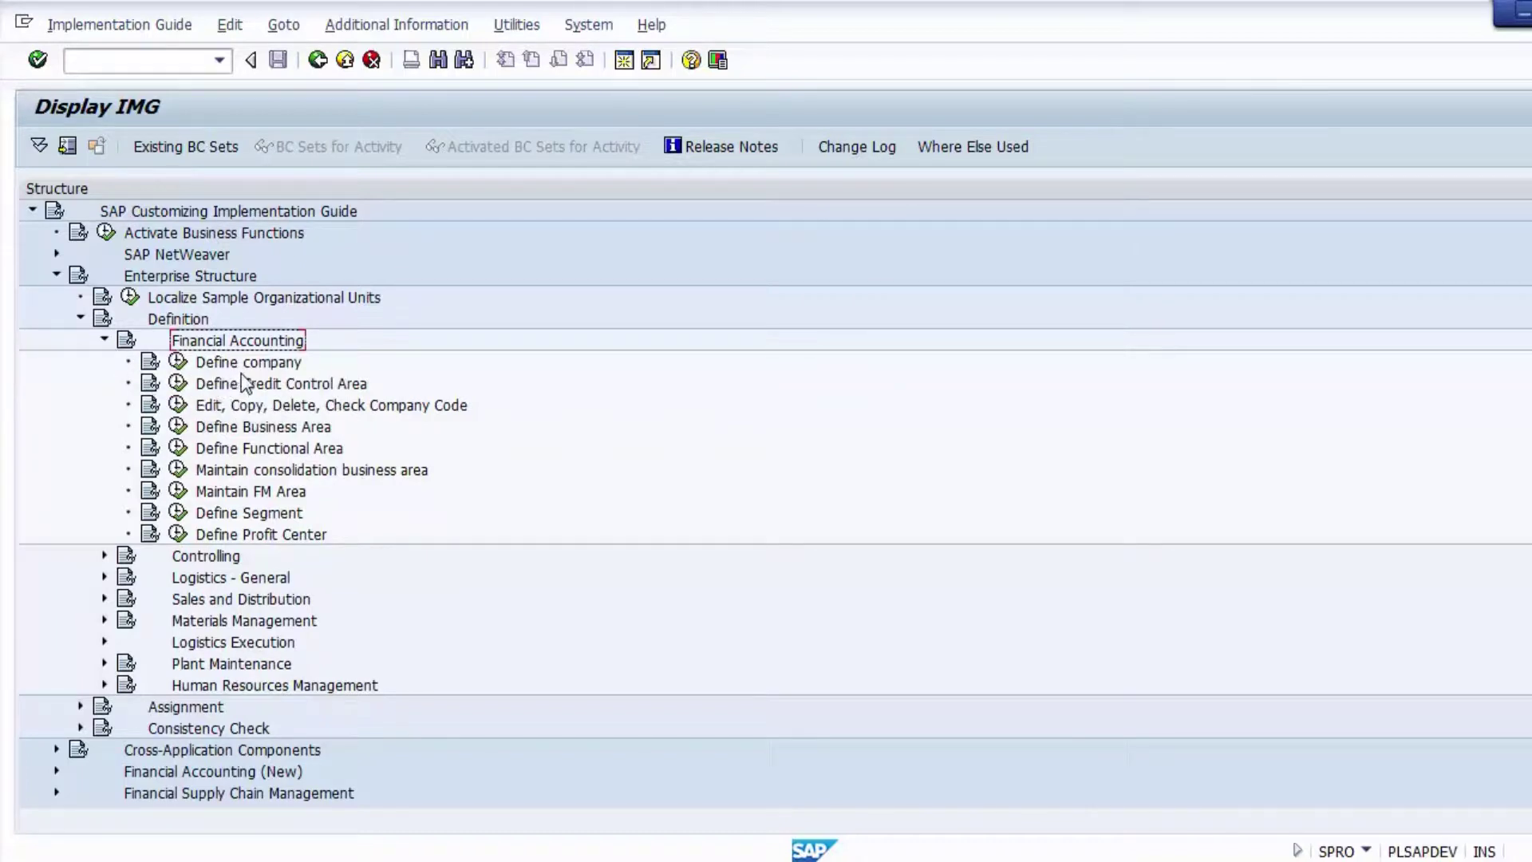
Select the Define company activity, consult the Company slide in PowerPoint and return to SAP
{"action": "left_click", "coordinate": [270, 367]}
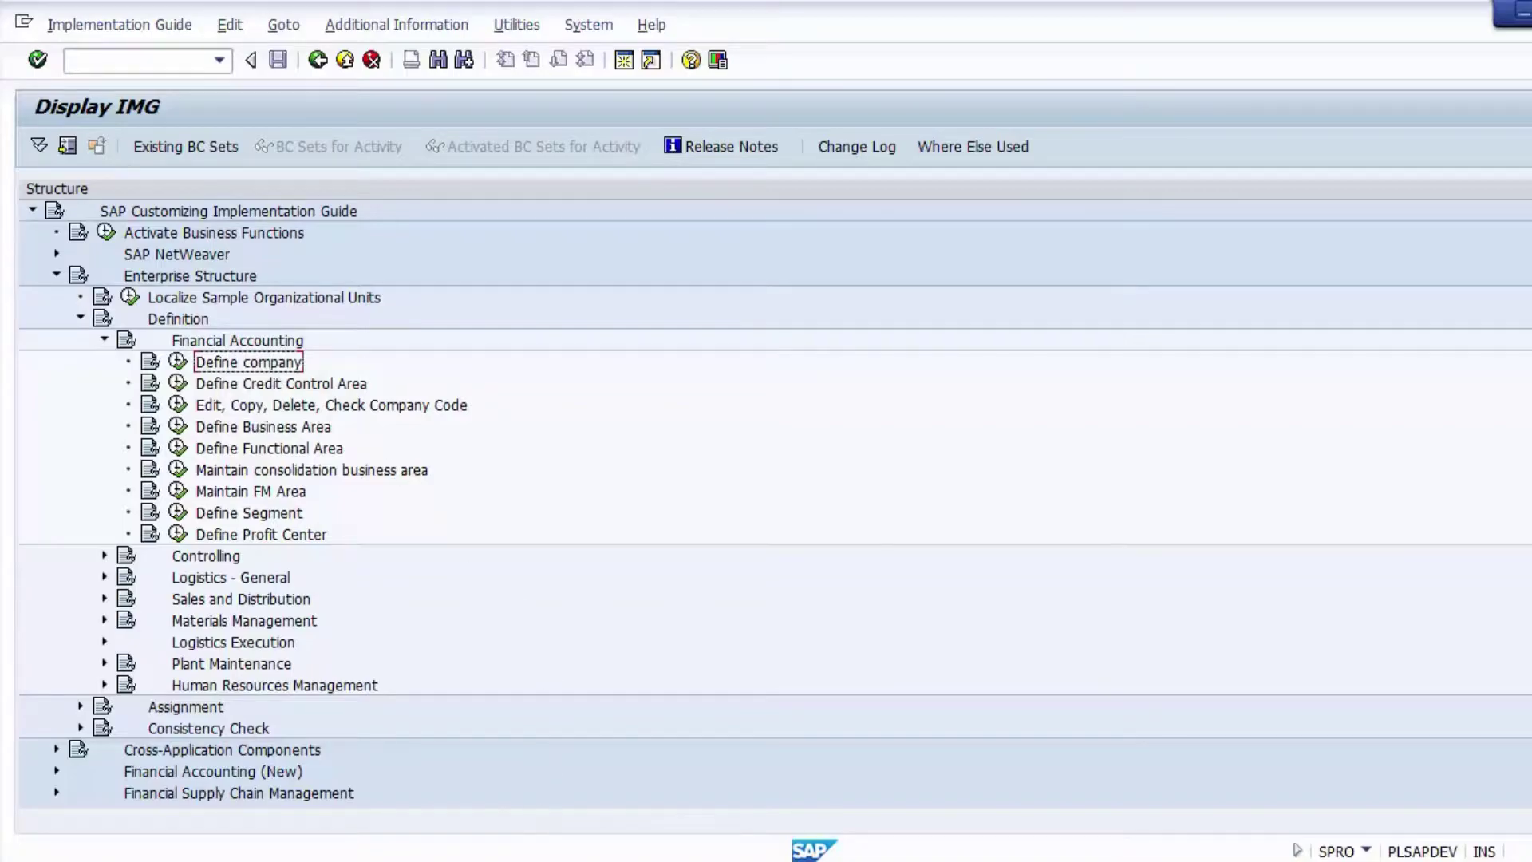
{"action": "key", "text": "alt+Tab"}
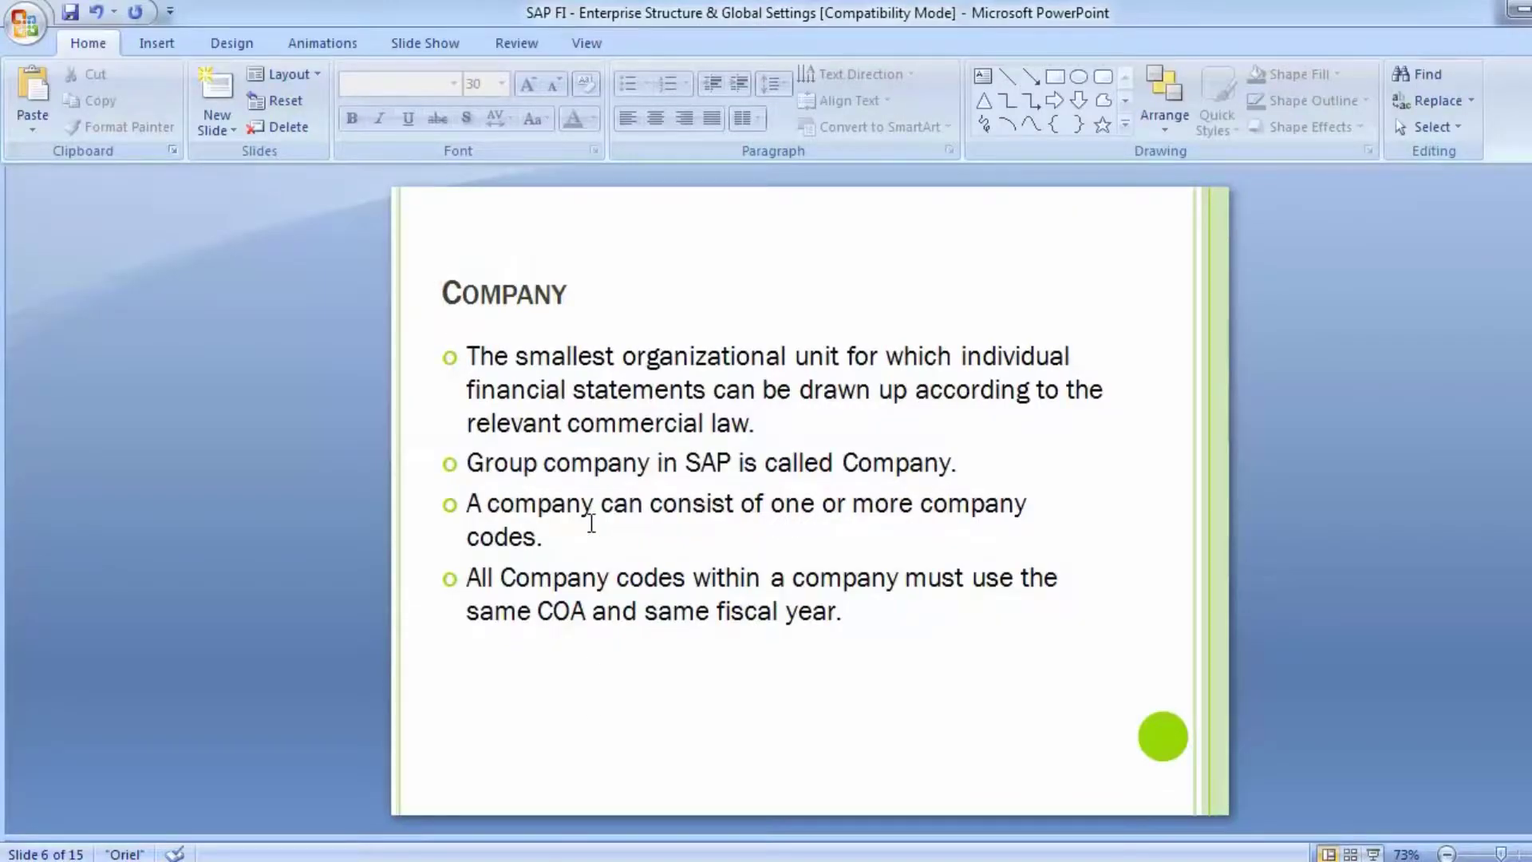
{"action": "key", "text": "alt+Tab"}
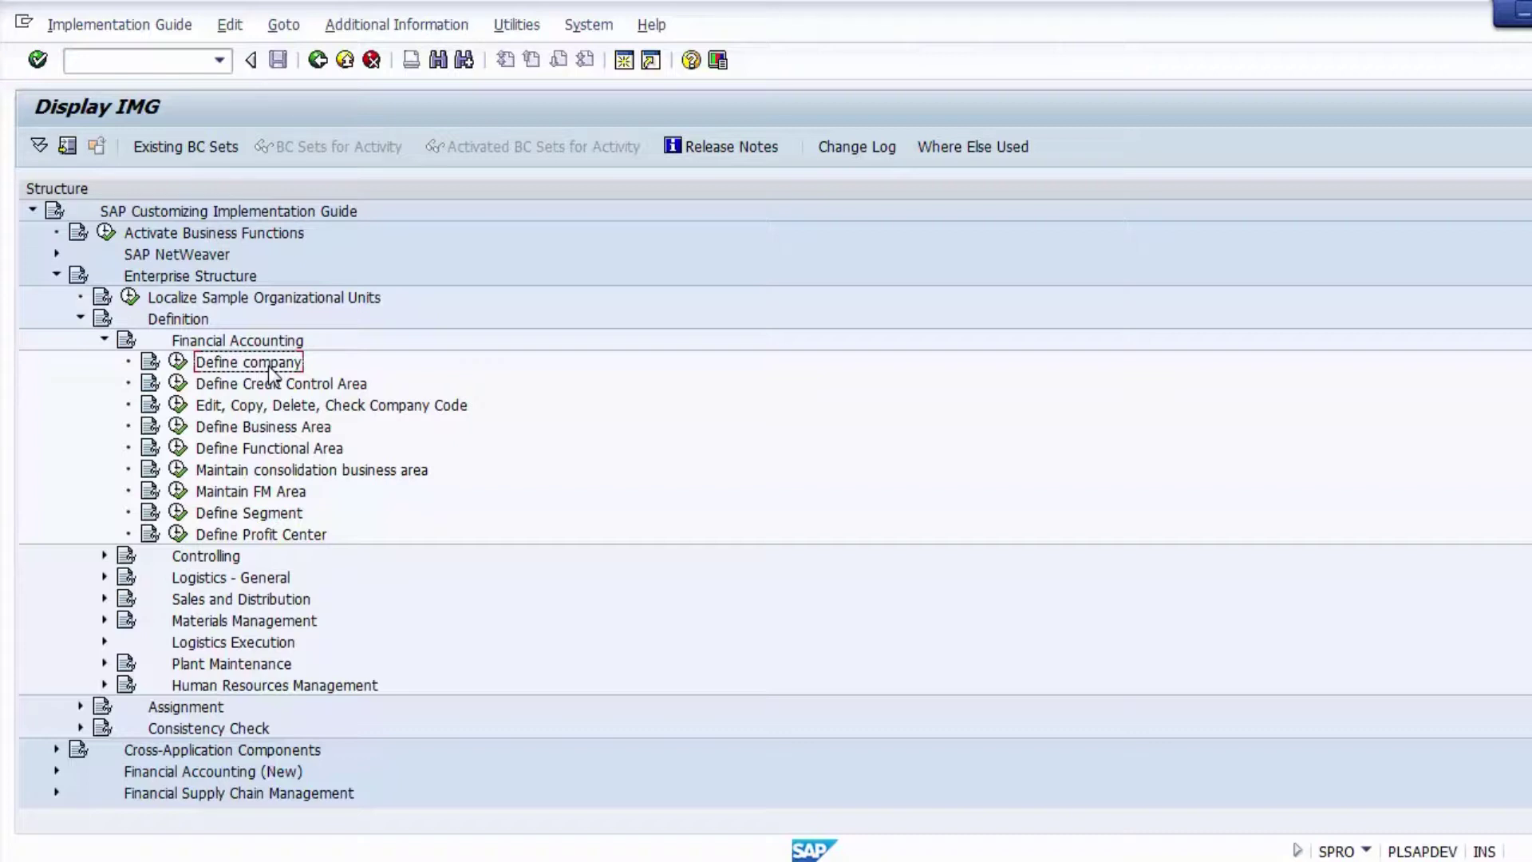
Execute the Define company activity under Enterprise Structure, Definition, Financial Accounting
{"action": "left_click", "coordinate": [198, 279]}
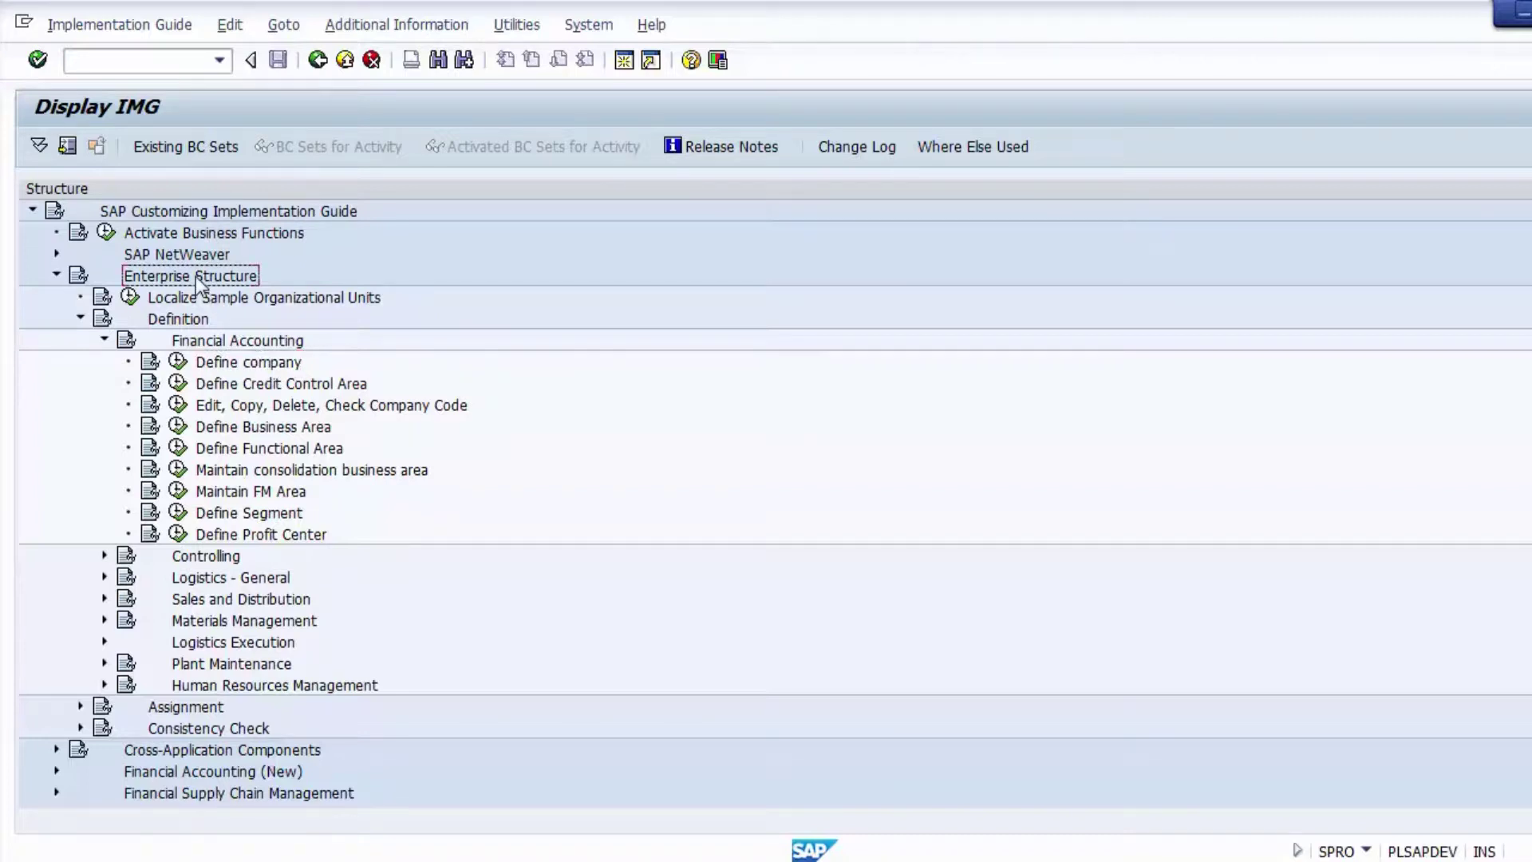
{"action": "left_click", "coordinate": [178, 320]}
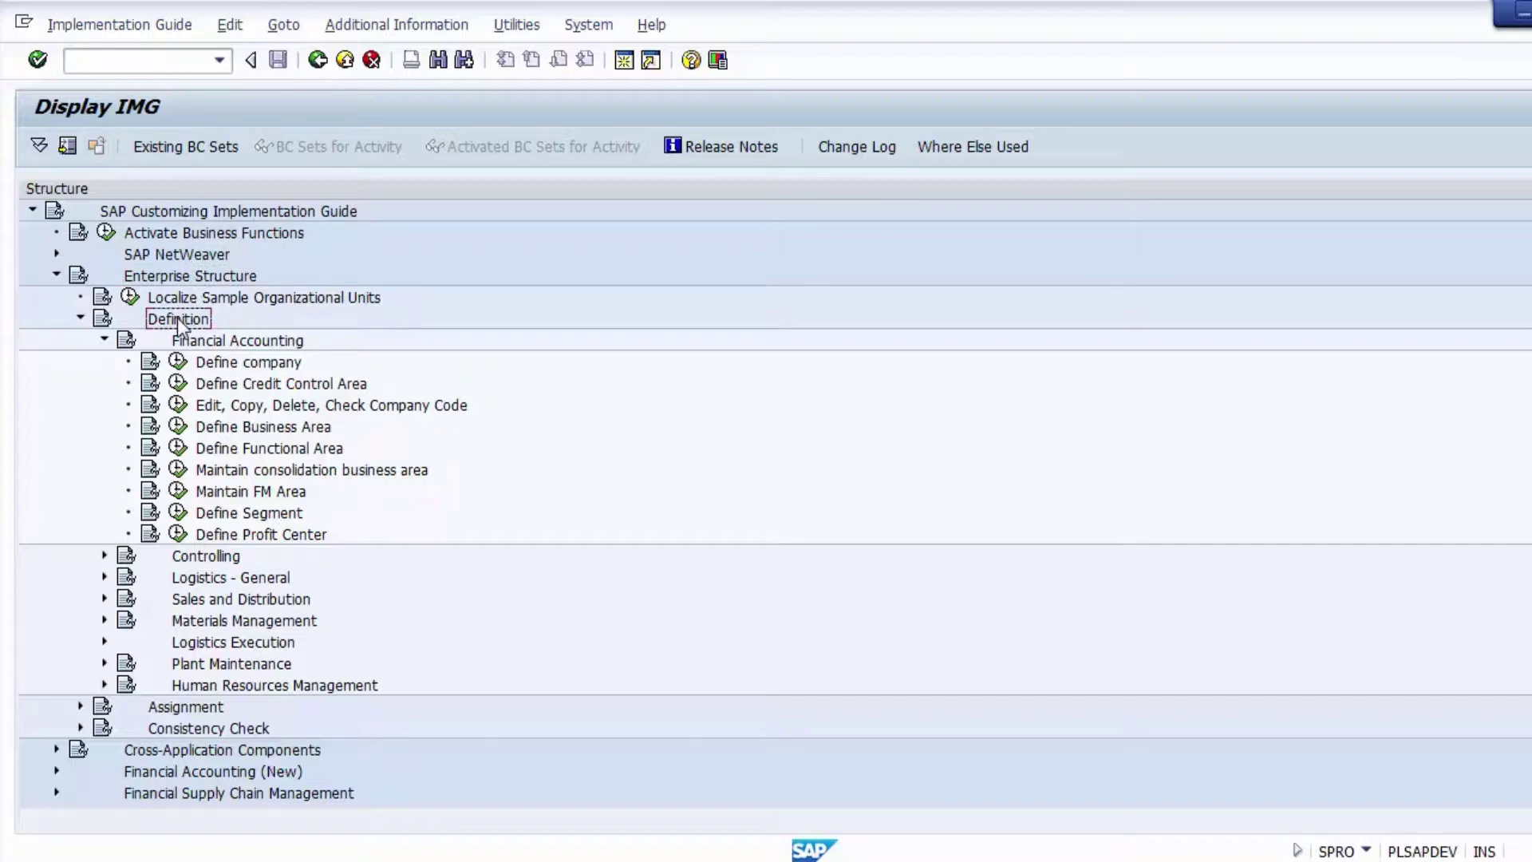
{"action": "left_click", "coordinate": [201, 341]}
{"action": "left_click", "coordinate": [240, 368]}
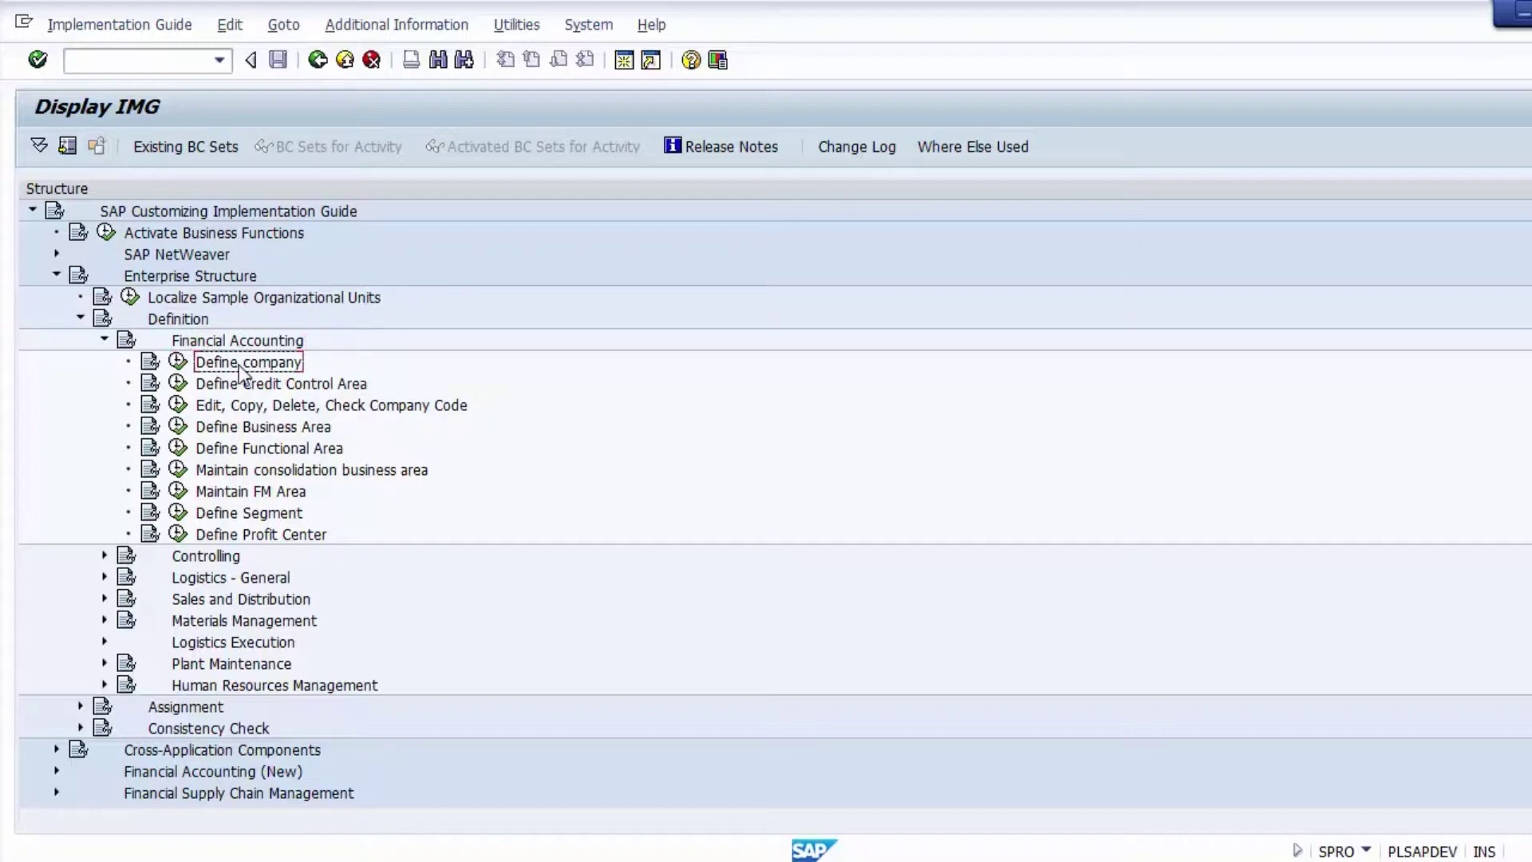
{"action": "left_click", "coordinate": [178, 363]}
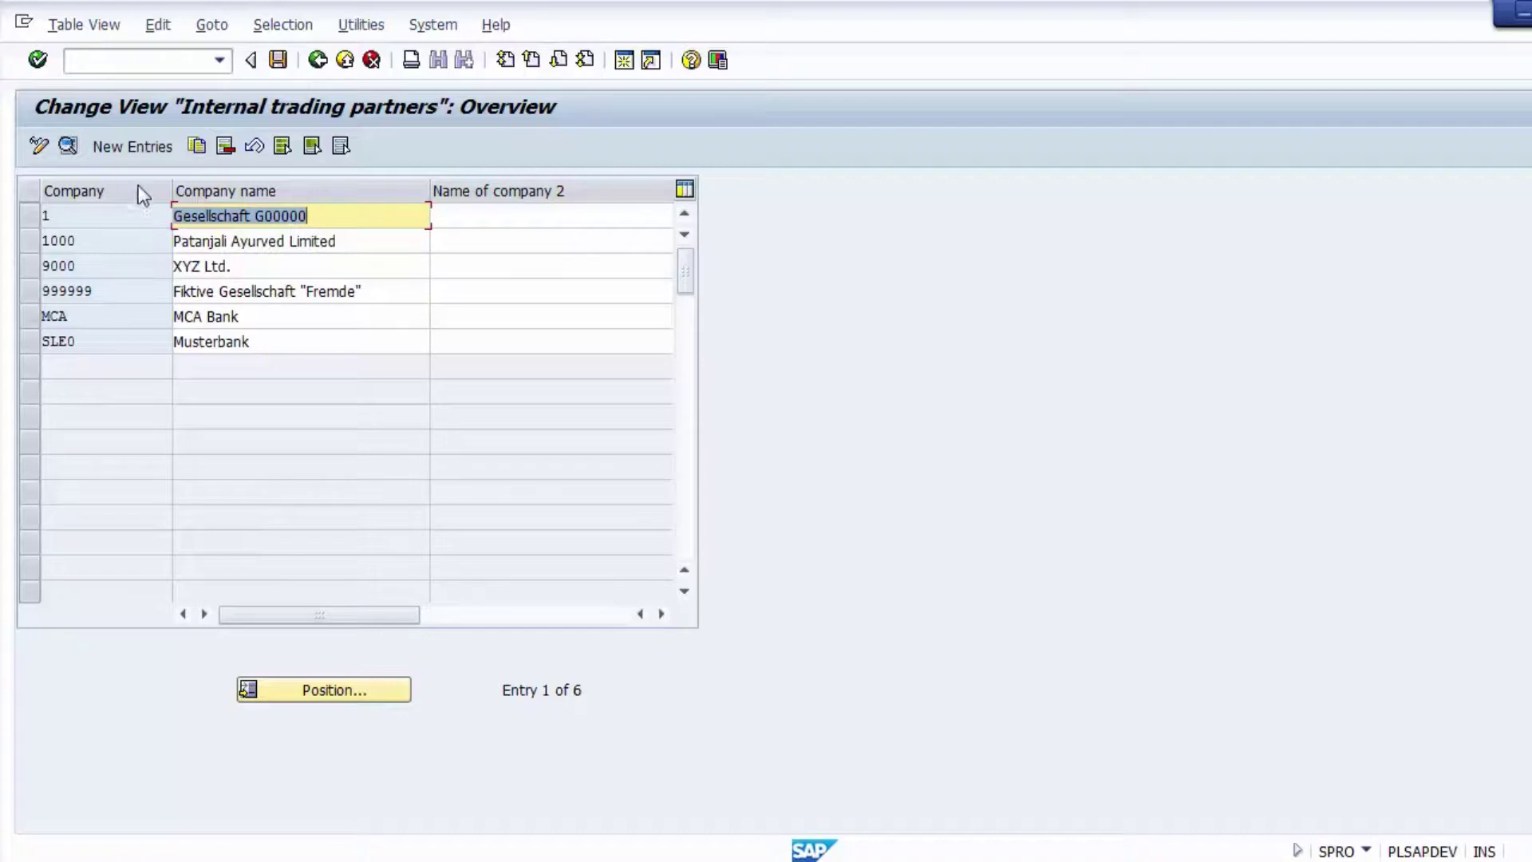
Create a new entry in the internal trading partners view and set its company ID to 2000
{"action": "left_click", "coordinate": [126, 145]}
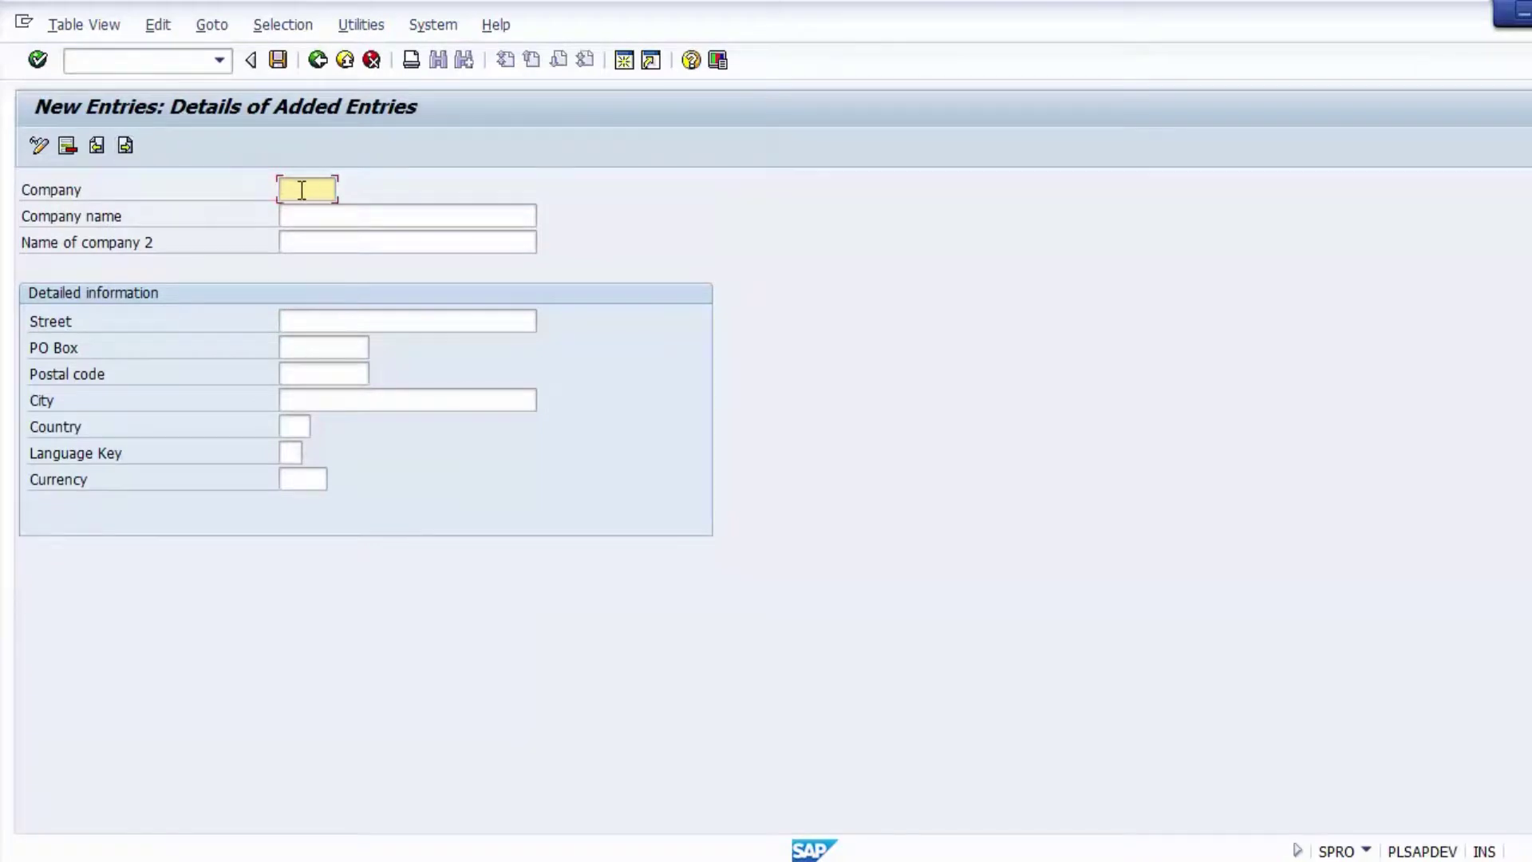
{"action": "left_click", "coordinate": [304, 373]}
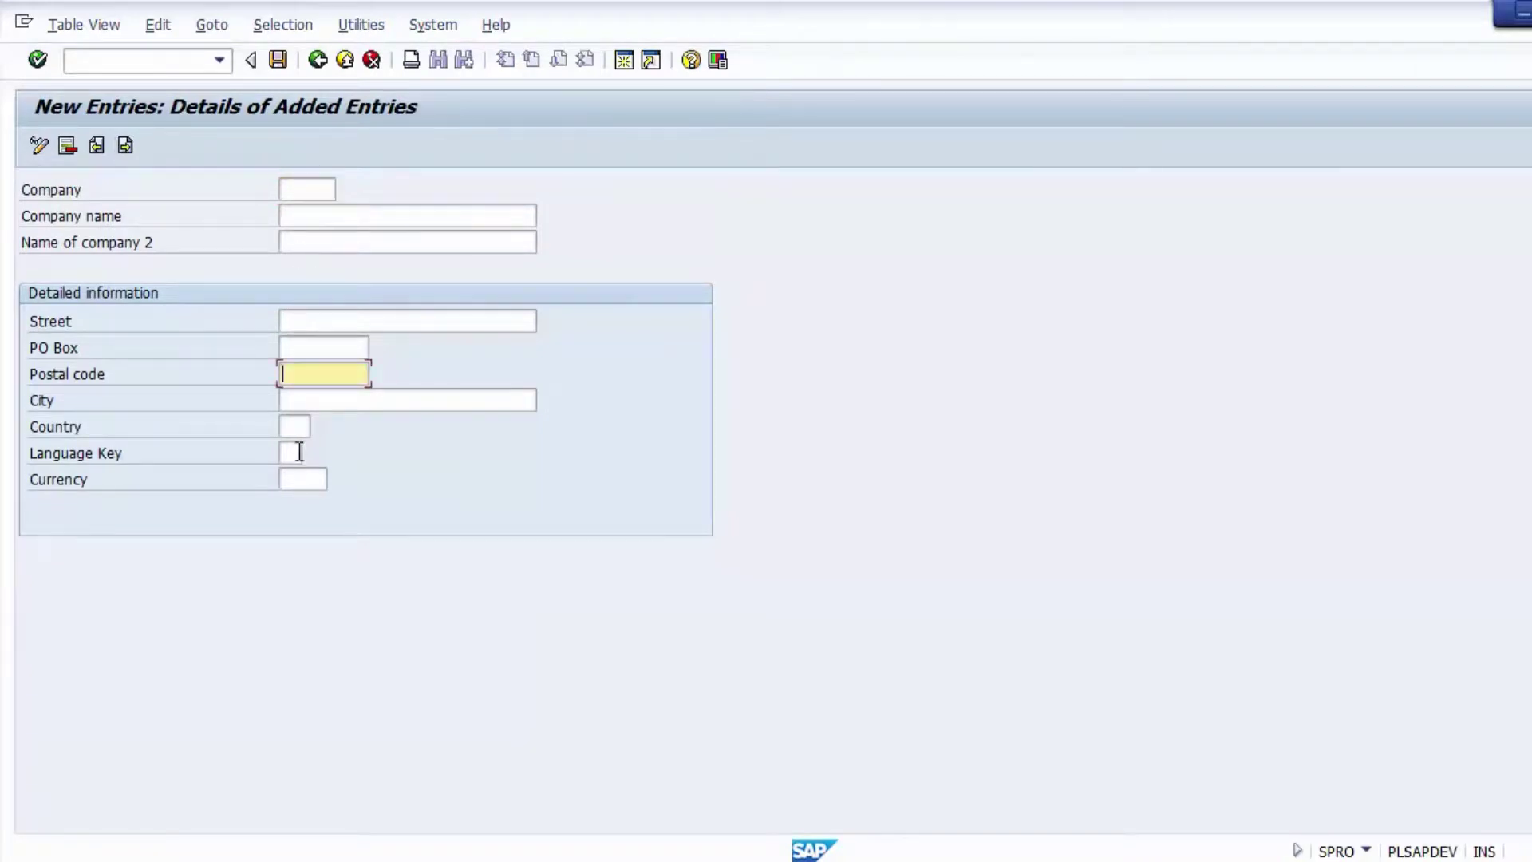
{"action": "left_click", "coordinate": [297, 478]}
{"action": "left_click", "coordinate": [295, 185]}
{"action": "left_click", "coordinate": [58, 191]}
{"action": "left_click", "coordinate": [306, 188]}
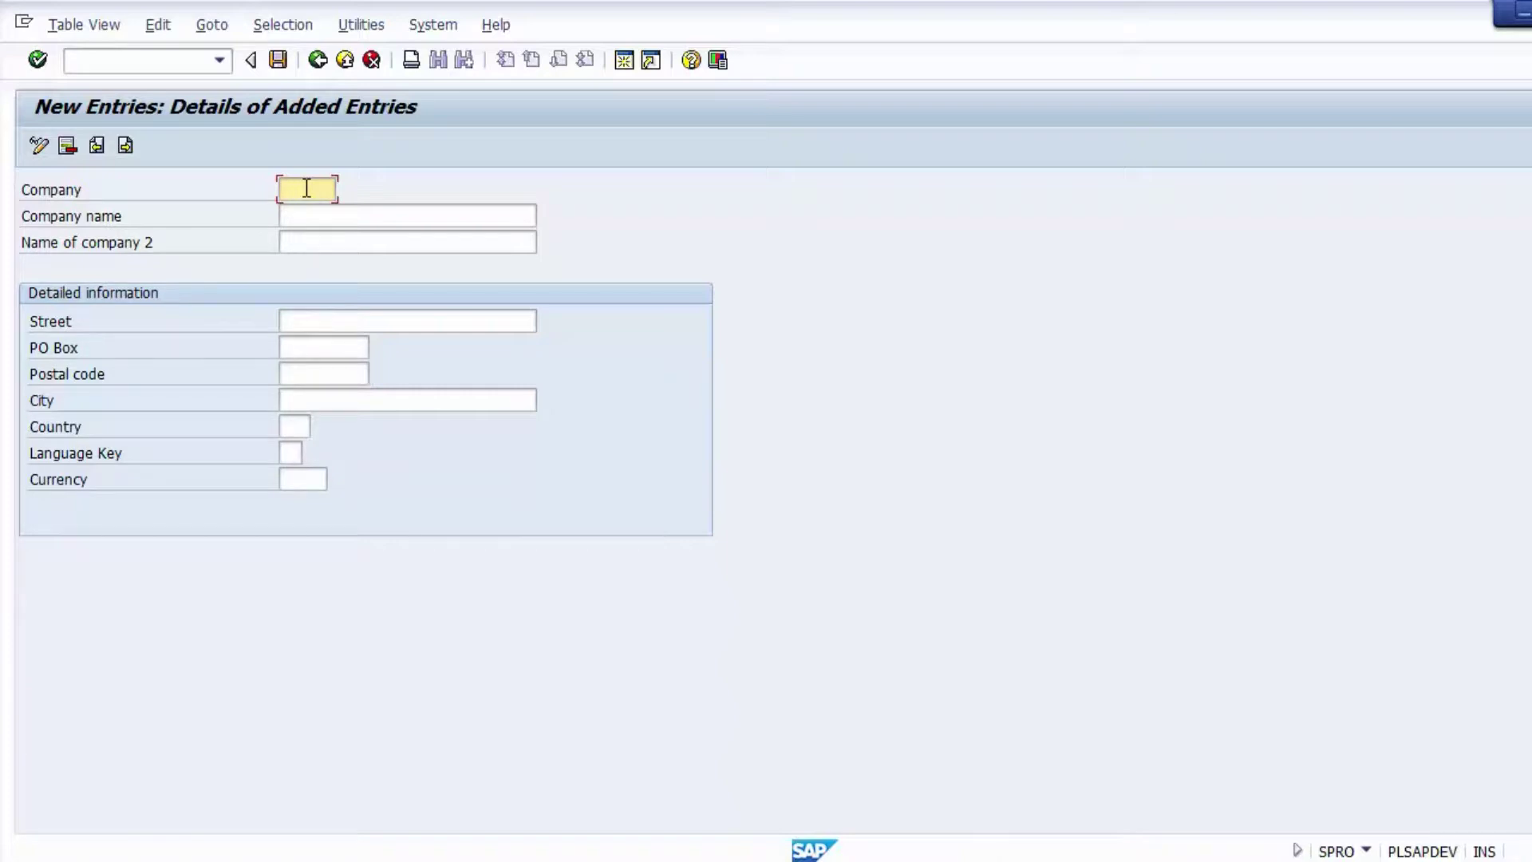
{"action": "type", "text": "10000"}
{"action": "type", "text": "0"}
{"action": "key", "text": "BackSpace"}
{"action": "key", "text": "BackSpace"}
{"action": "key", "text": "BackSpace"}
{"action": "type", "text": "2000"}
Set the company name of the new entry to ABC Group
{"action": "left_click", "coordinate": [337, 216]}
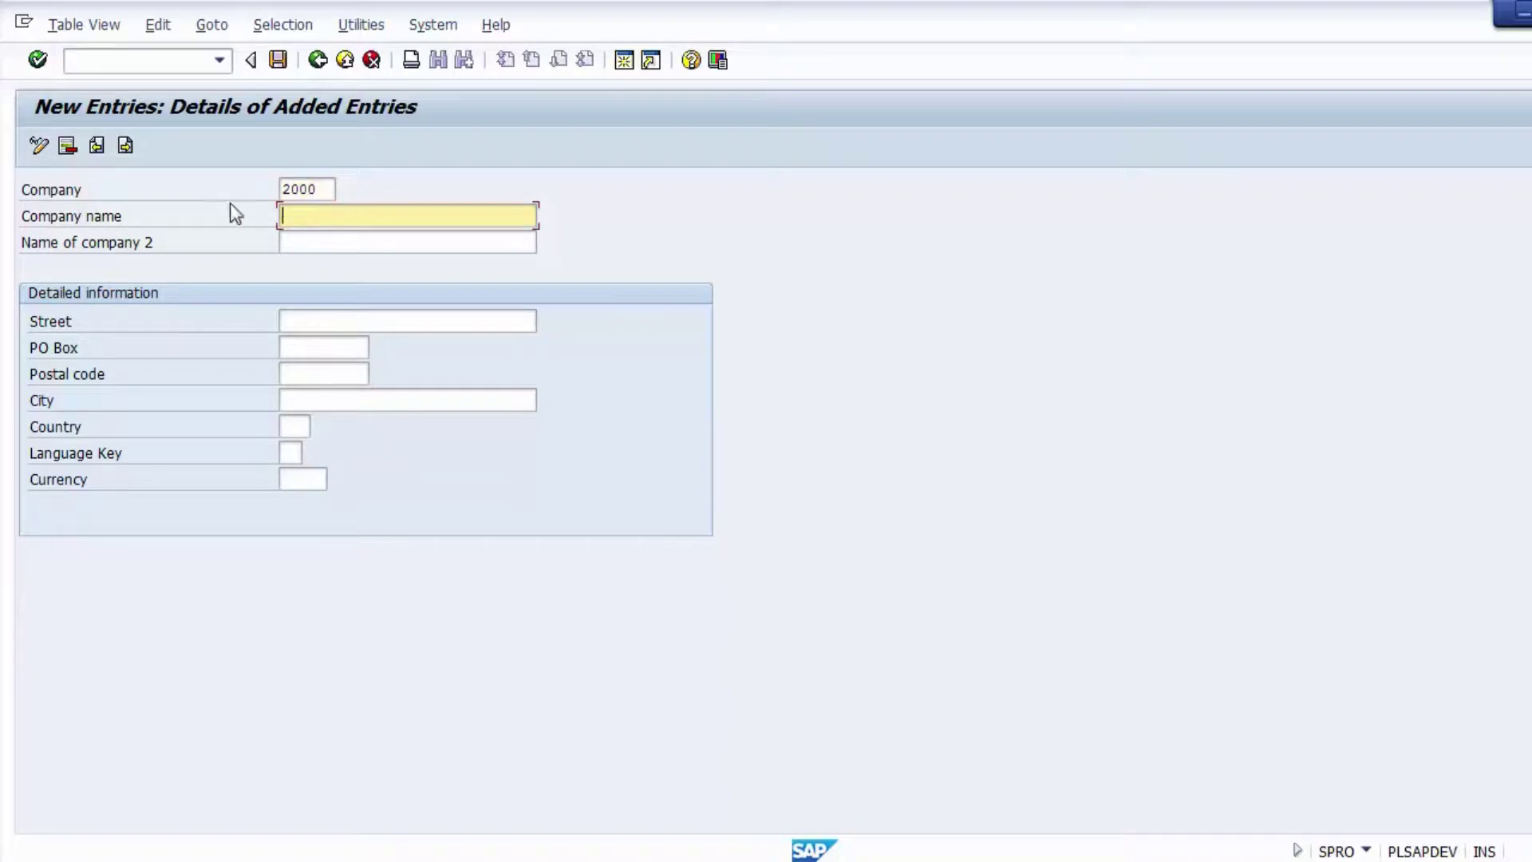
{"action": "left_click", "coordinate": [105, 217]}
{"action": "left_click", "coordinate": [304, 219]}
{"action": "type", "text": "ABC Group"}
Fill in the street and PO box in the new company's detailed information
{"action": "left_click", "coordinate": [314, 323]}
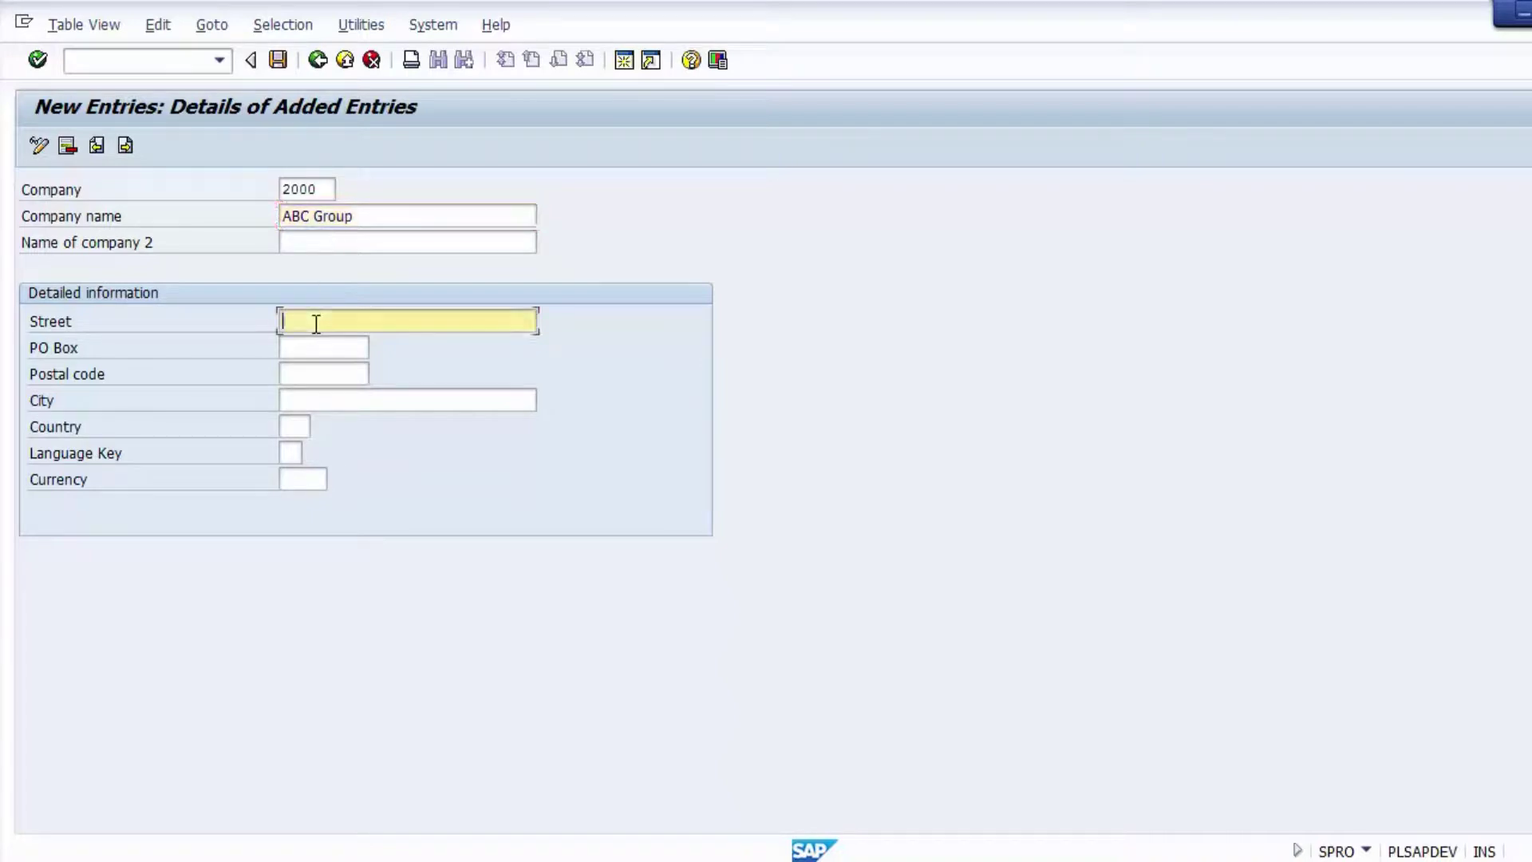
{"action": "left_click", "coordinate": [309, 346]}
{"action": "left_click", "coordinate": [305, 322]}
{"action": "left_click", "coordinate": [306, 347]}
{"action": "left_click", "coordinate": [301, 323]}
{"action": "type", "text": "123"}
{"action": "left_click", "coordinate": [304, 349]}
{"action": "type", "text": "656557"}
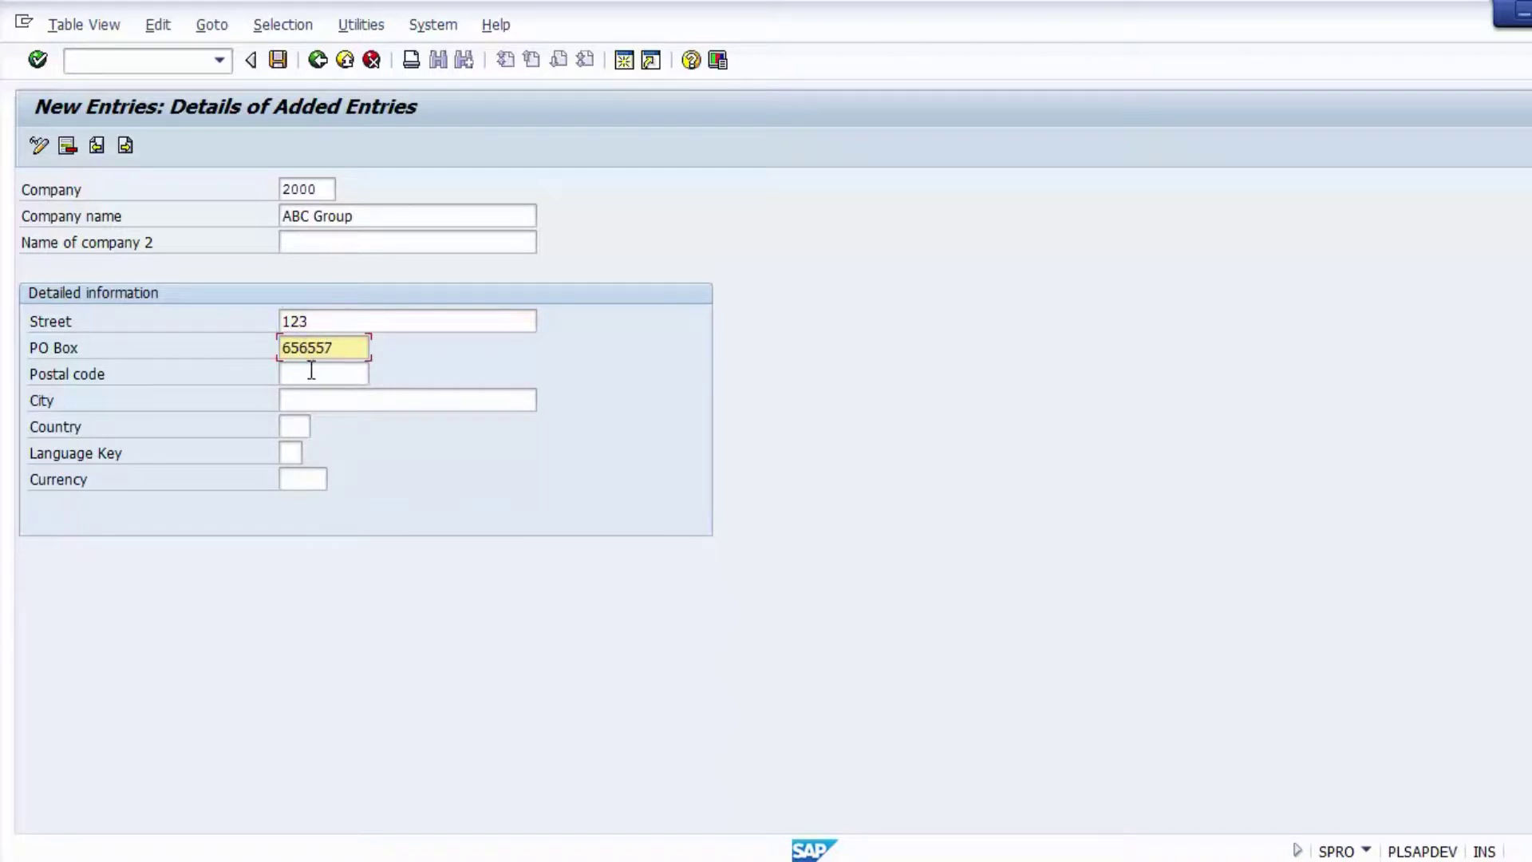
Fill in the company's postal code and set its city to Texaas
{"action": "left_click", "coordinate": [314, 374]}
{"action": "type", "text": "443455"}
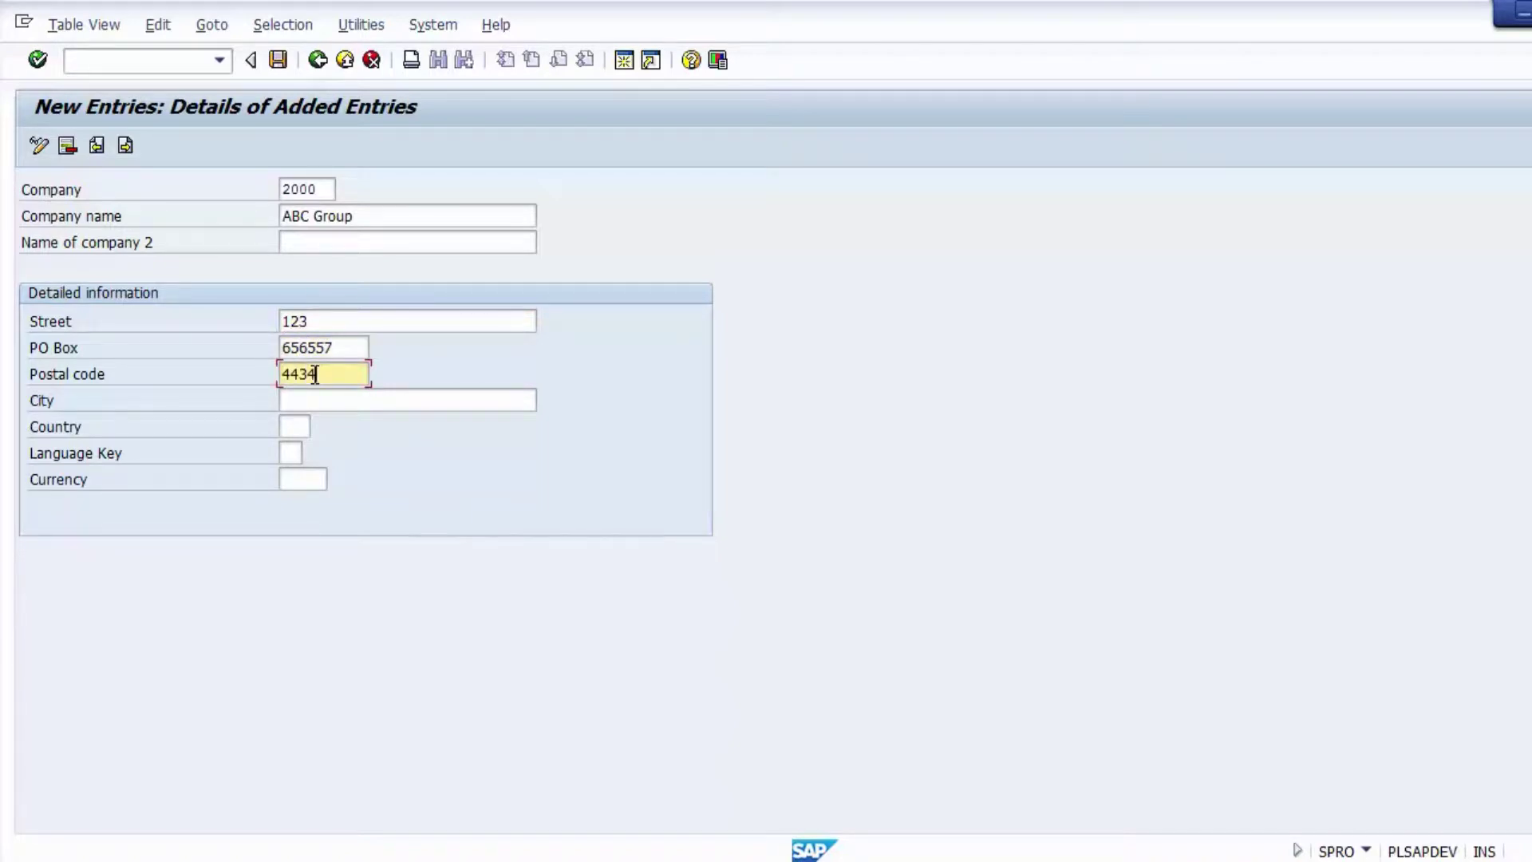
{"action": "left_click", "coordinate": [322, 399]}
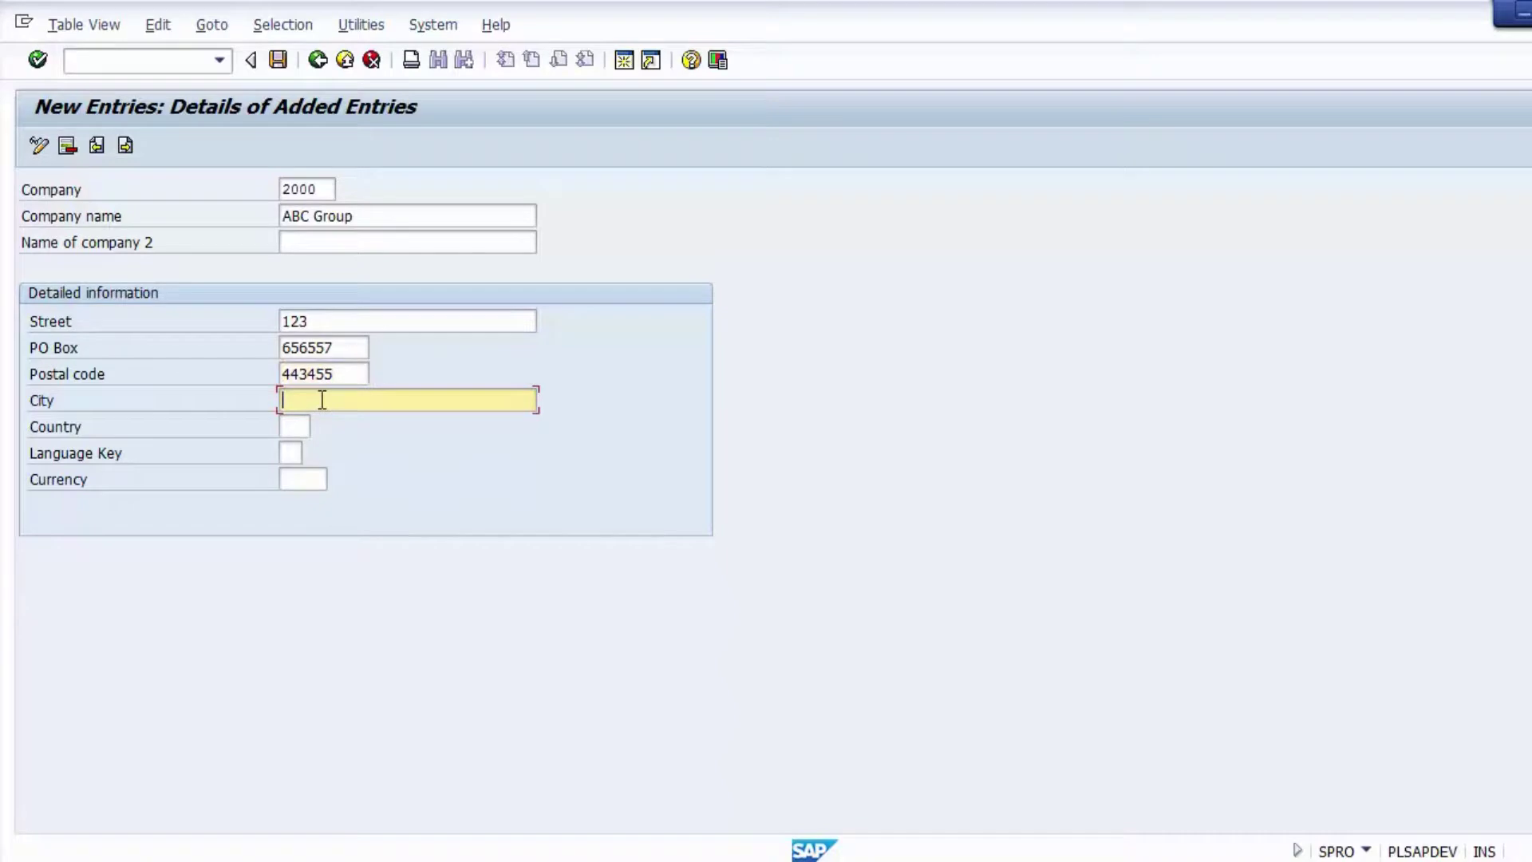
{"action": "type", "text": "Texaas"}
Choose US (USA) as the company's country from the list of possible country values
{"action": "left_click", "coordinate": [307, 424]}
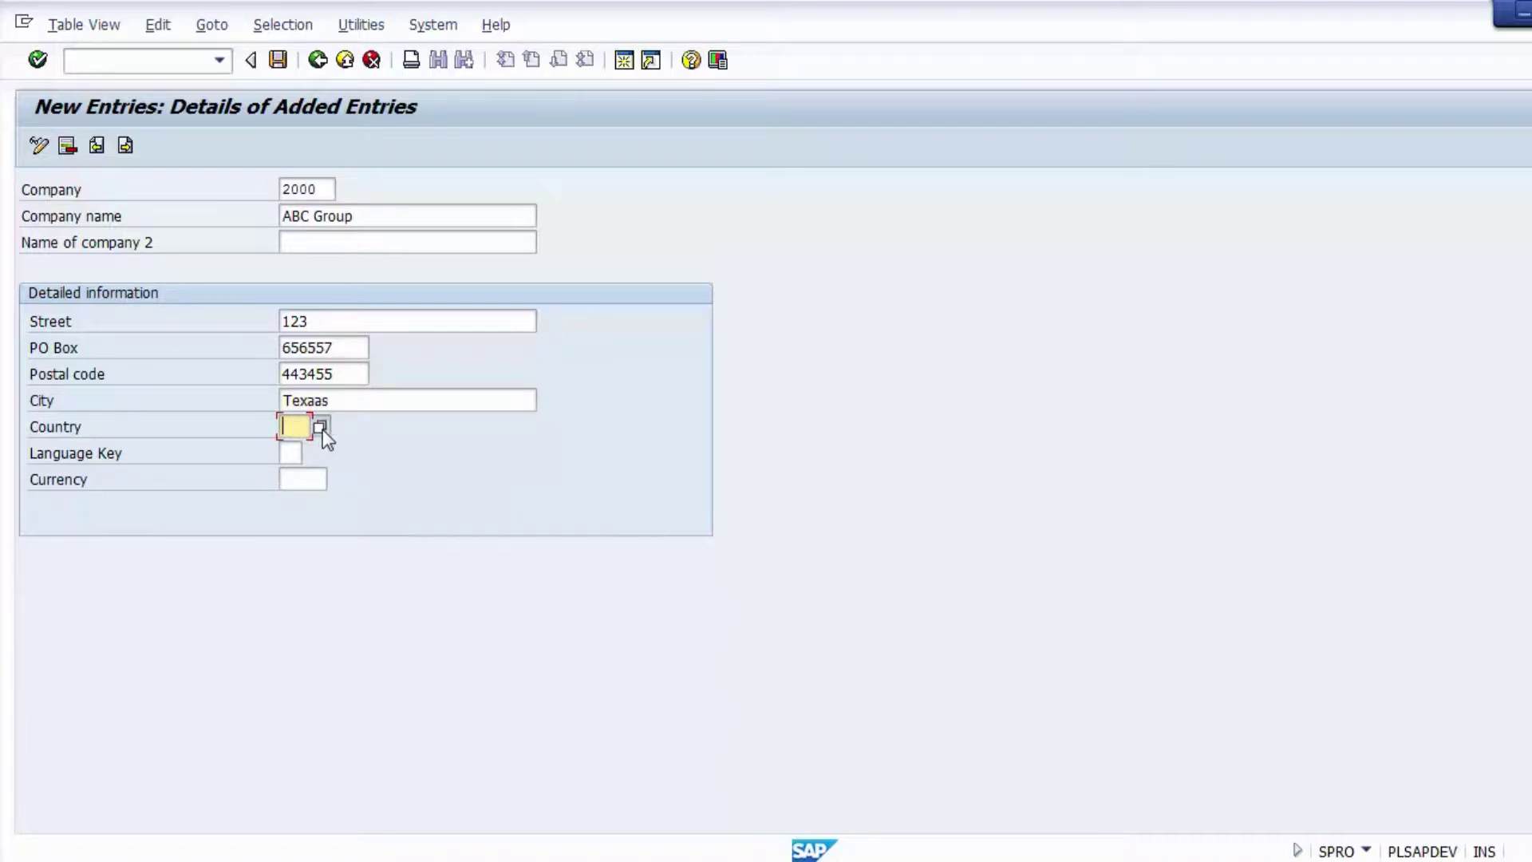
{"action": "left_click", "coordinate": [320, 428]}
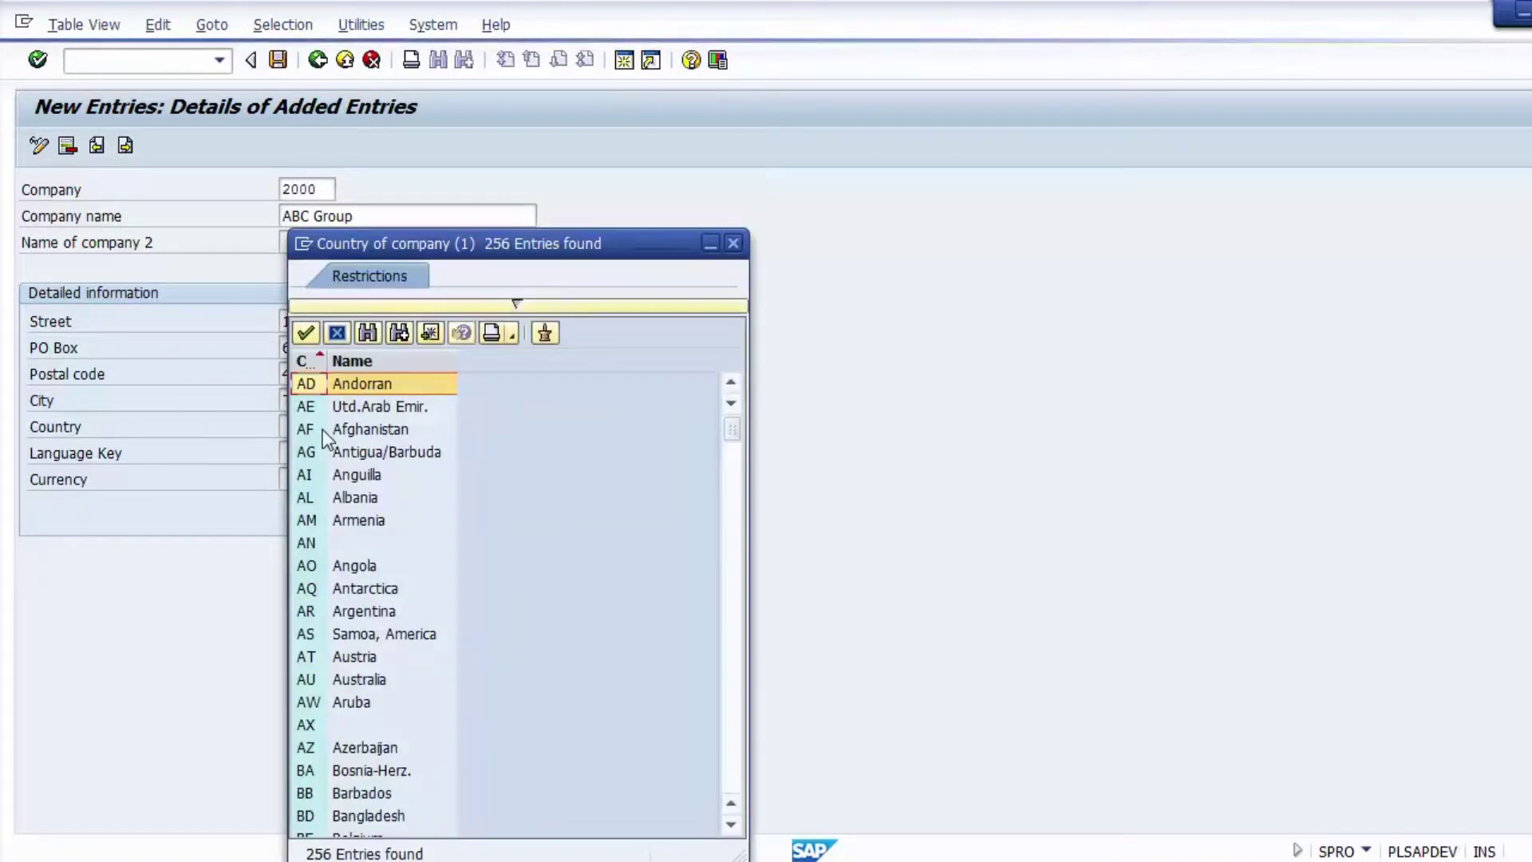
{"action": "left_click_drag", "start_coordinate": [433, 248], "coordinate": [494, 91]}
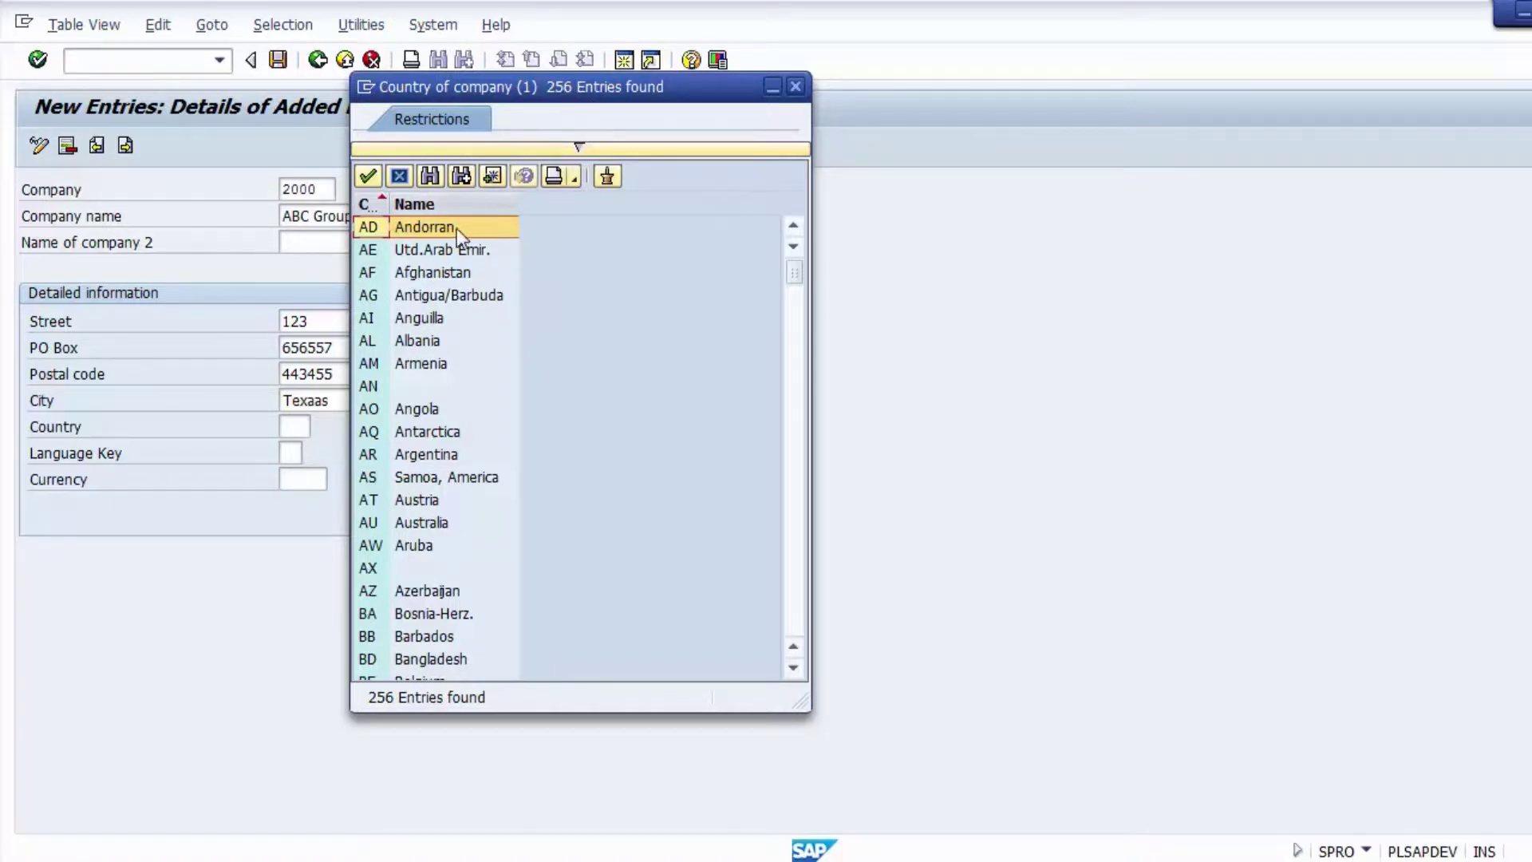
{"action": "key", "text": "Page_Down"}
{"action": "key", "text": "Page_Down"}
{"action": "key", "text": "Page_Down"}
{"action": "key", "text": "Page_Down"}
{"action": "key", "text": "Page_Down"}
{"action": "key", "text": "Page_Down"}
{"action": "key", "text": "Page_Down"}
{"action": "key", "text": "Page_Down"}
{"action": "key", "text": "Page_Down"}
{"action": "key", "text": "Page_Down"}
{"action": "key", "text": "Page_Down"}
{"action": "key", "text": "Page_Down"}
{"action": "key", "text": "Page_Down"}
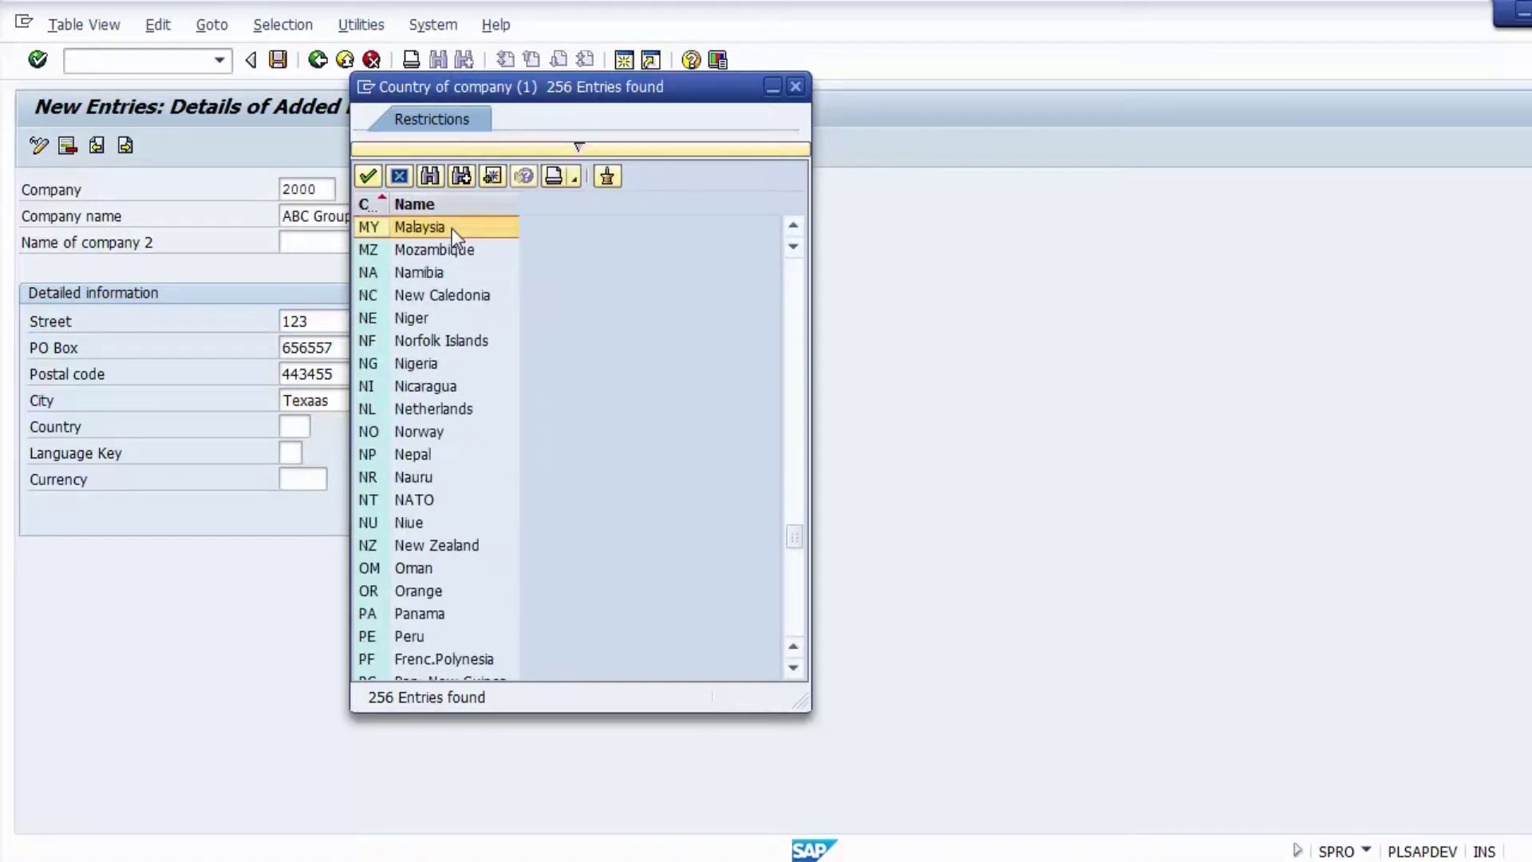
{"action": "key", "text": "Up"}
{"action": "key", "text": "Up"}
{"action": "key", "text": "Up"}
{"action": "key", "text": "Up"}
{"action": "key", "text": "Up"}
{"action": "key", "text": "Up"}
{"action": "key", "text": "Up"}
{"action": "key", "text": "Up"}
{"action": "key", "text": "Up"}
{"action": "key", "text": "Up"}
{"action": "key", "text": "Up"}
{"action": "key", "text": "Up"}
{"action": "key", "text": "Up"}
{"action": "key", "text": "Up"}
{"action": "key", "text": "Up"}
{"action": "key", "text": "Up"}
{"action": "key", "text": "Up"}
{"action": "key", "text": "Up"}
{"action": "key", "text": "Up"}
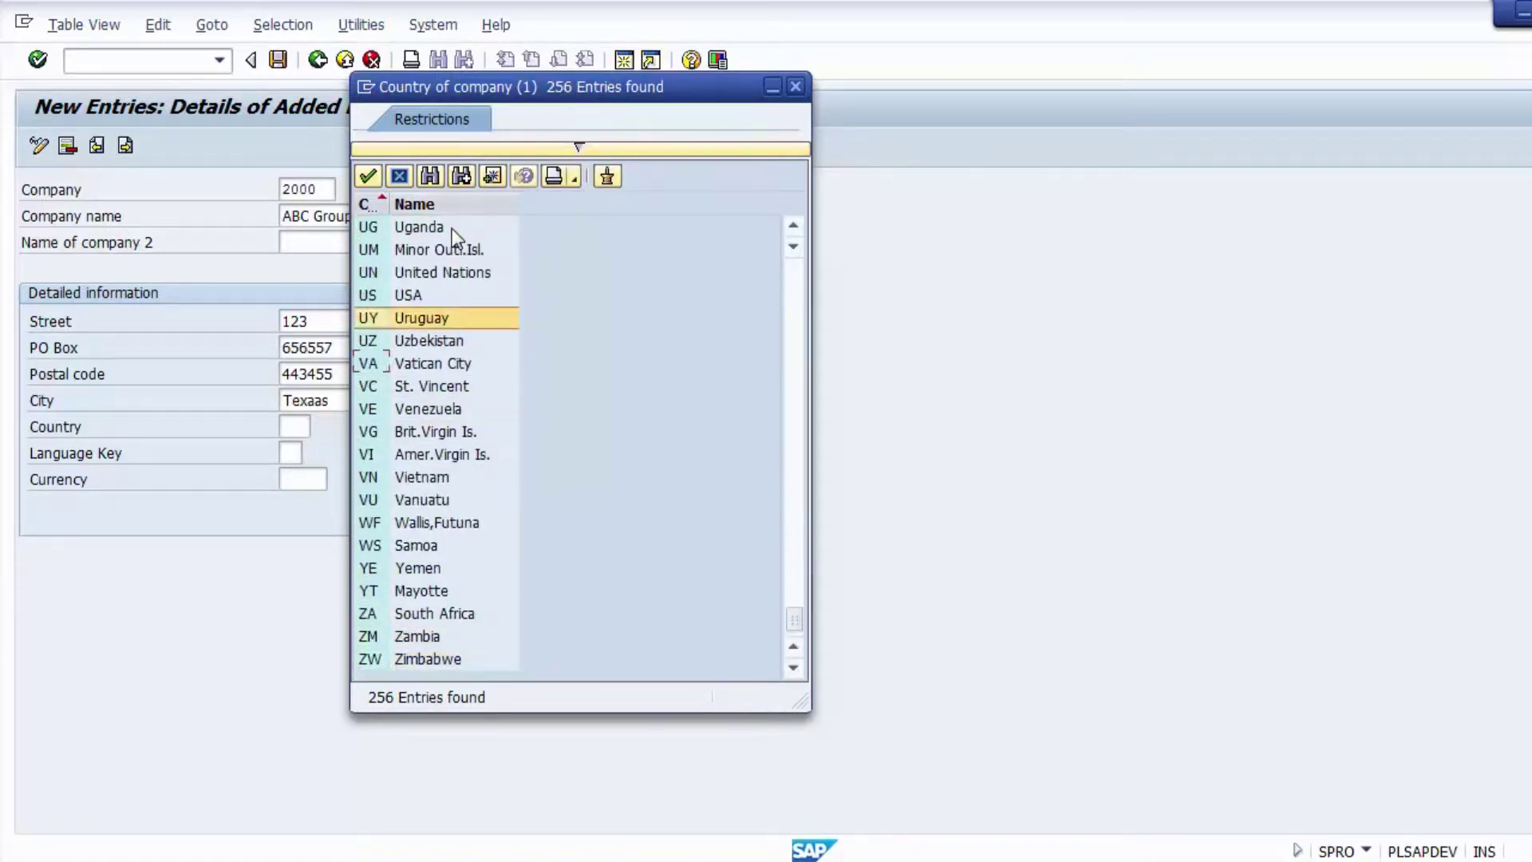
{"action": "key", "text": "Down"}
{"action": "key", "text": "Down"}
{"action": "key", "text": "Down"}
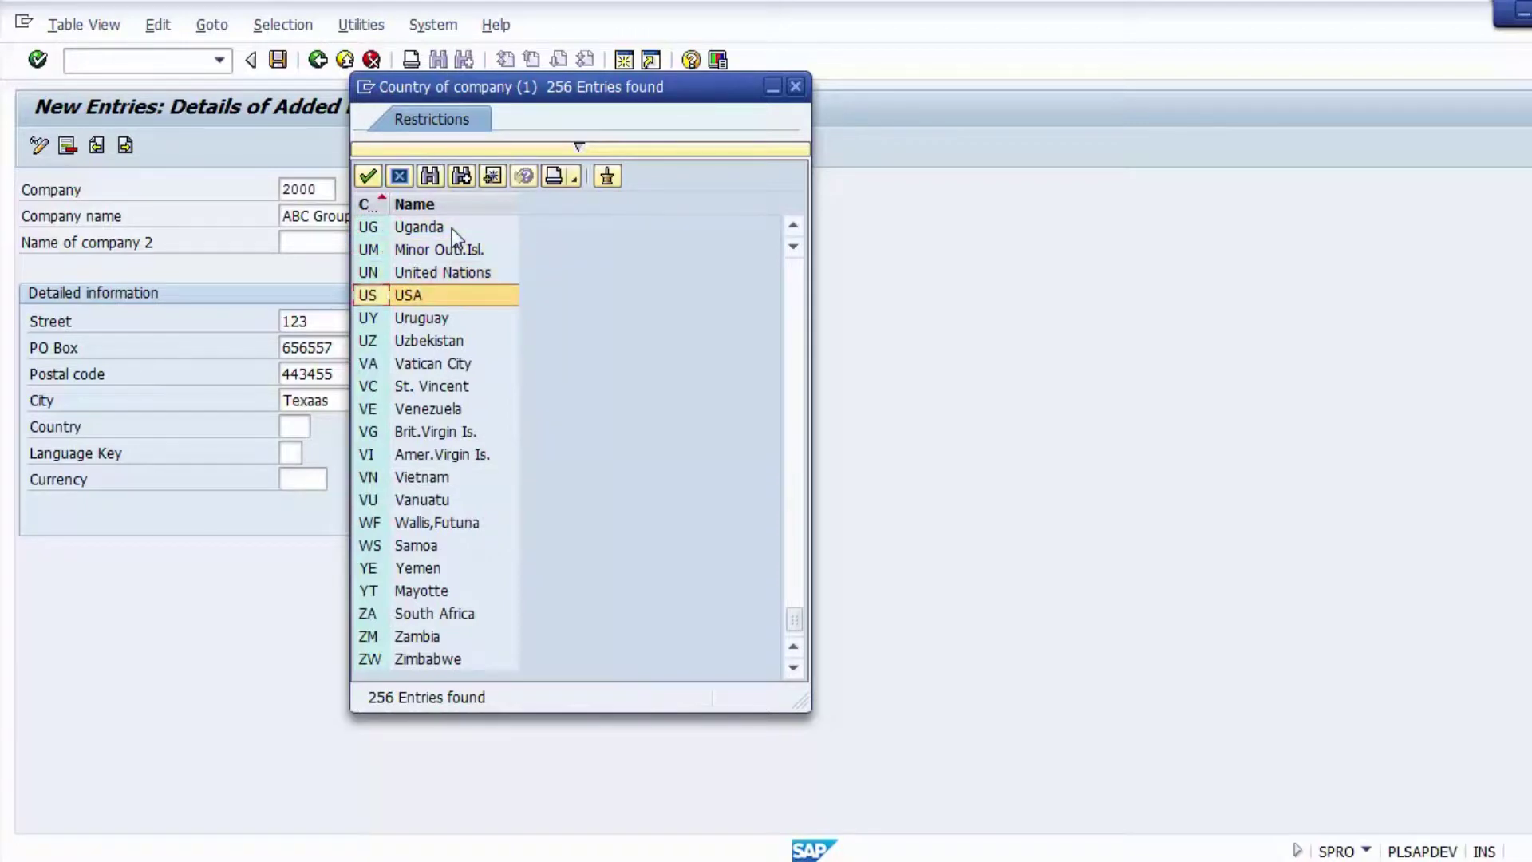
{"action": "key", "text": "Return"}
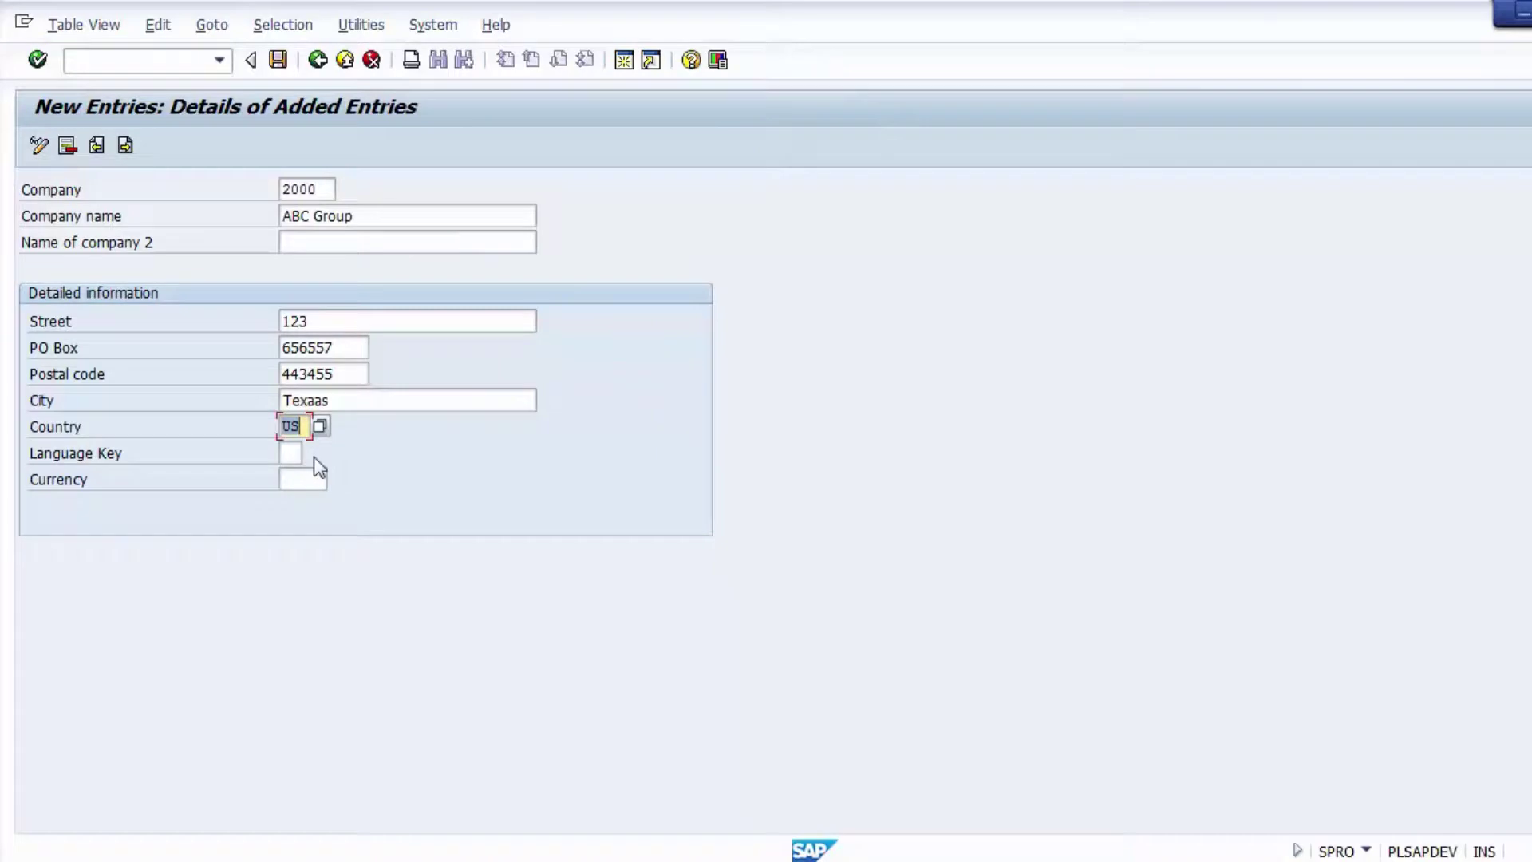
Choose EN (English) as the company's language key from the list of available languages
{"action": "left_click", "coordinate": [292, 453]}
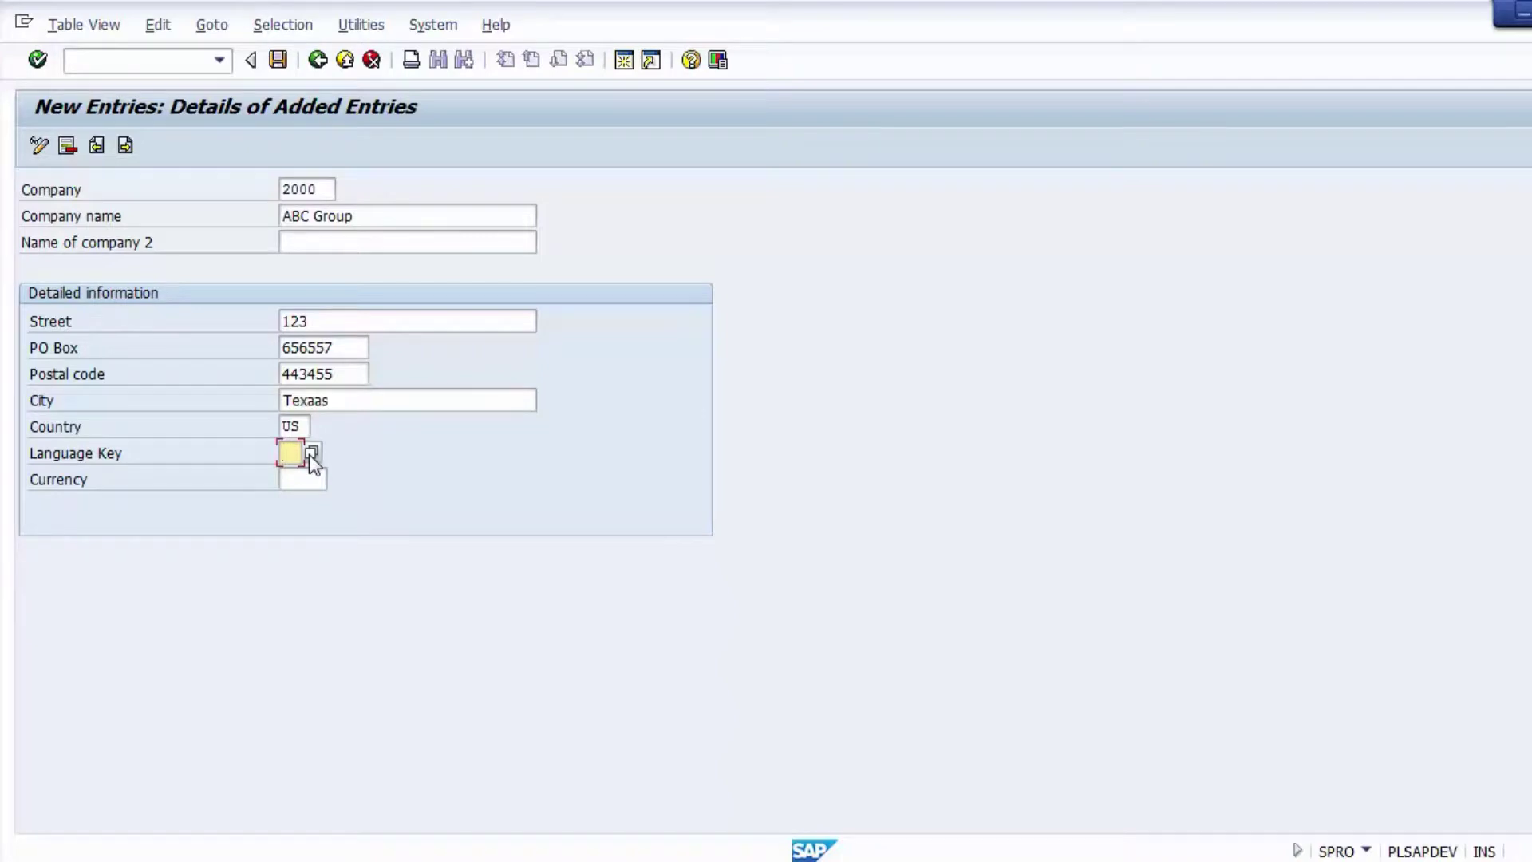
{"action": "left_click", "coordinate": [313, 453]}
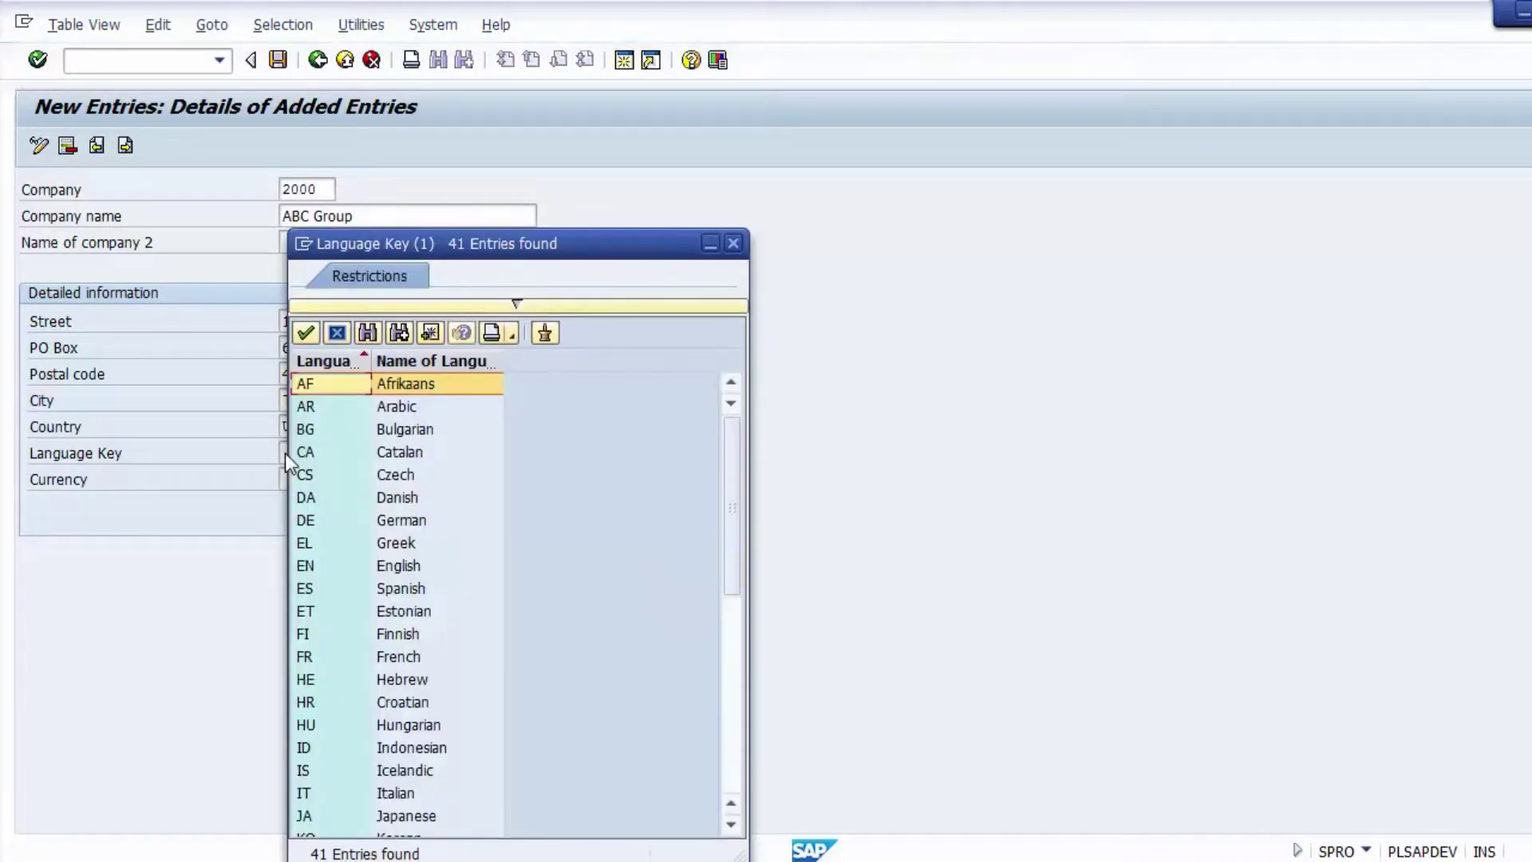
{"action": "left_click_drag", "start_coordinate": [466, 242], "coordinate": [660, 34]}
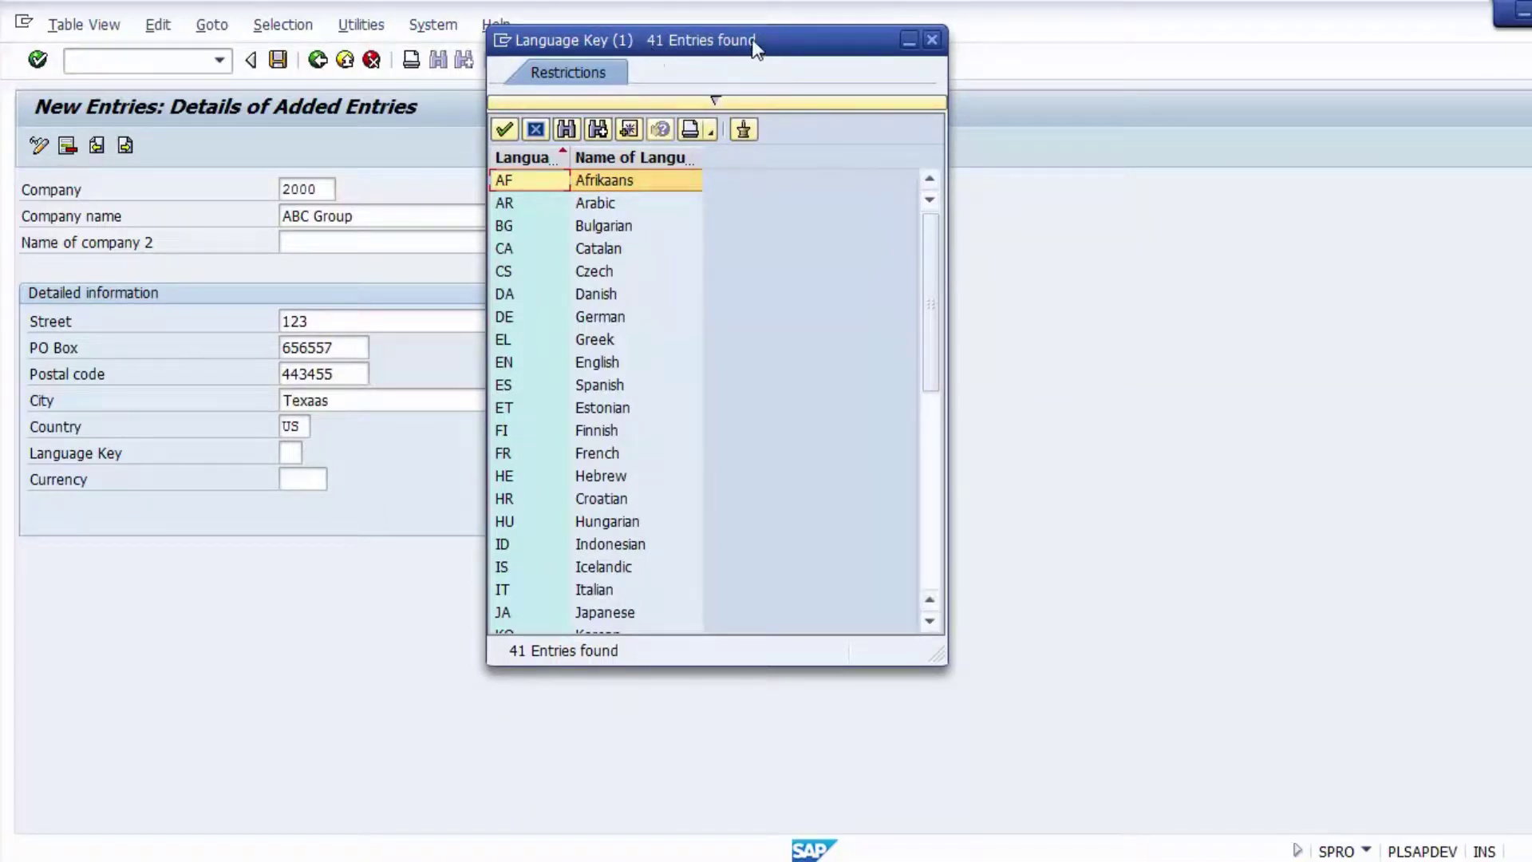
{"action": "left_click_drag", "start_coordinate": [927, 269], "coordinate": [926, 205]}
{"action": "left_click", "coordinate": [597, 362]}
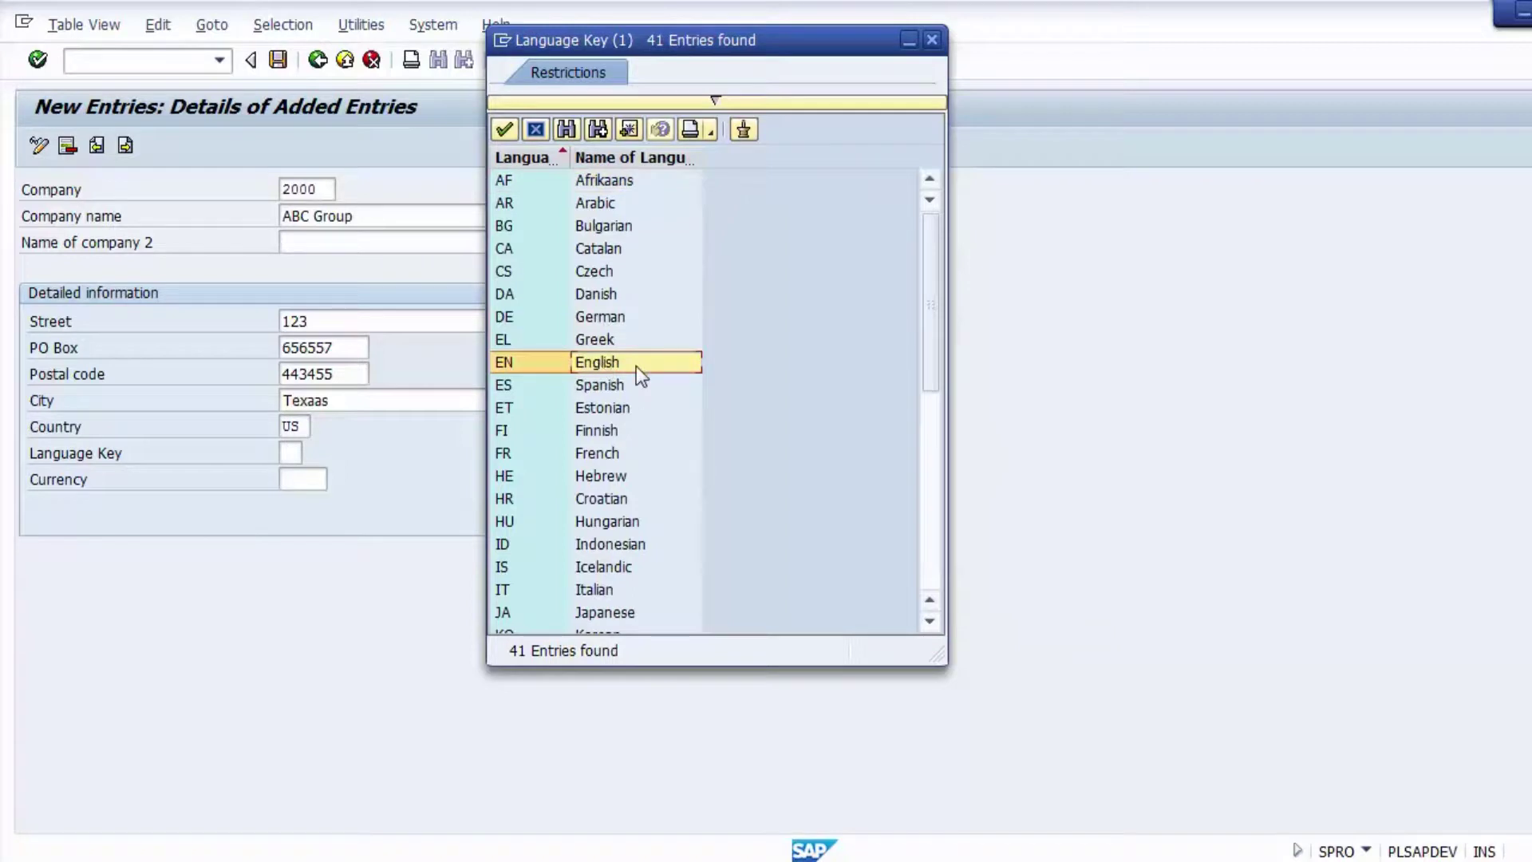
{"action": "double_click", "coordinate": [592, 365]}
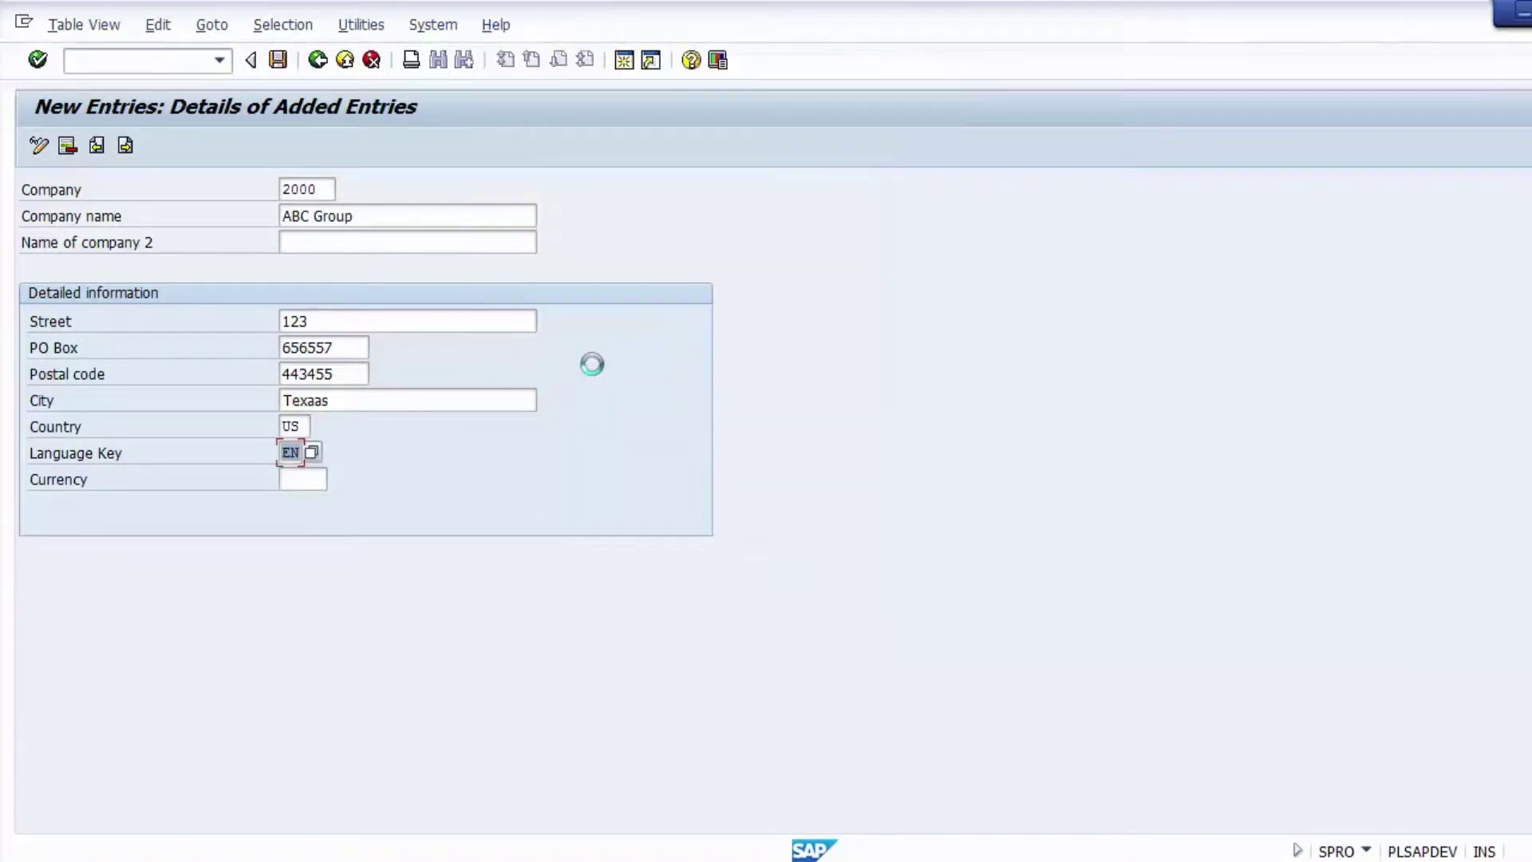
Choose USD (United States Dollar) as the company's currency from the list of local currencies
{"action": "left_click", "coordinate": [302, 481]}
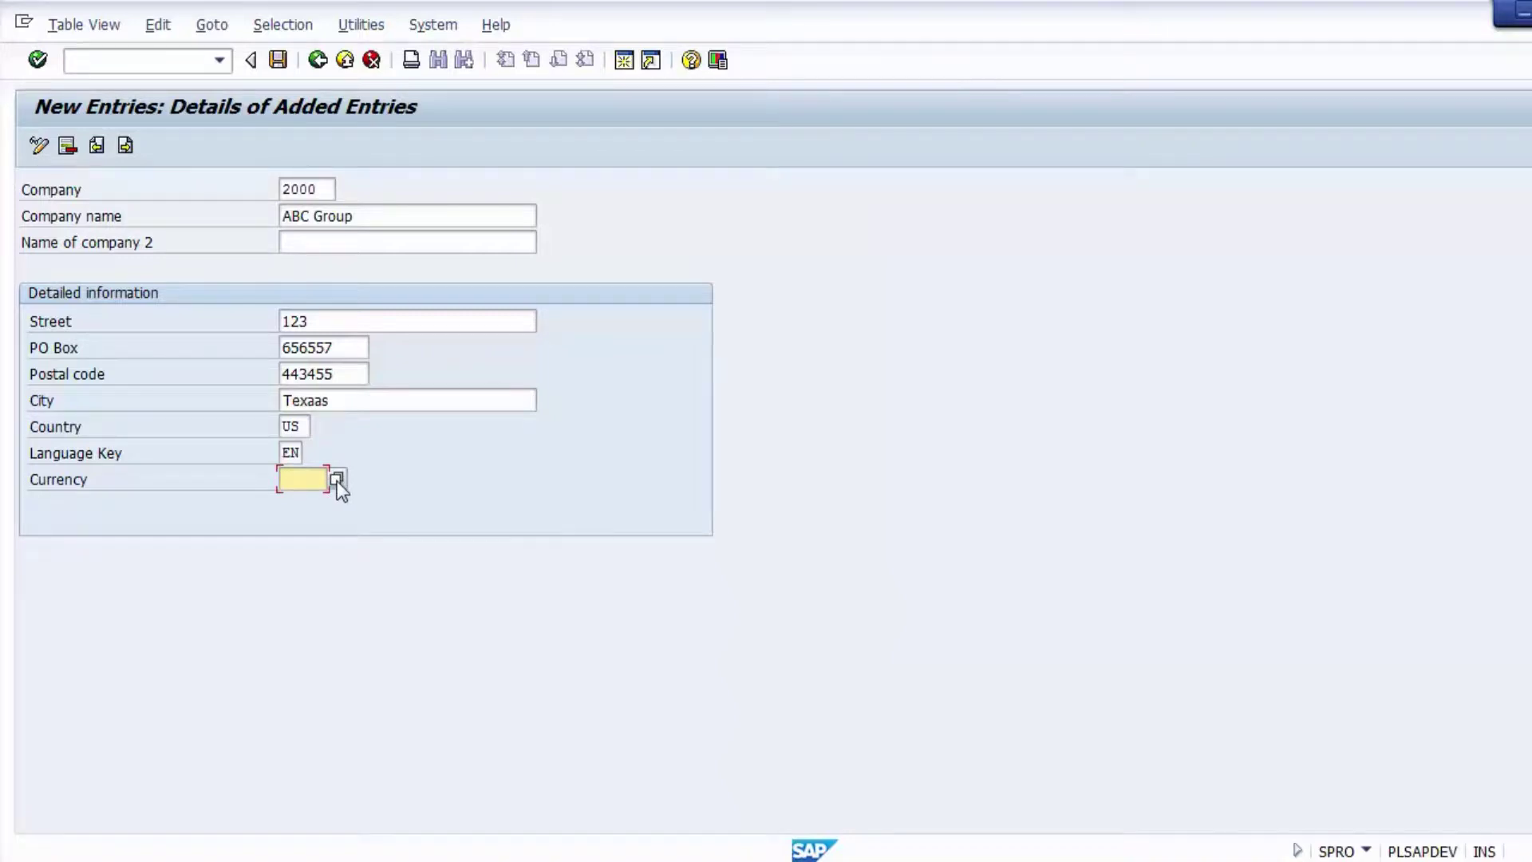
{"action": "left_click", "coordinate": [337, 479]}
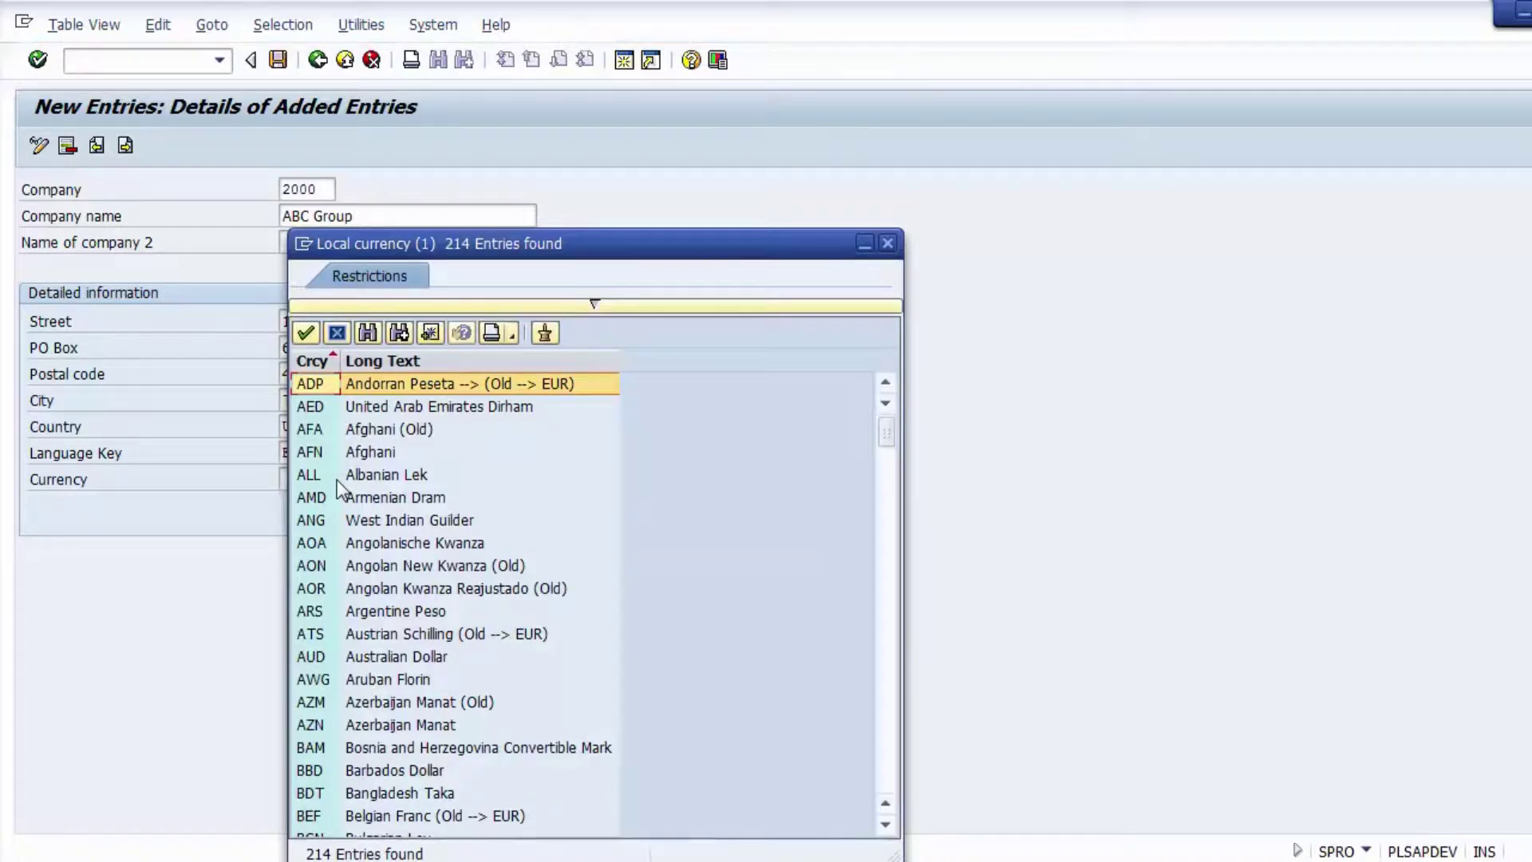
{"action": "left_click_drag", "start_coordinate": [493, 251], "coordinate": [588, 9]}
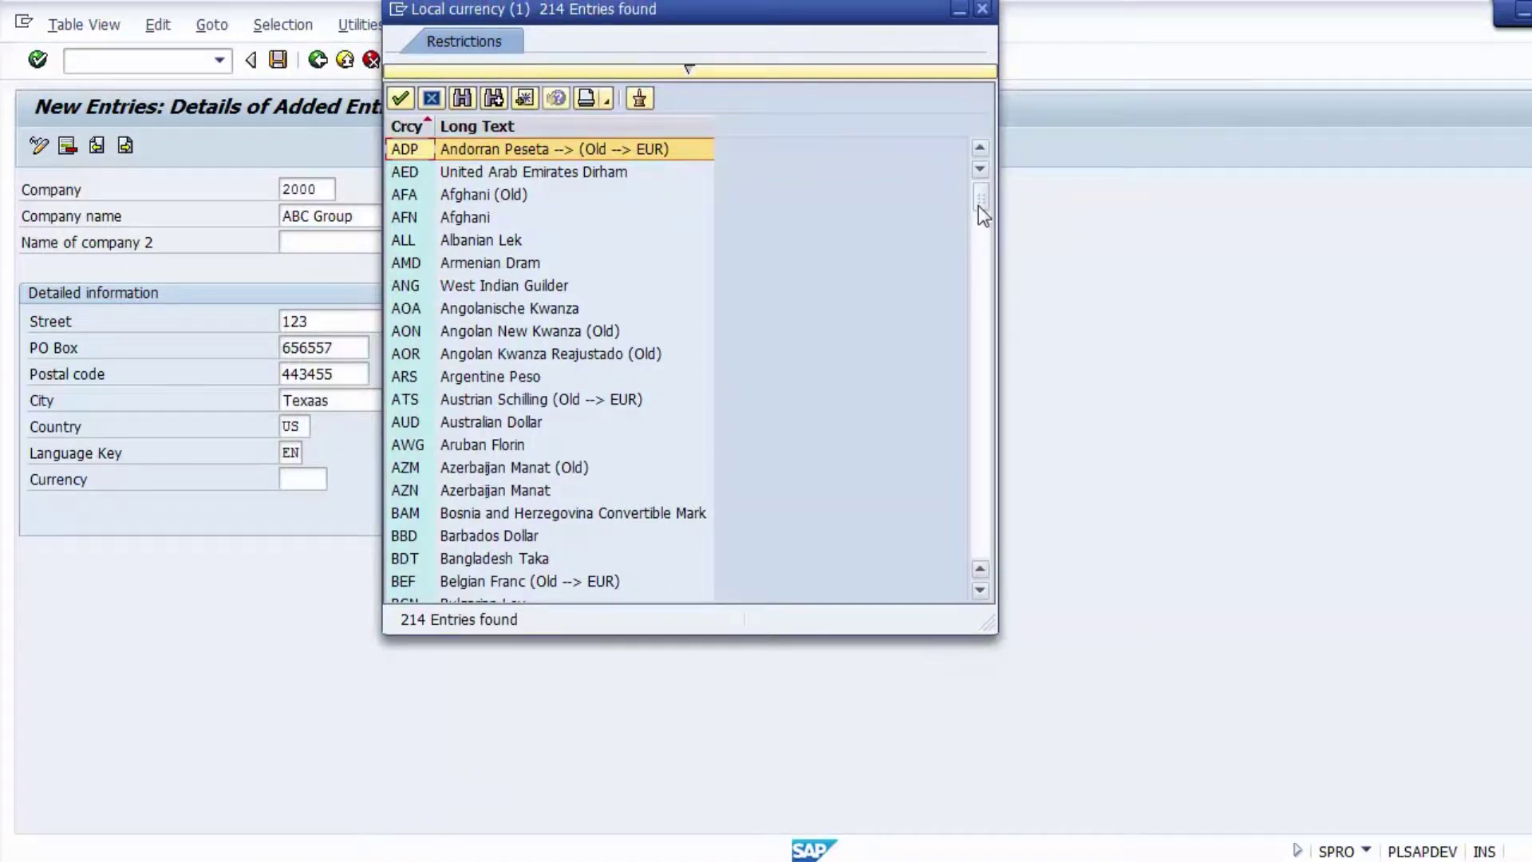
{"action": "left_click_drag", "start_coordinate": [980, 263], "coordinate": [981, 543]}
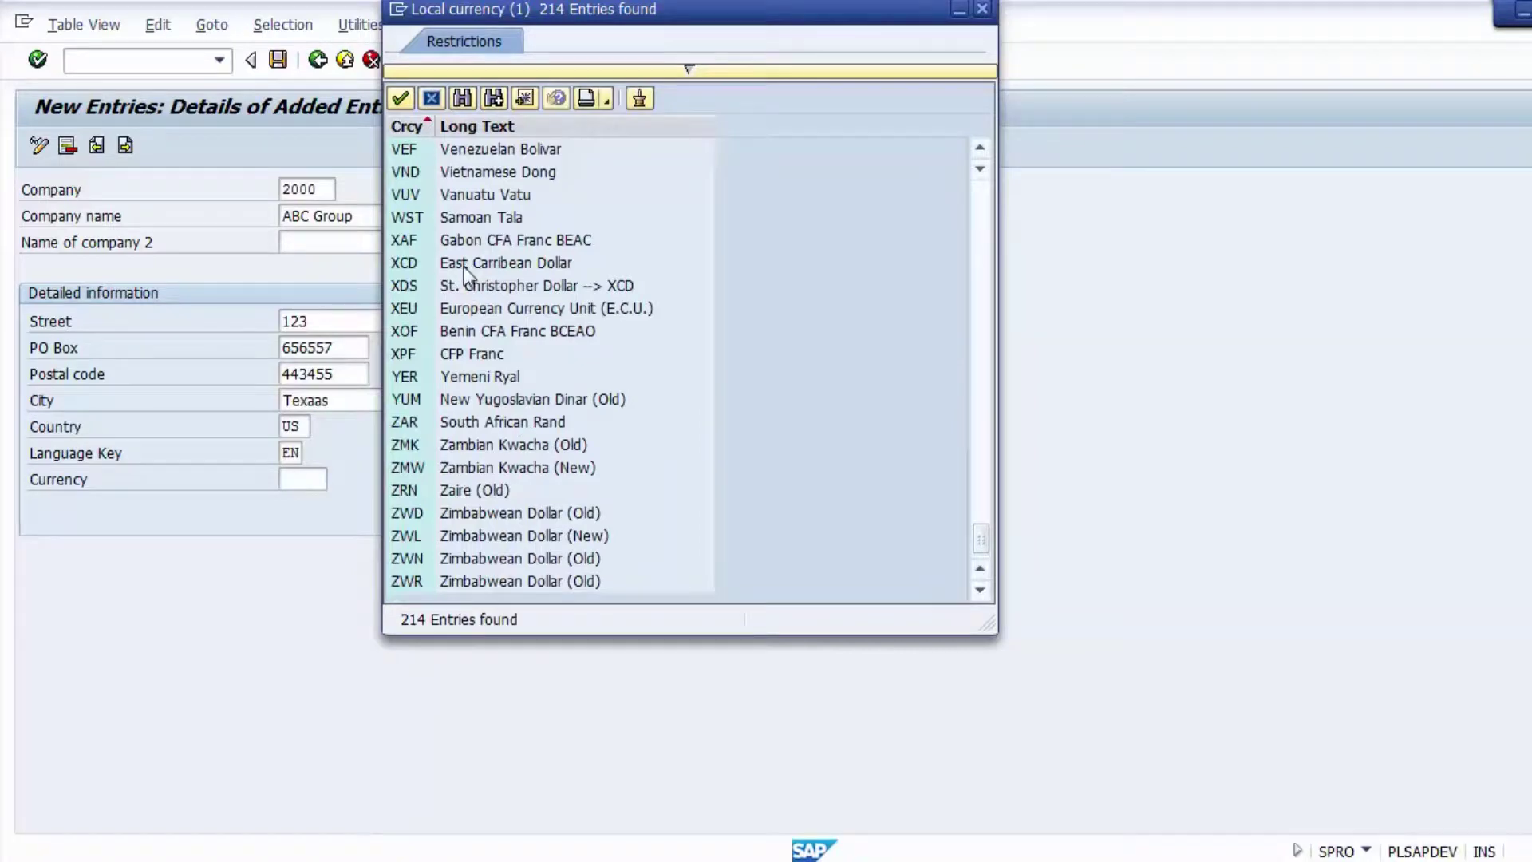
{"action": "left_click", "coordinate": [463, 240]}
{"action": "key", "text": "Up"}
{"action": "key", "text": "Up"}
{"action": "key", "text": "Up"}
{"action": "key", "text": "Up"}
{"action": "key", "text": "Up"}
{"action": "key", "text": "Up"}
{"action": "key", "text": "Up"}
{"action": "key", "text": "Up"}
{"action": "key", "text": "Up"}
{"action": "key", "text": "Up"}
{"action": "key", "text": "Up"}
{"action": "key", "text": "Up"}
{"action": "key", "text": "Up"}
{"action": "key", "text": "Up"}
{"action": "key", "text": "Up"}
{"action": "key", "text": "Up"}
{"action": "key", "text": "Down"}
{"action": "key", "text": "Down"}
{"action": "key", "text": "Down"}
{"action": "key", "text": "Down"}
{"action": "key", "text": "Down"}
{"action": "key", "text": "Down"}
{"action": "key", "text": "Down"}
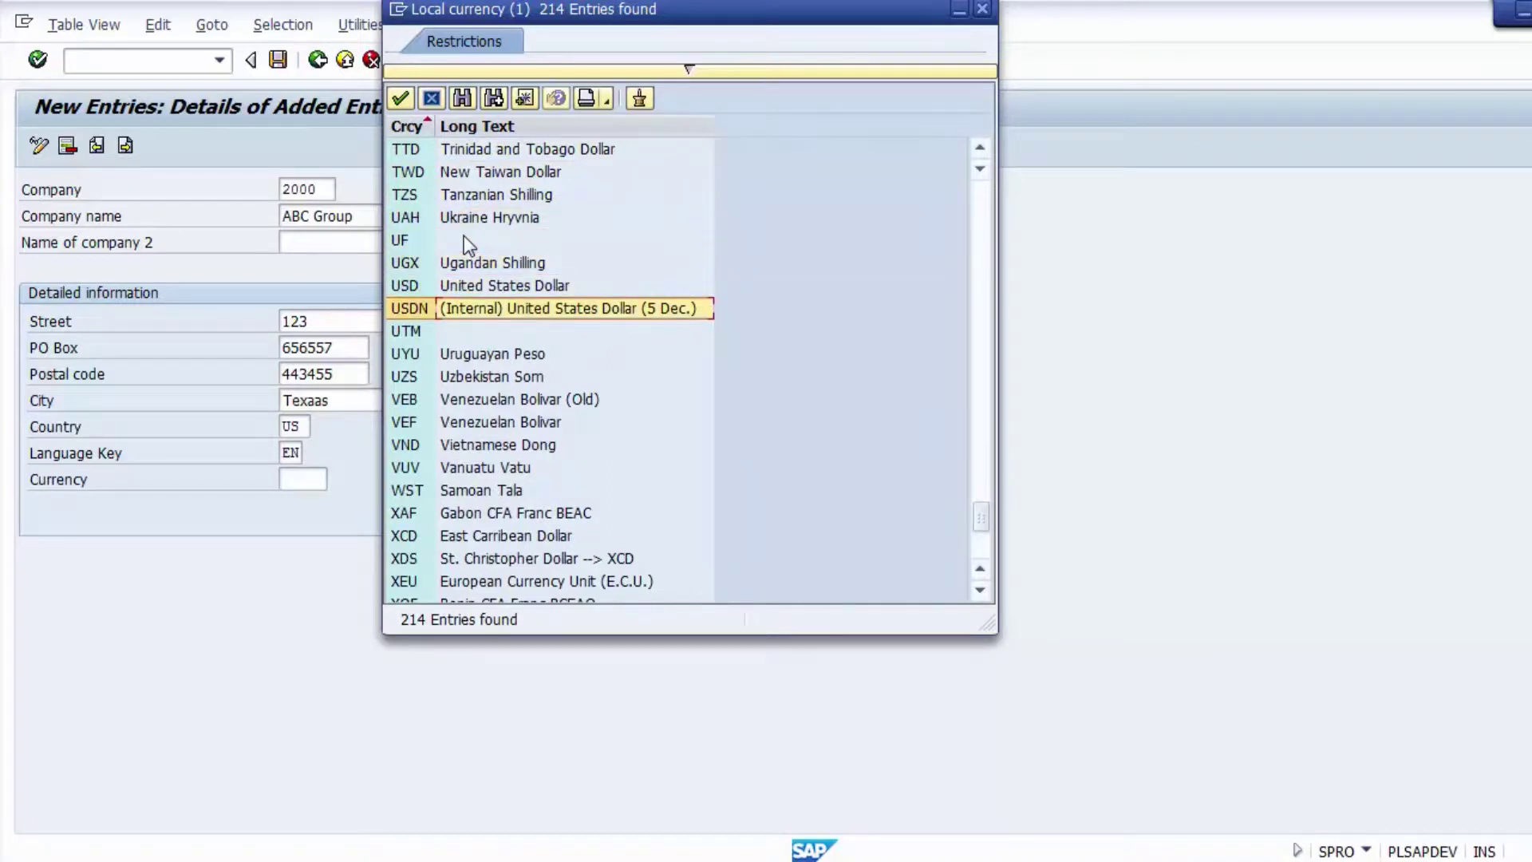
{"action": "key", "text": "Up"}
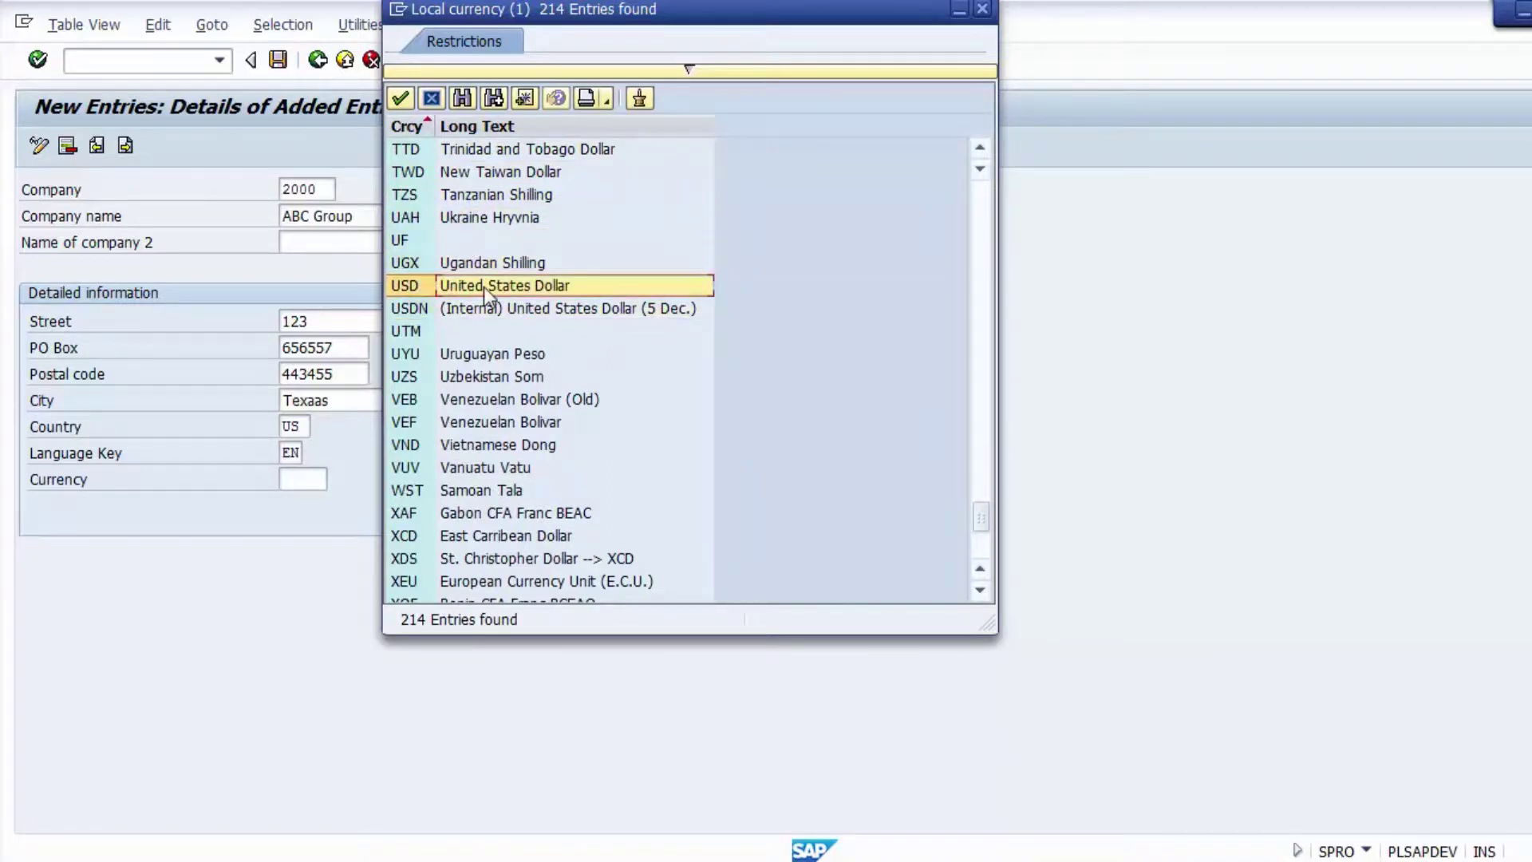
{"action": "double_click", "coordinate": [555, 285]}
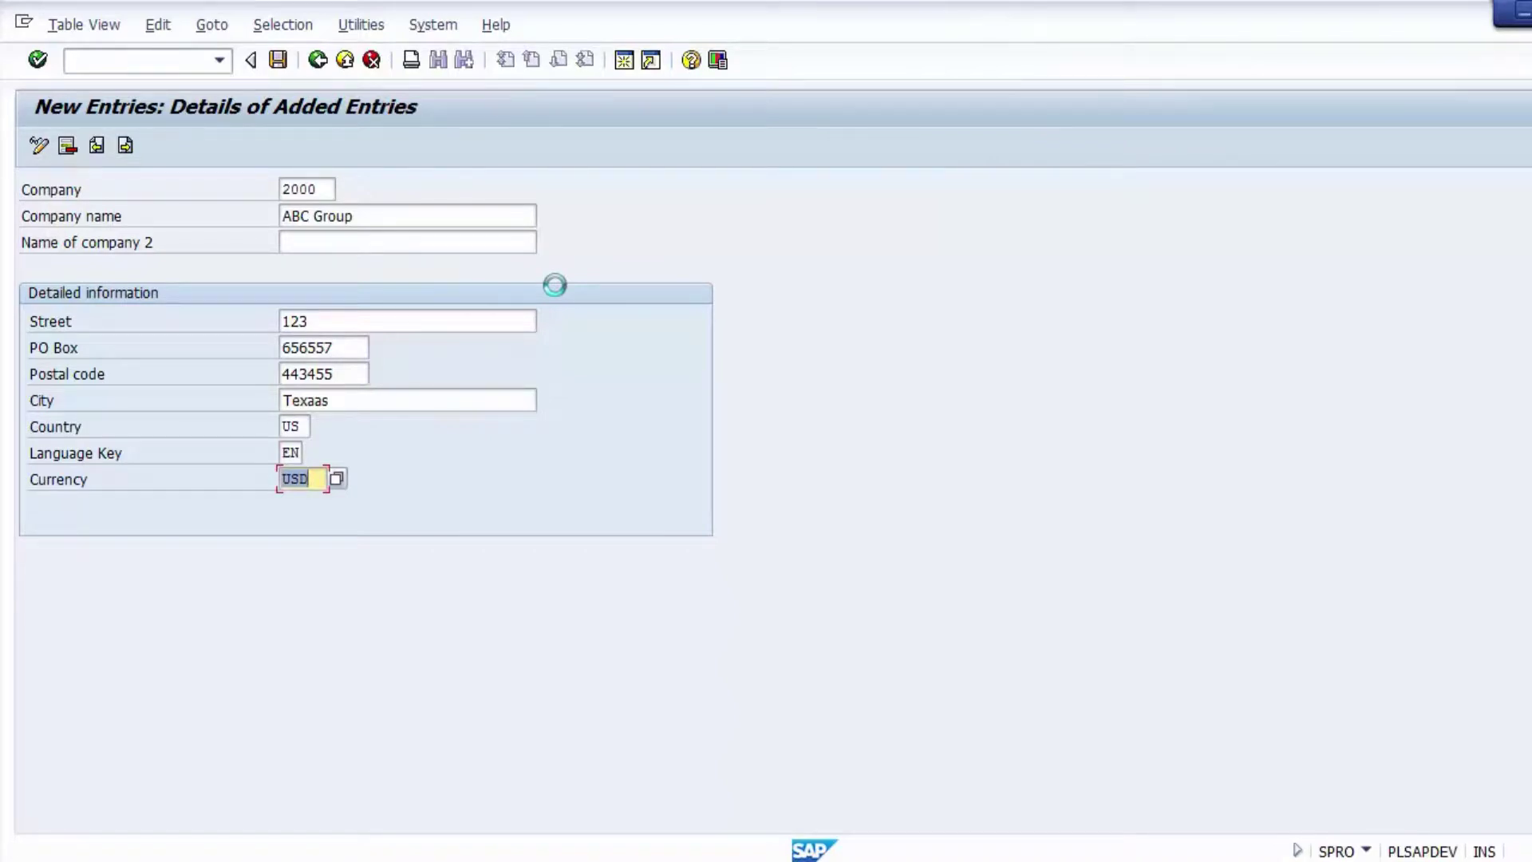
Save the company entry and create a customizing request with the short description "FI: Customizing SAP FICO"
{"action": "left_click", "coordinate": [276, 61]}
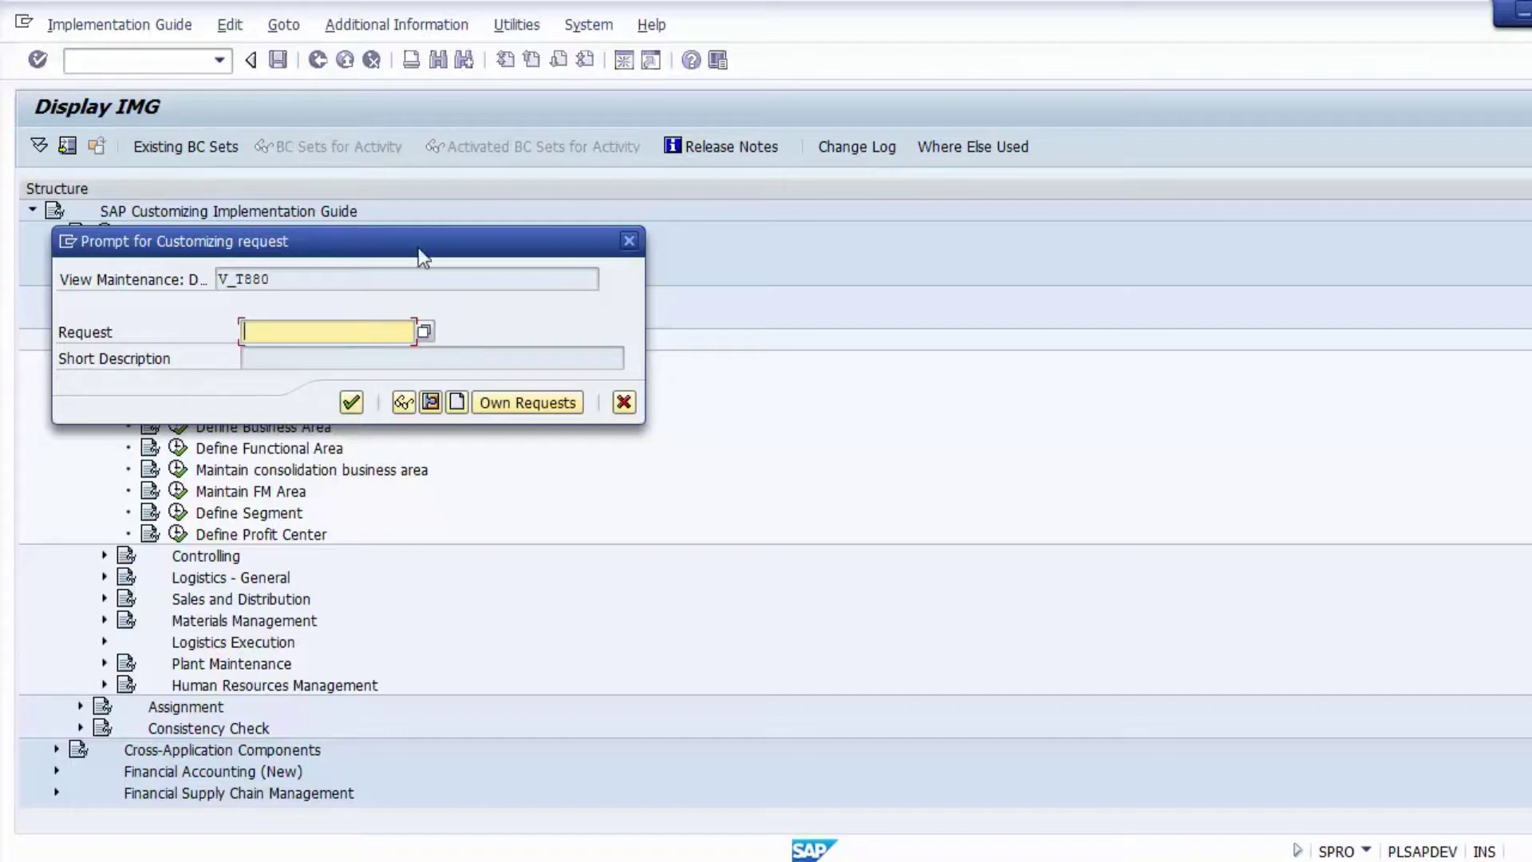
{"action": "left_click", "coordinate": [458, 401]}
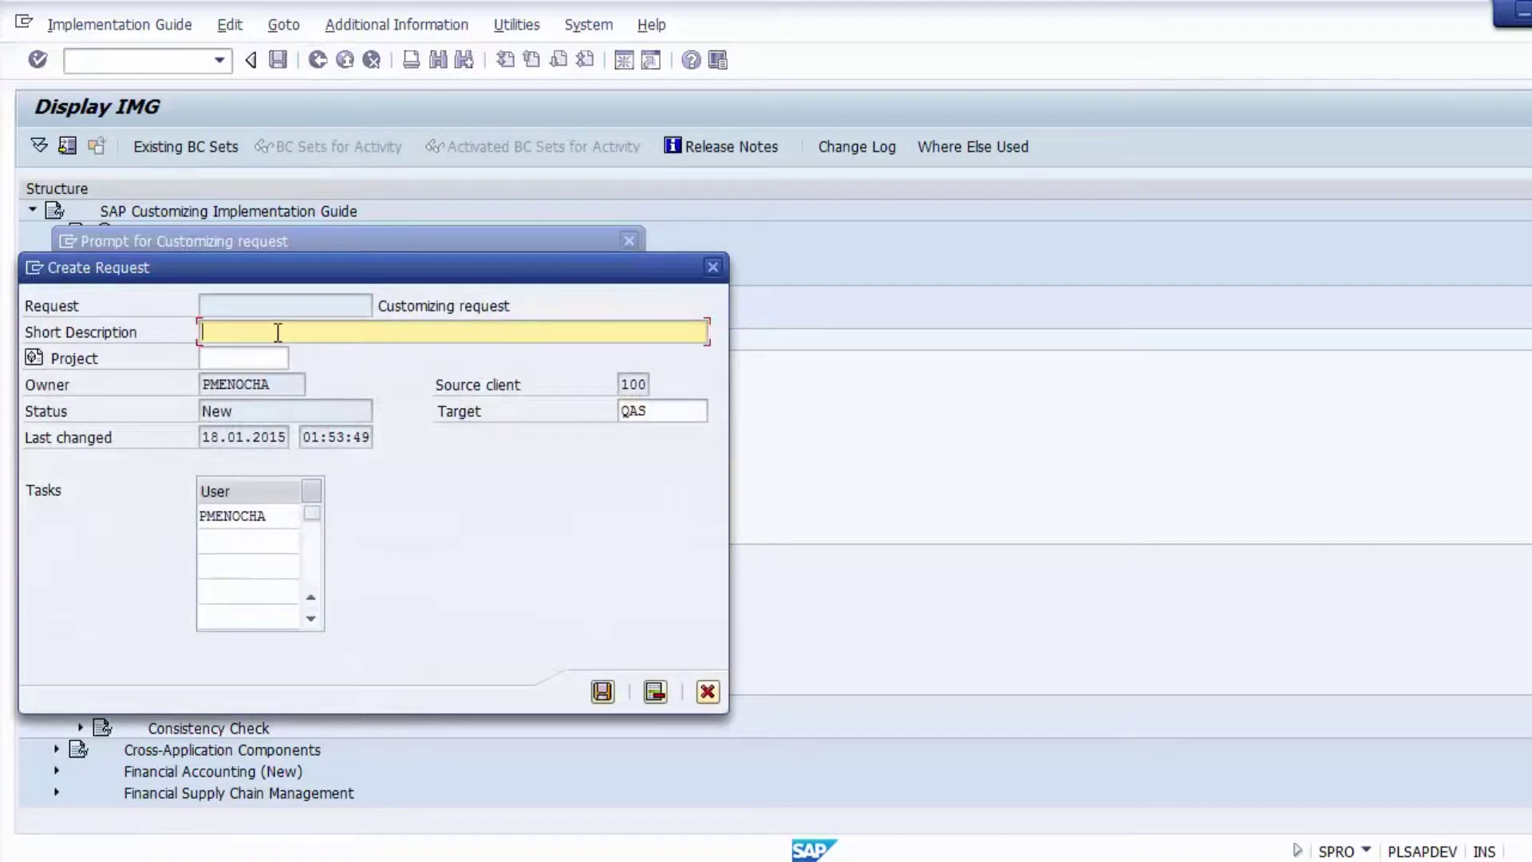
{"action": "type", "text": "FI: Customizing SAP FICO"}
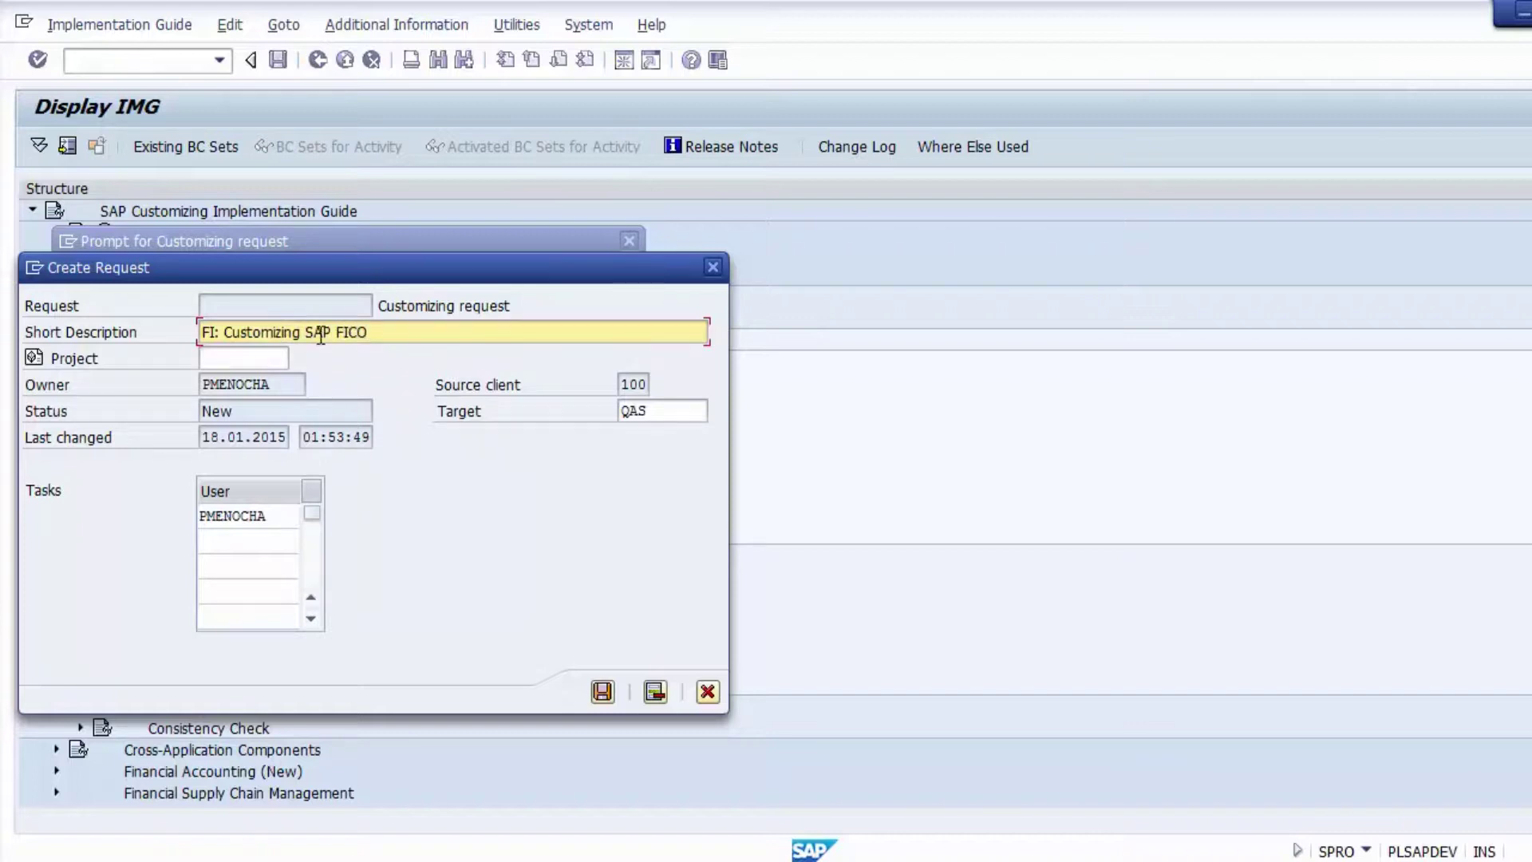
{"action": "left_click", "coordinate": [600, 693]}
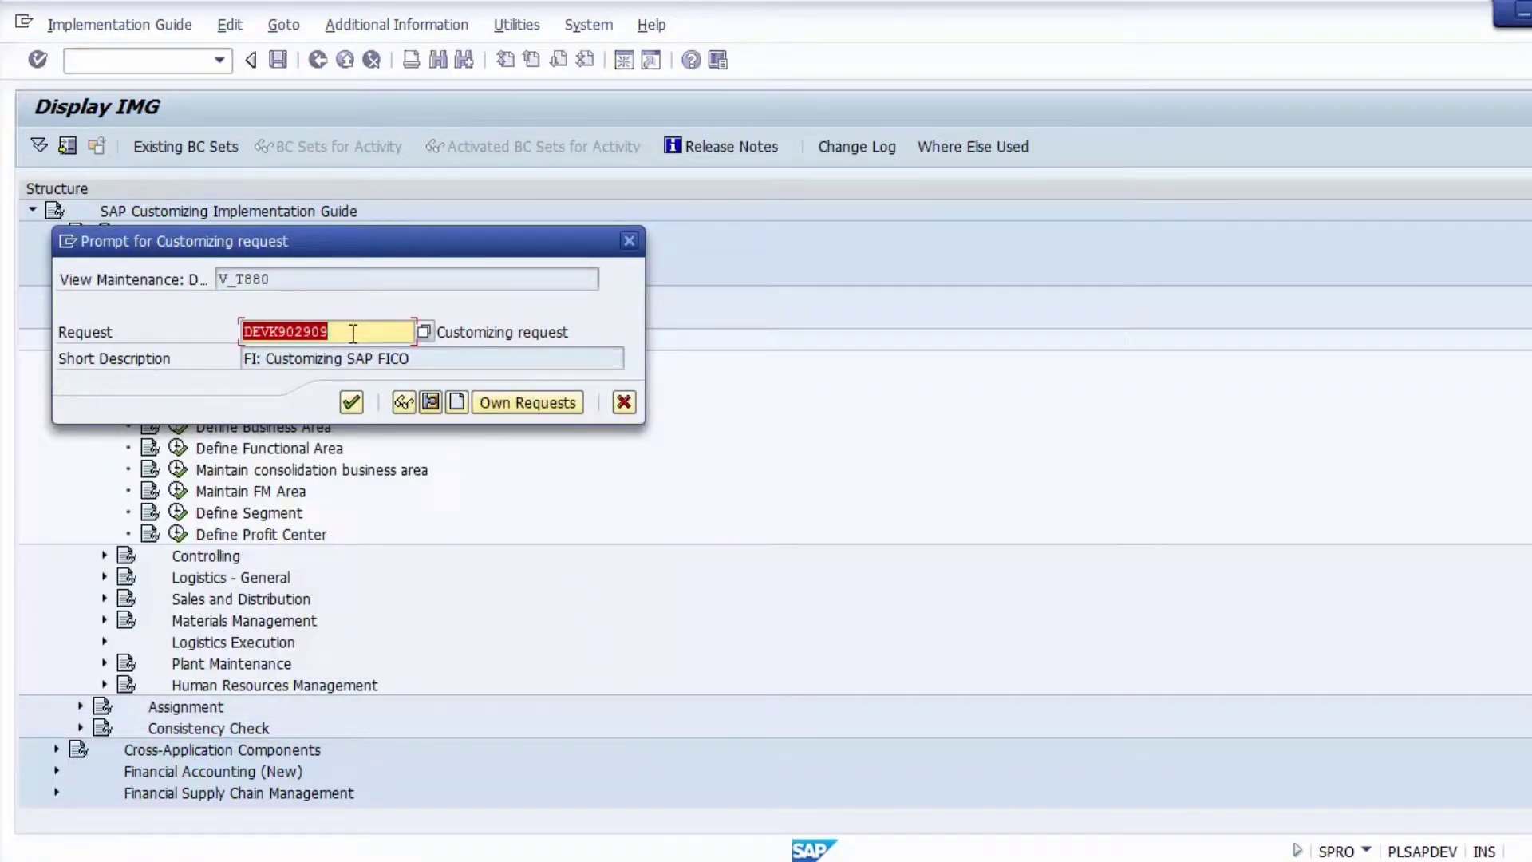
Record the company entry in the newly created customizing request to complete the save
{"action": "left_click_drag", "start_coordinate": [353, 334], "coordinate": [240, 334]}
{"action": "left_click_drag", "start_coordinate": [343, 335], "coordinate": [181, 332]}
{"action": "left_click", "coordinate": [277, 332]}
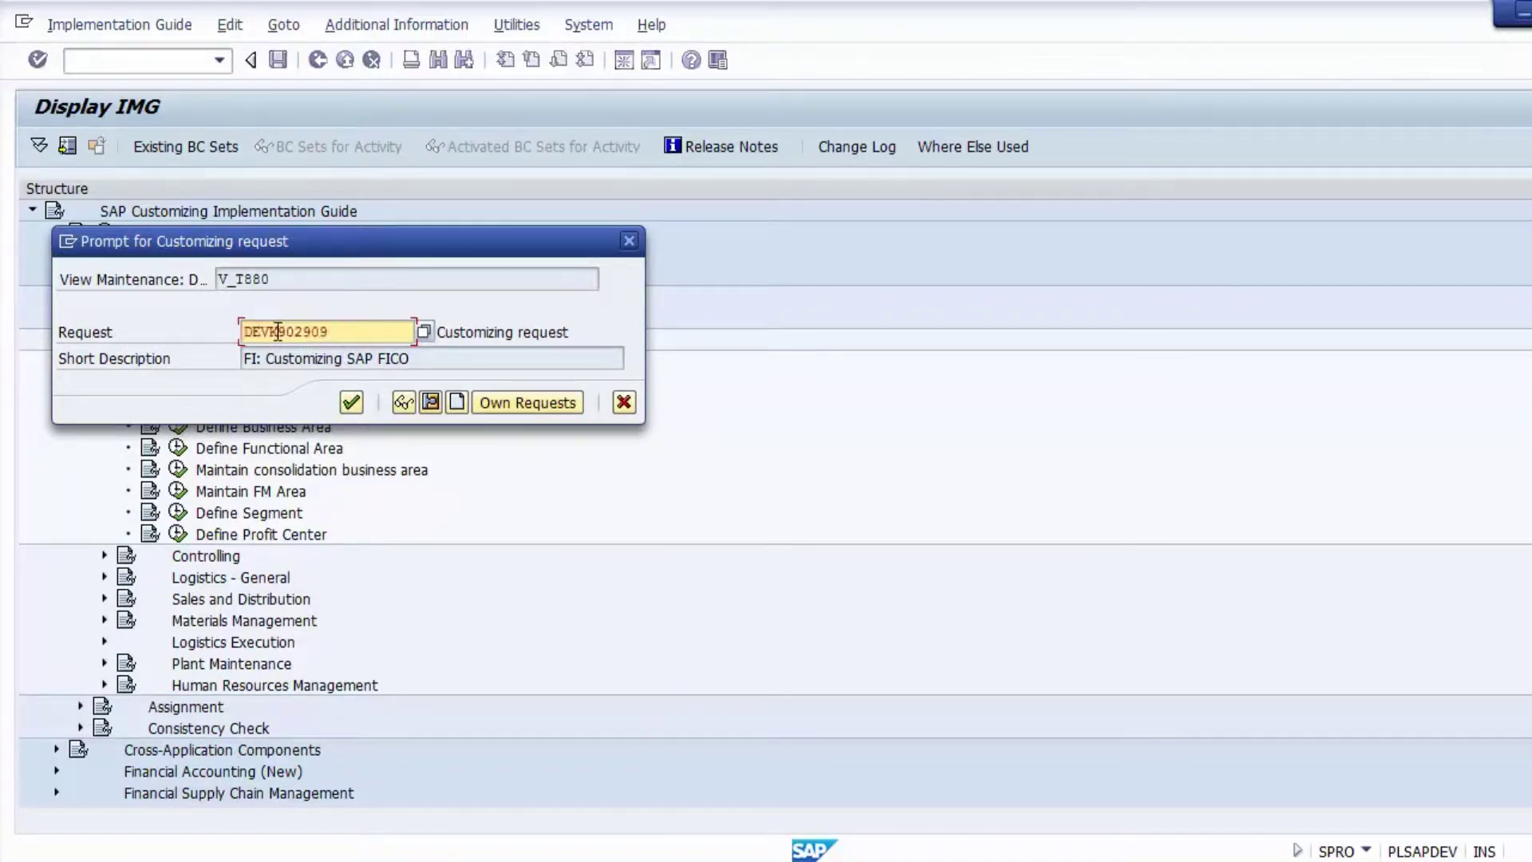
{"action": "left_click", "coordinate": [351, 403]}
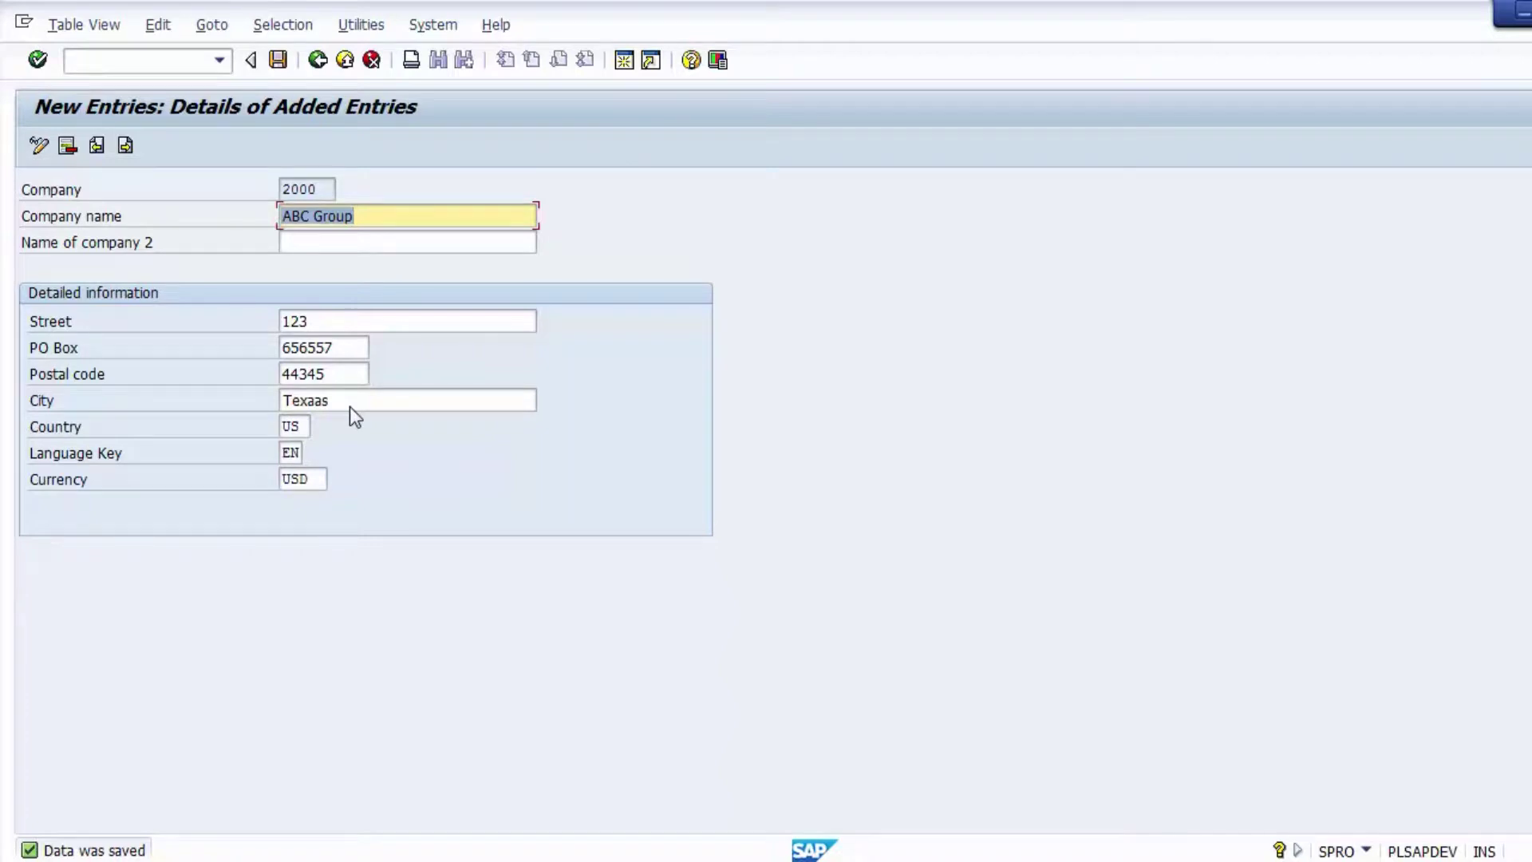
Check the ID and name of company 2000 in the internal trading partners overview and return to the implementation guide
{"action": "left_click", "coordinate": [316, 60]}
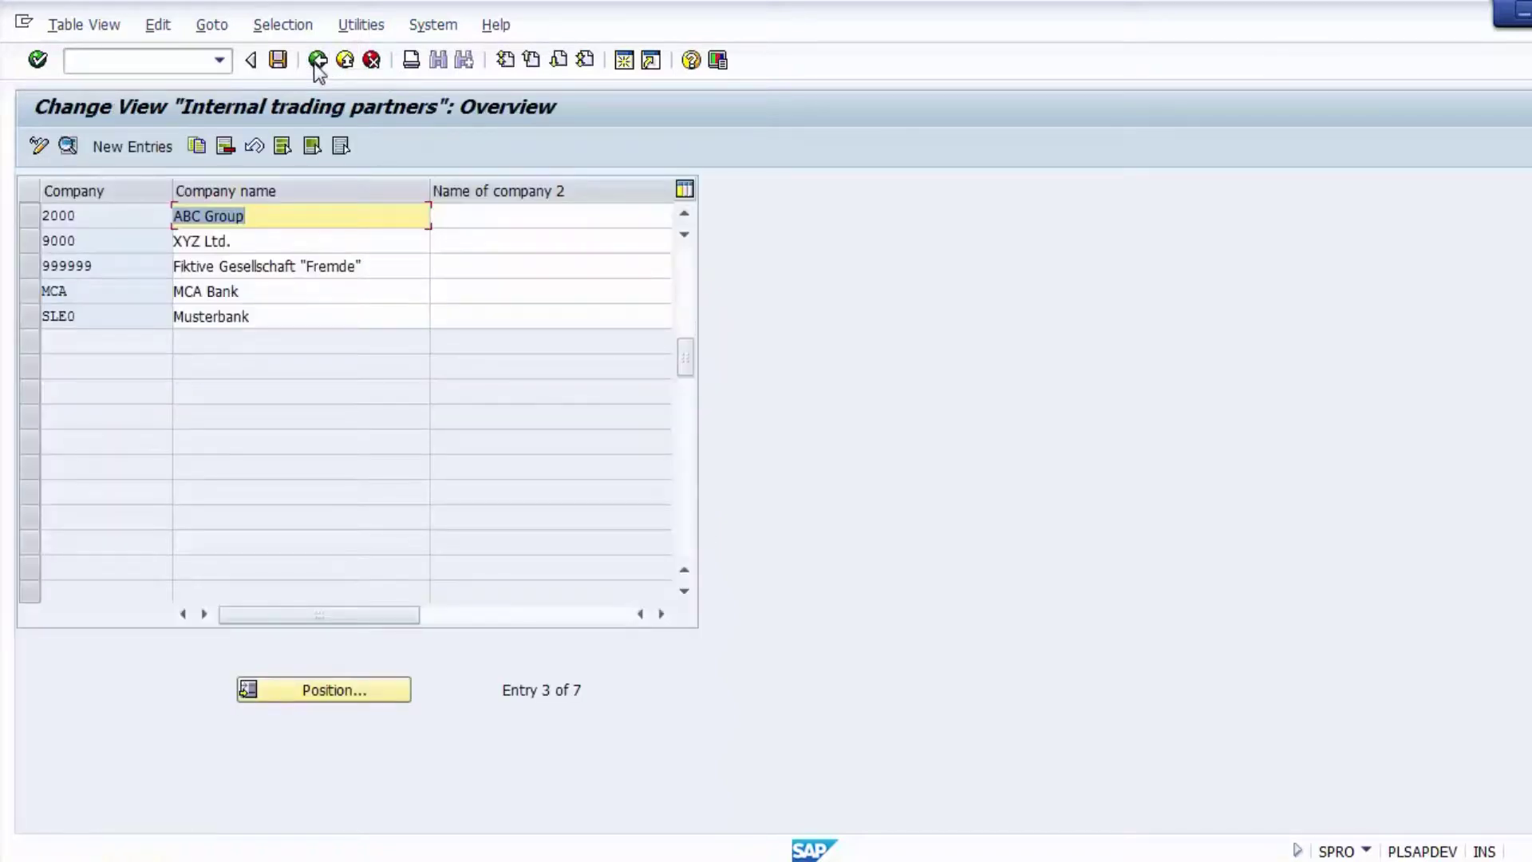
{"action": "left_click", "coordinate": [44, 215]}
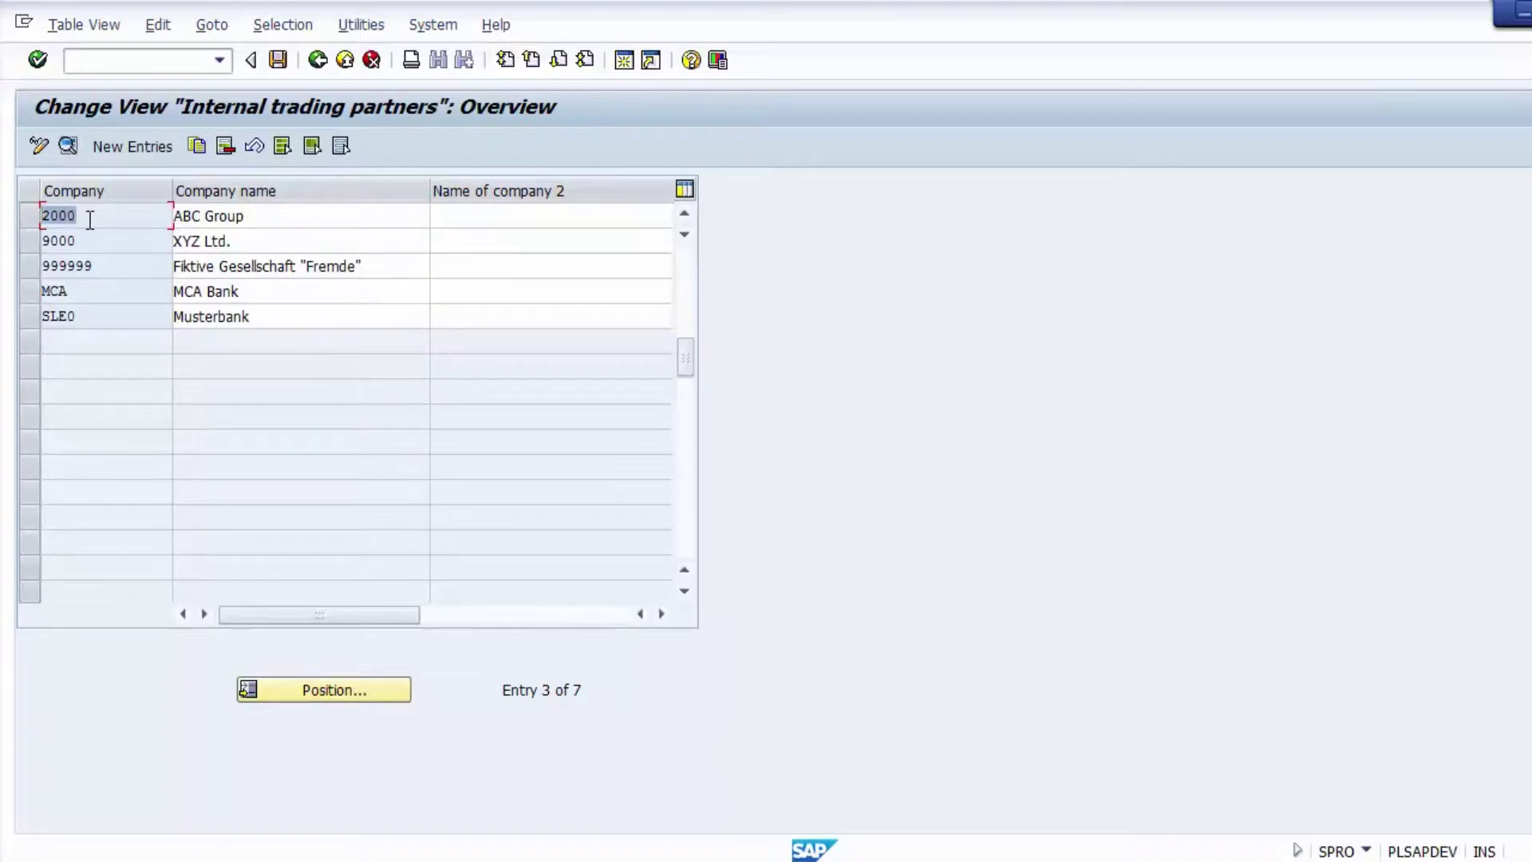
{"action": "left_click", "coordinate": [248, 216]}
{"action": "left_click_drag", "start_coordinate": [247, 215], "coordinate": [156, 214]}
{"action": "left_click", "coordinate": [272, 216]}
{"action": "left_click_drag", "start_coordinate": [273, 216], "coordinate": [148, 215]}
{"action": "left_click", "coordinate": [275, 214]}
{"action": "left_click_drag", "start_coordinate": [275, 213], "coordinate": [146, 213]}
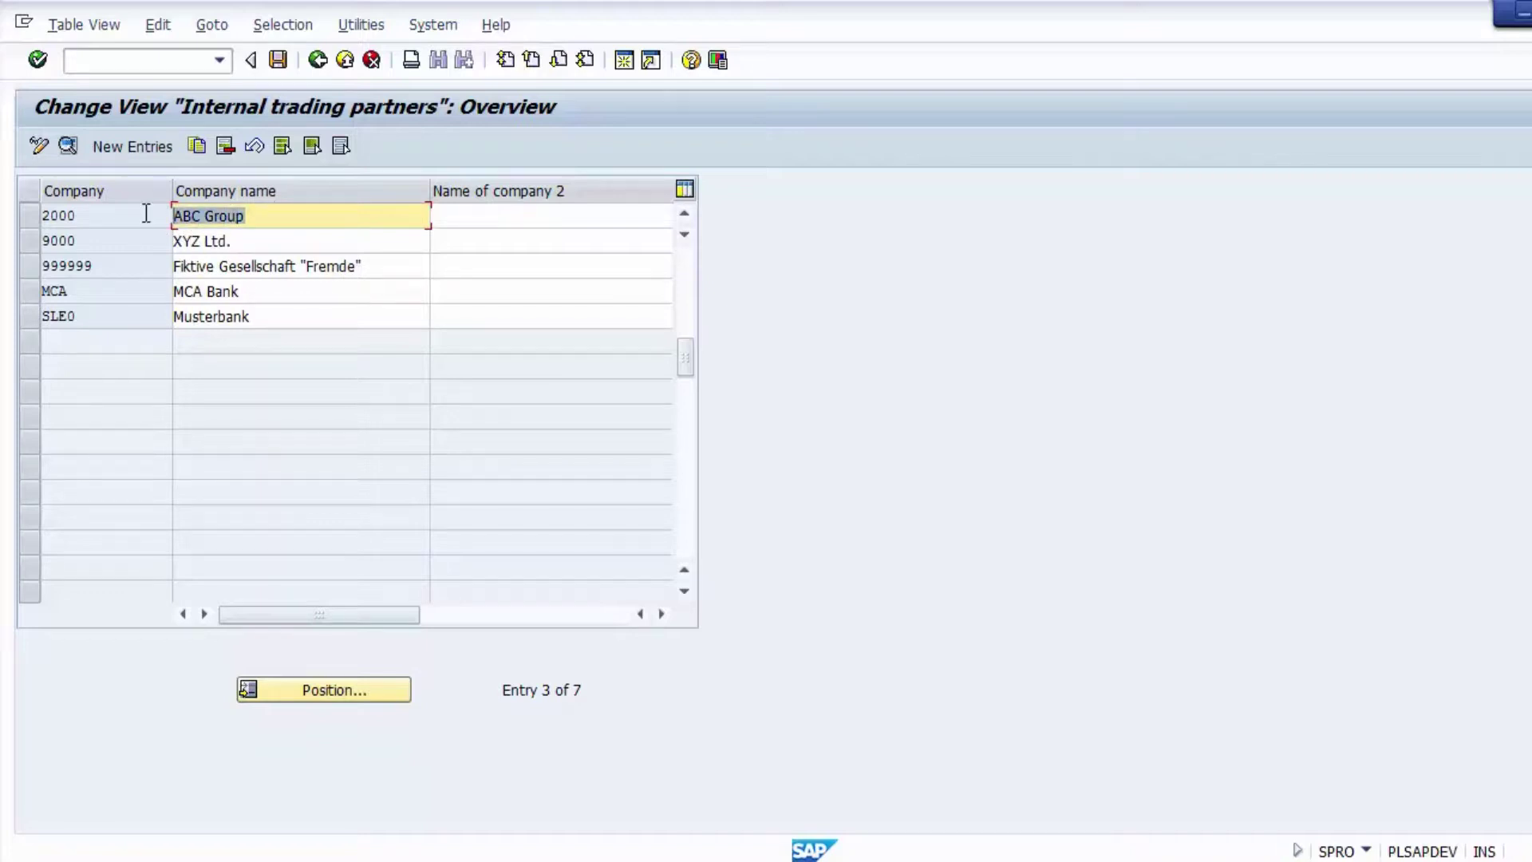
{"action": "left_click", "coordinate": [317, 60]}
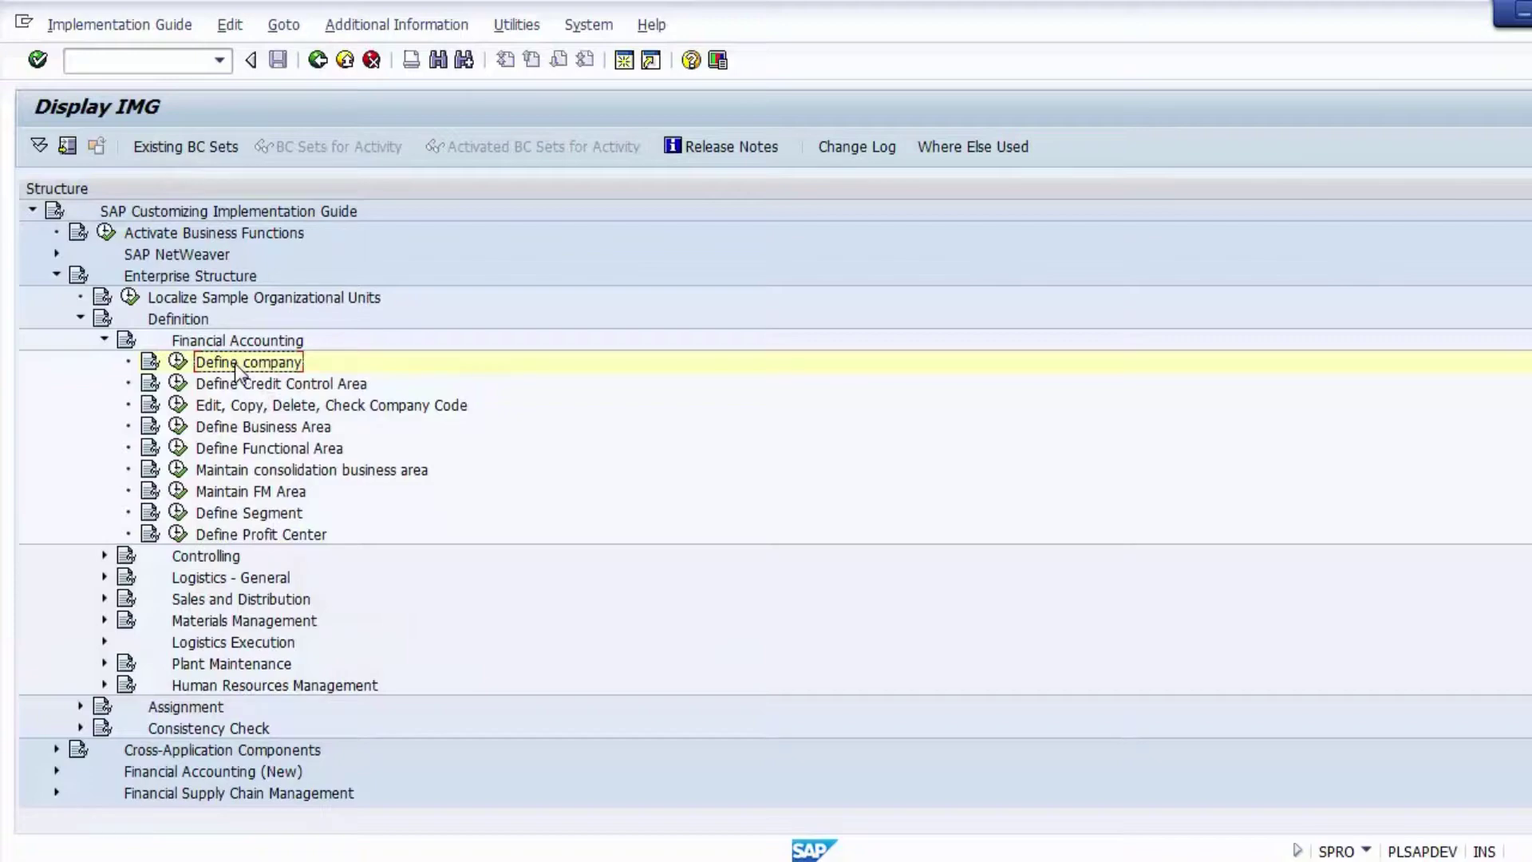
Switch to the PowerPoint presentation and advance from the Company slide to the Company Code slide
{"action": "key", "text": "alt+Tab"}
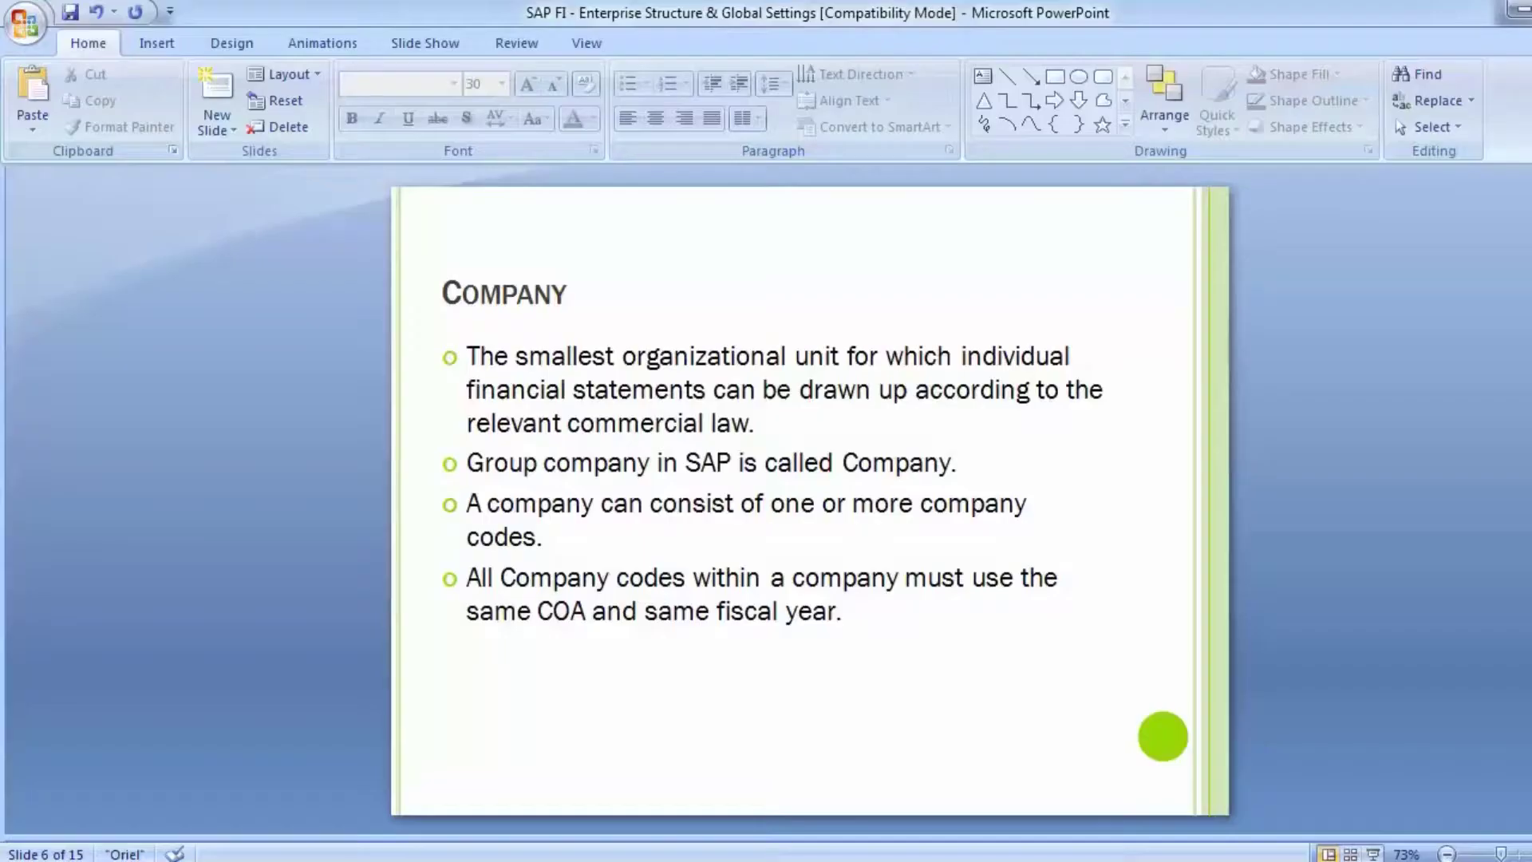
{"action": "key", "text": "Page_Down"}
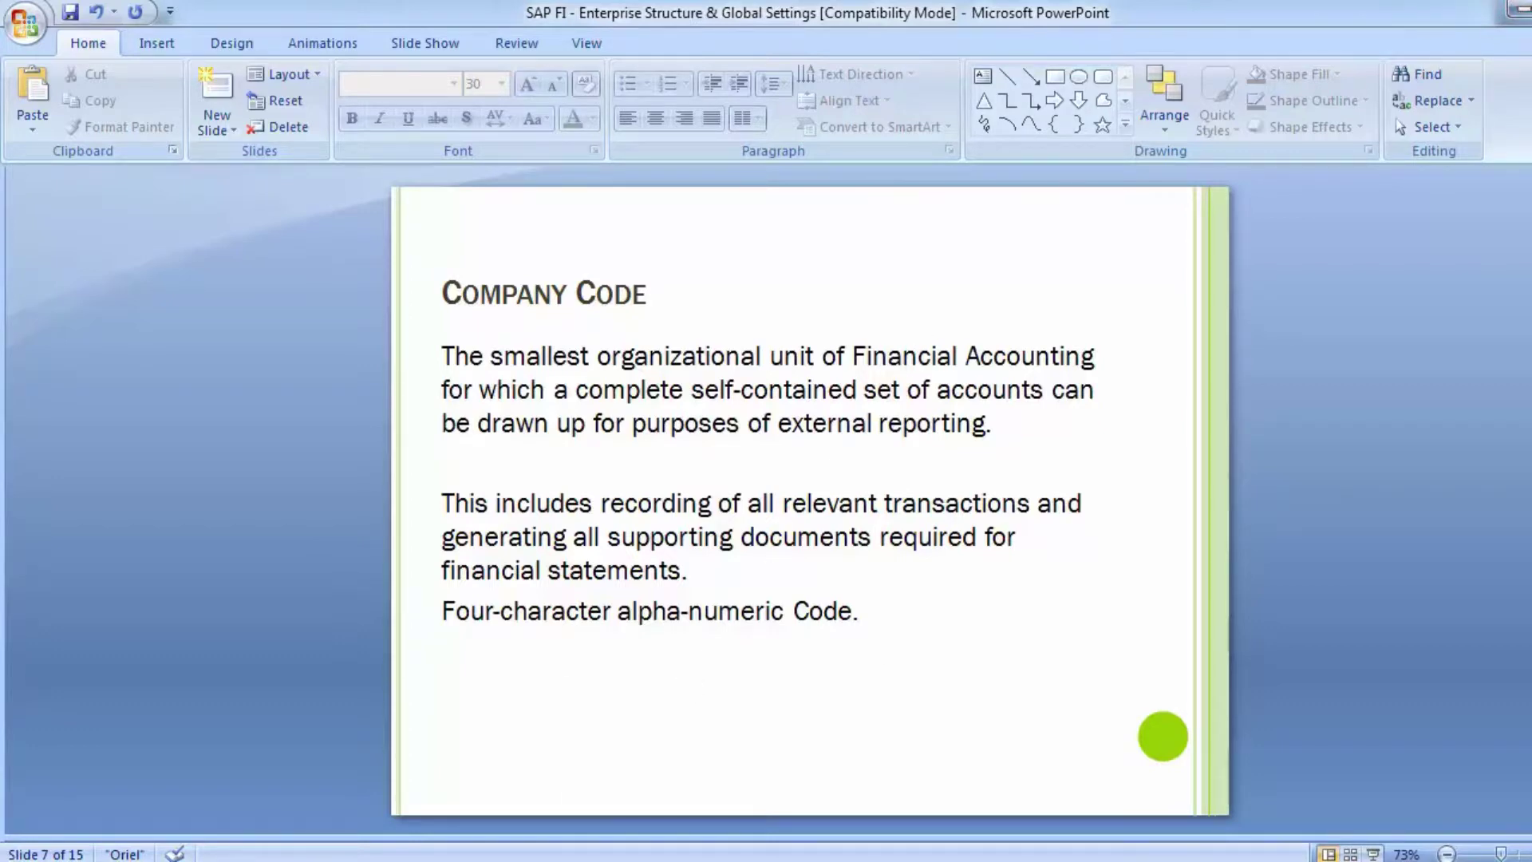
Switch to the SAP implementation guide and open the Edit Company Code Data activity under Financial Accounting definitions
{"action": "left_click", "coordinate": [936, 778]}
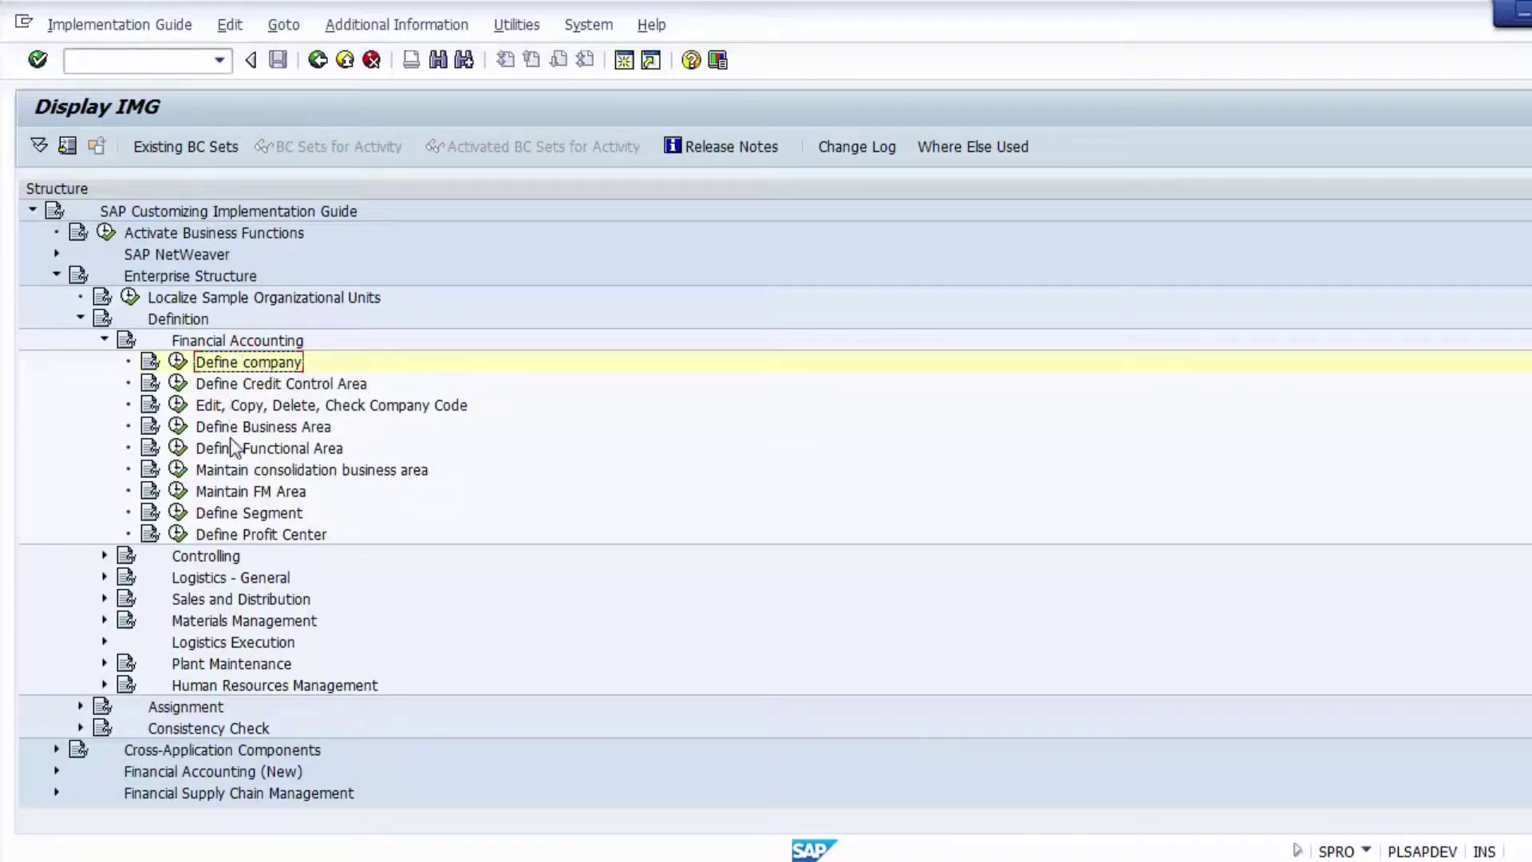
{"action": "left_click", "coordinate": [378, 408]}
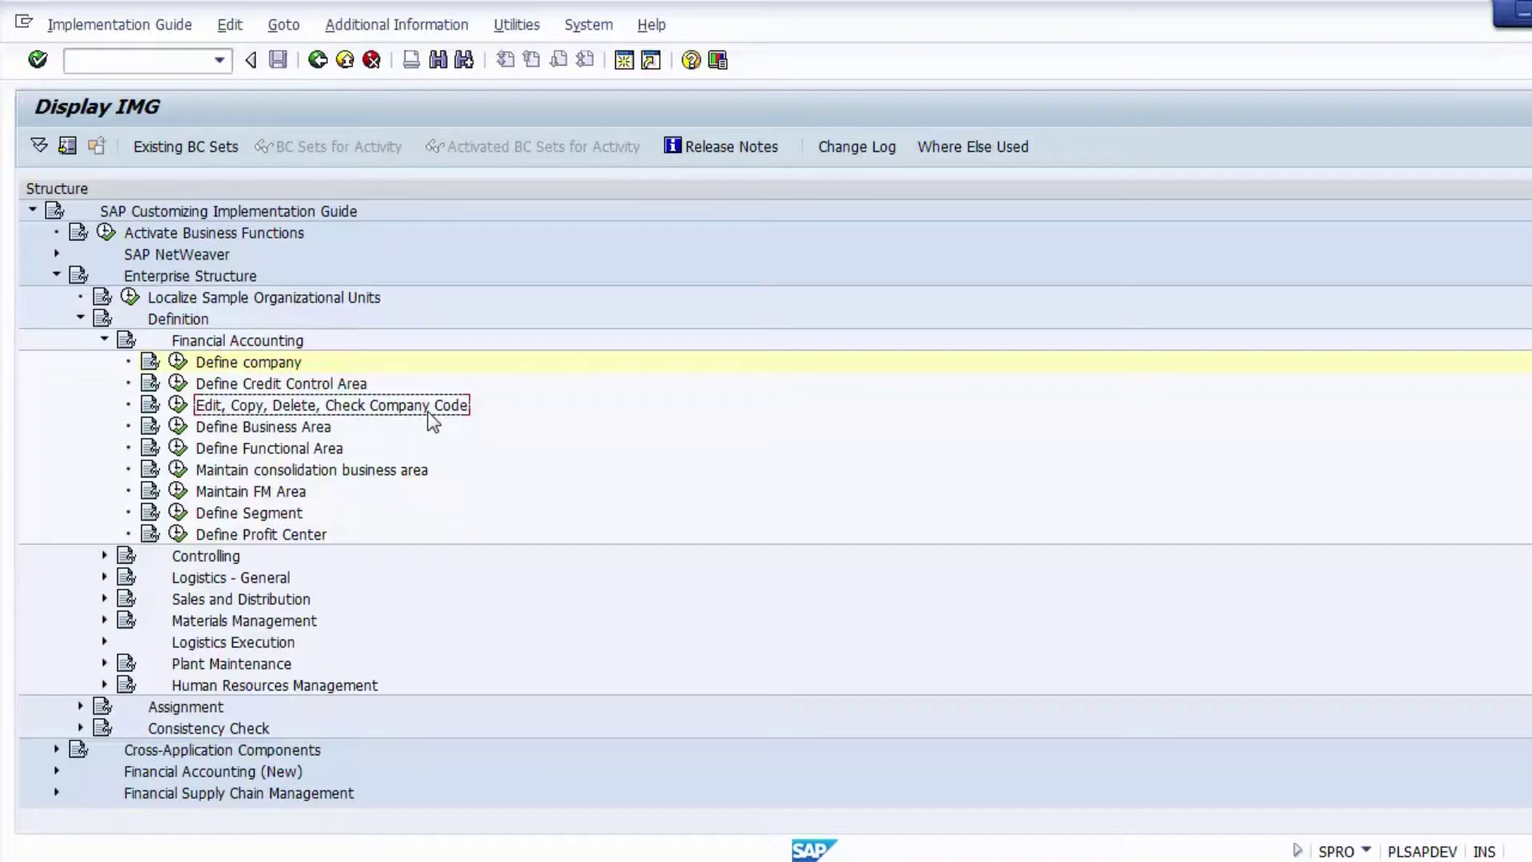
{"action": "left_click", "coordinate": [178, 405]}
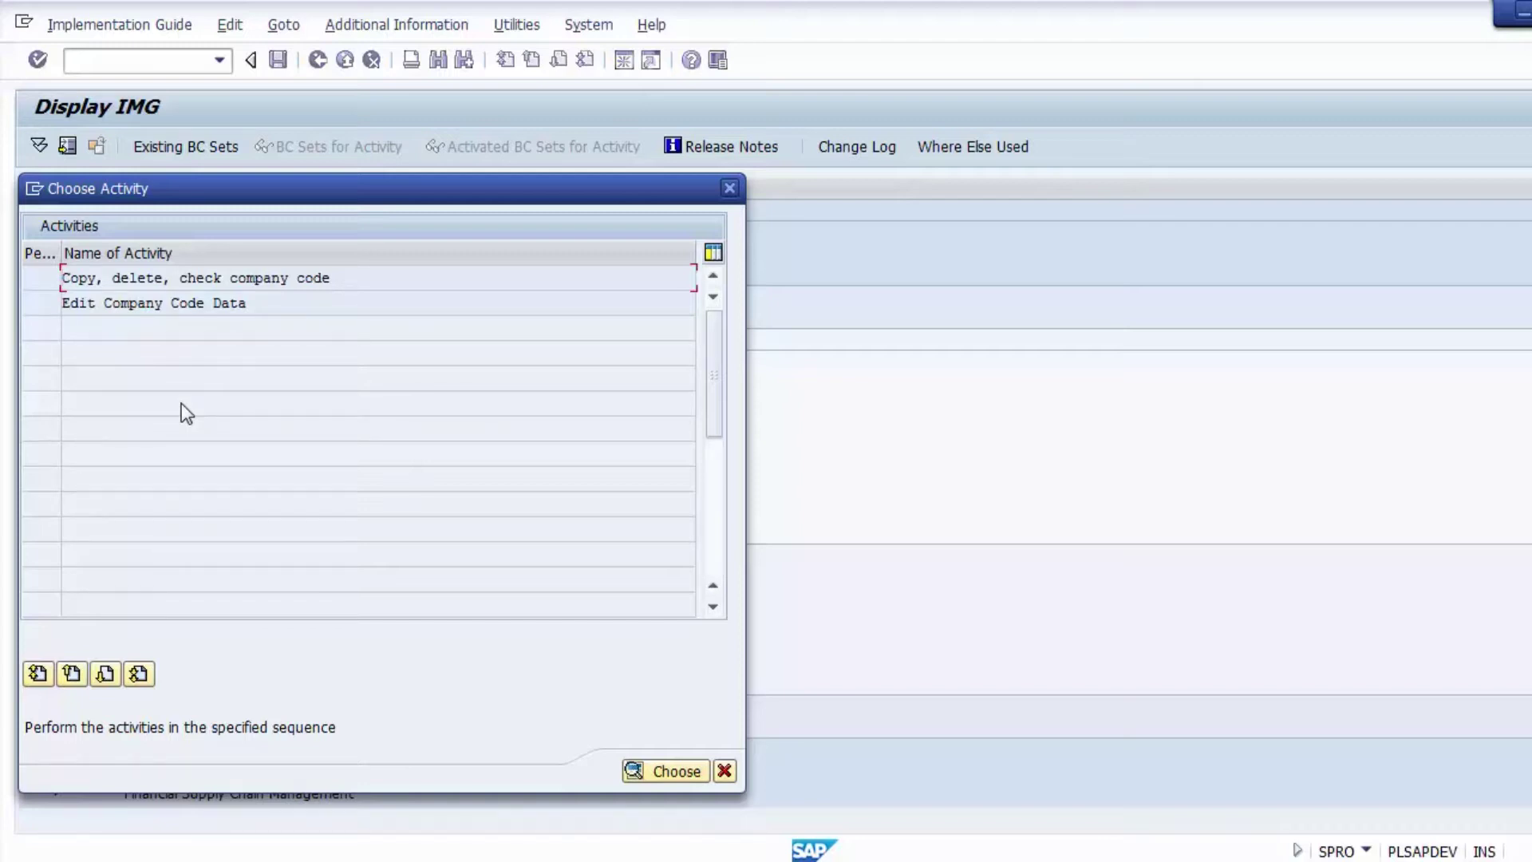
{"action": "double_click", "coordinate": [160, 307]}
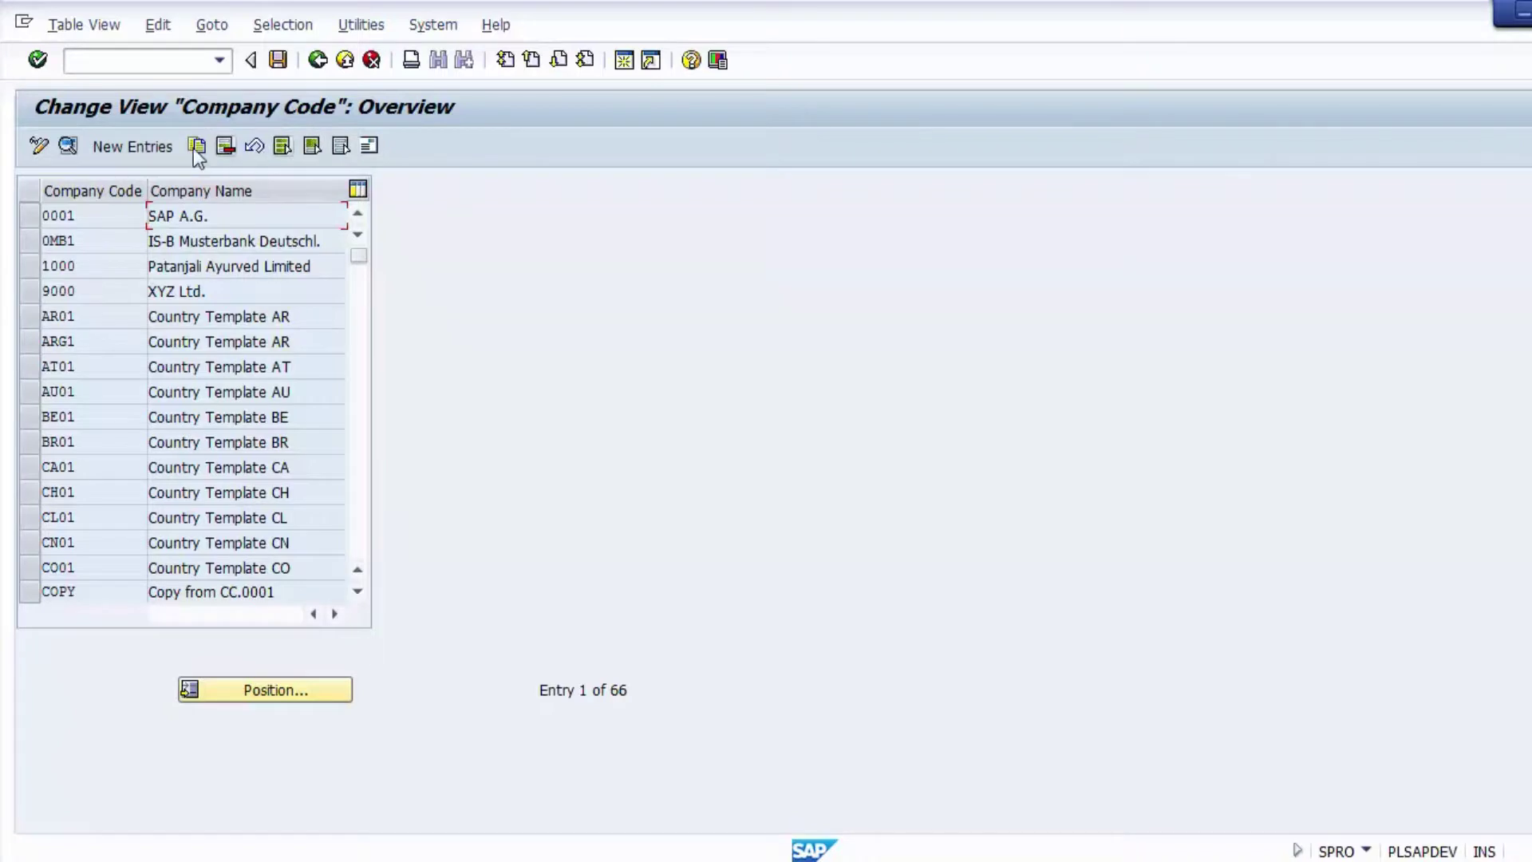
Create a new company code entry with code 2100 and company name ABC Consulting LLC
{"action": "left_click", "coordinate": [122, 147]}
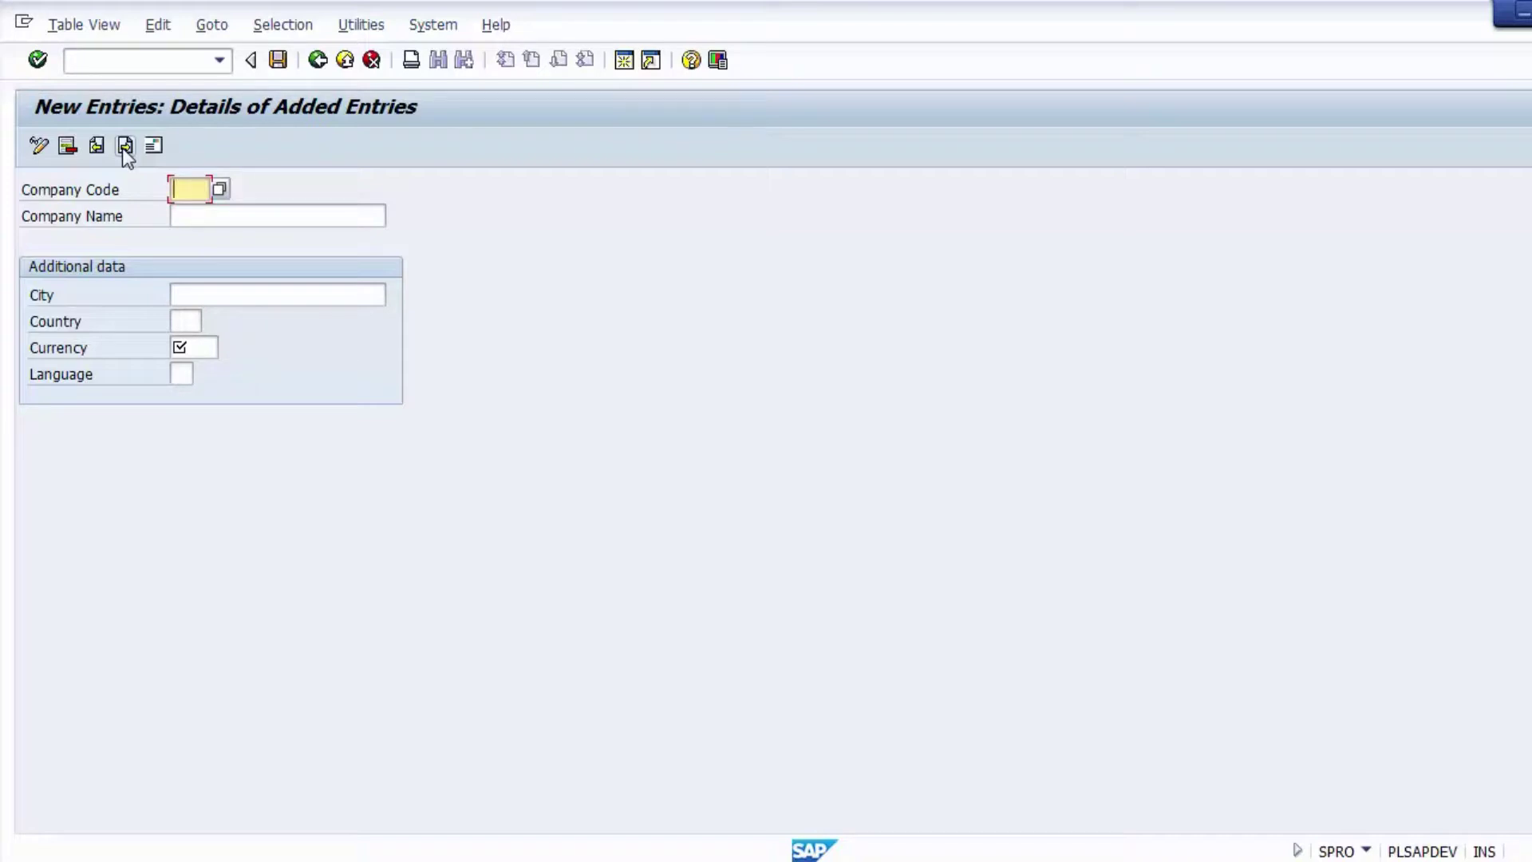
{"action": "type", "text": "2100"}
{"action": "left_click", "coordinate": [192, 217]}
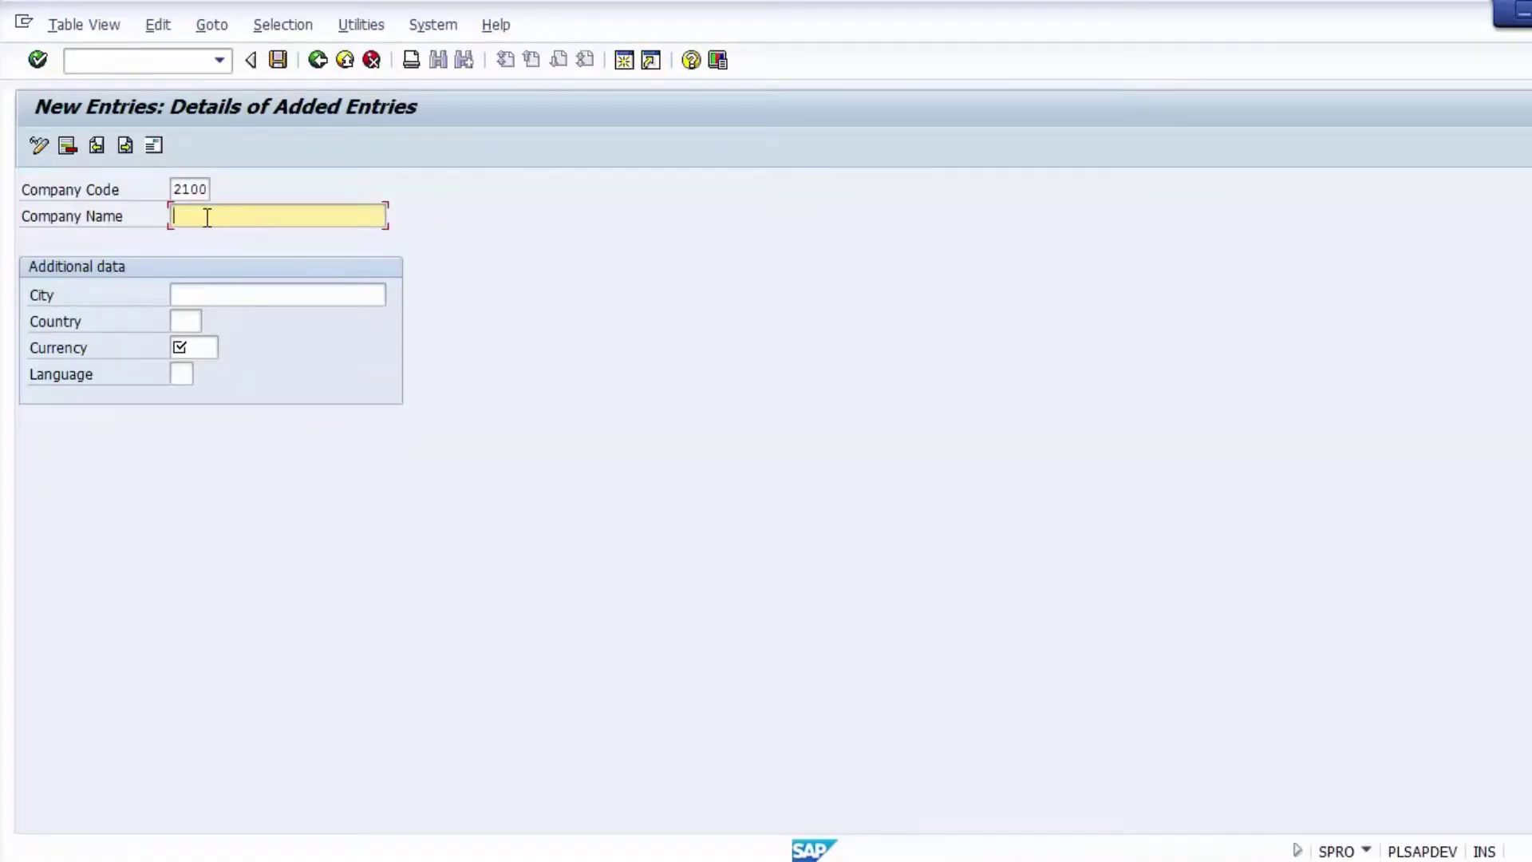
{"action": "type", "text": "ABC Consulting LLC"}
Fill in the additional data with city Texas, country US, currency USD and language EN
{"action": "left_click", "coordinate": [217, 289]}
{"action": "type", "text": "Texas"}
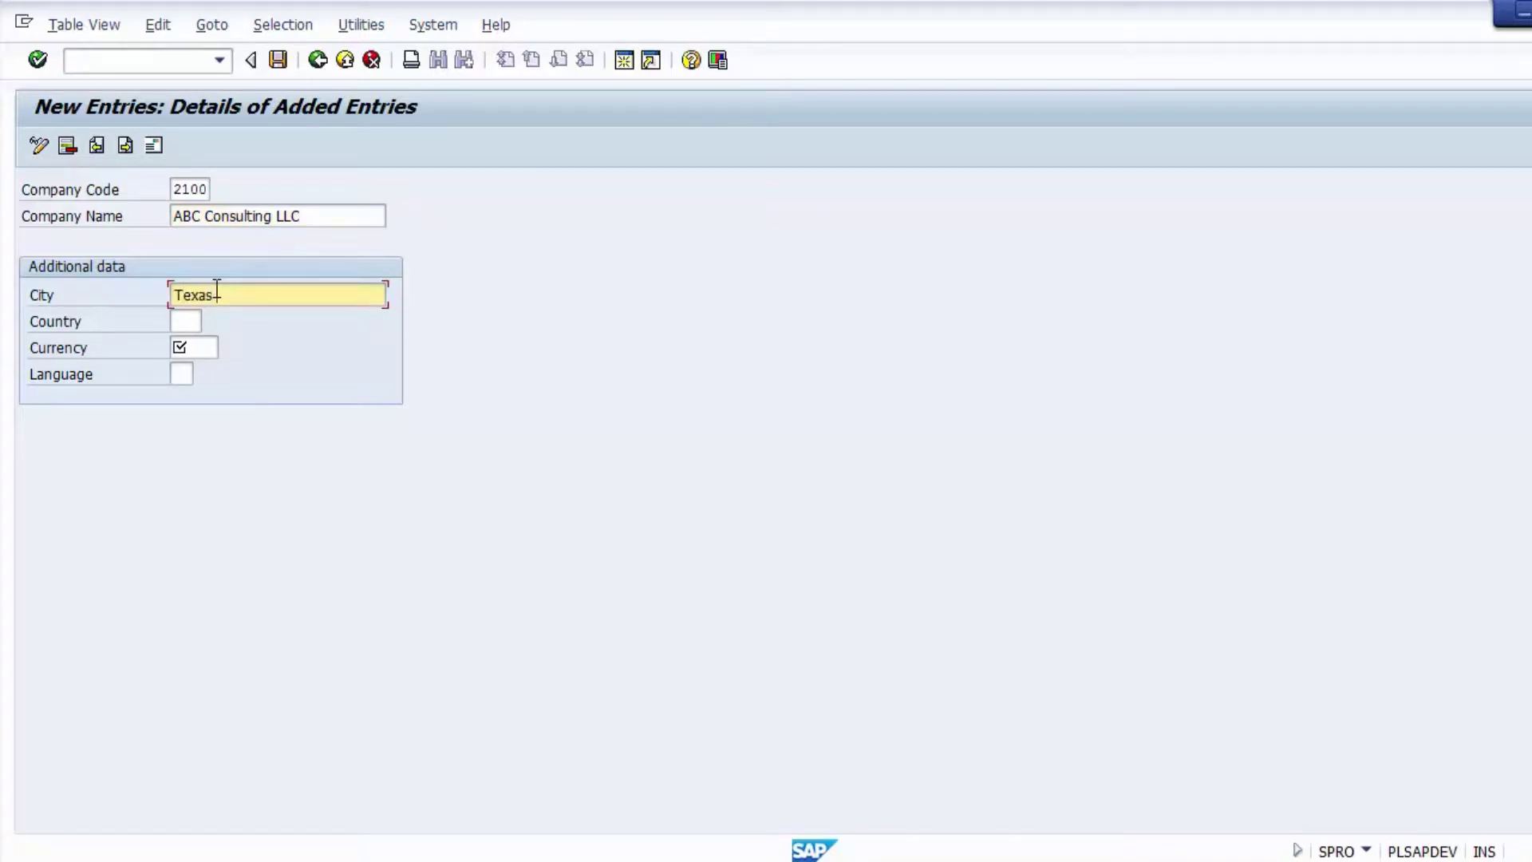
{"action": "key", "text": "Tab"}
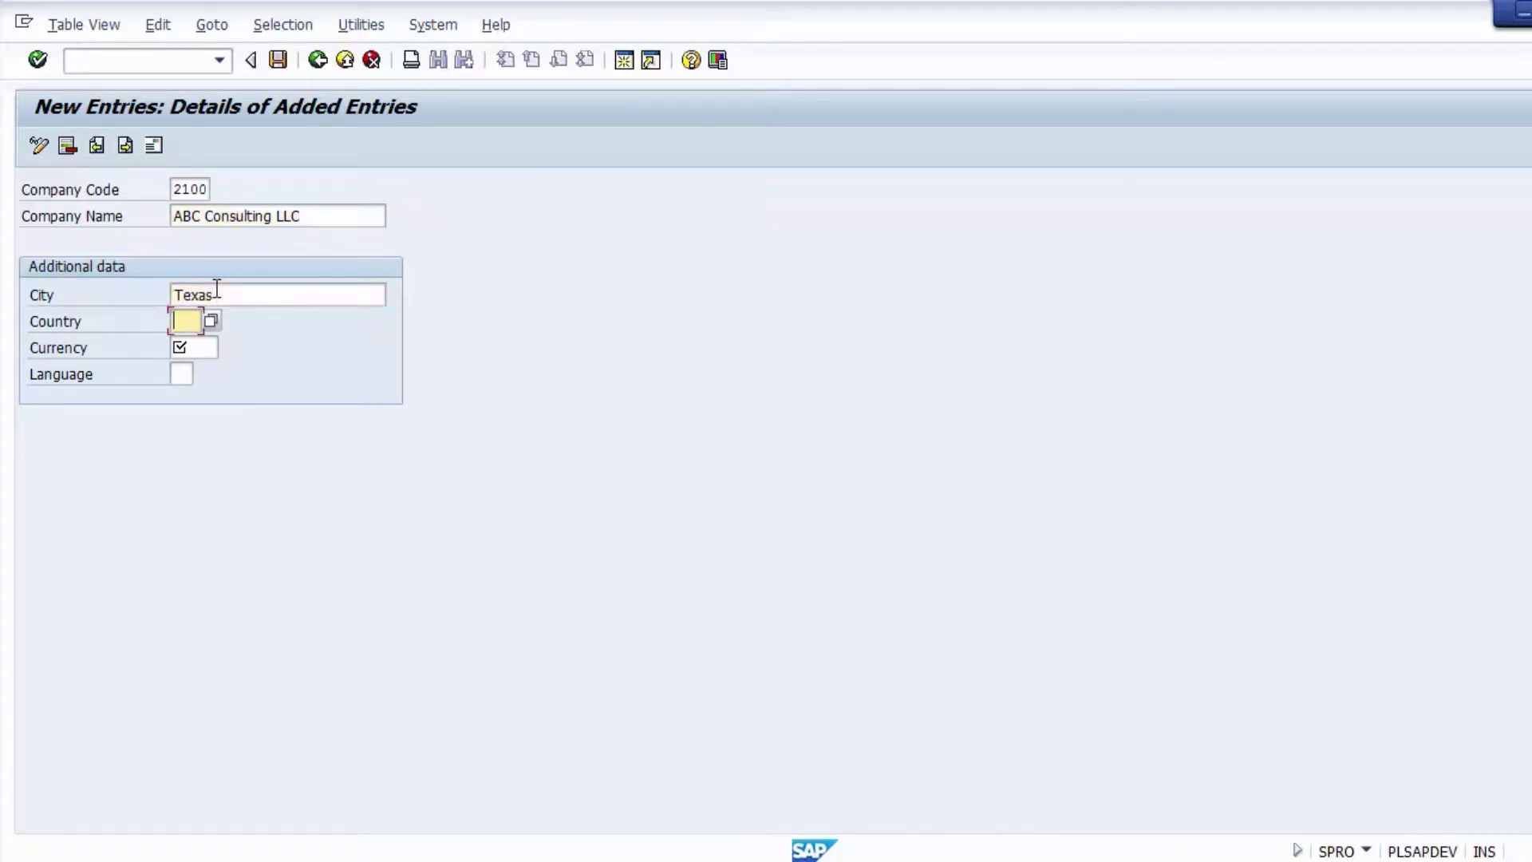
{"action": "type", "text": "US"}
{"action": "key", "text": "Tab"}
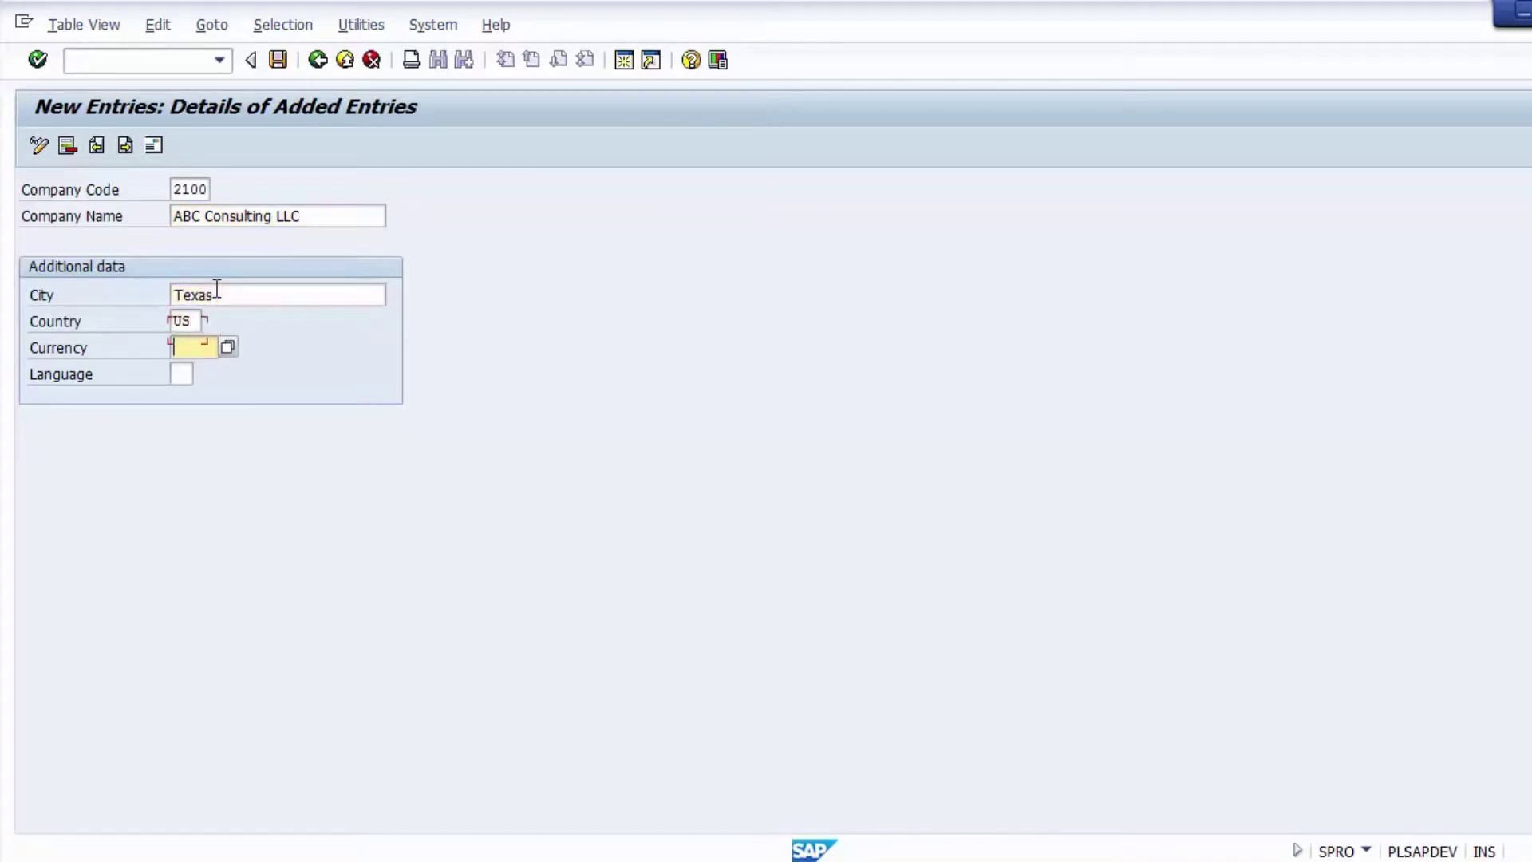
{"action": "type", "text": "USD"}
{"action": "key", "text": "Tab"}
{"action": "type", "text": "EN"}
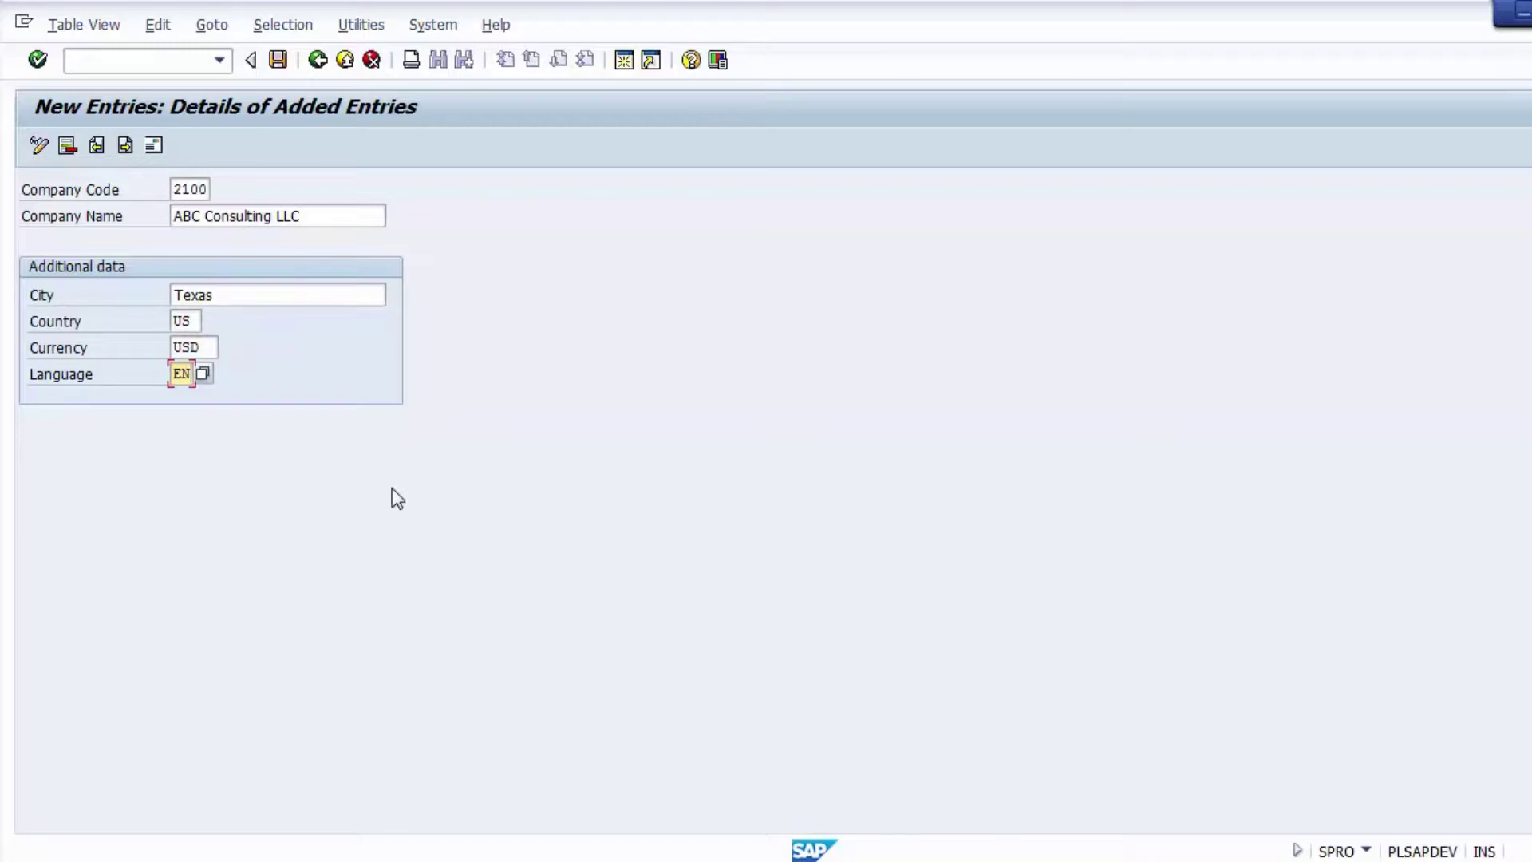
Save the entry and fill in its address with title Company, name ABC Consulting LLC and search term ABC
{"action": "left_click", "coordinate": [278, 59]}
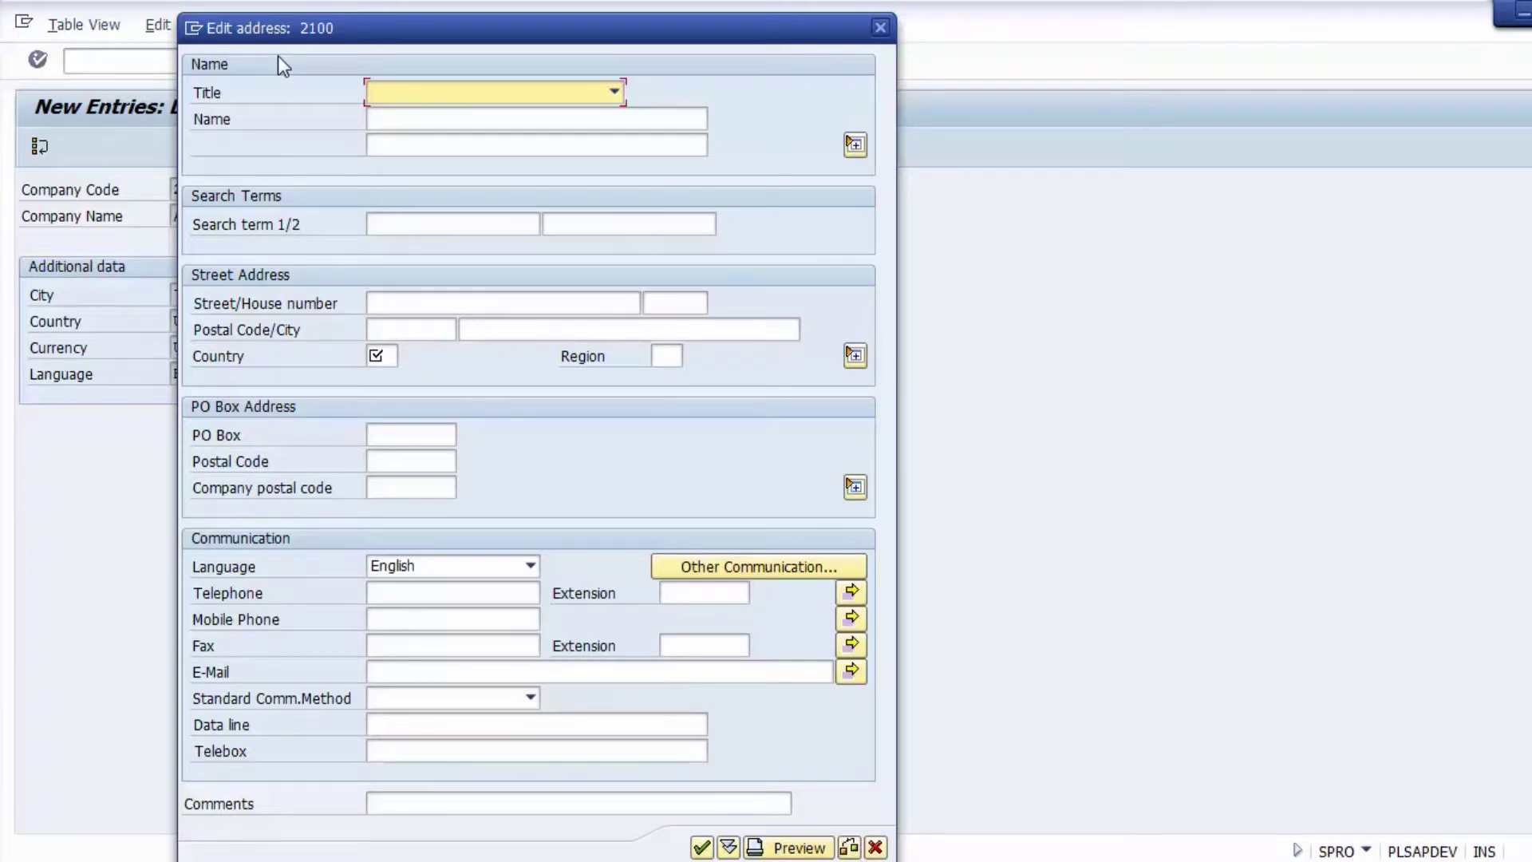
{"action": "left_click", "coordinate": [471, 92]}
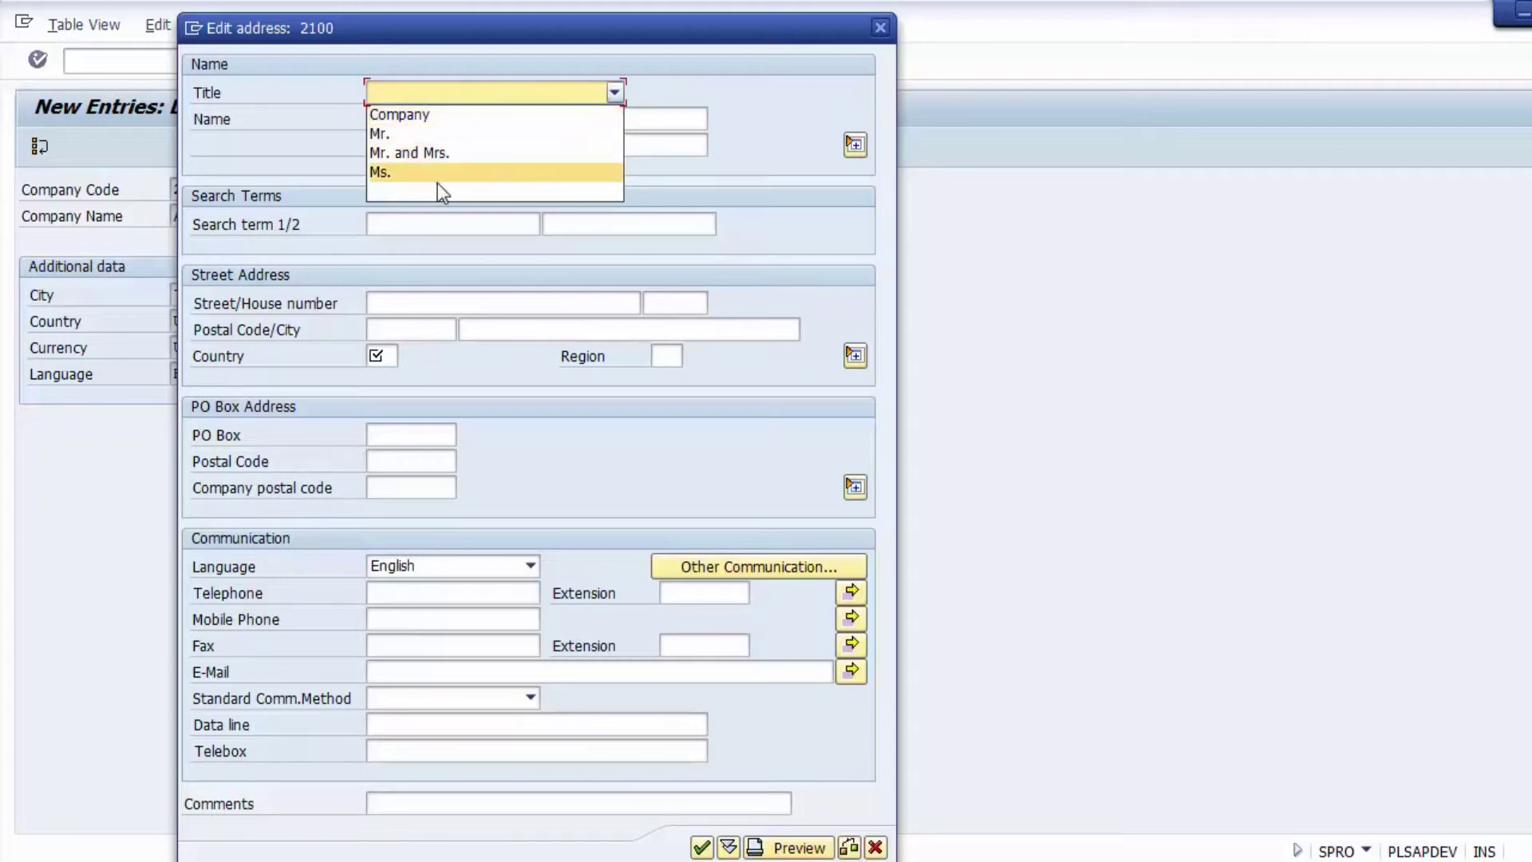
{"action": "left_click", "coordinate": [402, 115]}
{"action": "left_click", "coordinate": [415, 121]}
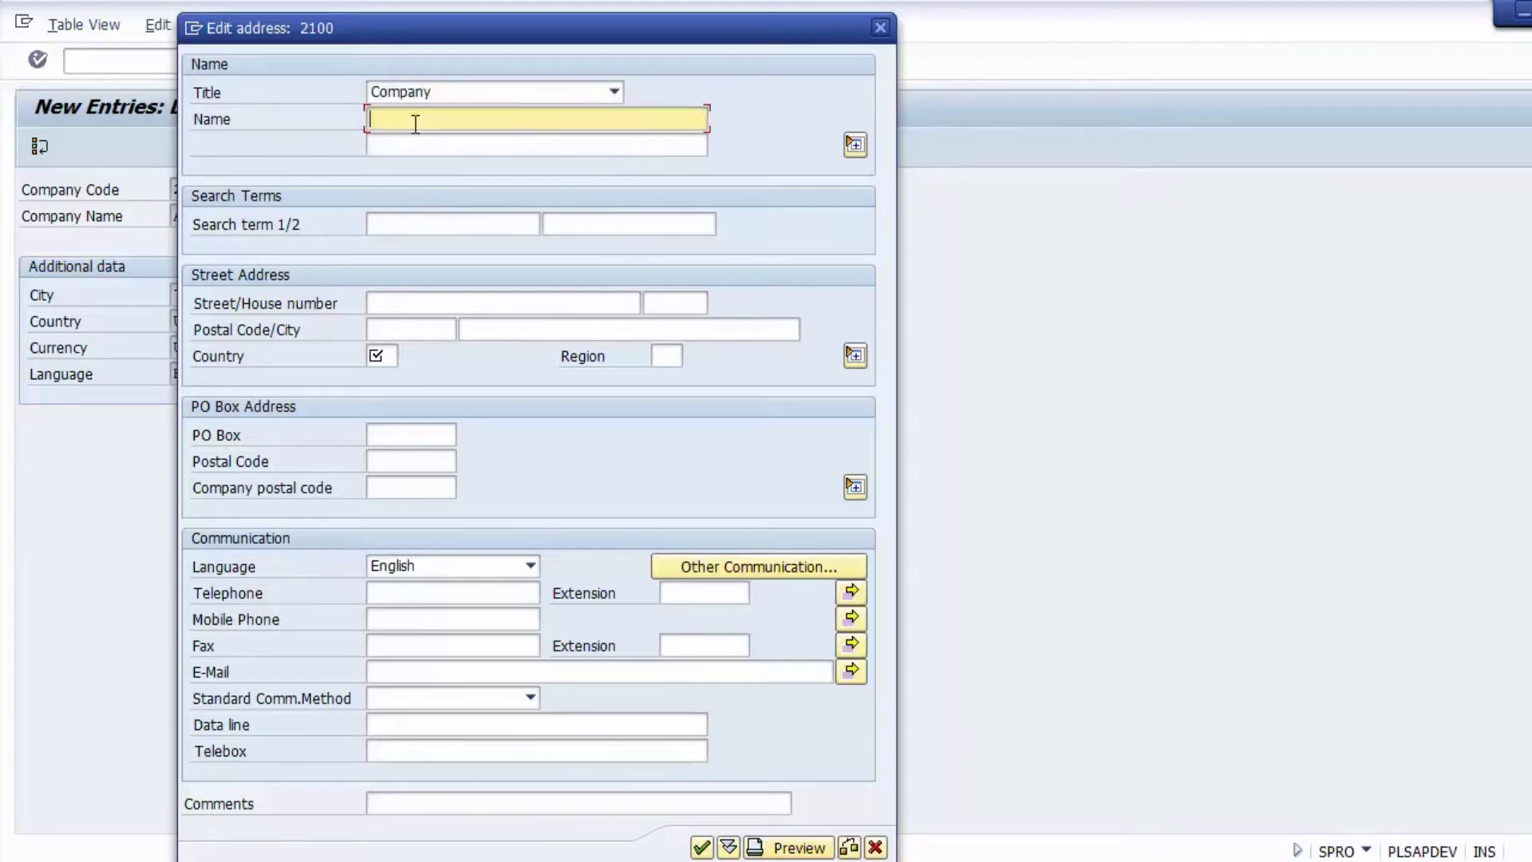
{"action": "type", "text": "ABC Consult"}
{"action": "left_click", "coordinate": [417, 121]}
{"action": "type", "text": "ng"}
{"action": "key", "text": "ctrl+a"}
{"action": "key", "text": "BackSpace"}
{"action": "type", "text": "ABC Consulting LLC"}
{"action": "left_click", "coordinate": [417, 232]}
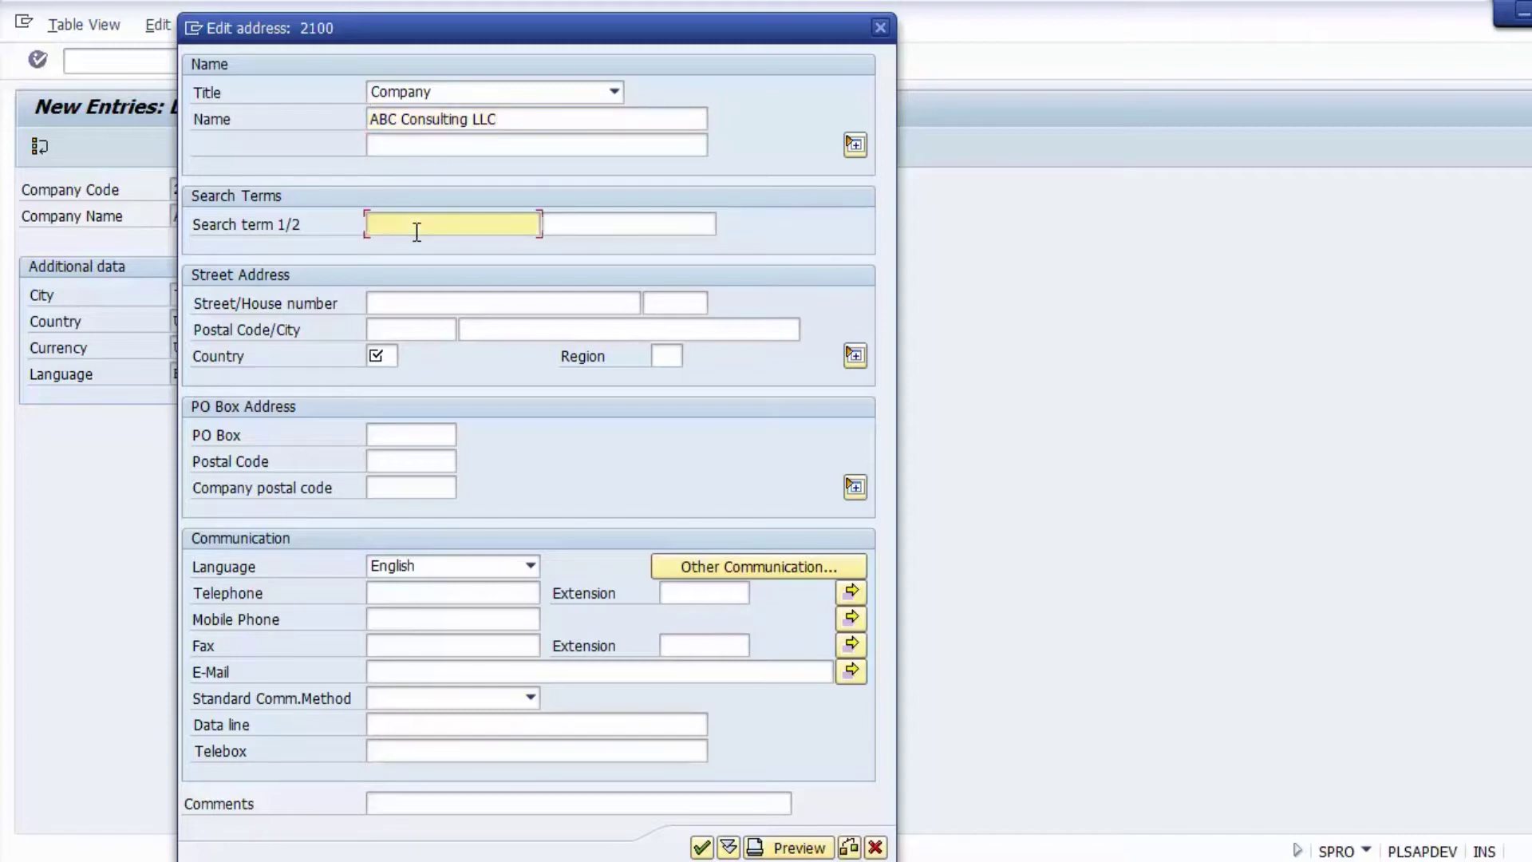
{"action": "type", "text": "ABC"}
Set the street address country to US and pick New York (NY) from the list of regions
{"action": "left_click", "coordinate": [390, 354]}
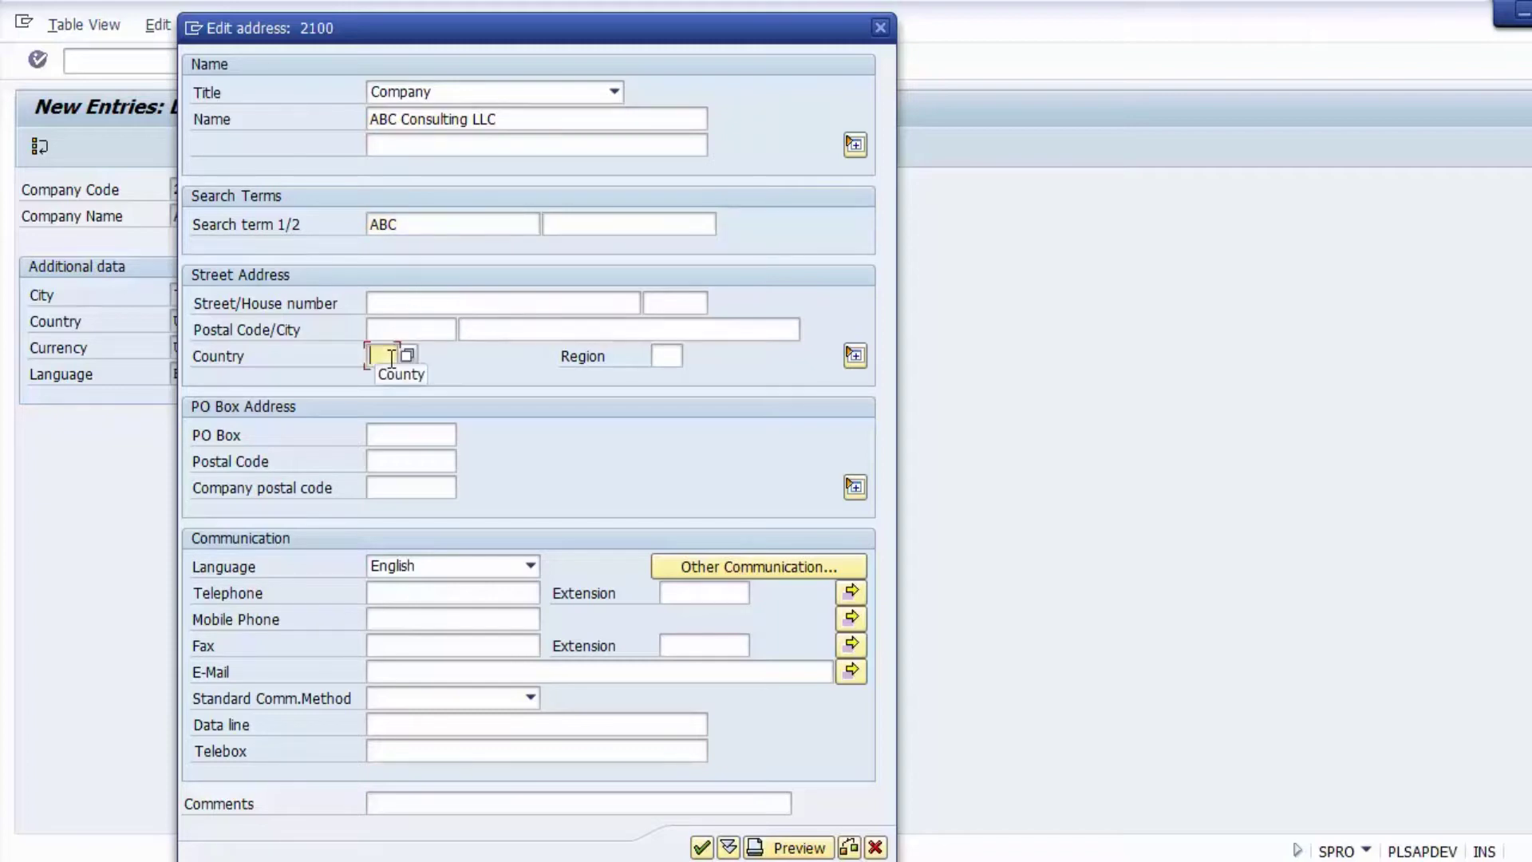
{"action": "type", "text": "US"}
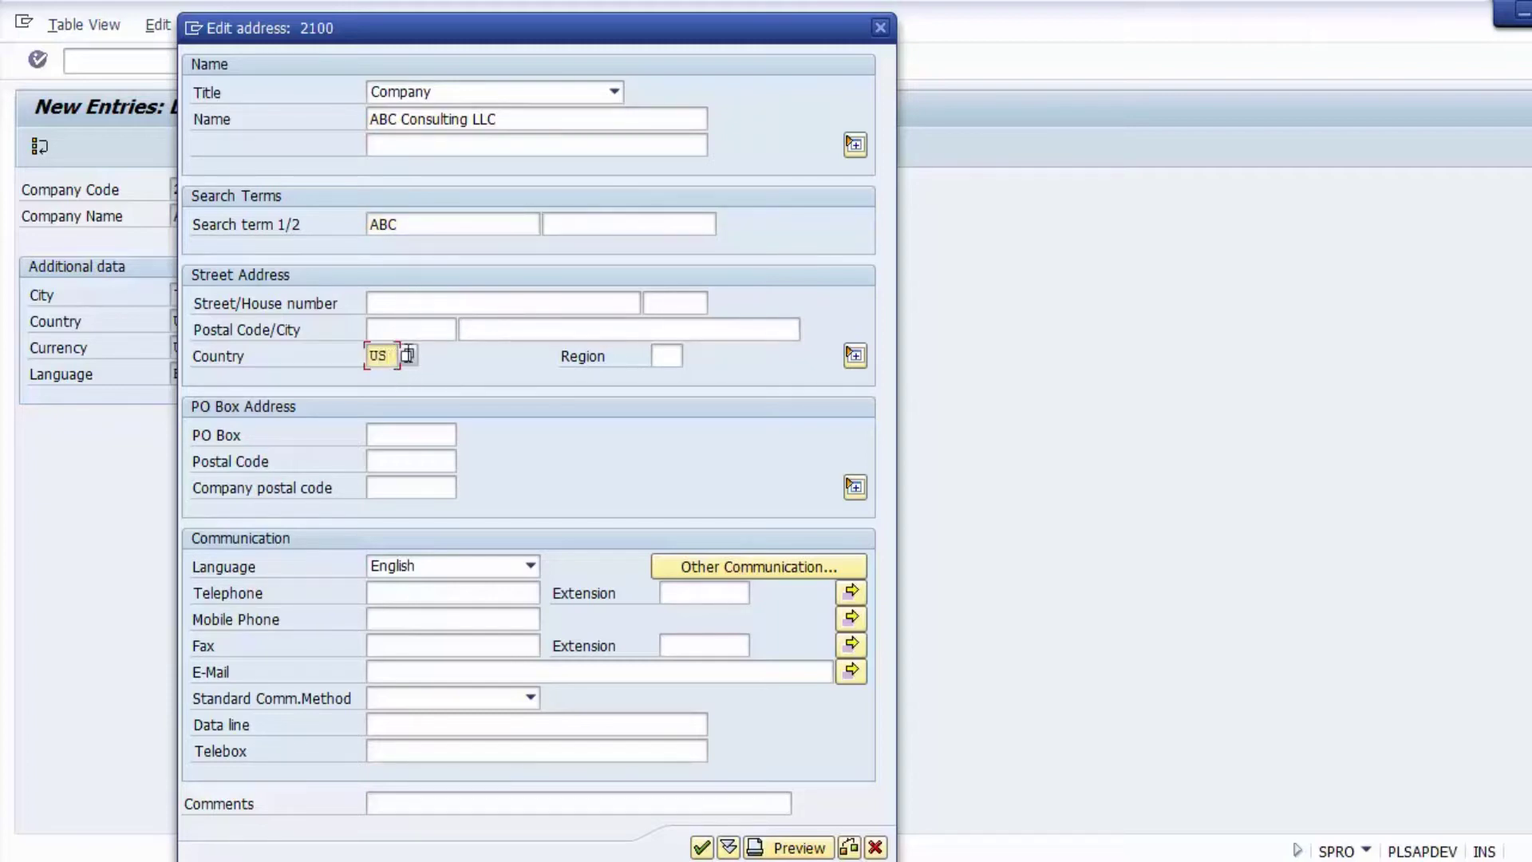
{"action": "left_click", "coordinate": [667, 356]}
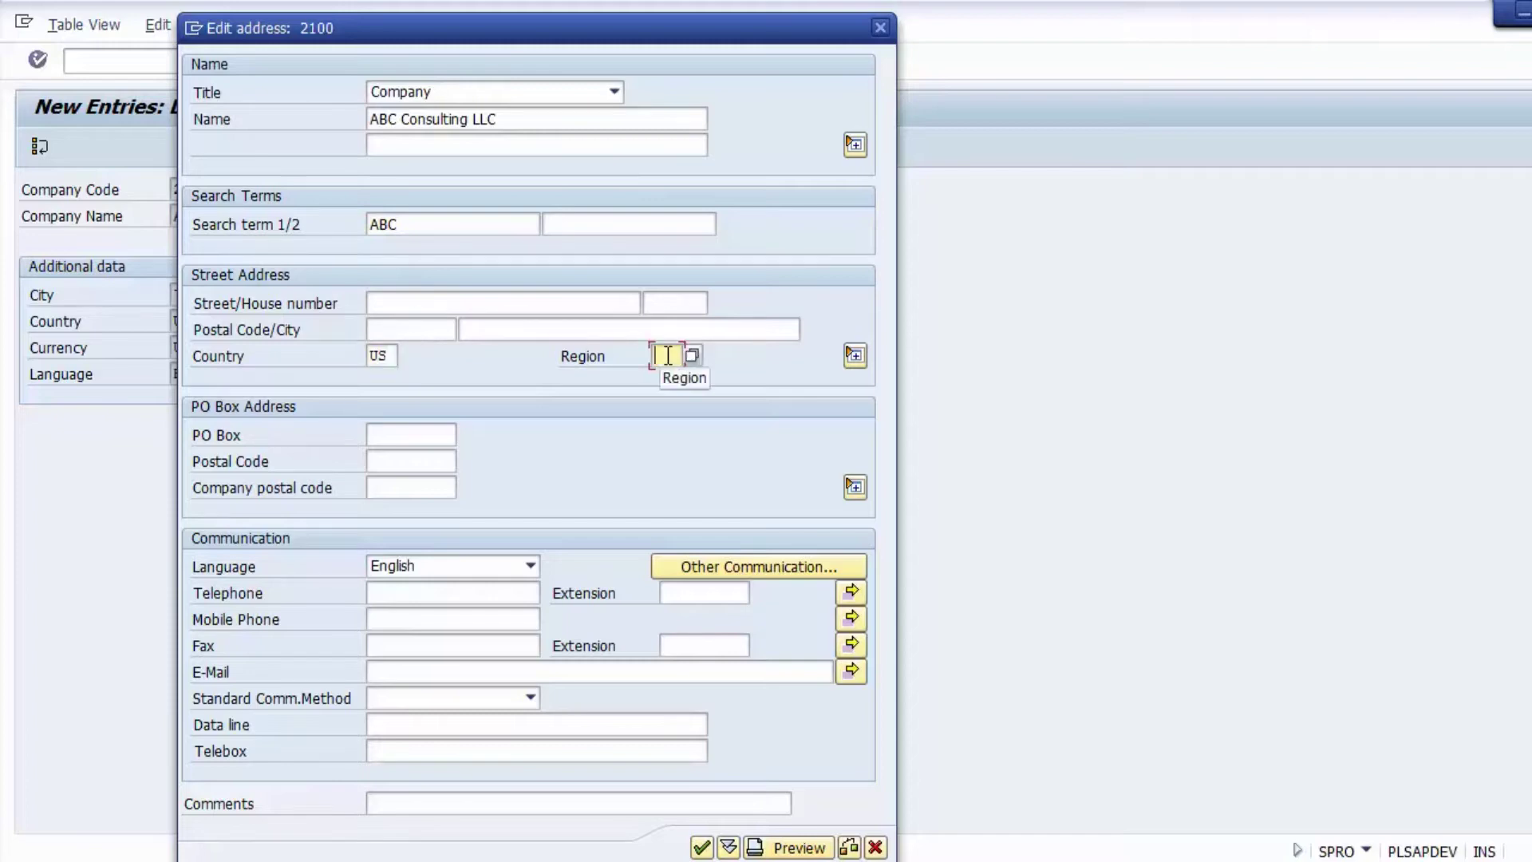
{"action": "key", "text": "F4"}
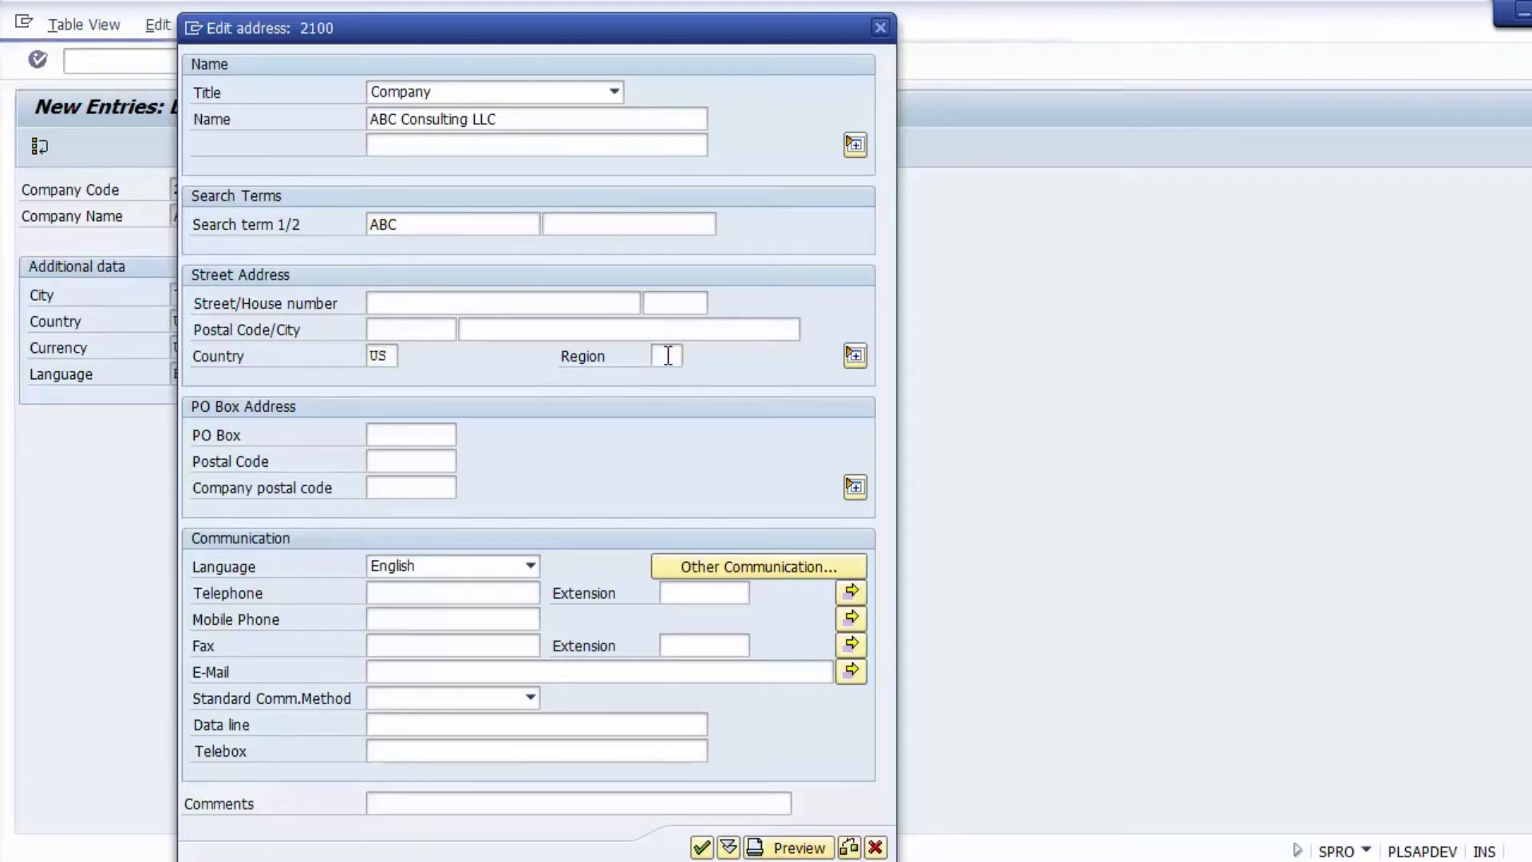
{"action": "key", "text": "Down"}
{"action": "key", "text": "Down"}
{"action": "key", "text": "Down"}
{"action": "key", "text": "Down"}
{"action": "key", "text": "Down"}
{"action": "key", "text": "Down"}
{"action": "key", "text": "Down"}
{"action": "key", "text": "Down"}
{"action": "key", "text": "Down"}
{"action": "key", "text": "Down"}
{"action": "key", "text": "Down"}
{"action": "key", "text": "Down"}
{"action": "key", "text": "Down"}
{"action": "key", "text": "Down"}
{"action": "key", "text": "Down"}
{"action": "key", "text": "Down"}
{"action": "key", "text": "Down"}
{"action": "key", "text": "Down"}
{"action": "key", "text": "Down"}
{"action": "key", "text": "Down"}
{"action": "key", "text": "Up"}
{"action": "key", "text": "Up"}
{"action": "key", "text": "Up"}
{"action": "key", "text": "Up"}
{"action": "key", "text": "Up"}
{"action": "key", "text": "Up"}
{"action": "key", "text": "Up"}
{"action": "key", "text": "Up"}
{"action": "key", "text": "Up"}
{"action": "key", "text": "Up"}
{"action": "key", "text": "Up"}
{"action": "key", "text": "Up"}
{"action": "key", "text": "Up"}
{"action": "key", "text": "Up"}
{"action": "key", "text": "Up"}
{"action": "key", "text": "Up"}
{"action": "key", "text": "Up"}
{"action": "key", "text": "Up"}
{"action": "key", "text": "Up"}
{"action": "key", "text": "Up"}
{"action": "key", "text": "Down"}
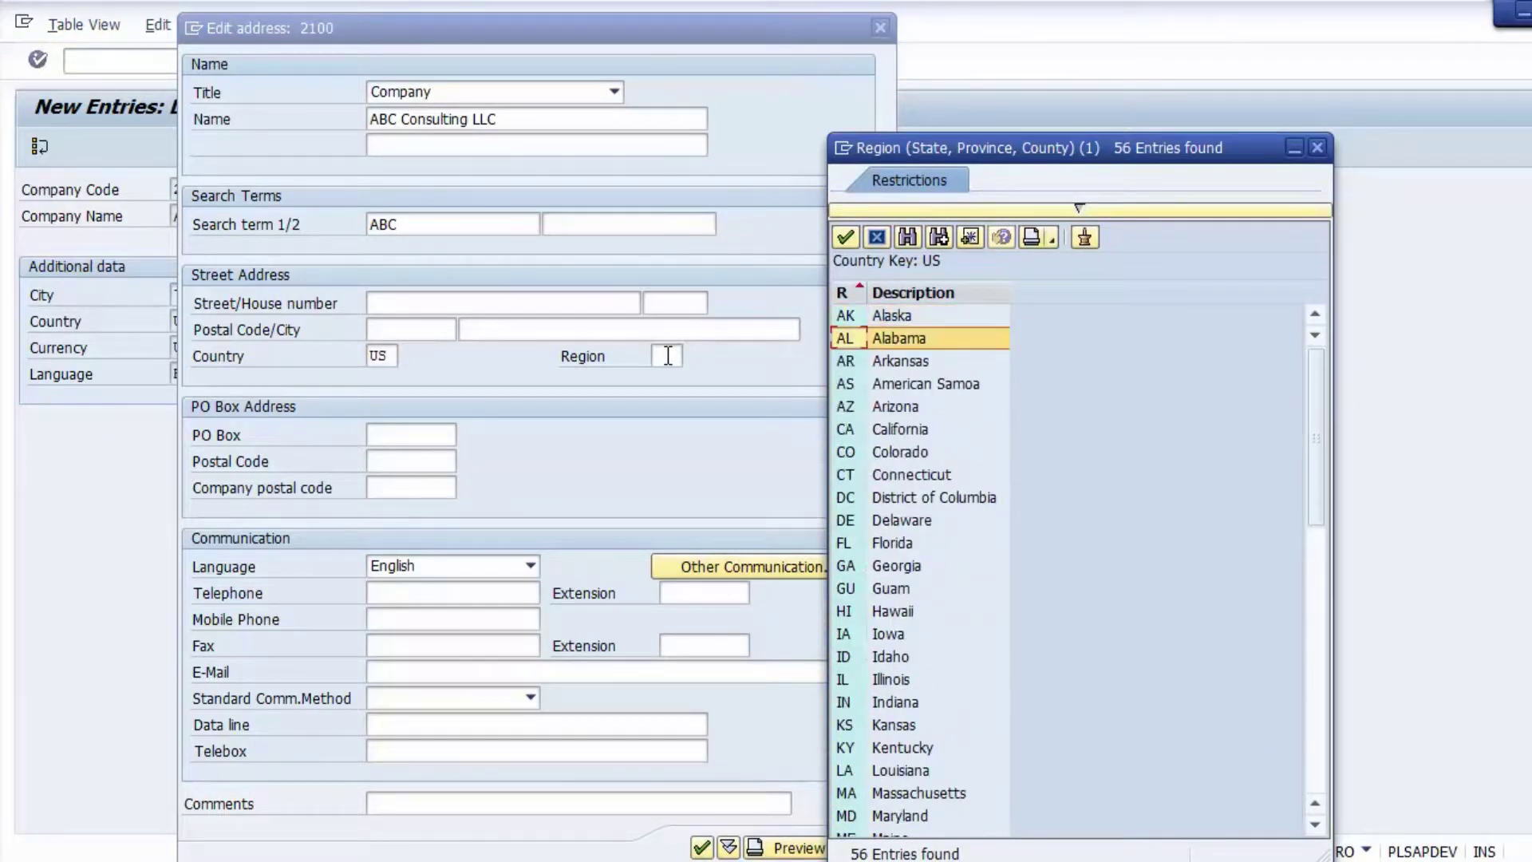
{"action": "key", "text": "Up"}
{"action": "key", "text": "Down"}
{"action": "key", "text": "Down"}
{"action": "key", "text": "Down"}
{"action": "key", "text": "Down"}
{"action": "key", "text": "Up"}
{"action": "key", "text": "Down"}
{"action": "key", "text": "Down"}
{"action": "key", "text": "Down"}
{"action": "key", "text": "Down"}
{"action": "key", "text": "Down"}
{"action": "key", "text": "Down"}
{"action": "key", "text": "Down"}
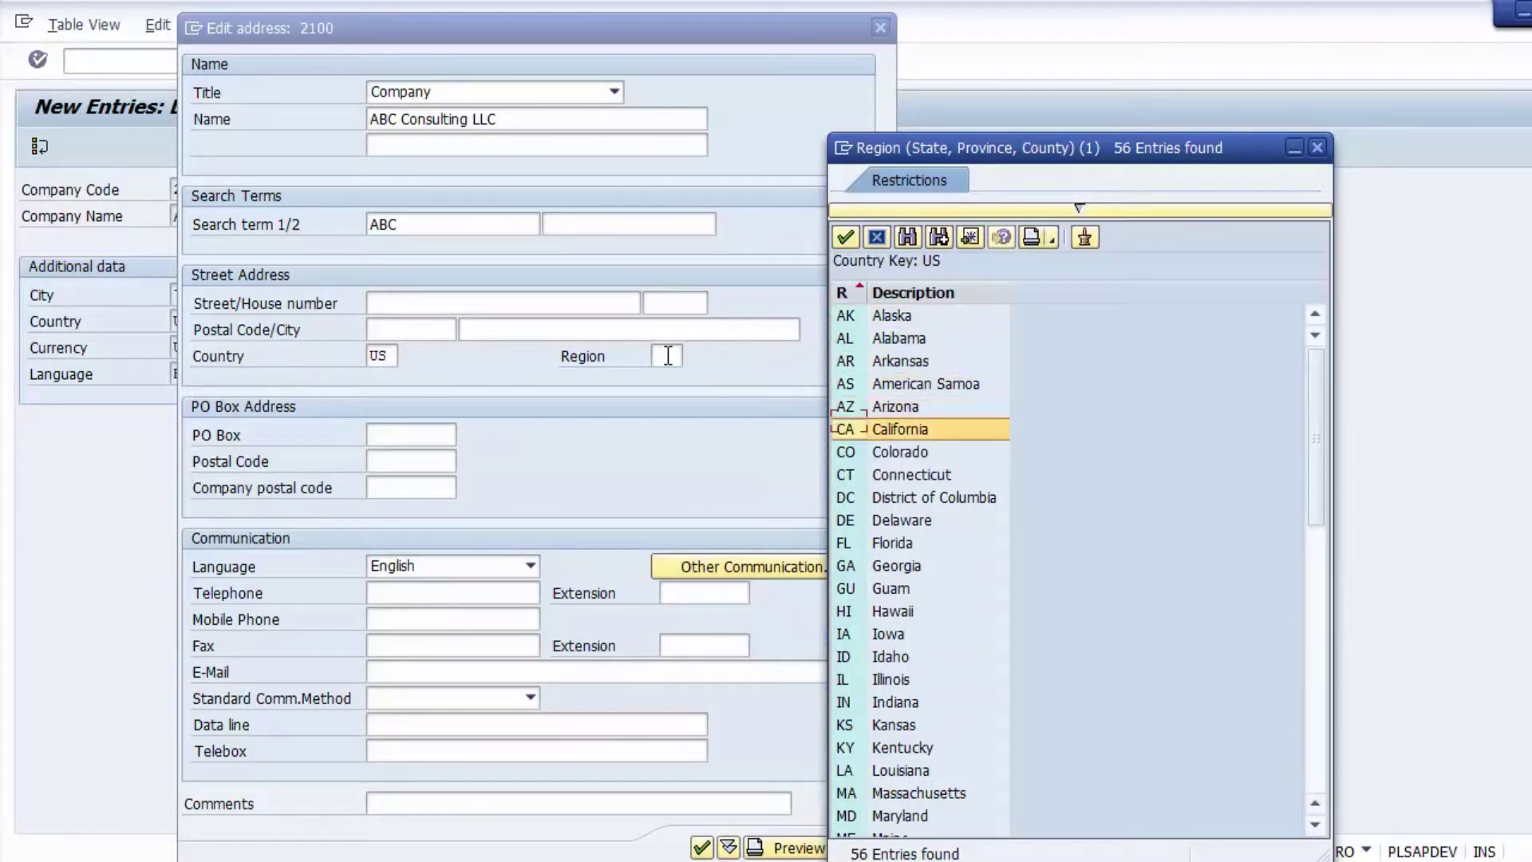
{"action": "key", "text": "Down"}
{"action": "key", "text": "Down"}
{"action": "key", "text": "Down"}
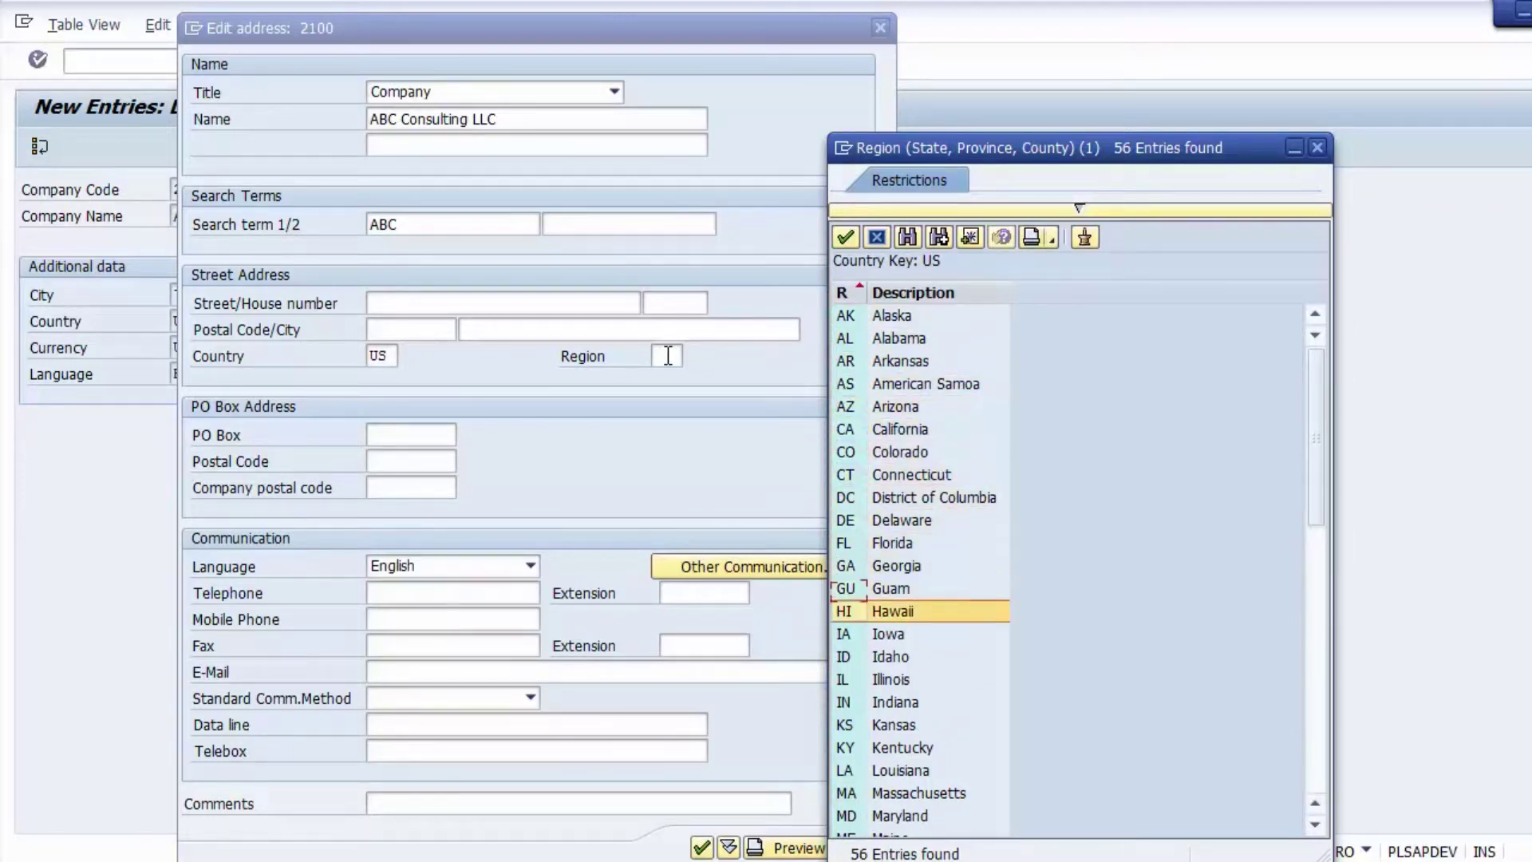
{"action": "key", "text": "Down"}
{"action": "key", "text": "Down"}
{"action": "key", "text": "Down"}
{"action": "key", "text": "Down"}
{"action": "key", "text": "Down"}
{"action": "key", "text": "Up"}
{"action": "key", "text": "Up"}
{"action": "key", "text": "Up"}
{"action": "key", "text": "Down"}
{"action": "key", "text": "Down"}
{"action": "key", "text": "Down"}
{"action": "key", "text": "Down"}
{"action": "key", "text": "Down"}
{"action": "key", "text": "Down"}
{"action": "key", "text": "Down"}
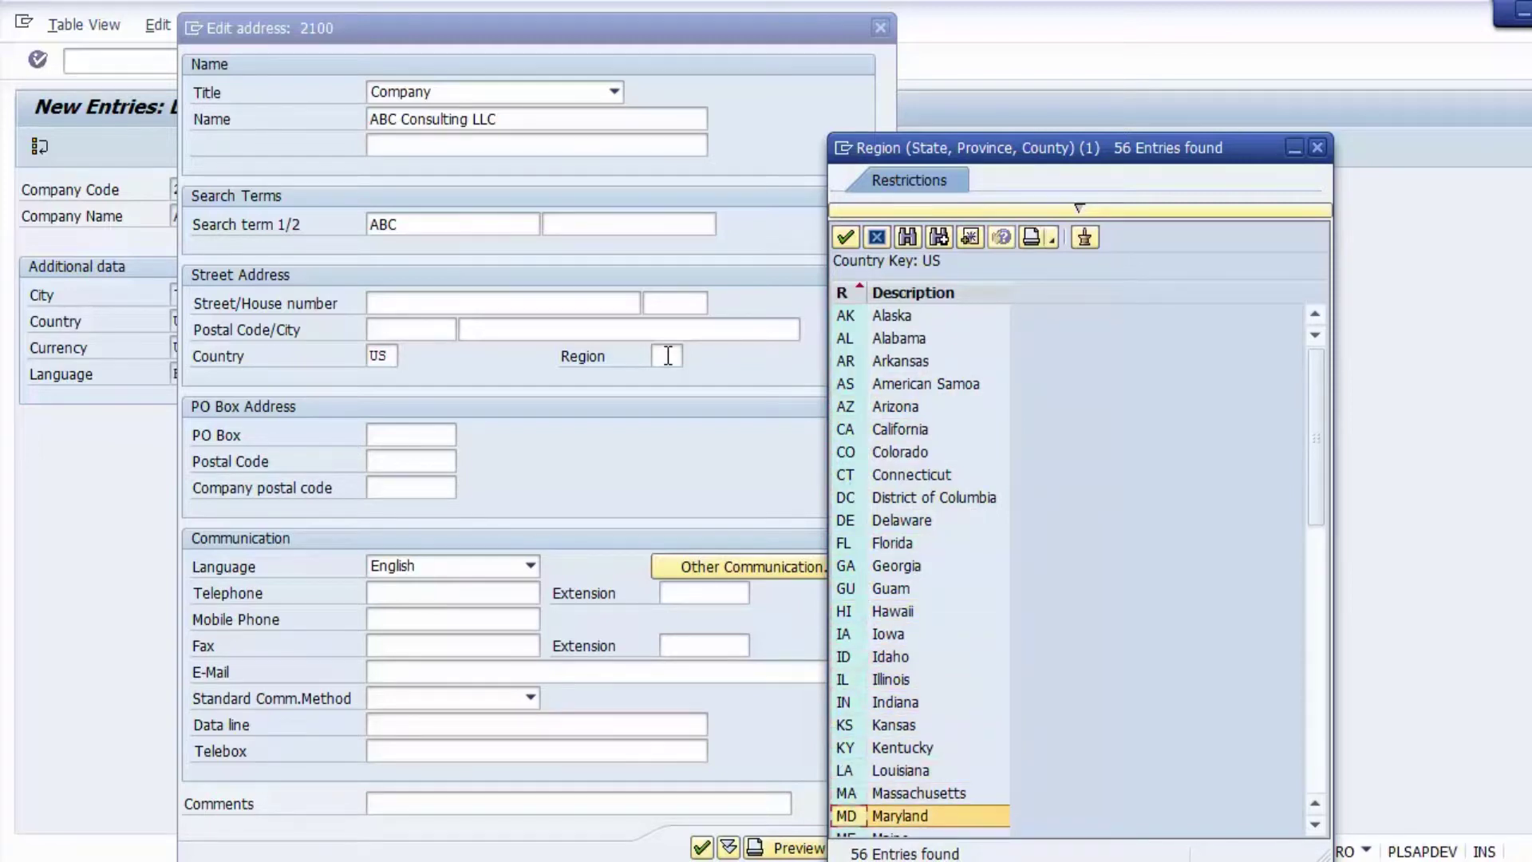
{"action": "key", "text": "Down"}
{"action": "key", "text": "Down"}
{"action": "key", "text": "Down"}
{"action": "key", "text": "Down"}
{"action": "key", "text": "Down"}
{"action": "key", "text": "Down"}
{"action": "key", "text": "Down"}
{"action": "key", "text": "Down"}
{"action": "key", "text": "Down"}
{"action": "key", "text": "Down"}
{"action": "key", "text": "Down"}
{"action": "key", "text": "Down"}
{"action": "key", "text": "Down"}
{"action": "key", "text": "Down"}
{"action": "key", "text": "Down"}
{"action": "key", "text": "Down"}
{"action": "key", "text": "Down"}
{"action": "key", "text": "Down"}
{"action": "key", "text": "Down"}
{"action": "key", "text": "Down"}
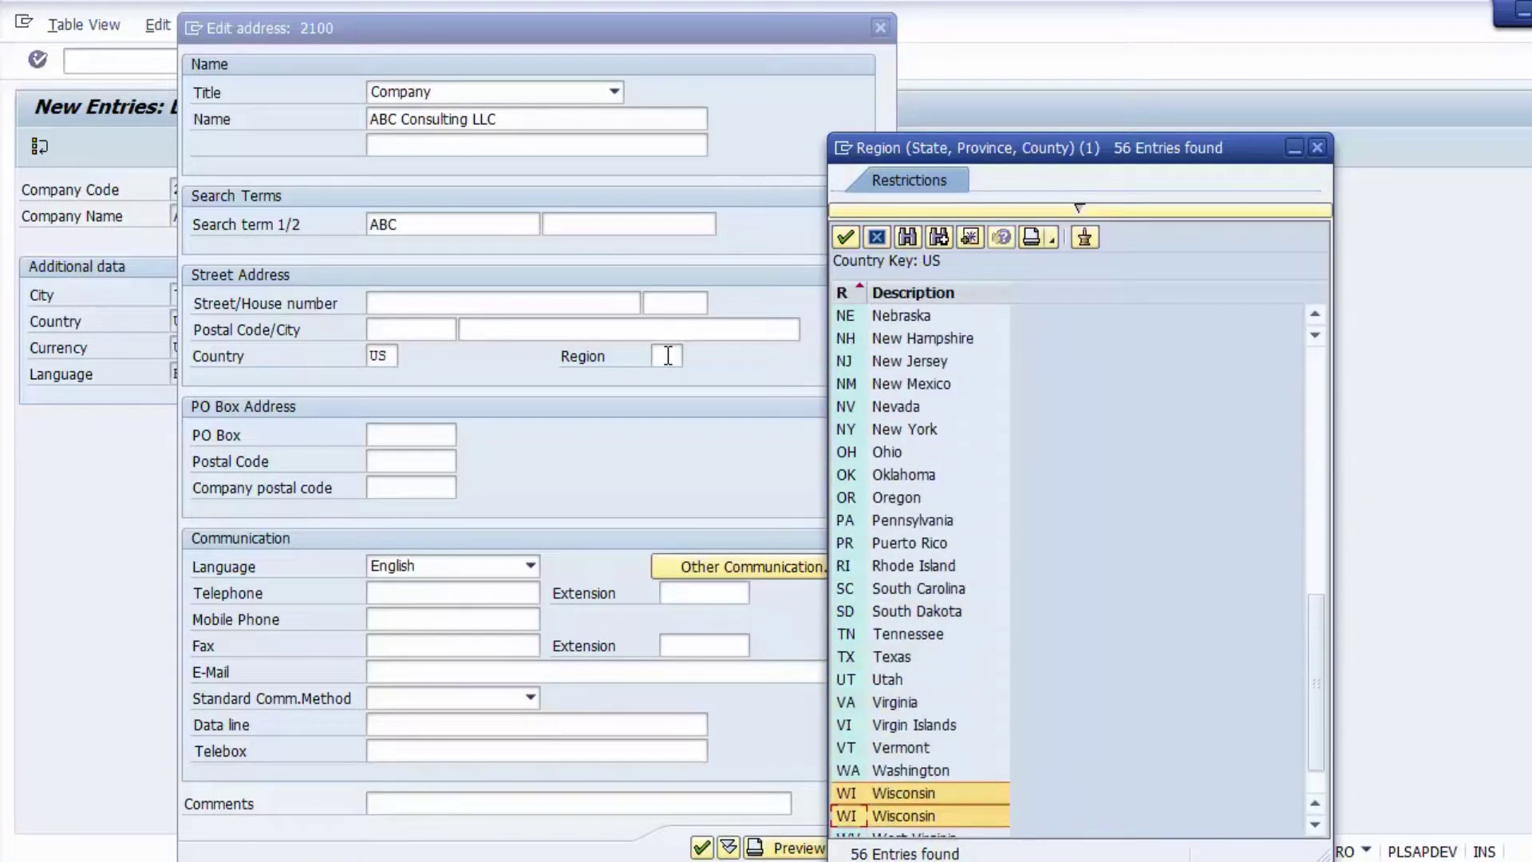
{"action": "key", "text": "Down"}
{"action": "key", "text": "Down"}
{"action": "key", "text": "Up"}
{"action": "key", "text": "Up"}
{"action": "key", "text": "Up"}
{"action": "key", "text": "Up"}
{"action": "key", "text": "Up"}
{"action": "key", "text": "Up"}
{"action": "key", "text": "Up"}
{"action": "key", "text": "Up"}
{"action": "key", "text": "Up"}
{"action": "key", "text": "Up"}
{"action": "key", "text": "Up"}
{"action": "key", "text": "Up"}
{"action": "key", "text": "Up"}
{"action": "key", "text": "Up"}
{"action": "key", "text": "Up"}
{"action": "key", "text": "Up"}
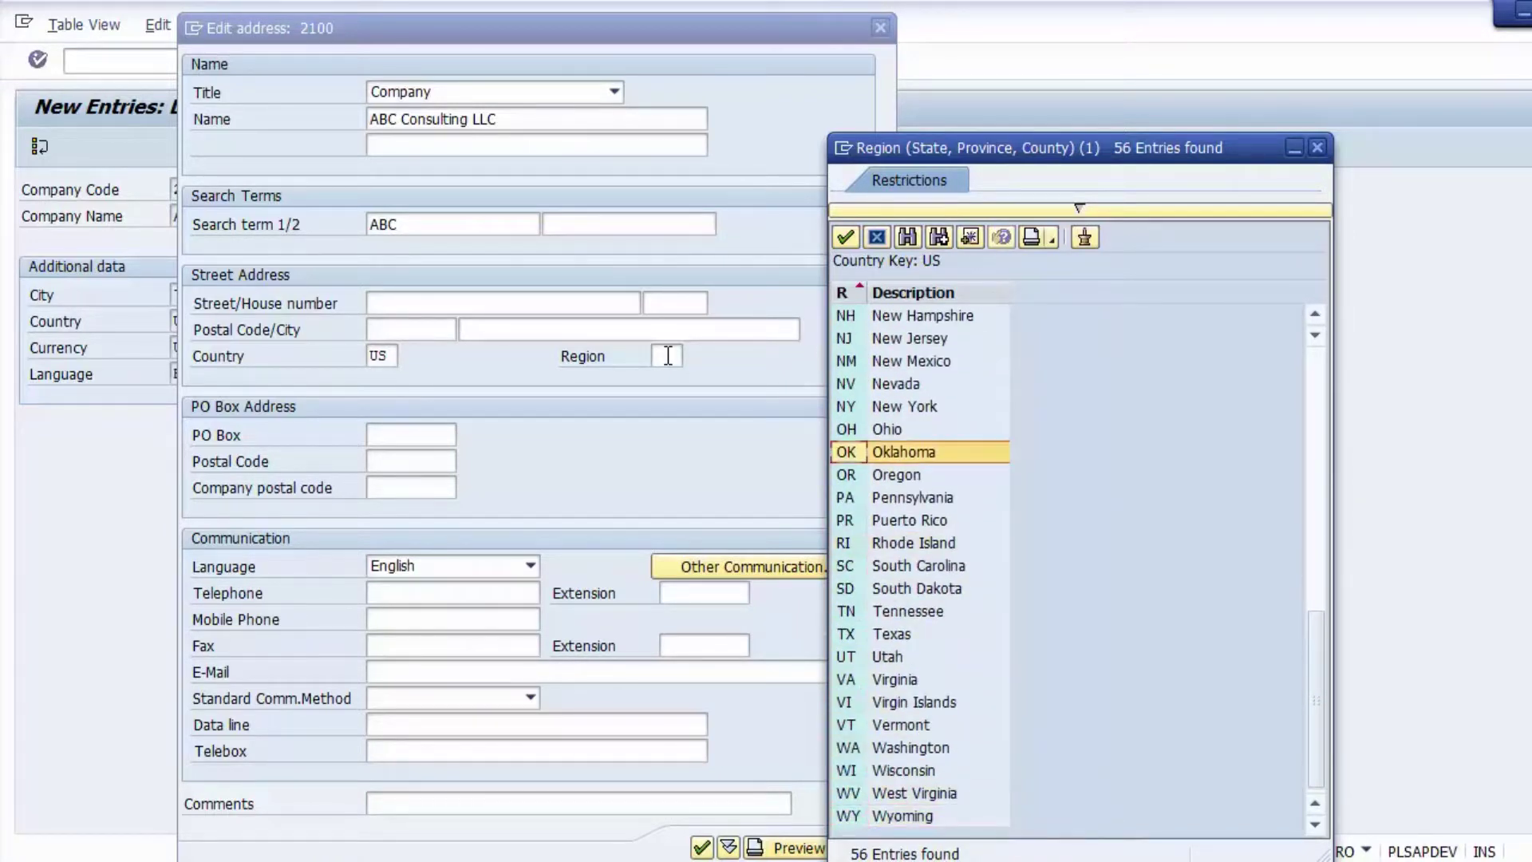
{"action": "key", "text": "Up"}
{"action": "key", "text": "Up"}
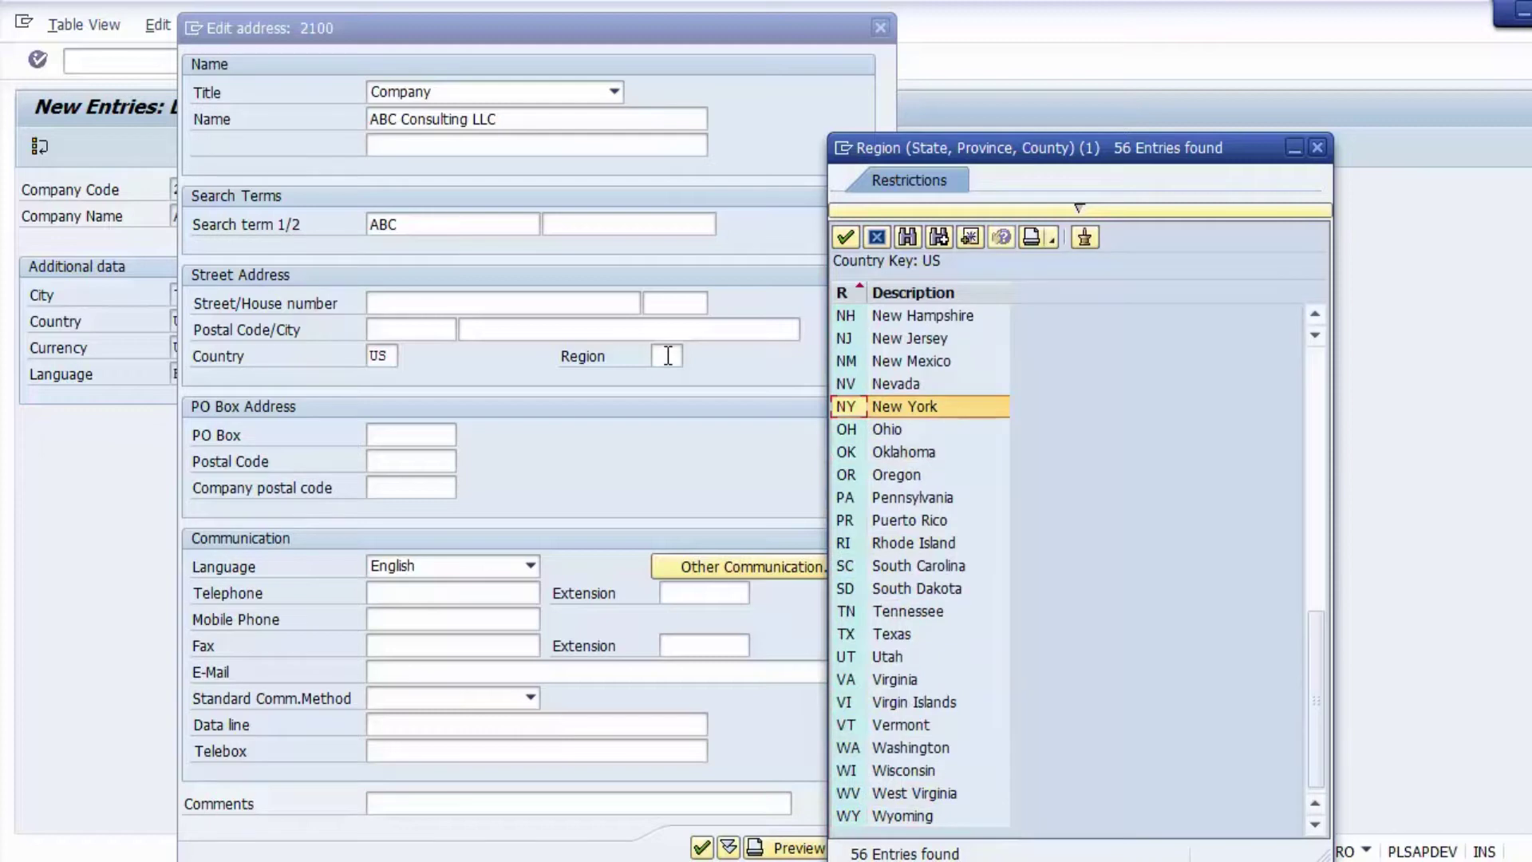
{"action": "key", "text": "Return"}
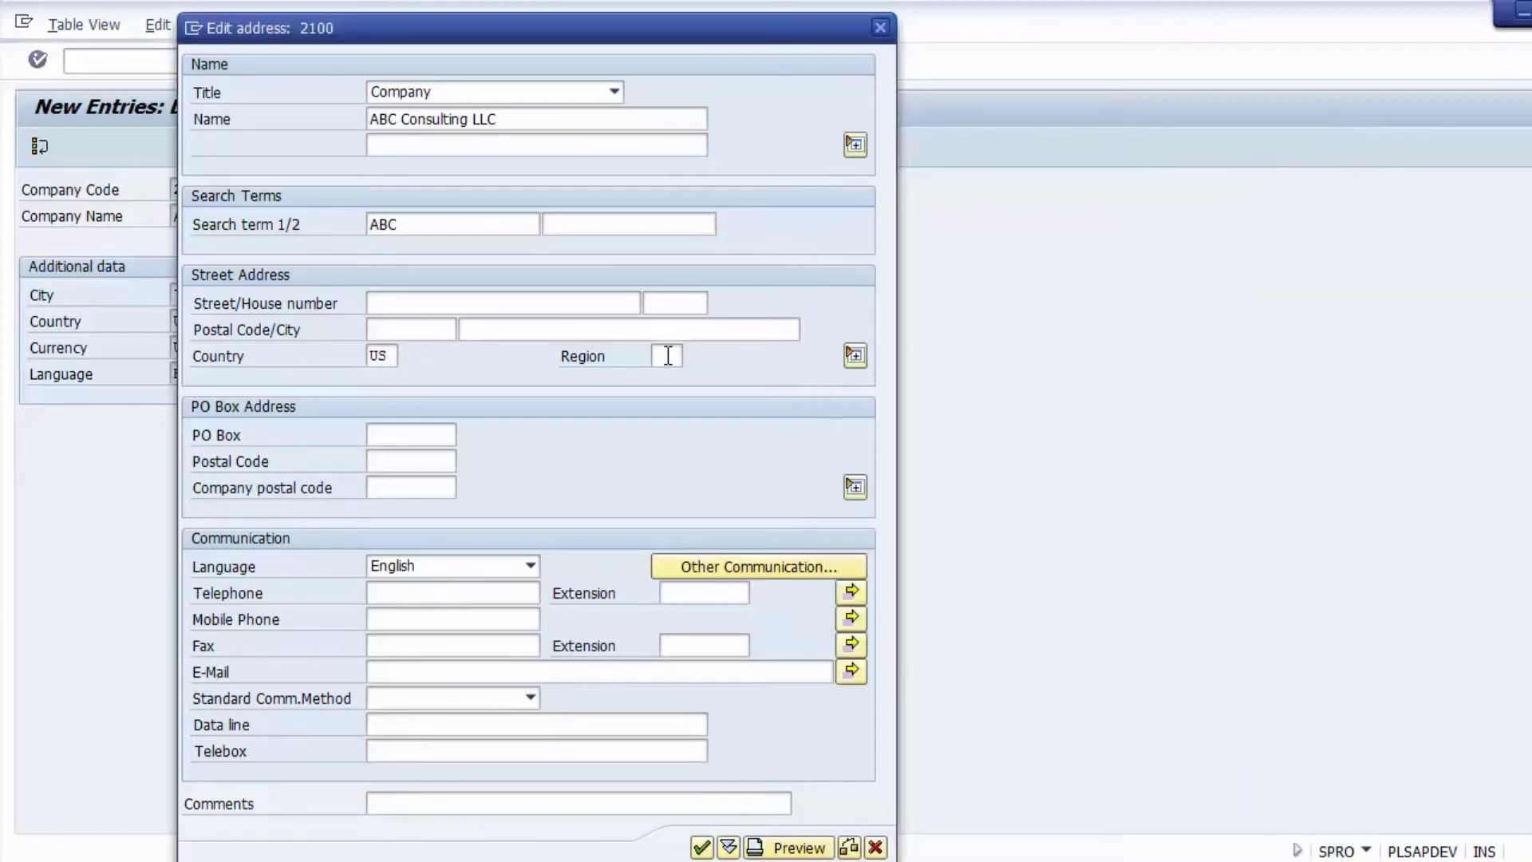
Enter the street and the house number in the company code's street address
{"action": "left_click", "coordinate": [411, 327]}
{"action": "left_click", "coordinate": [404, 305]}
{"action": "left_click", "coordinate": [476, 328]}
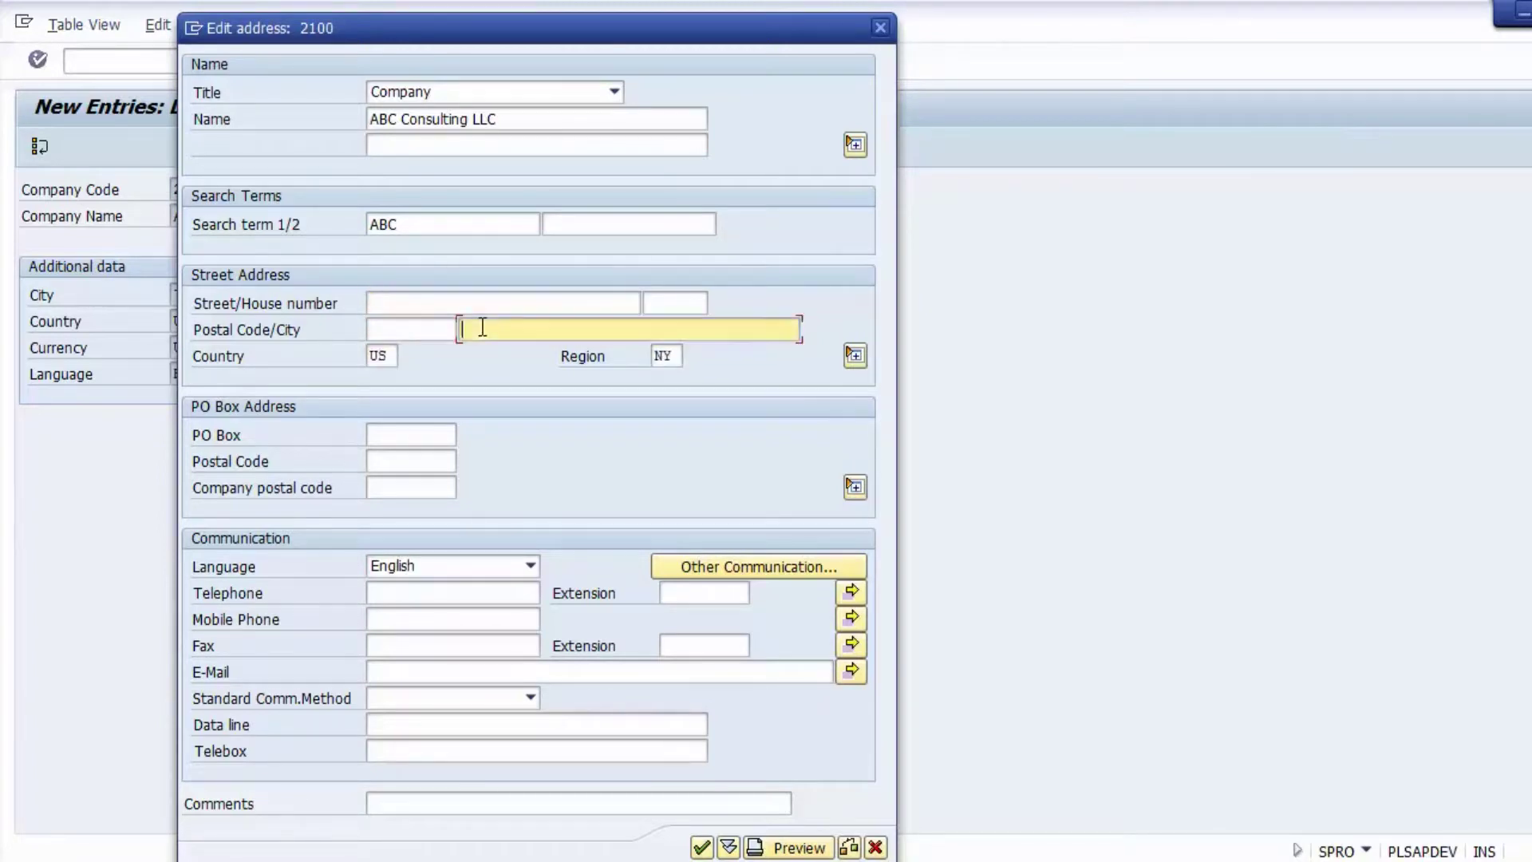
{"action": "left_click", "coordinate": [455, 310]}
{"action": "left_click", "coordinate": [429, 323]}
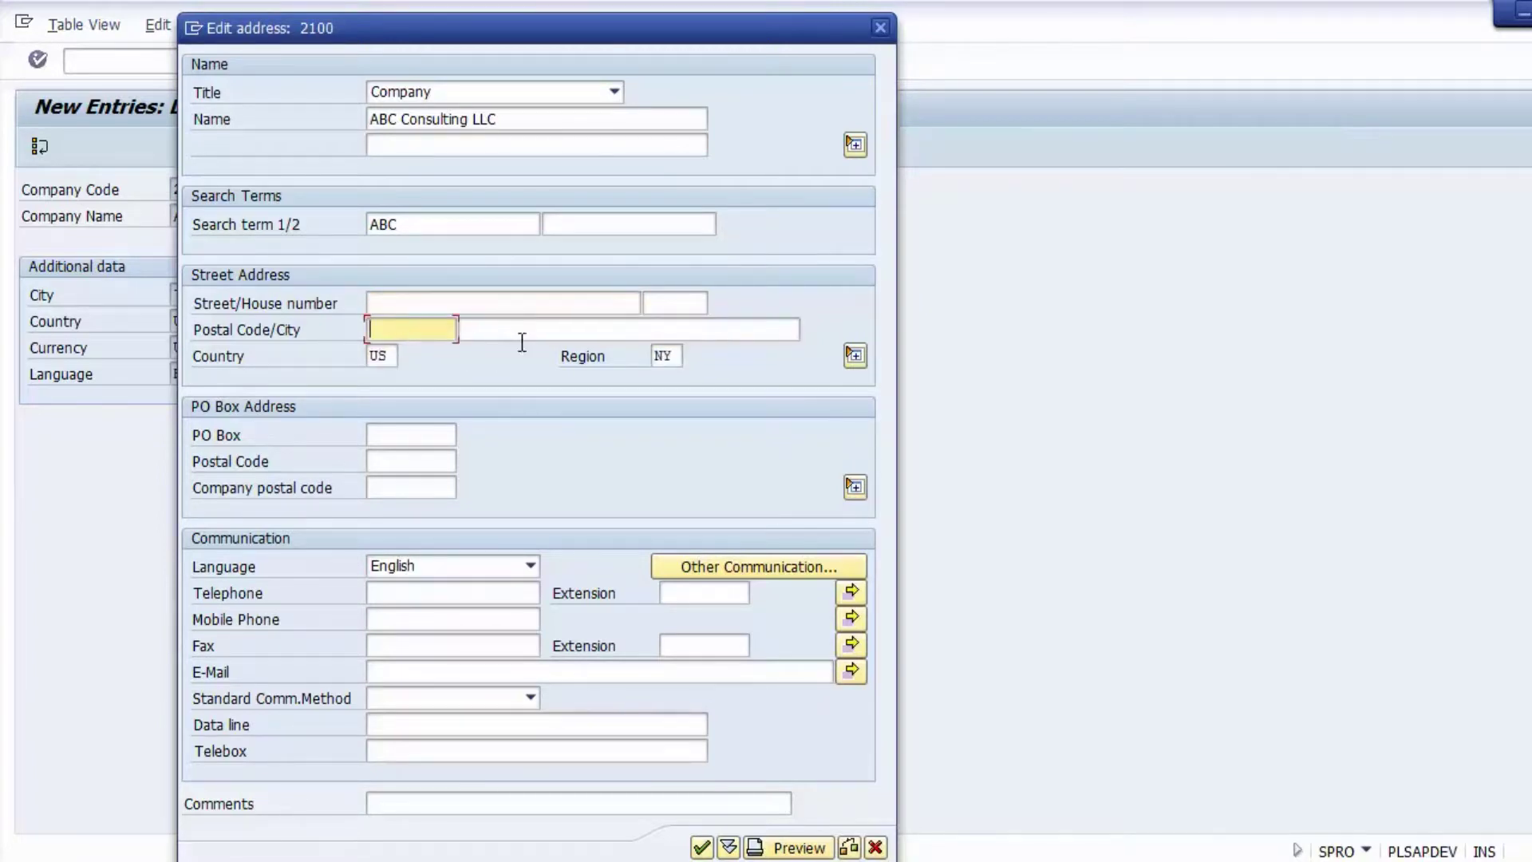
{"action": "left_click", "coordinate": [670, 304]}
{"action": "left_click", "coordinate": [571, 319]}
{"action": "left_click", "coordinate": [495, 297]}
{"action": "type", "text": "`23"}
{"action": "key", "text": "BackSpace"}
{"action": "key", "text": "BackSpace"}
{"action": "key", "text": "BackSpace"}
{"action": "type", "text": "321"}
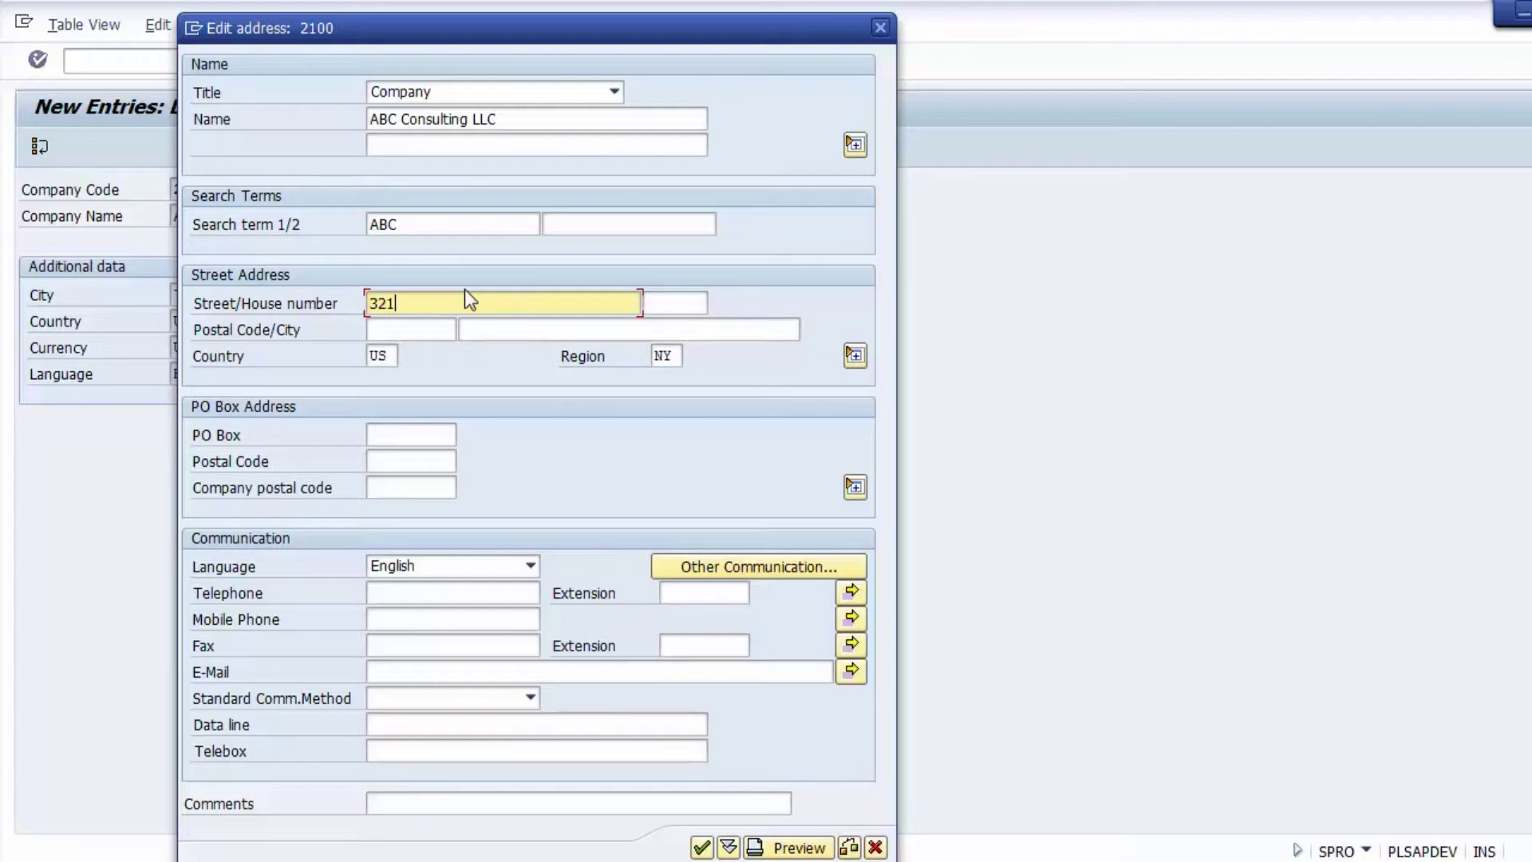
{"action": "left_click", "coordinate": [663, 308]}
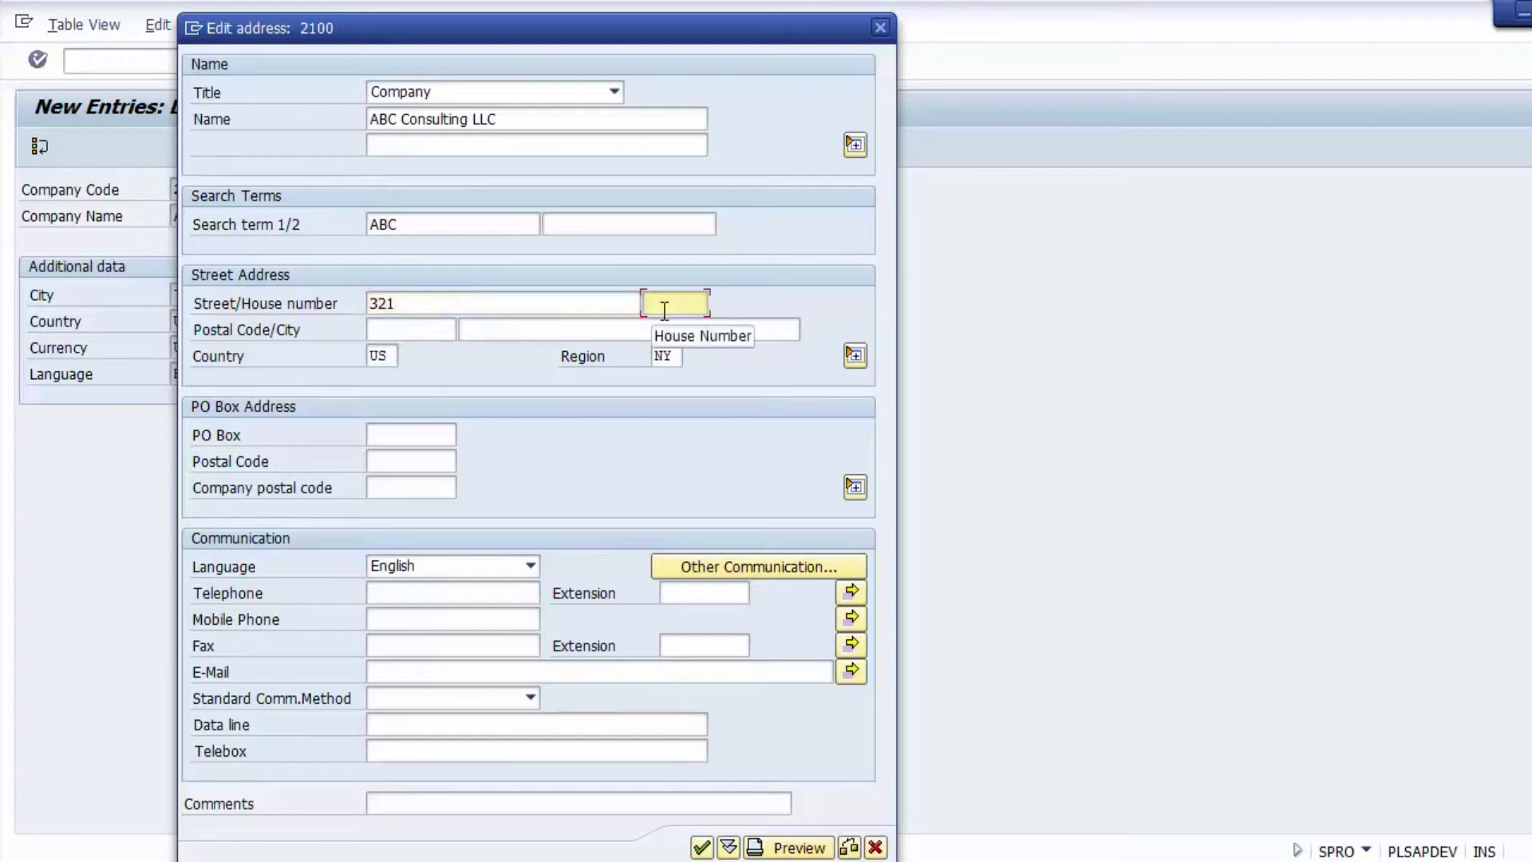
{"action": "type", "text": "565"}
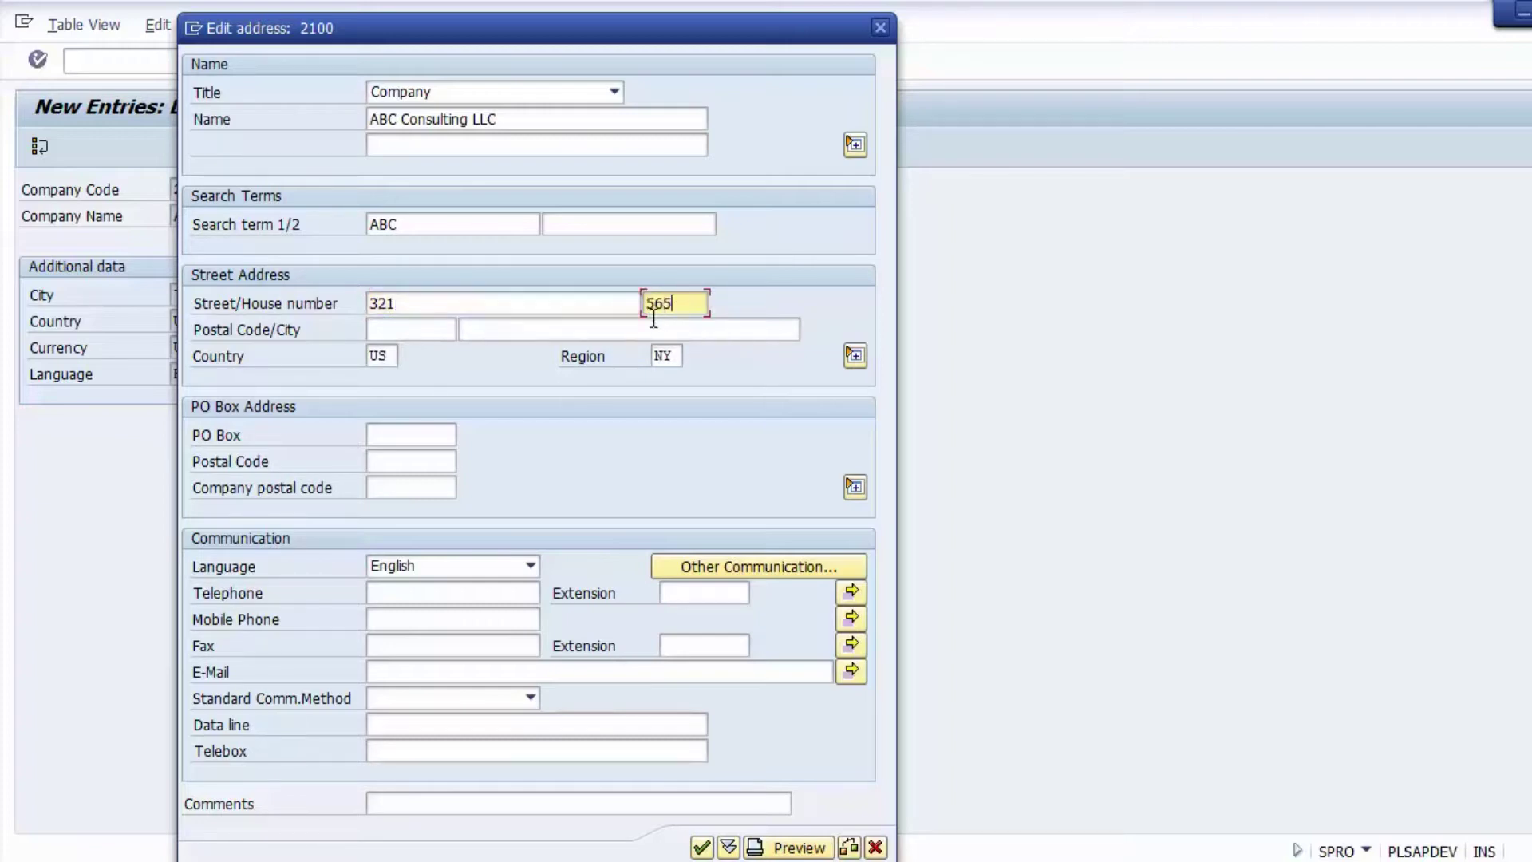
Enter the postal code and the city Texas in the company code's street address
{"action": "left_click", "coordinate": [413, 326]}
{"action": "type", "text": "32324"}
{"action": "left_click", "coordinate": [506, 326]}
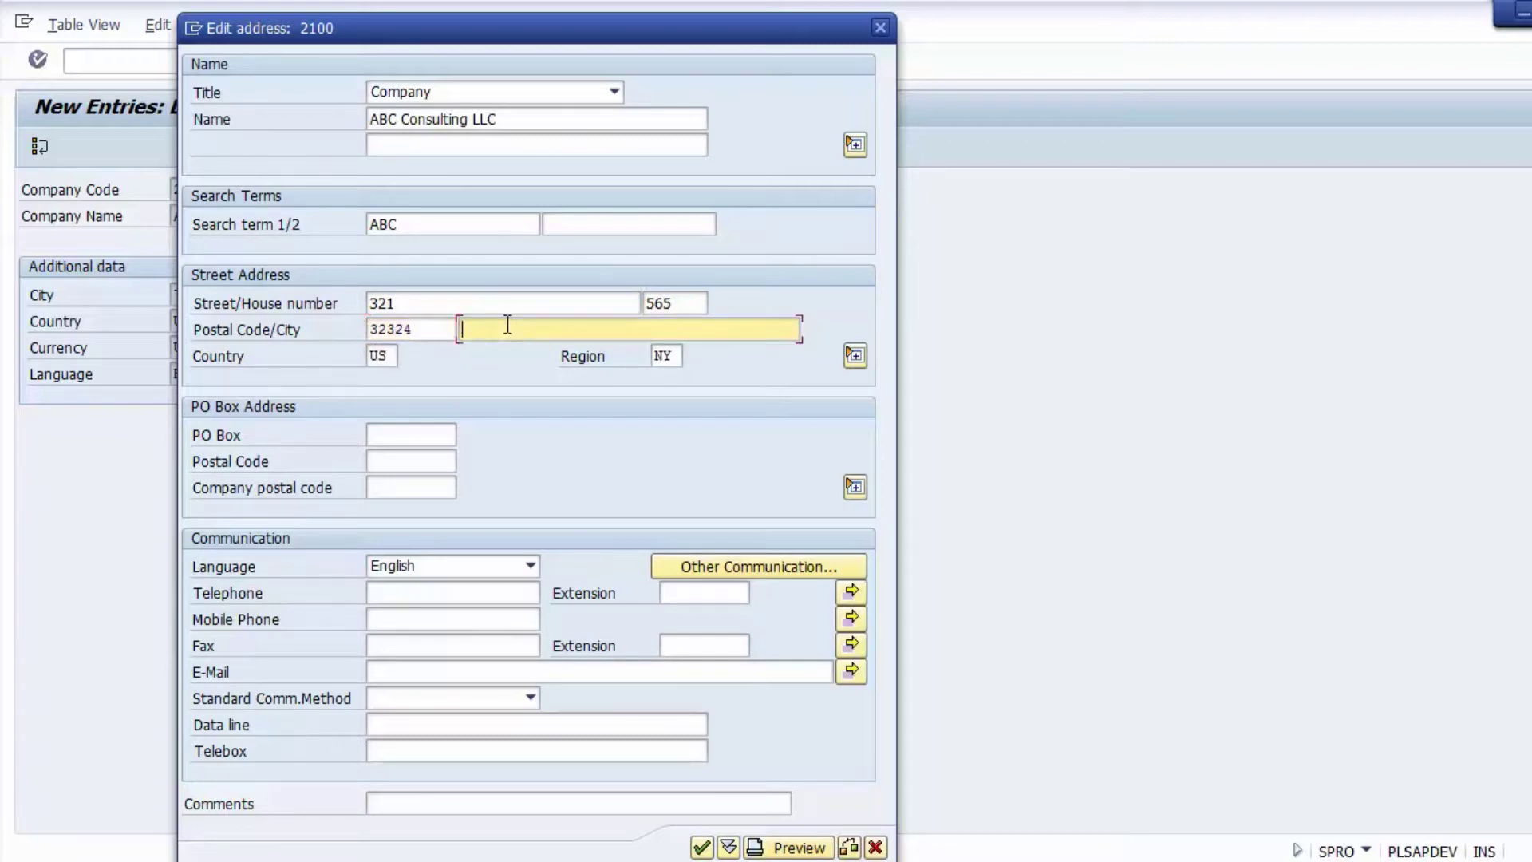
{"action": "type", "text": "Teax"}
{"action": "key", "text": "BackSpace"}
{"action": "key", "text": "BackSpace"}
{"action": "key", "text": "BackSpace"}
{"action": "left_click_drag", "start_coordinate": [414, 27], "coordinate": [536, 8]}
{"action": "type", "text": "exAS"}
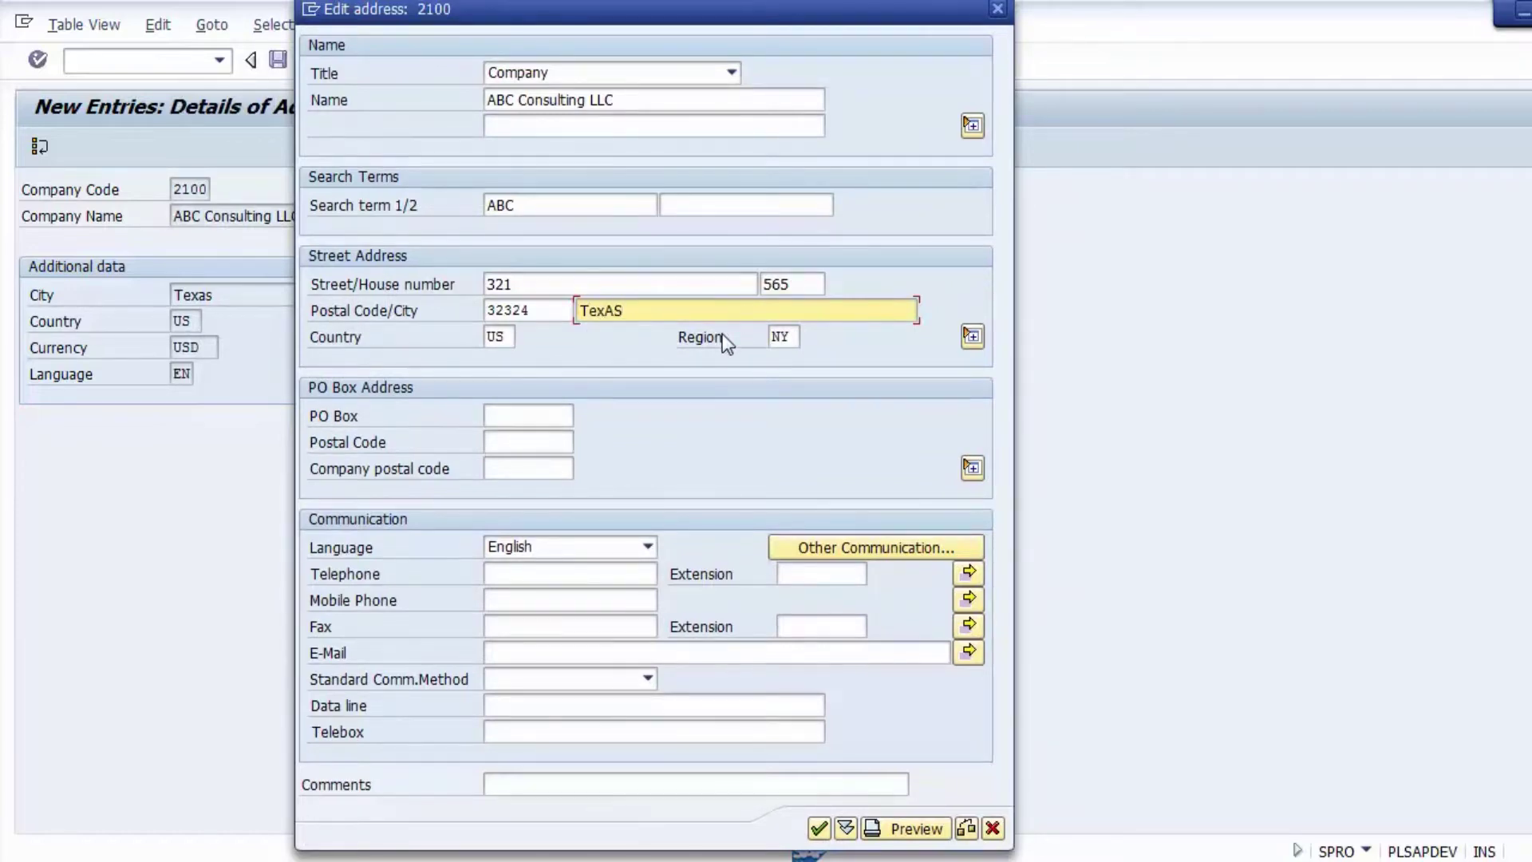
{"action": "key", "text": "BackSpace"}
{"action": "key", "text": "BackSpace"}
{"action": "type", "text": "as"}
Replace the street address region with TX (Texas) from the list of US regions
{"action": "double_click", "coordinate": [778, 336]}
{"action": "key", "text": "Delete"}
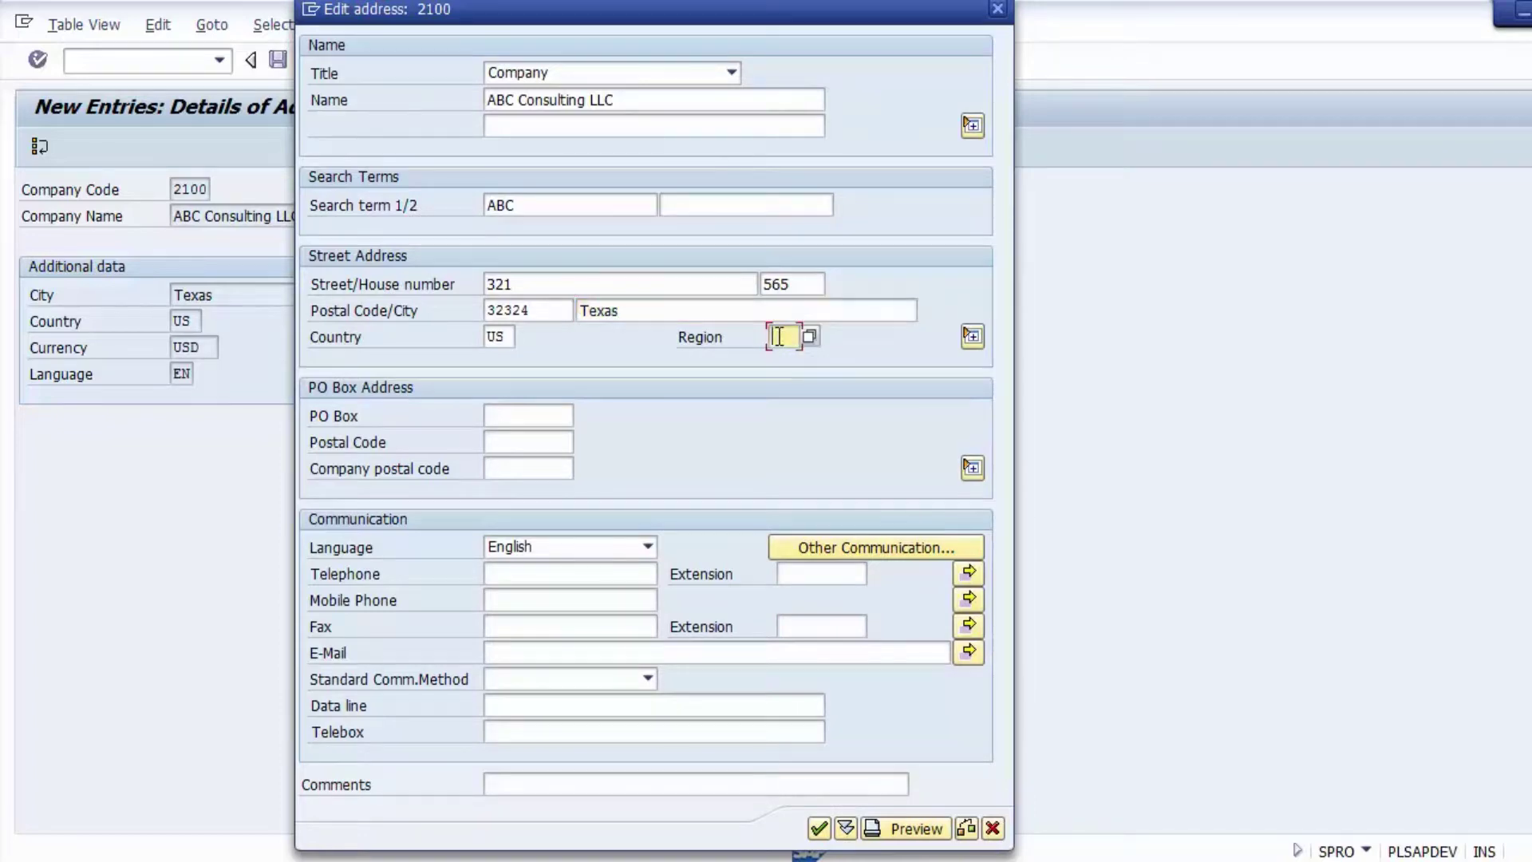
{"action": "left_click", "coordinate": [809, 336]}
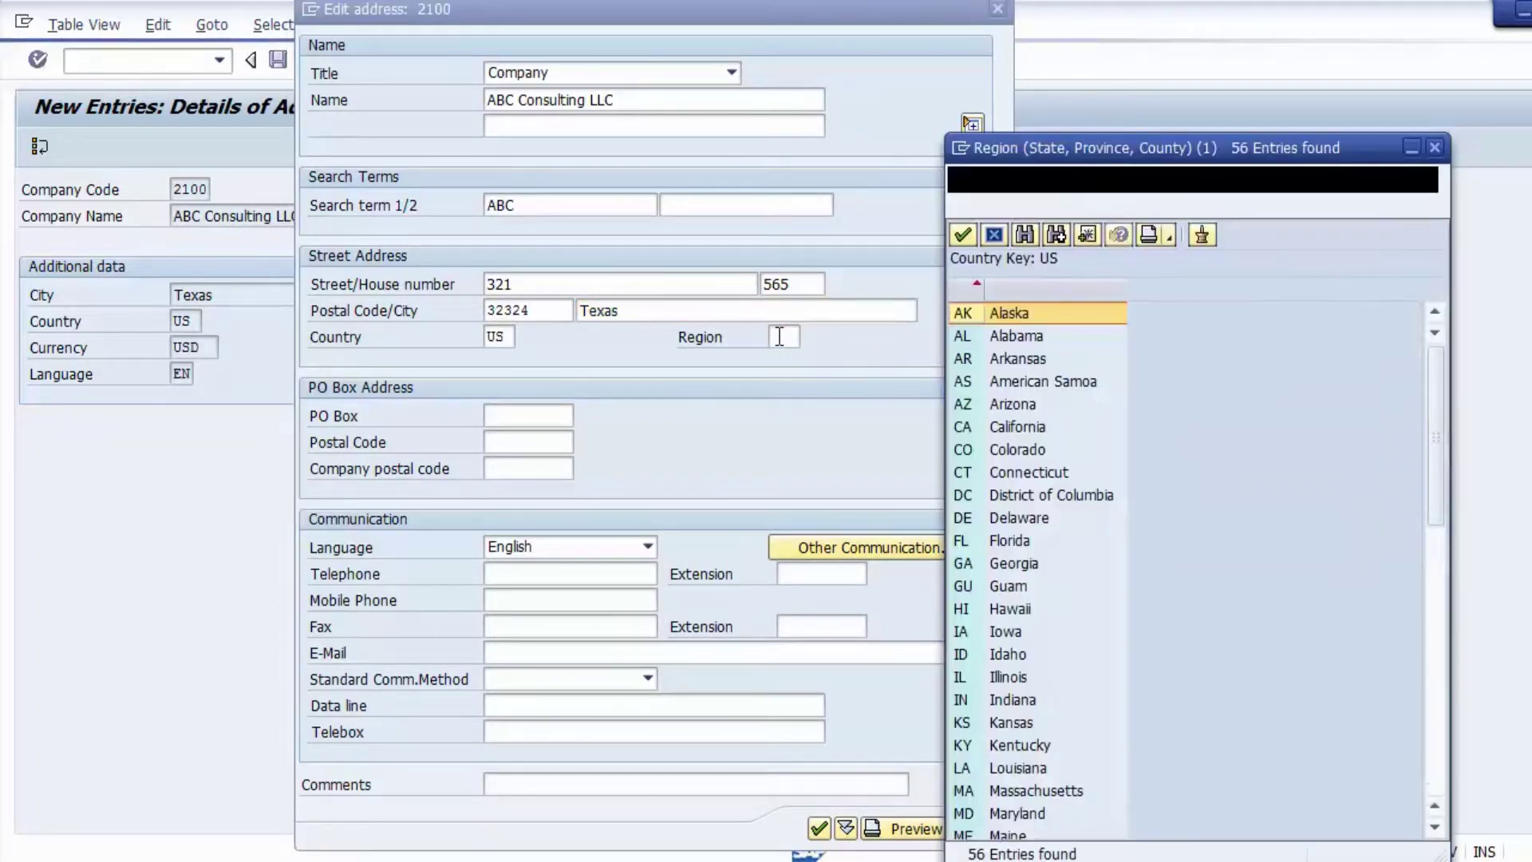
{"action": "scroll", "coordinate": [1008, 533], "scroll_direction": "down", "scroll_amount": 10}
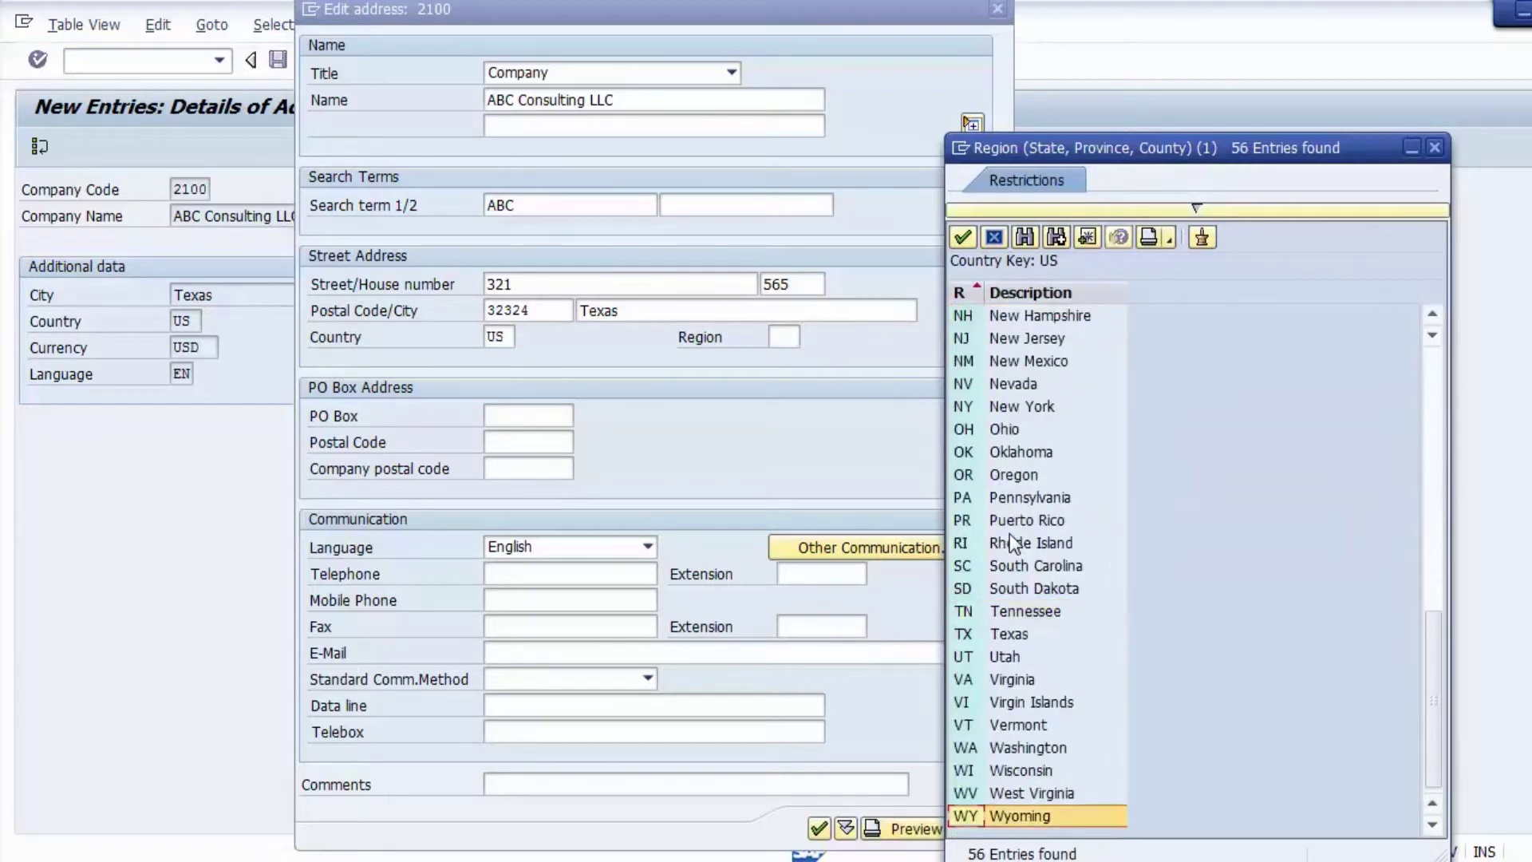
{"action": "key", "text": "Up"}
{"action": "key", "text": "Up"}
{"action": "key", "text": "Up"}
{"action": "key", "text": "Up"}
{"action": "key", "text": "Up"}
{"action": "key", "text": "Up"}
{"action": "key", "text": "Up"}
{"action": "key", "text": "Up"}
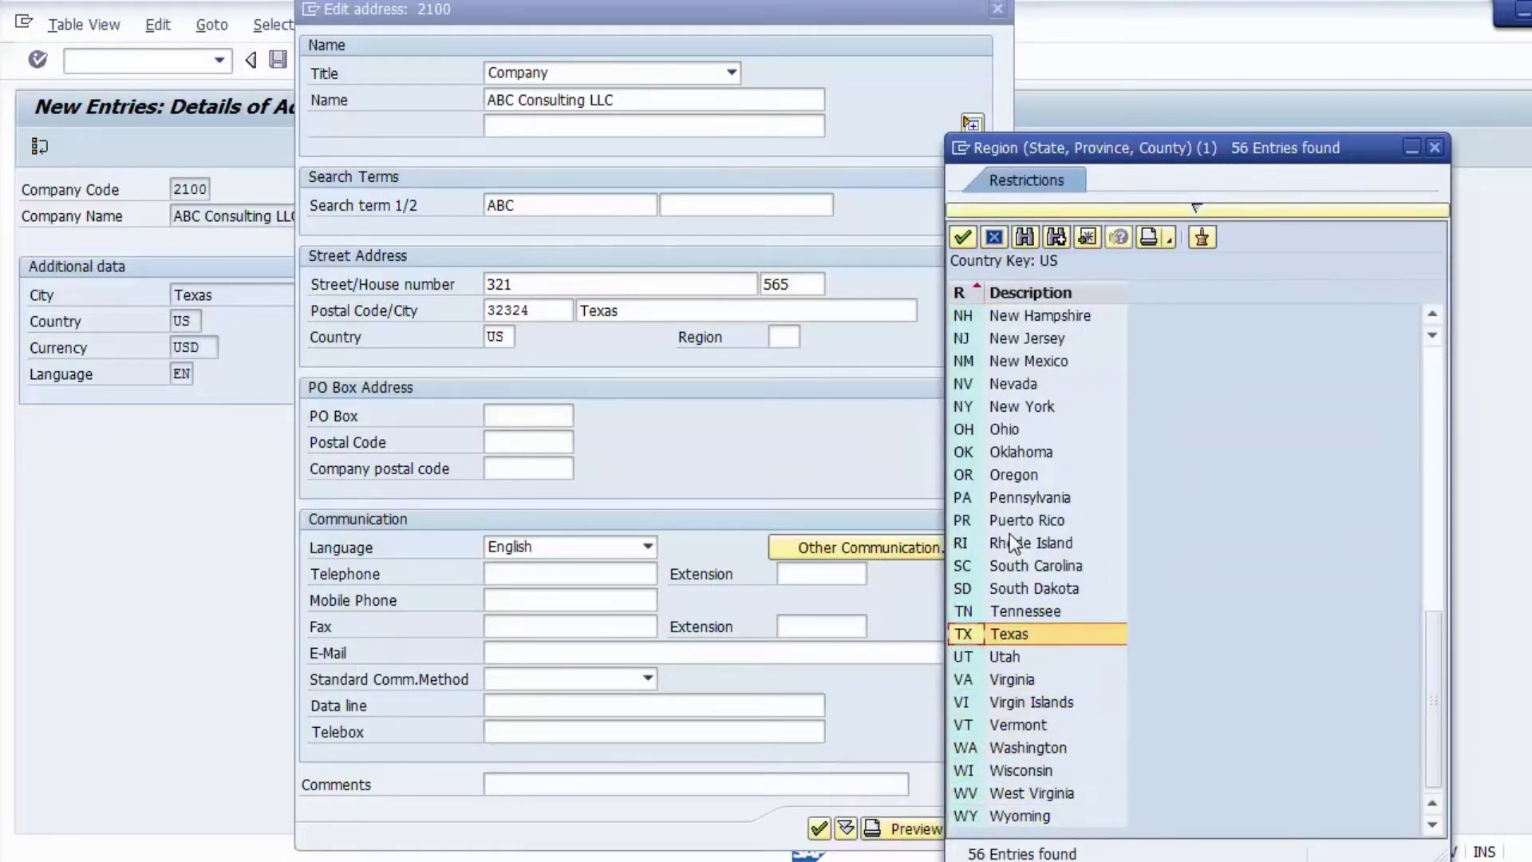
{"action": "key", "text": "Return"}
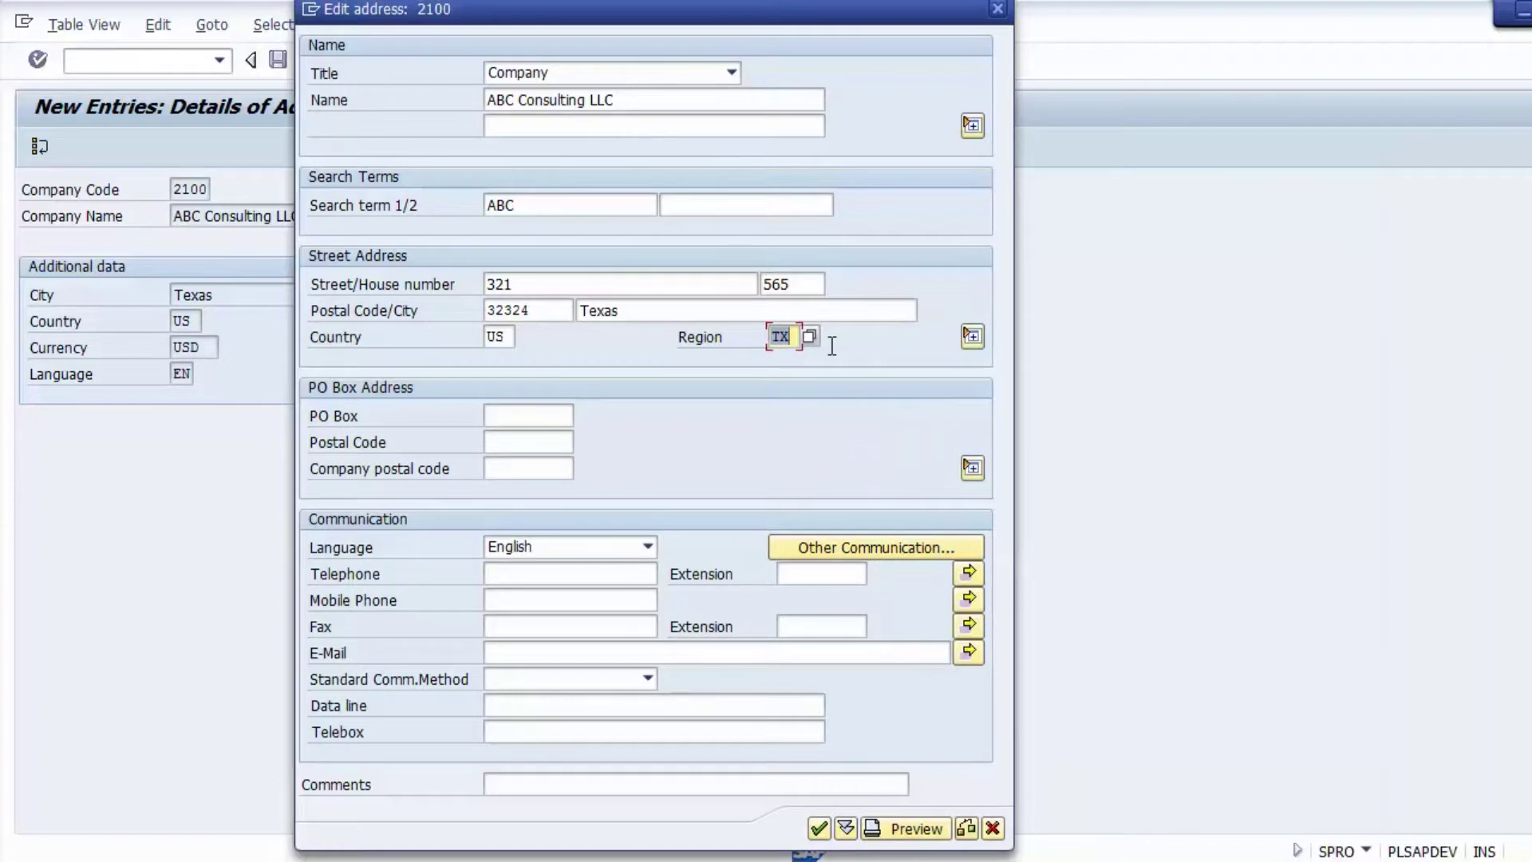
Review the optional PO box, communication and comments fields of the address without filling them in
{"action": "left_click", "coordinate": [534, 437]}
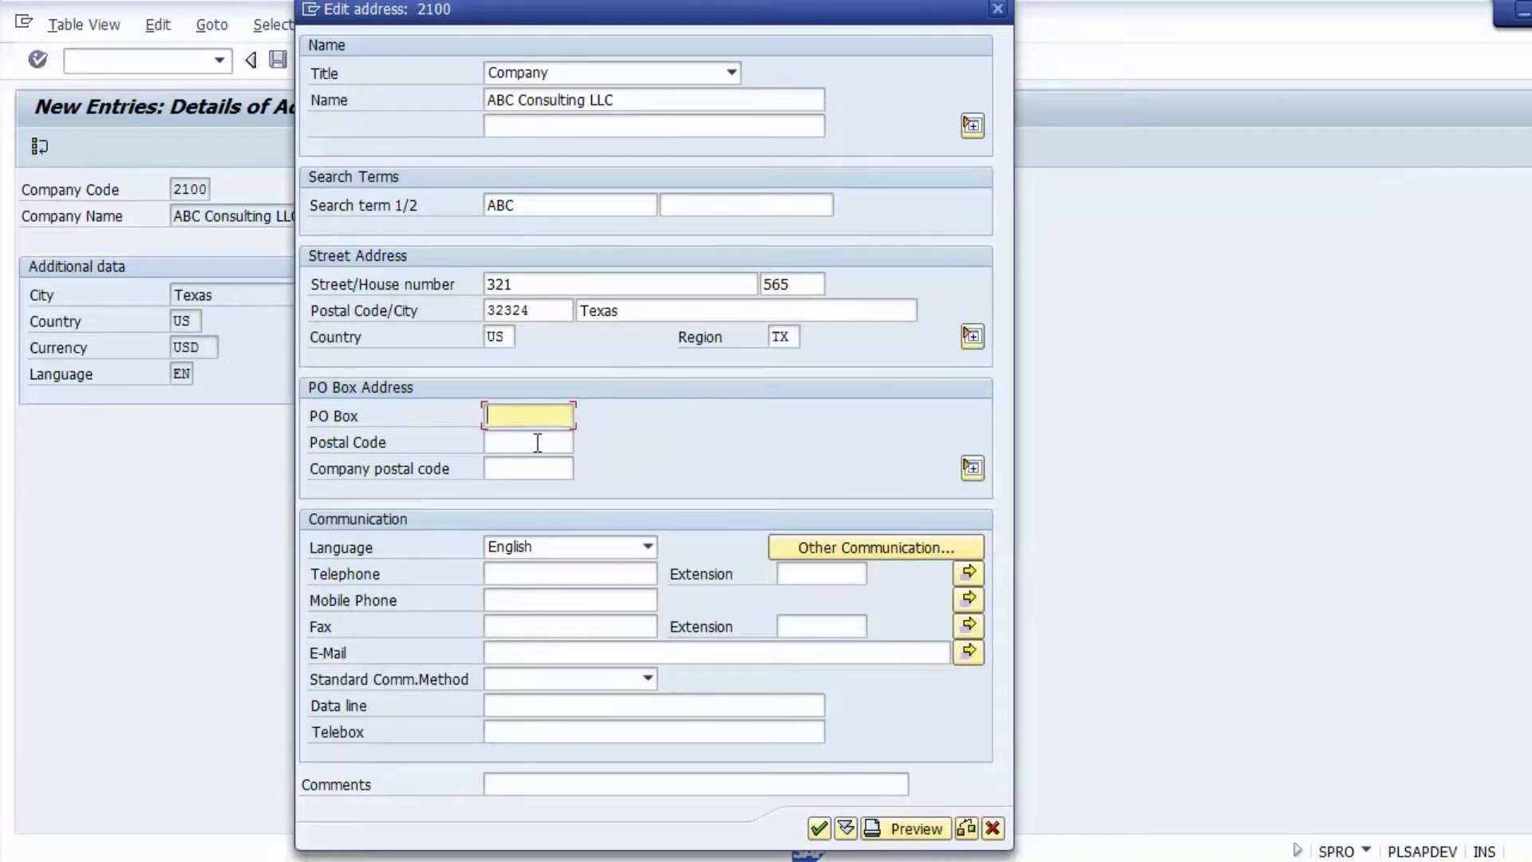
{"action": "left_click", "coordinate": [541, 574]}
{"action": "left_click", "coordinate": [543, 603]}
{"action": "left_click", "coordinate": [542, 627]}
{"action": "left_click", "coordinate": [542, 651]}
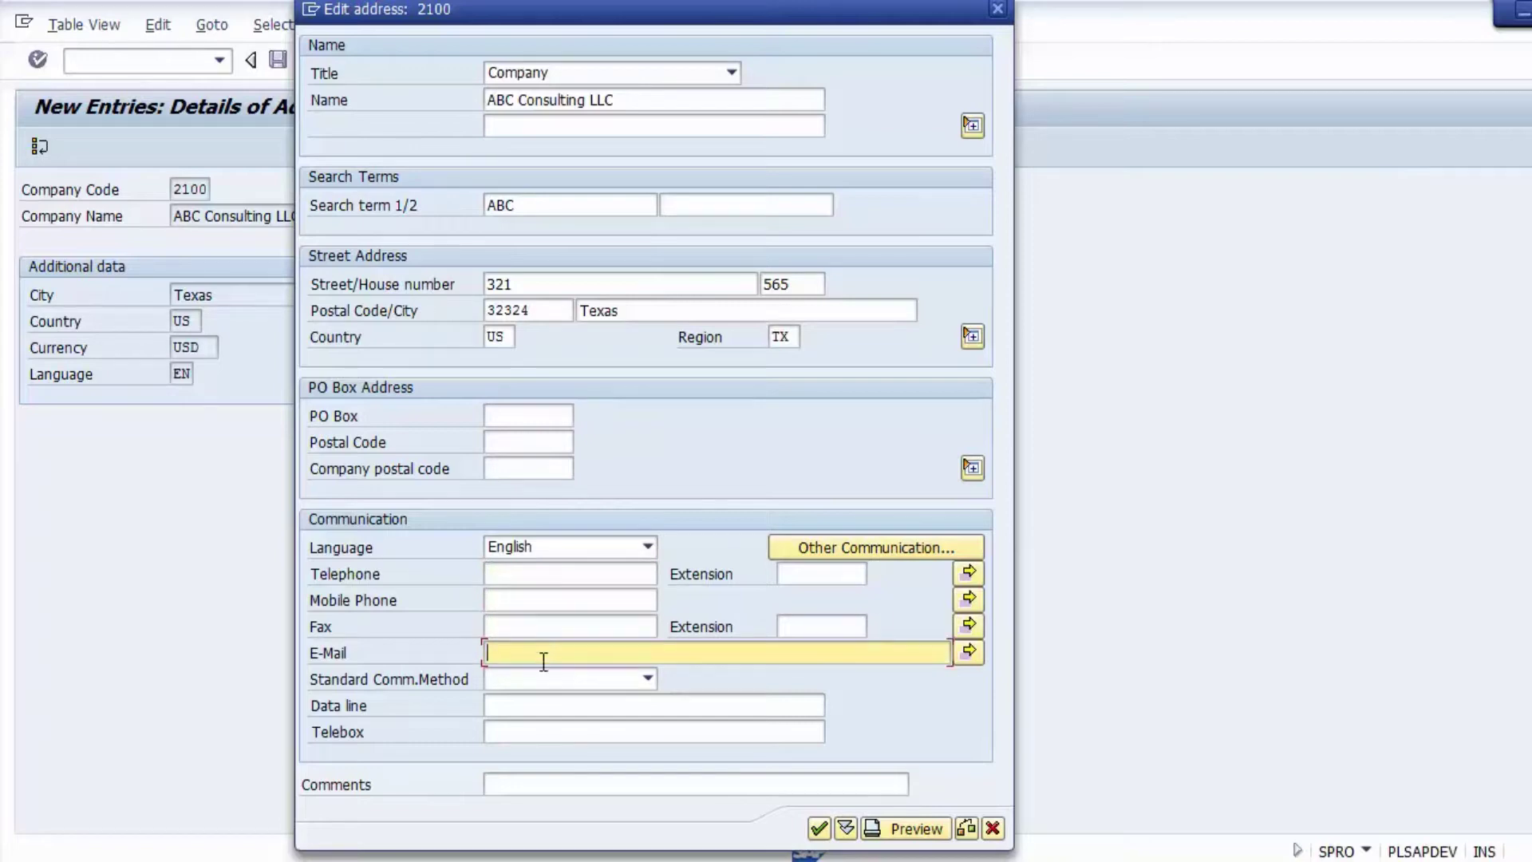
{"action": "left_click", "coordinate": [543, 705]}
{"action": "left_click", "coordinate": [541, 732]}
{"action": "left_click", "coordinate": [540, 784]}
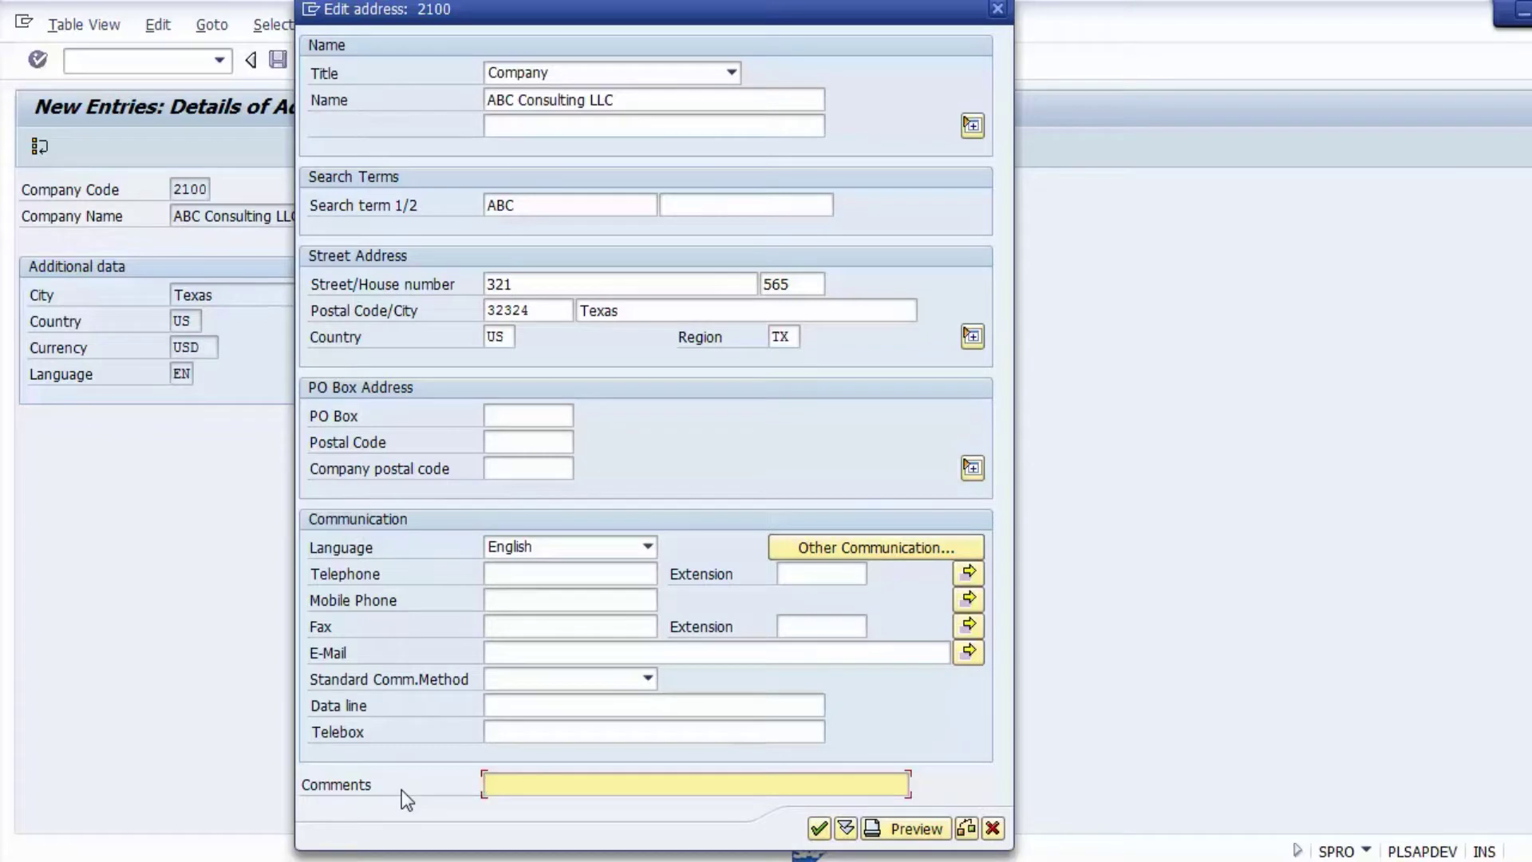
Confirm the address, save company code 2100 under customizing request DEVK902909 and return to the company code overview
{"action": "left_click", "coordinate": [819, 830]}
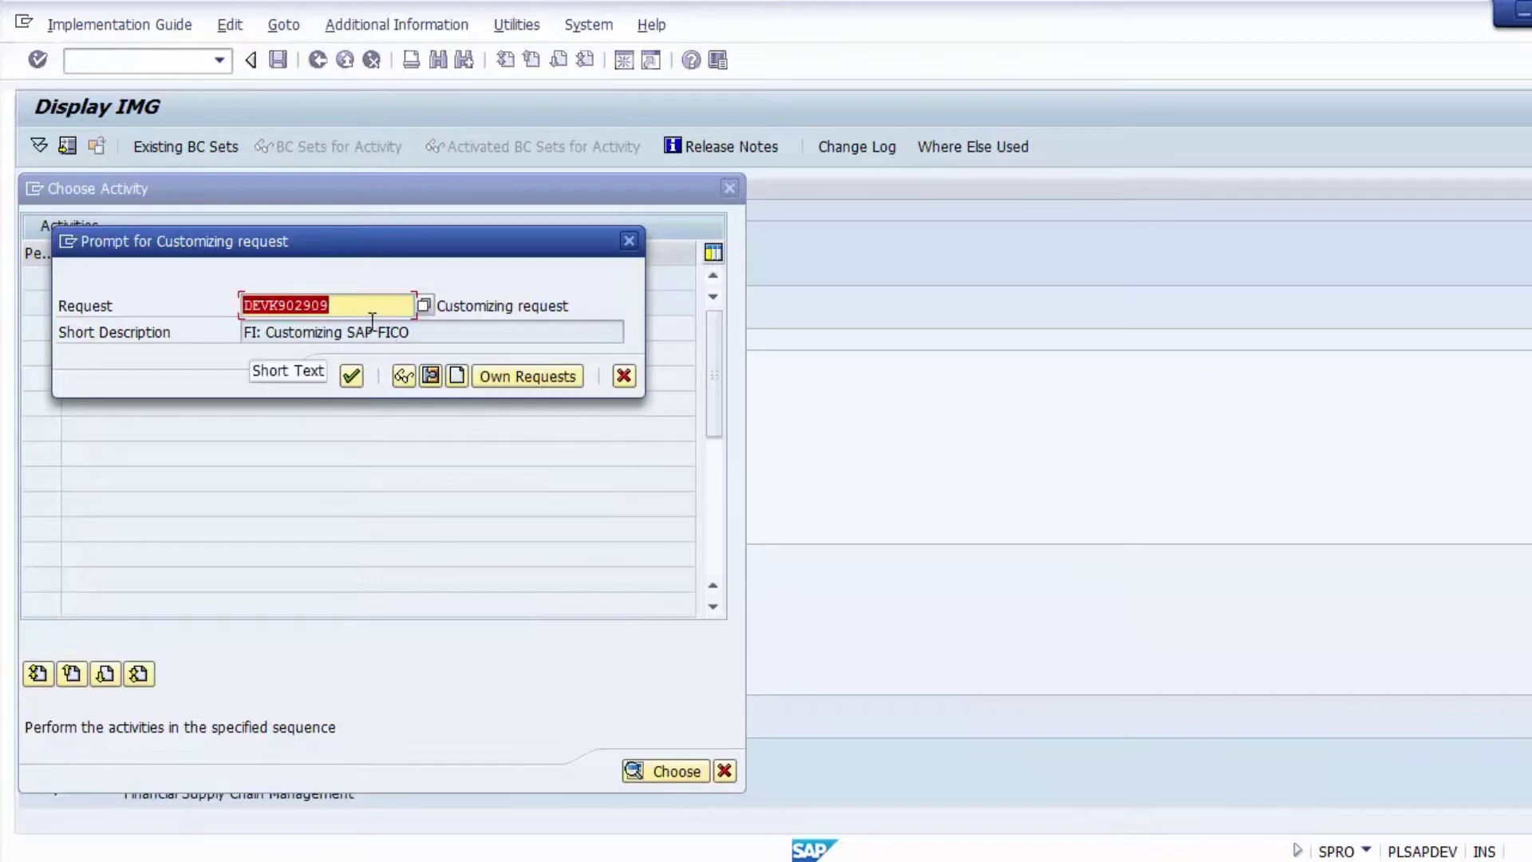
{"action": "left_click_drag", "start_coordinate": [358, 305], "coordinate": [231, 301]}
{"action": "left_click", "coordinate": [359, 307]}
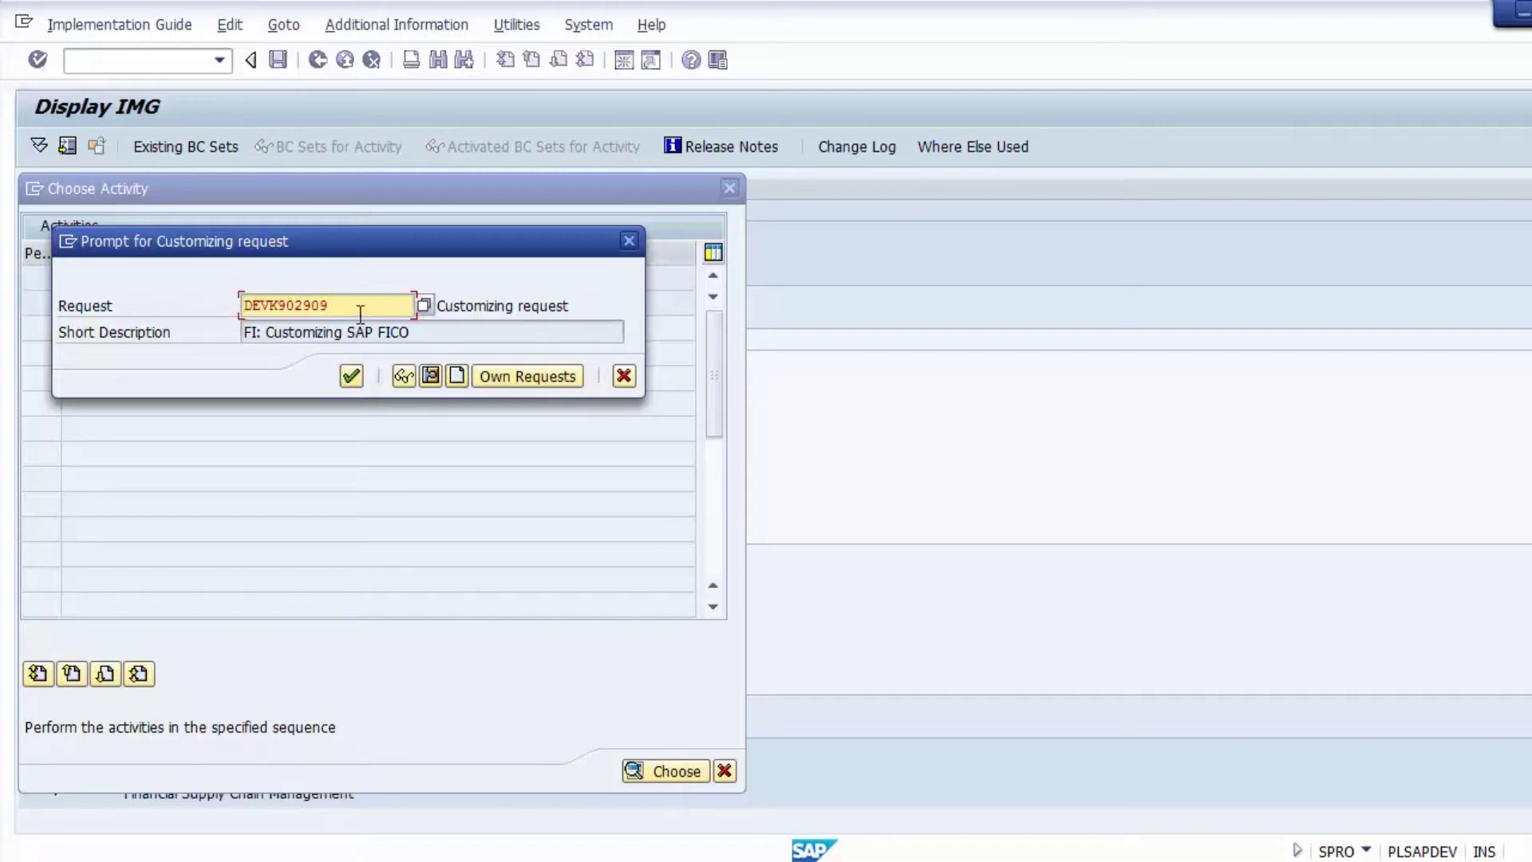
{"action": "left_click_drag", "start_coordinate": [349, 310], "coordinate": [243, 306]}
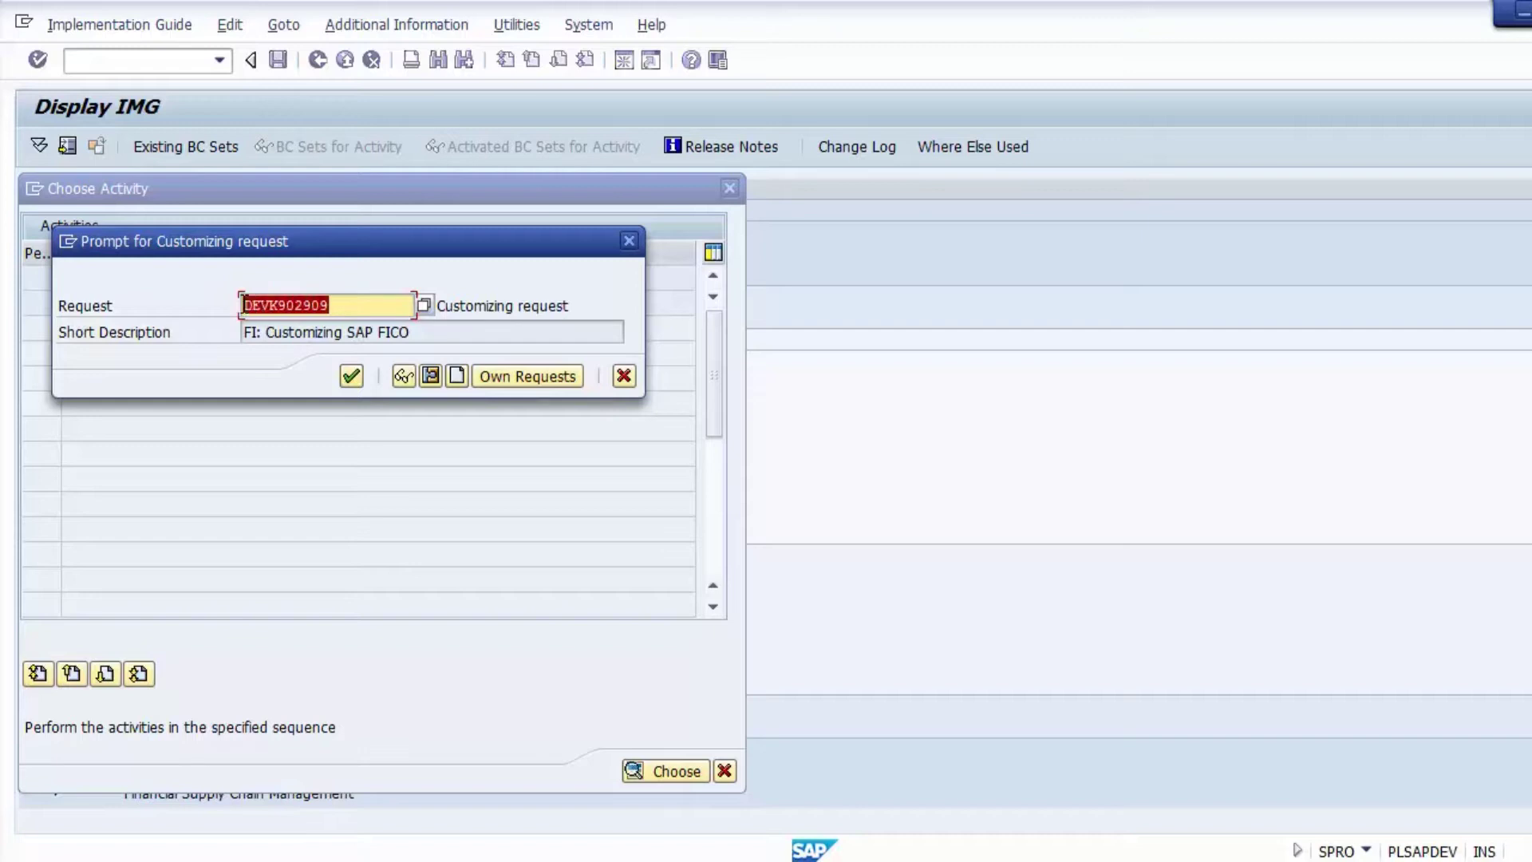
{"action": "left_click", "coordinate": [350, 376]}
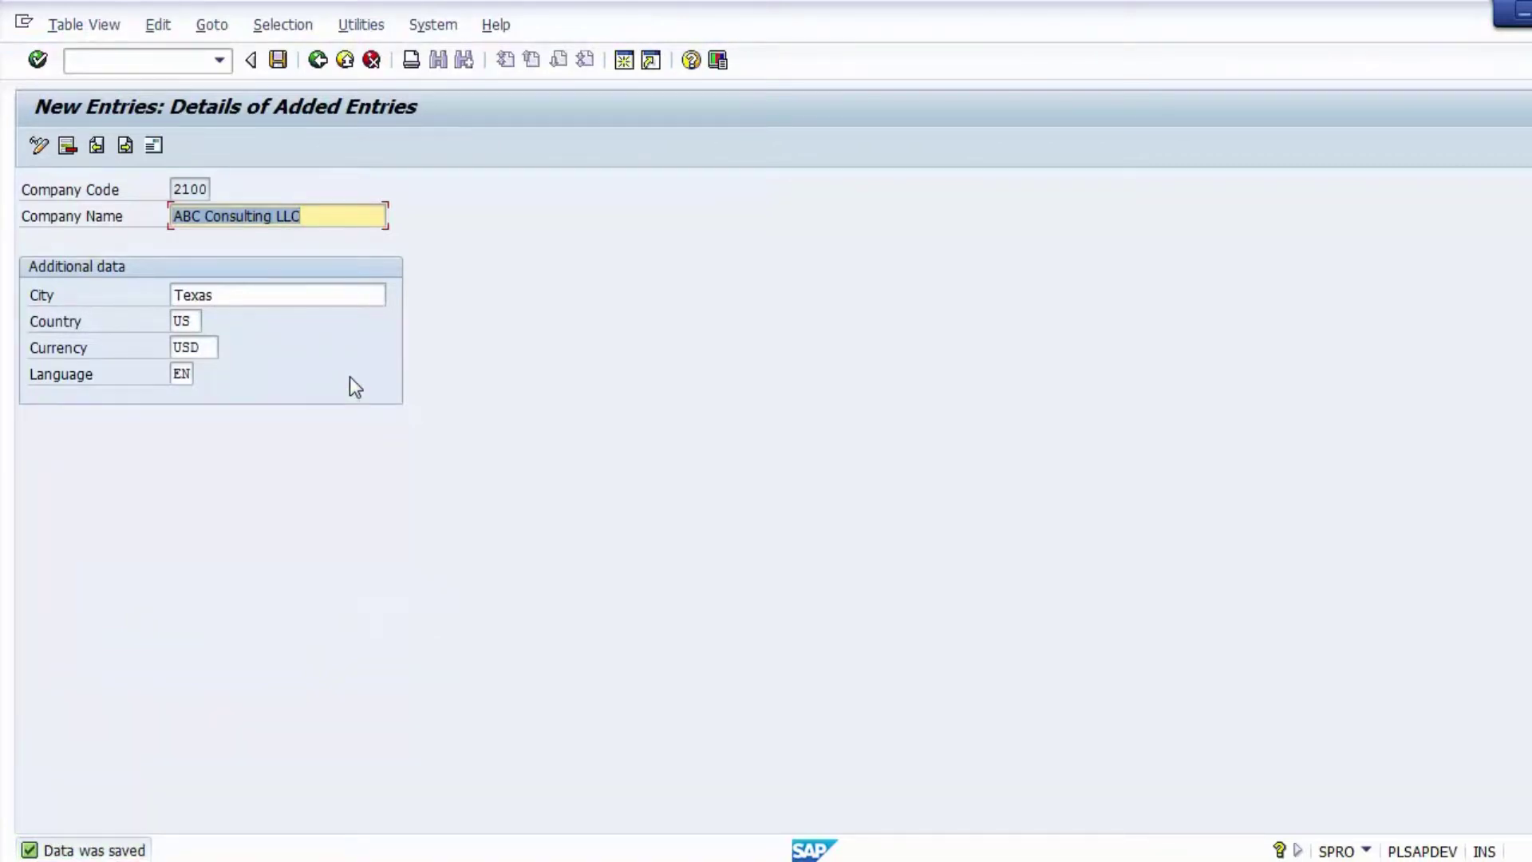
{"action": "left_click", "coordinate": [317, 65]}
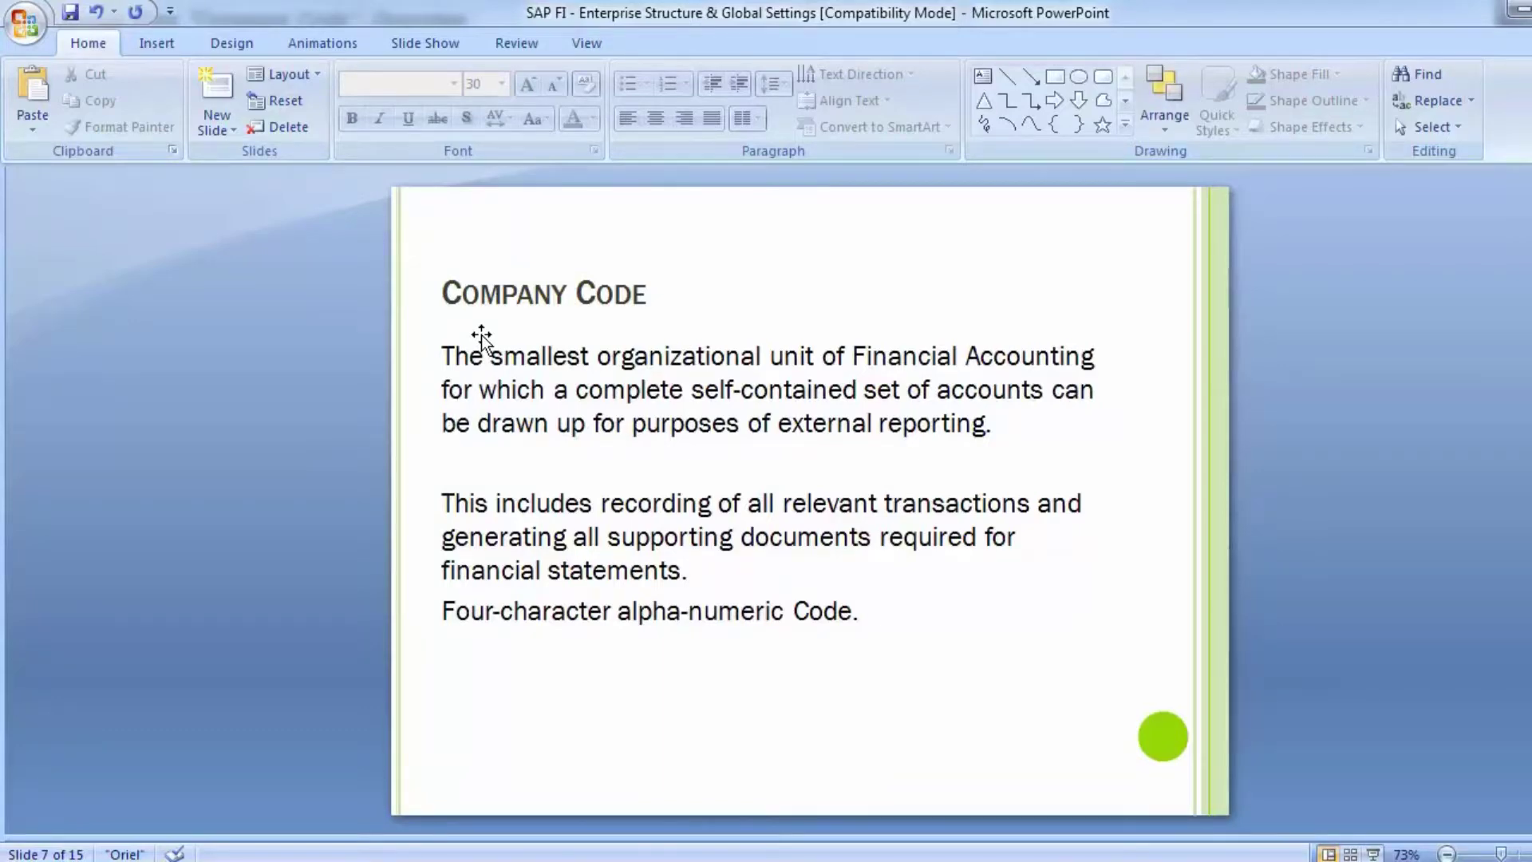
Go back to the Enterprise Structure Configuration Steps slide in PowerPoint and review the company to company code assignment step
{"action": "key", "text": "Page_Up"}
{"action": "key", "text": "Page_Up"}
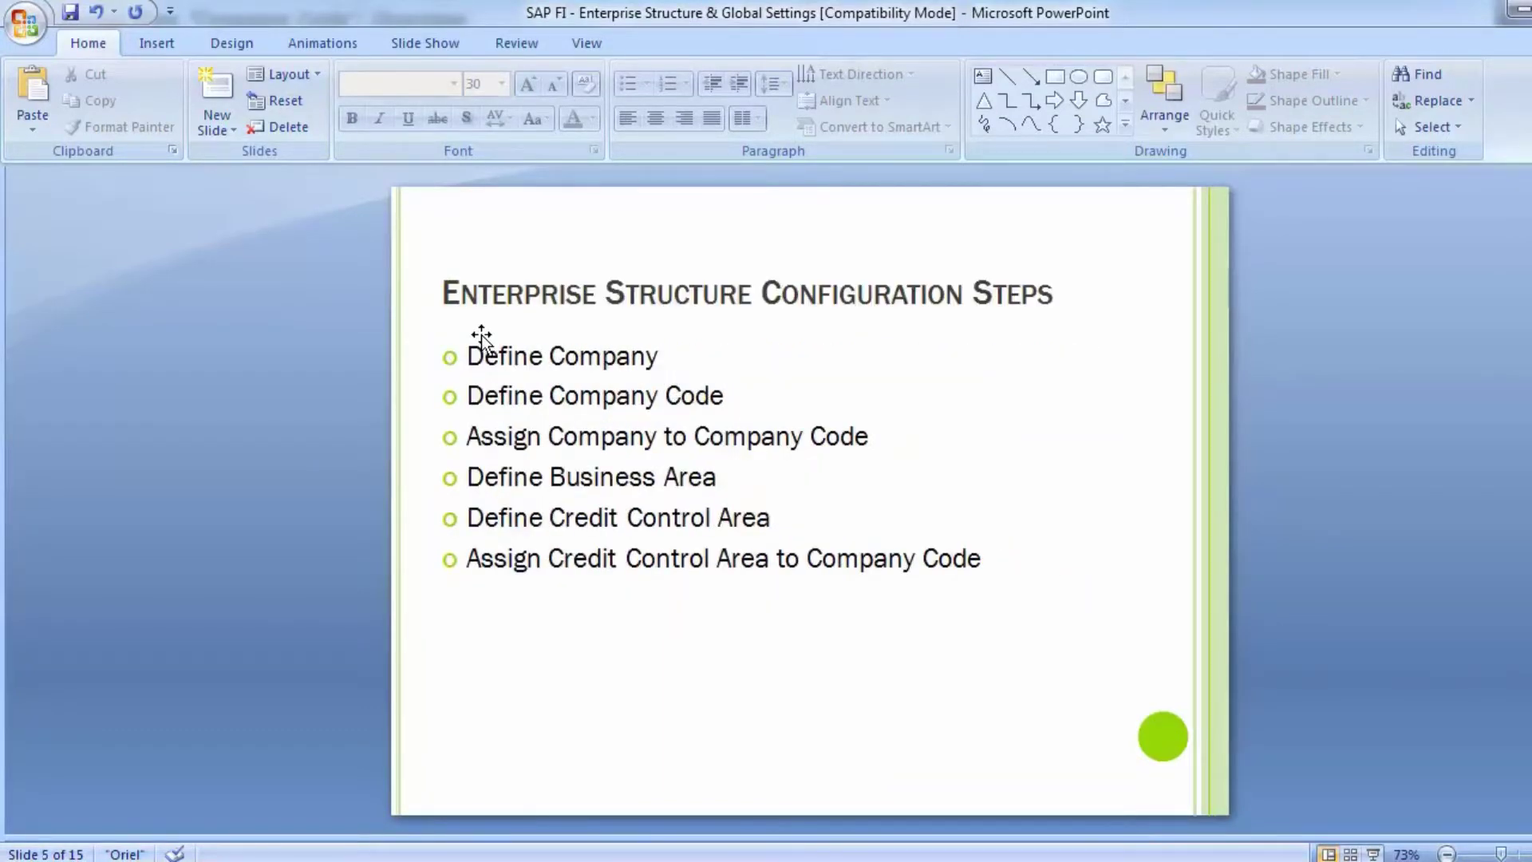
{"action": "left_click", "coordinate": [527, 356]}
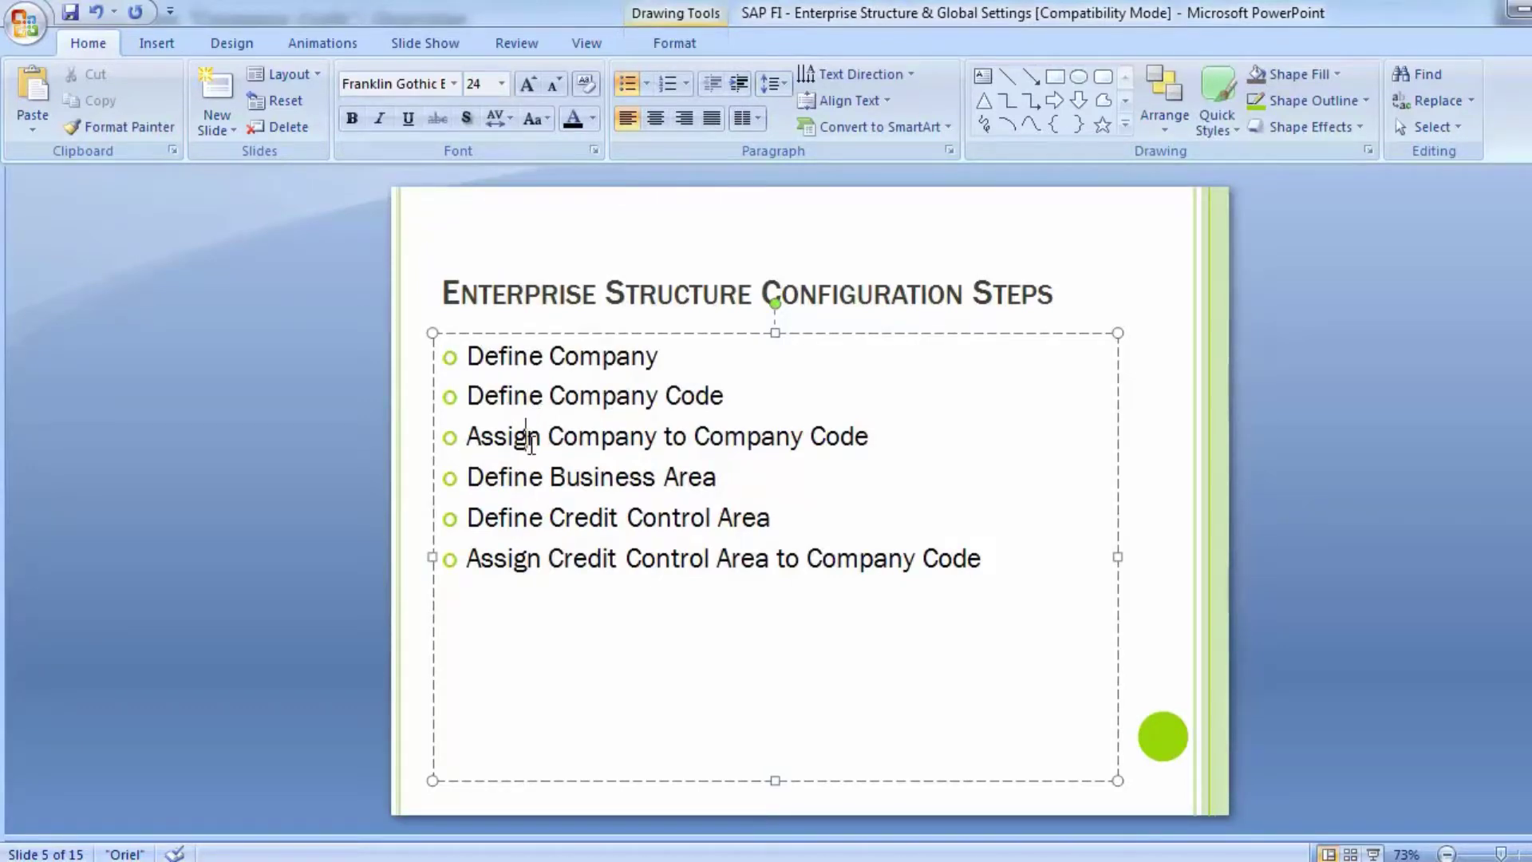
{"action": "left_click", "coordinate": [469, 440]}
{"action": "left_click_drag", "start_coordinate": [470, 440], "coordinate": [812, 418]}
{"action": "left_click", "coordinate": [231, 501]}
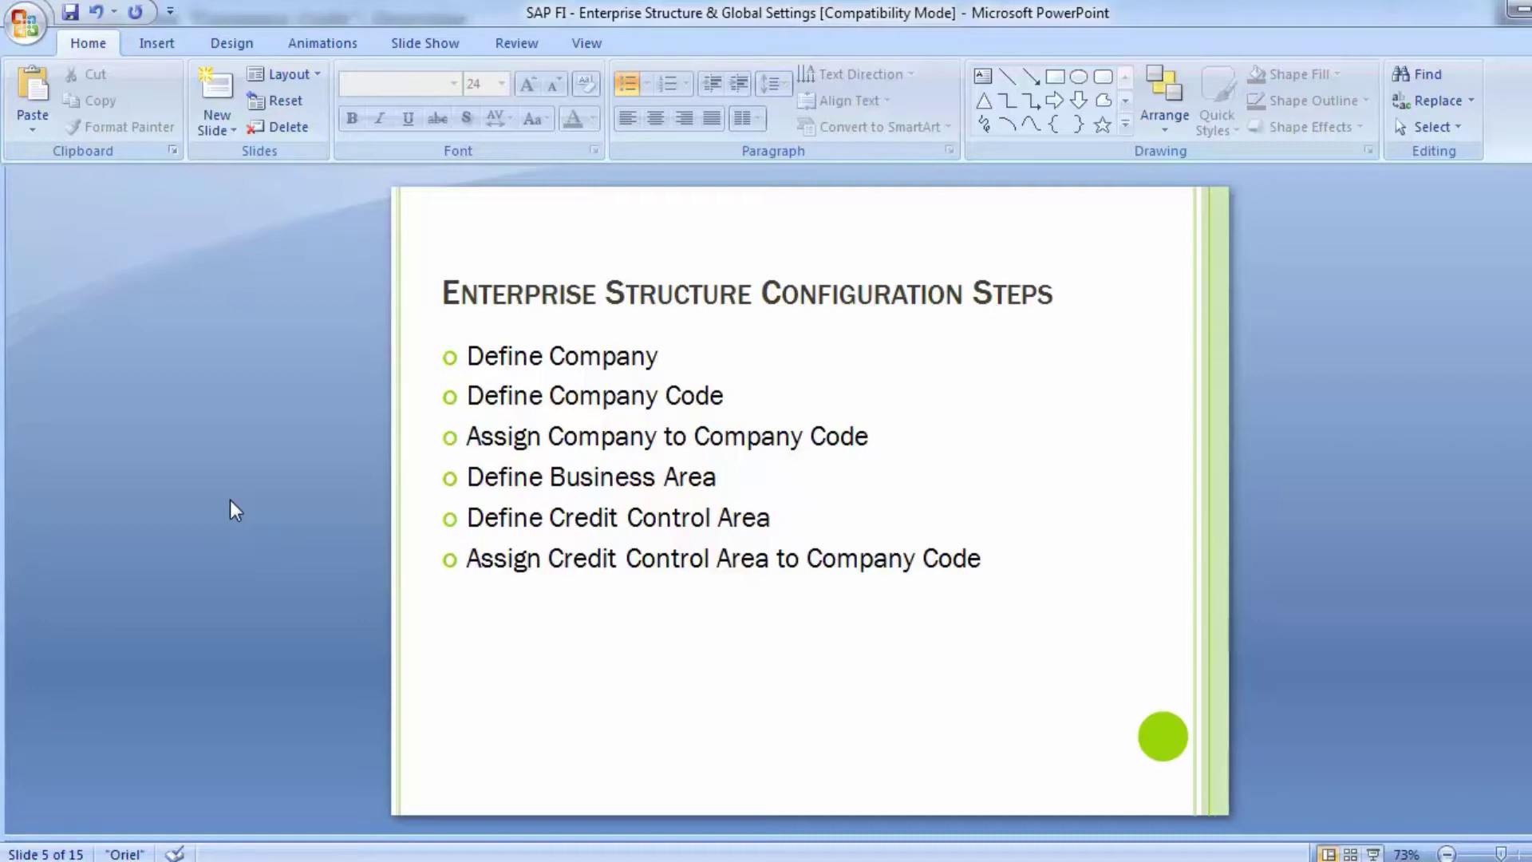
Switch back to SAP, leave the company code activity and collapse the Definition branch of Enterprise Structure
{"action": "key", "text": "alt+Tab"}
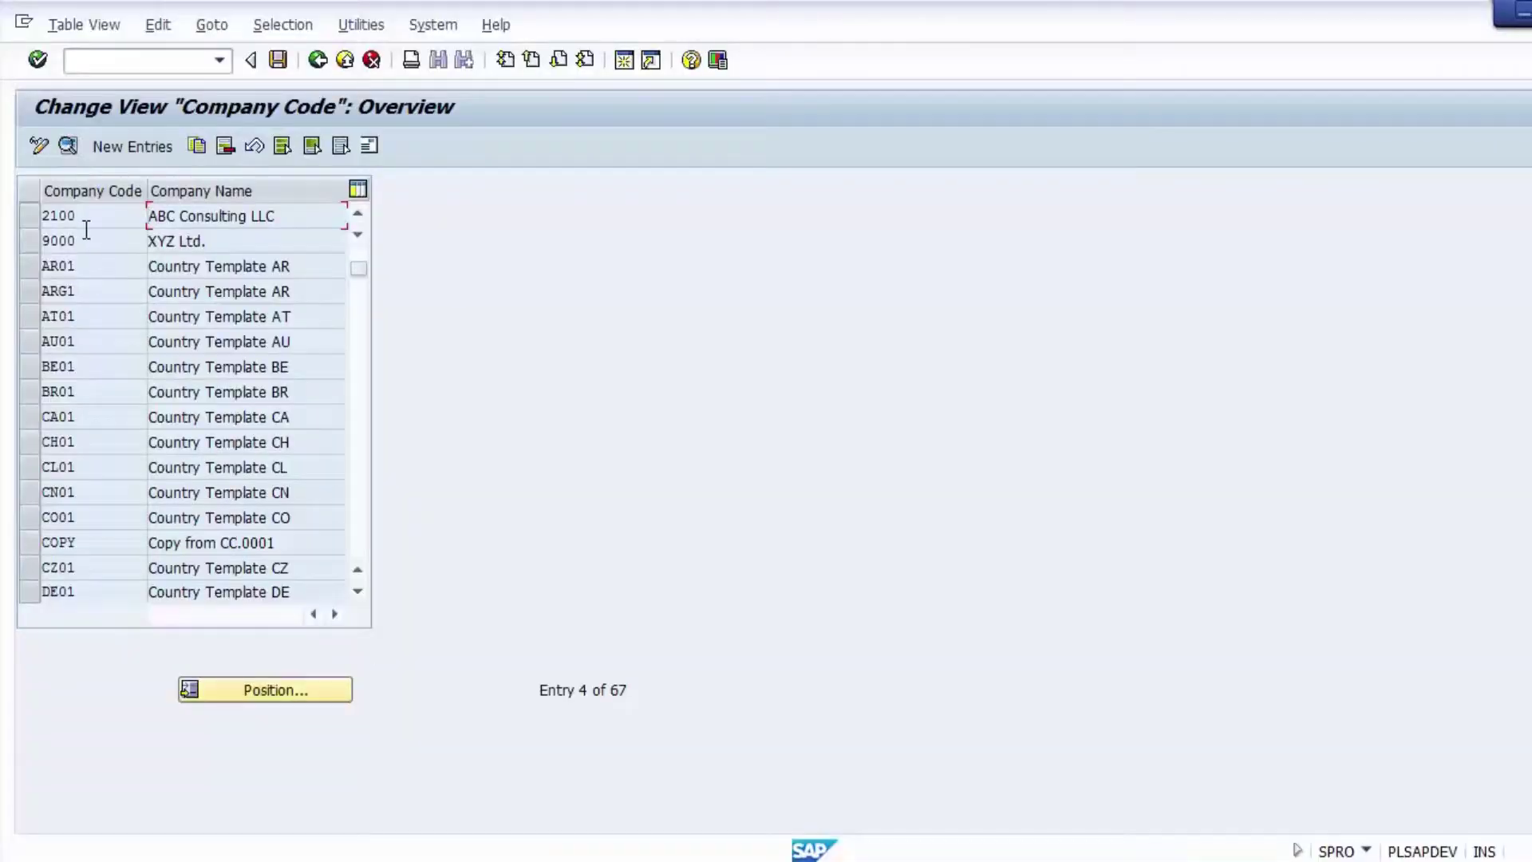
{"action": "left_click", "coordinate": [318, 60]}
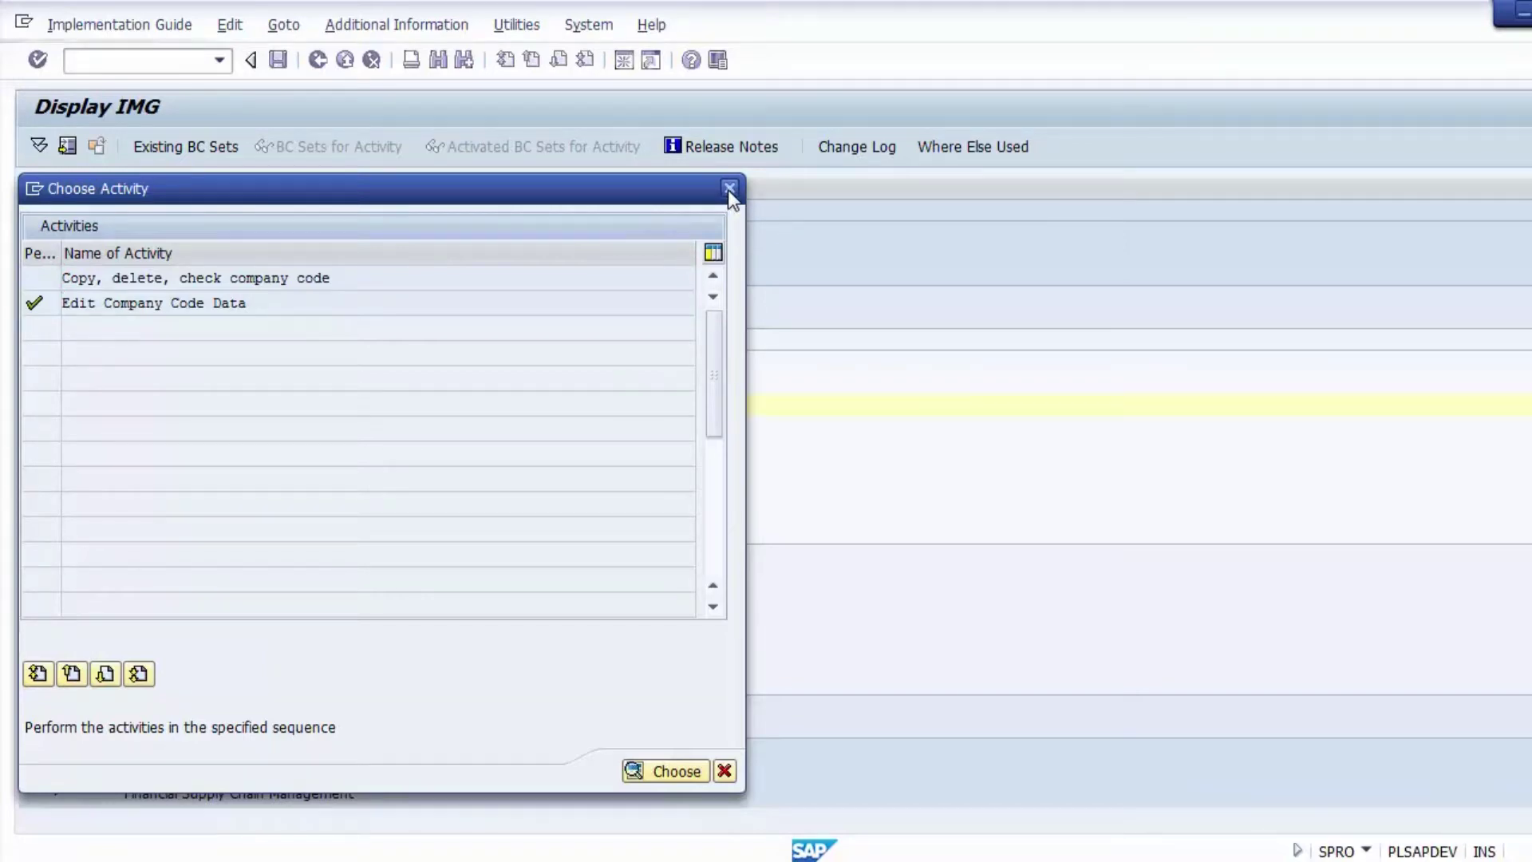
{"action": "left_click", "coordinate": [728, 189]}
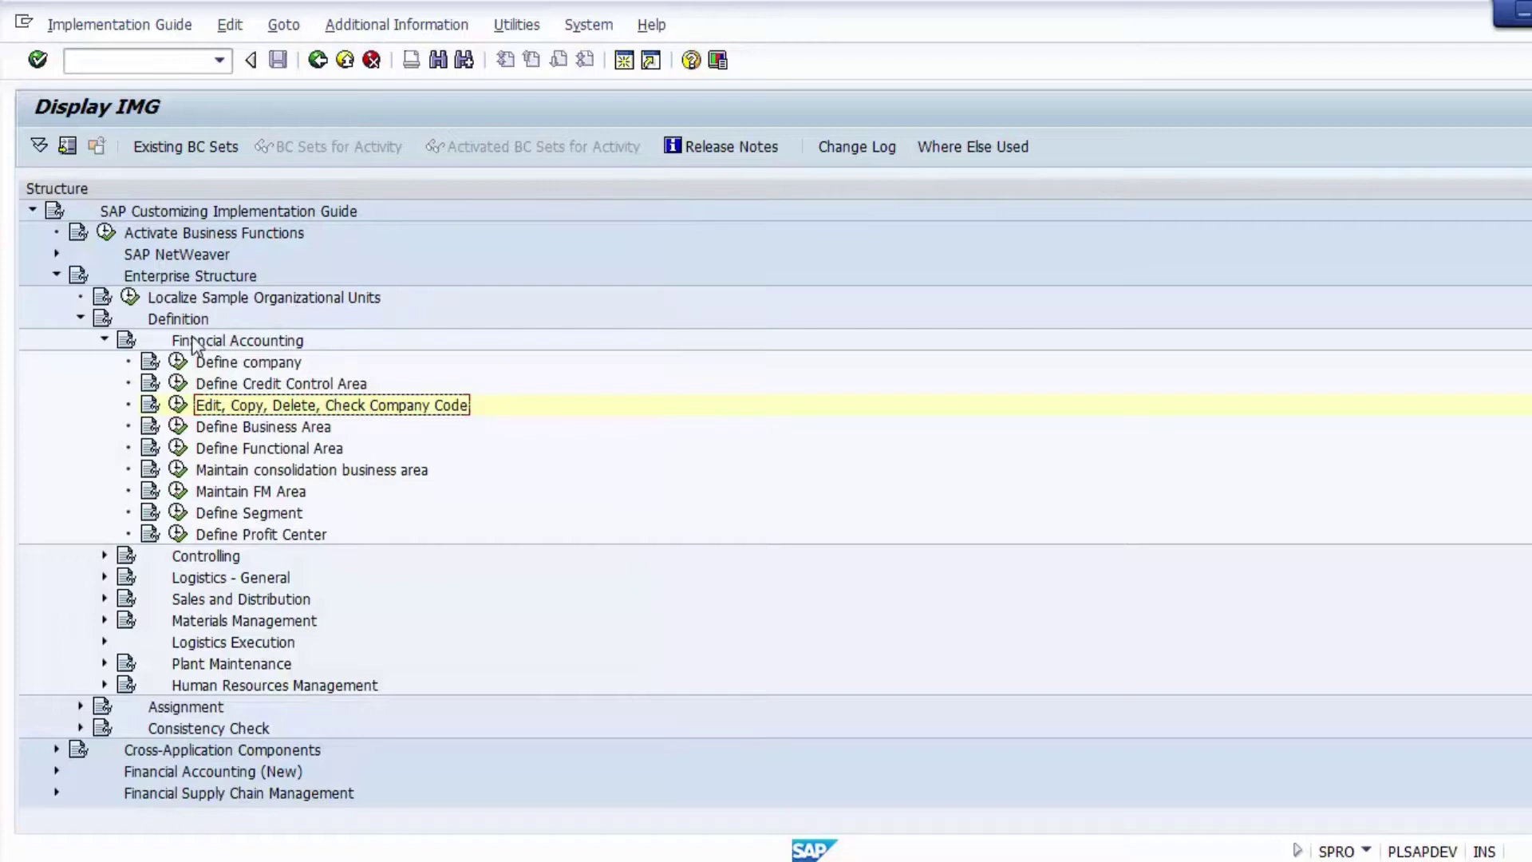
{"action": "left_click", "coordinate": [104, 341]}
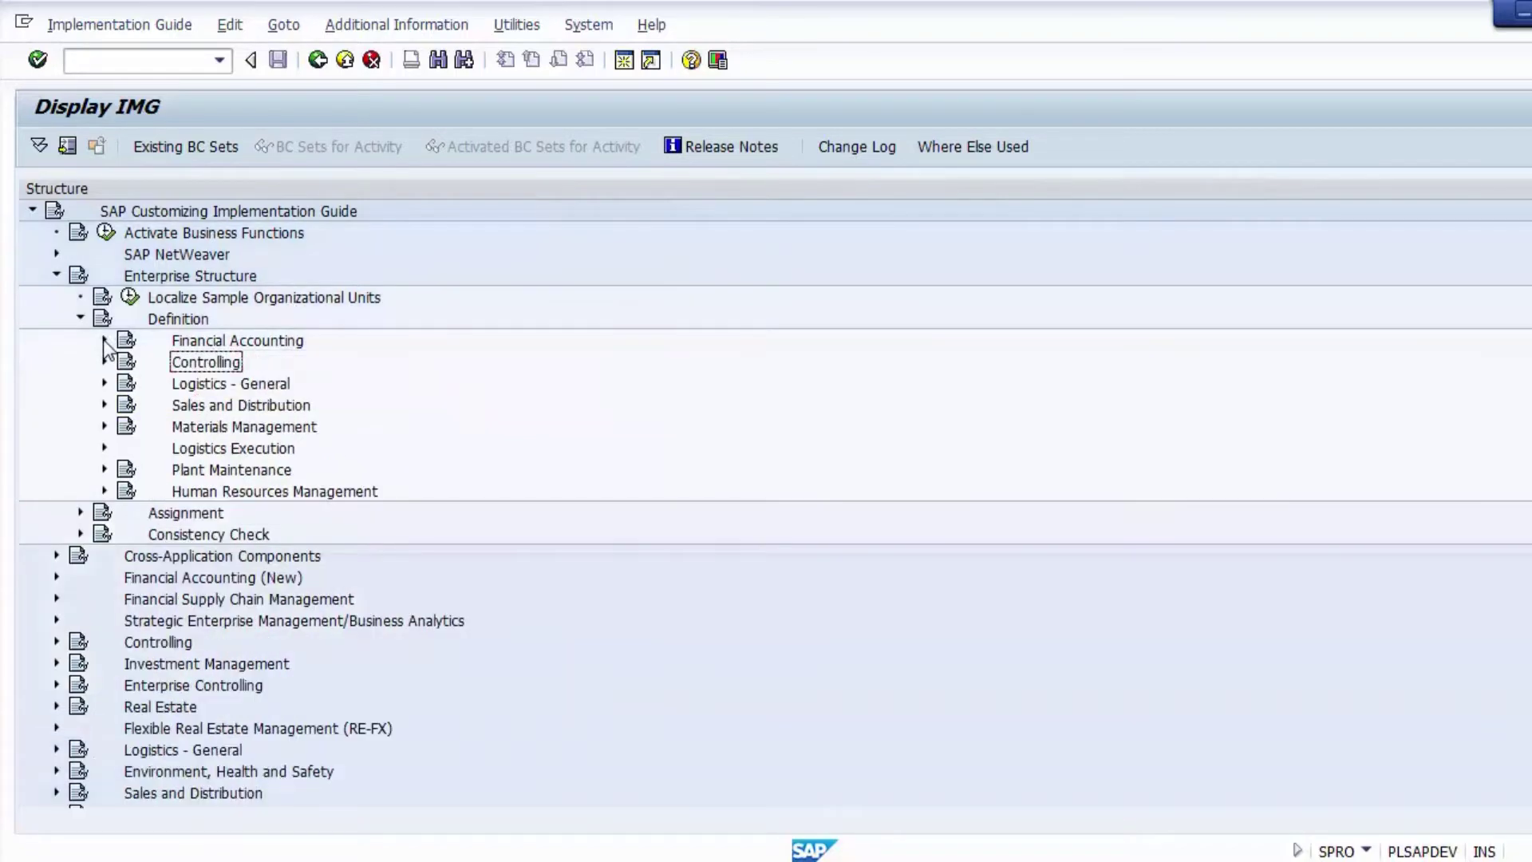
{"action": "left_click", "coordinate": [80, 319]}
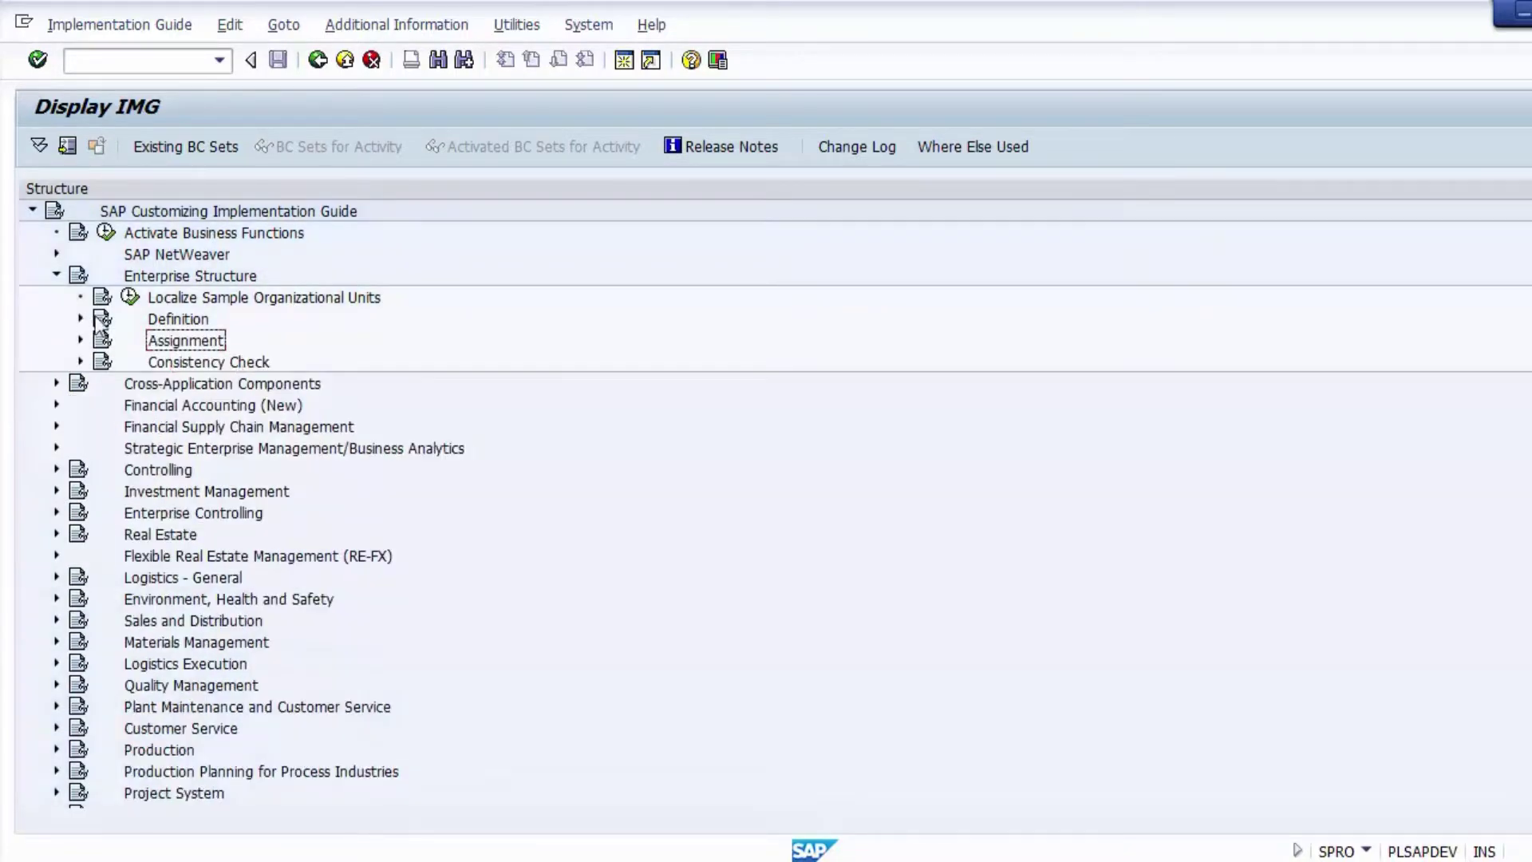
Open the Assign company code to company activity under the Financial Accounting assignments of Enterprise Structure
{"action": "left_click", "coordinate": [174, 323]}
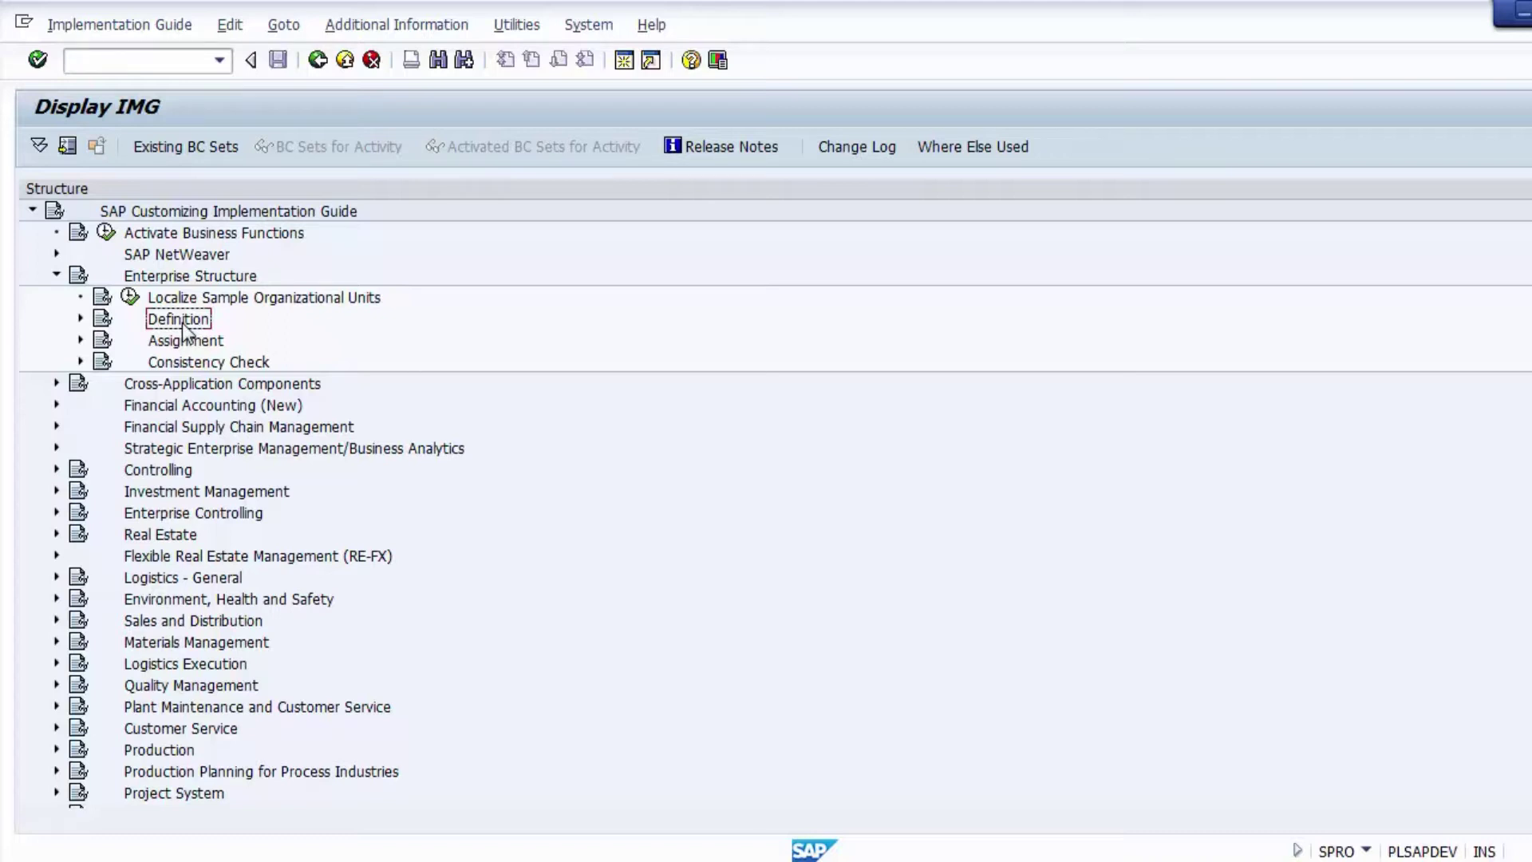
{"action": "left_click", "coordinate": [81, 341]}
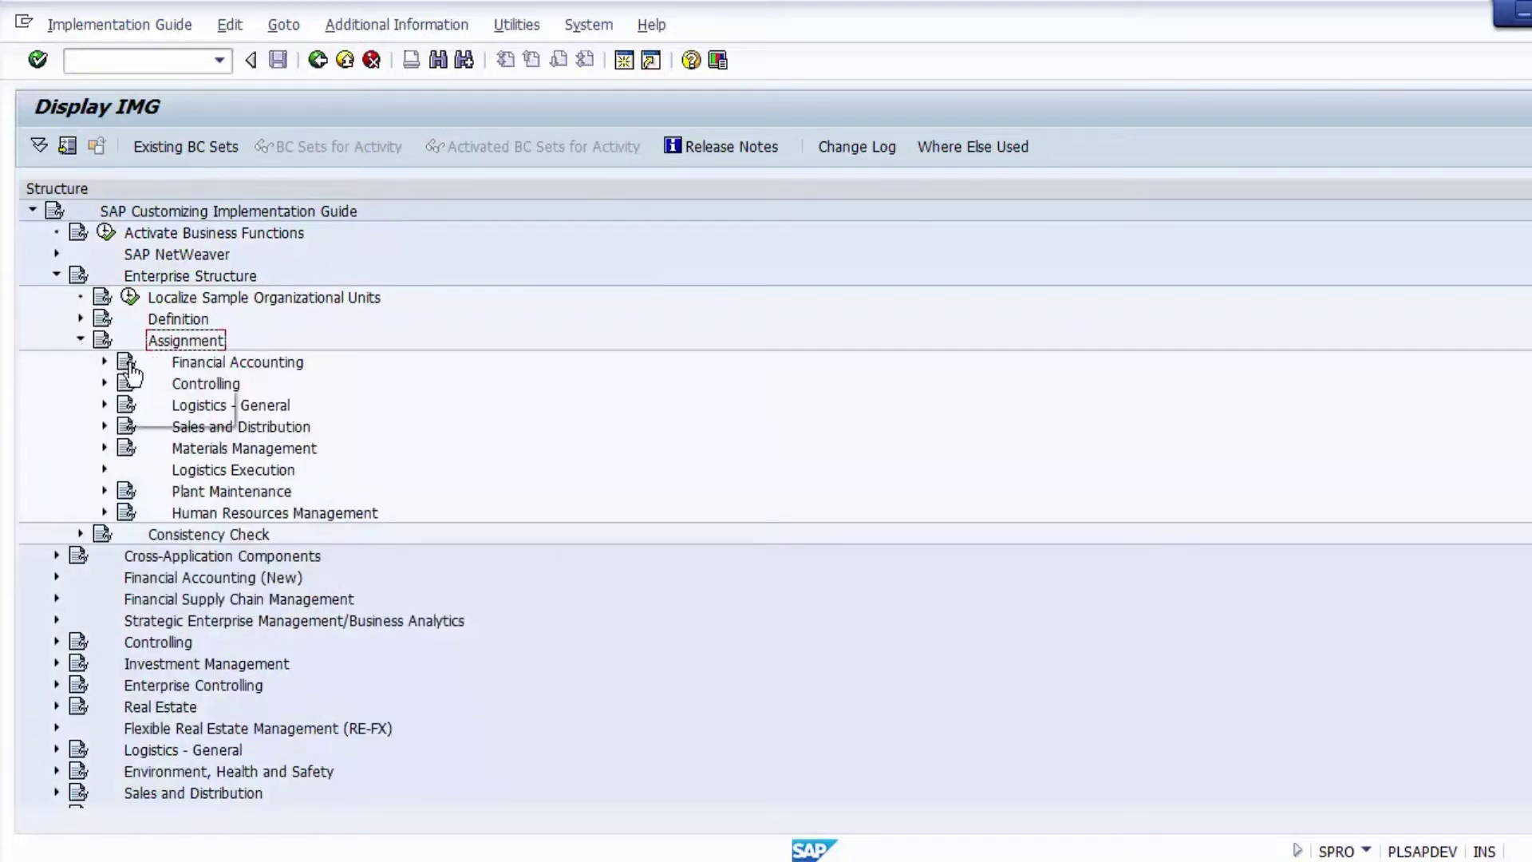
{"action": "left_click", "coordinate": [185, 363]}
{"action": "left_click", "coordinate": [105, 362]}
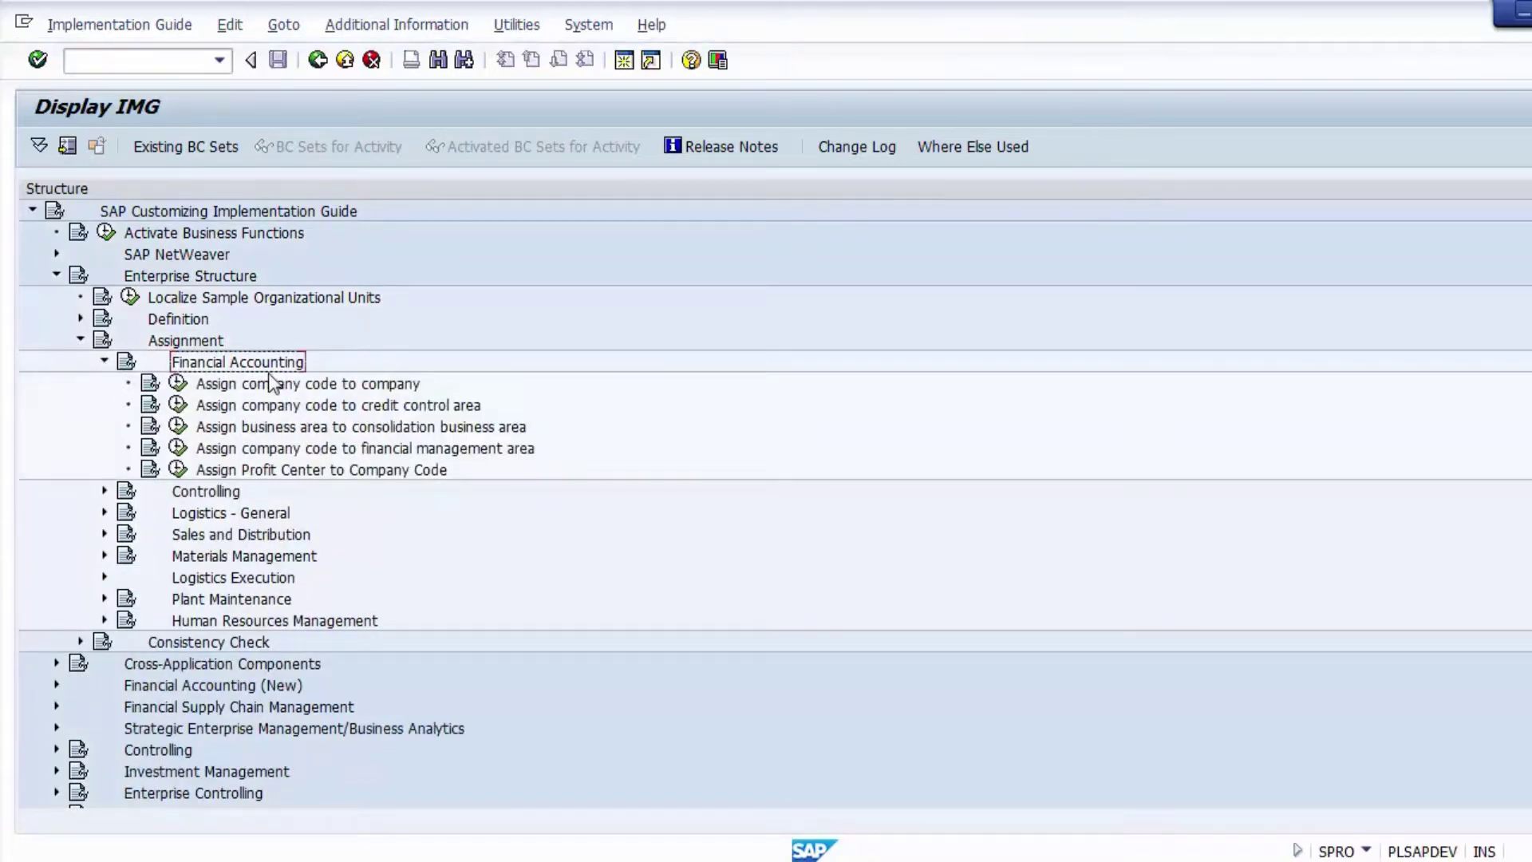
{"action": "left_click", "coordinate": [281, 390]}
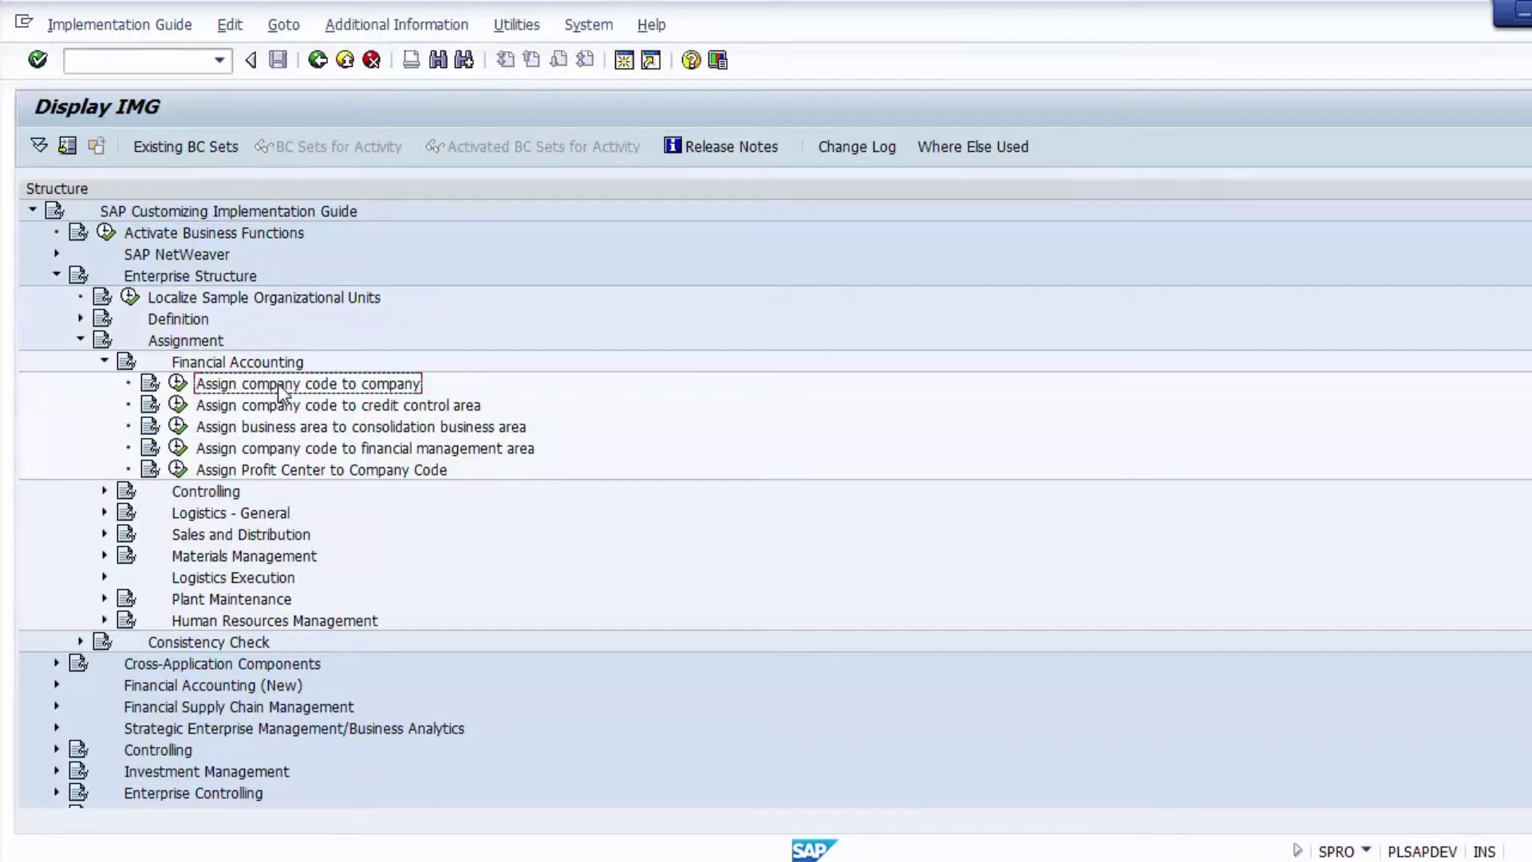
{"action": "left_click", "coordinate": [177, 384]}
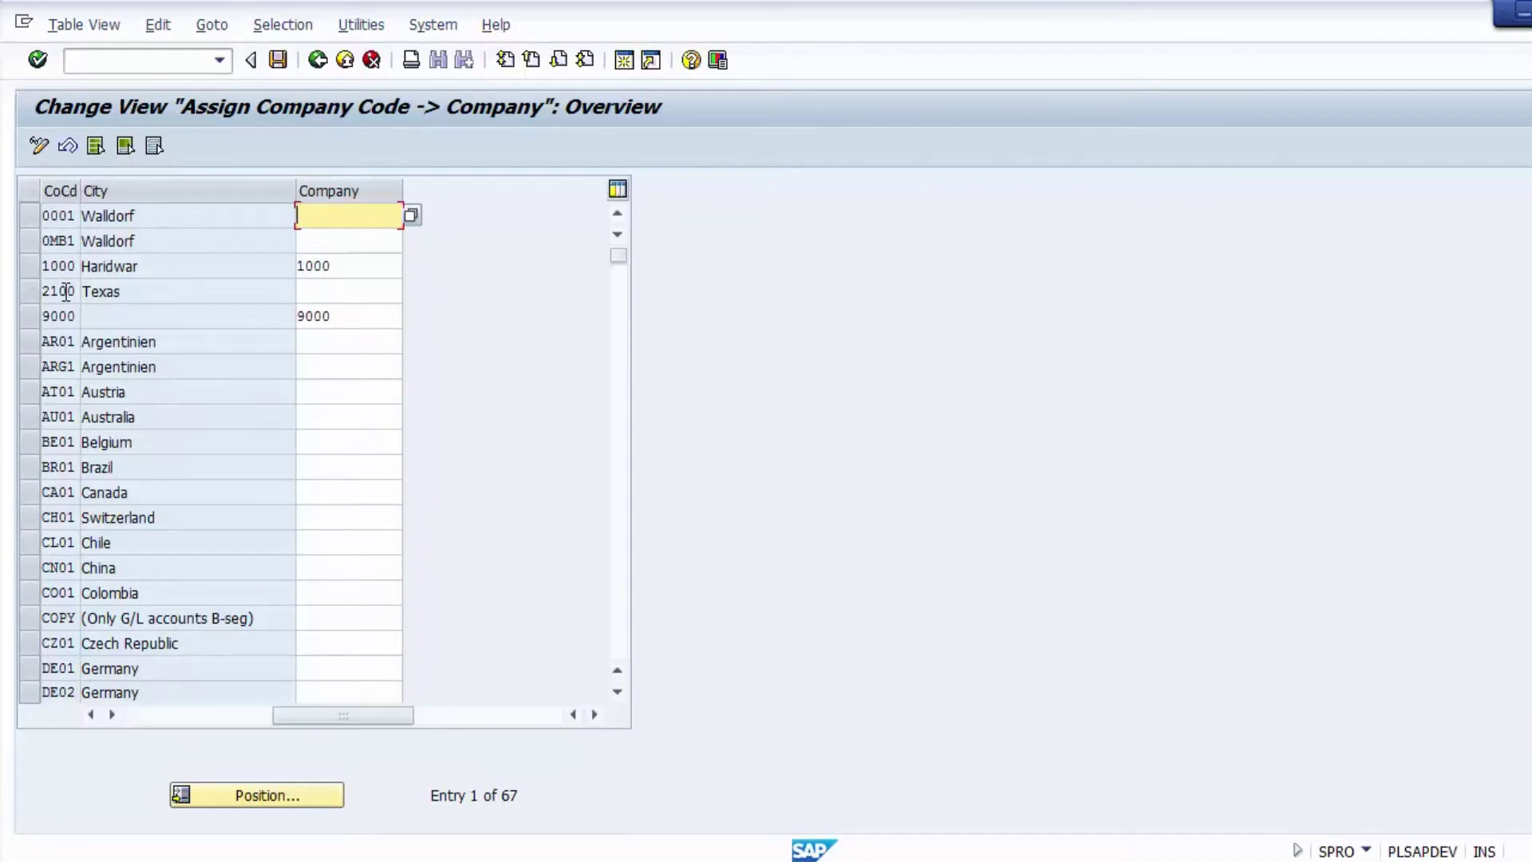
Assign company 2000 ABC Group to company code 2100 by picking it from the list of companies
{"action": "left_click", "coordinate": [29, 294]}
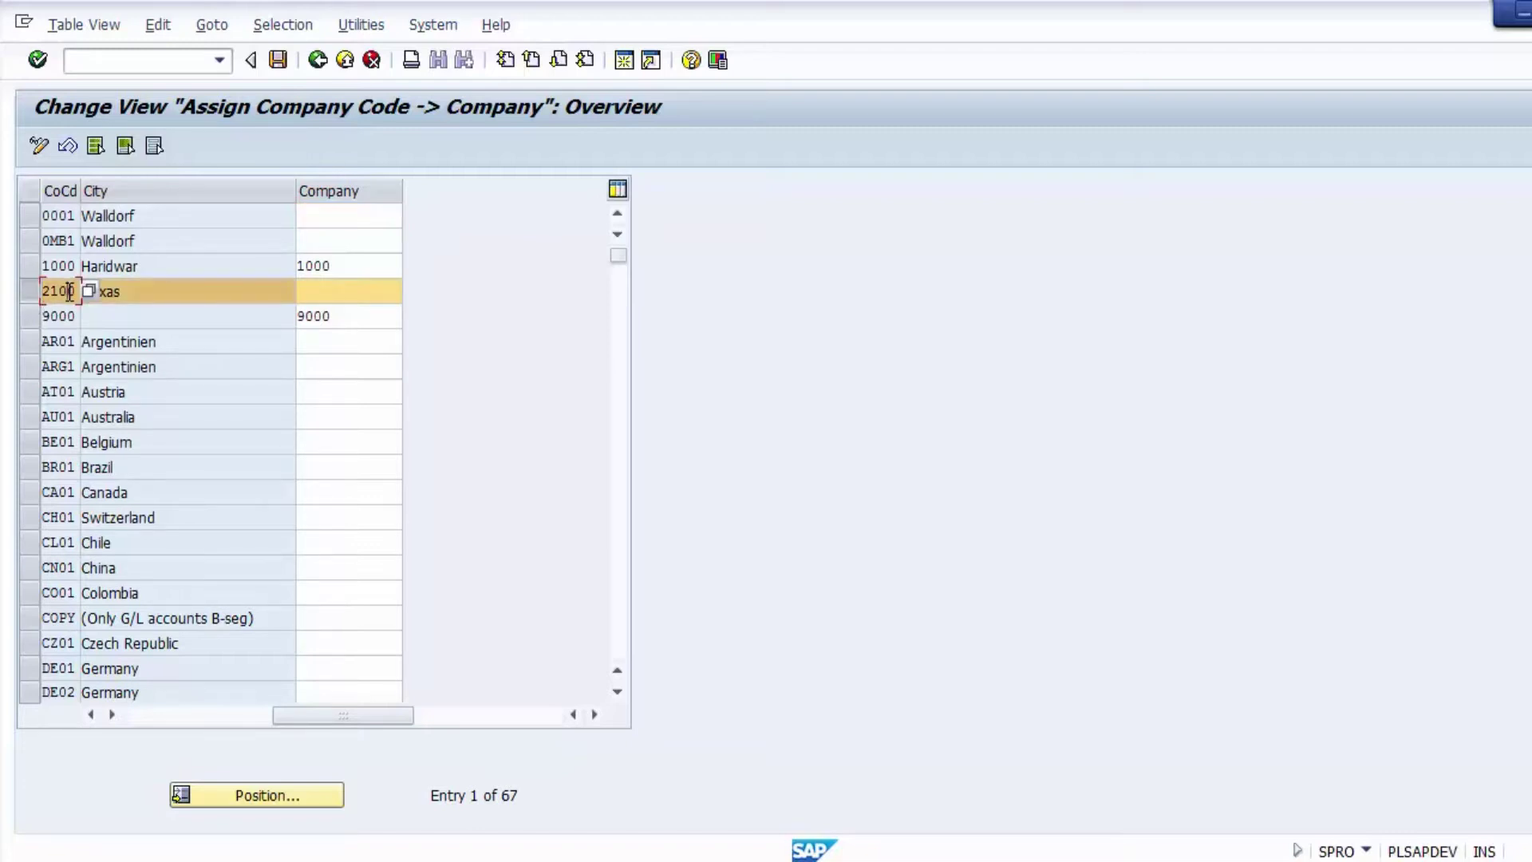
{"action": "left_click", "coordinate": [151, 291]}
{"action": "left_click", "coordinate": [324, 292]}
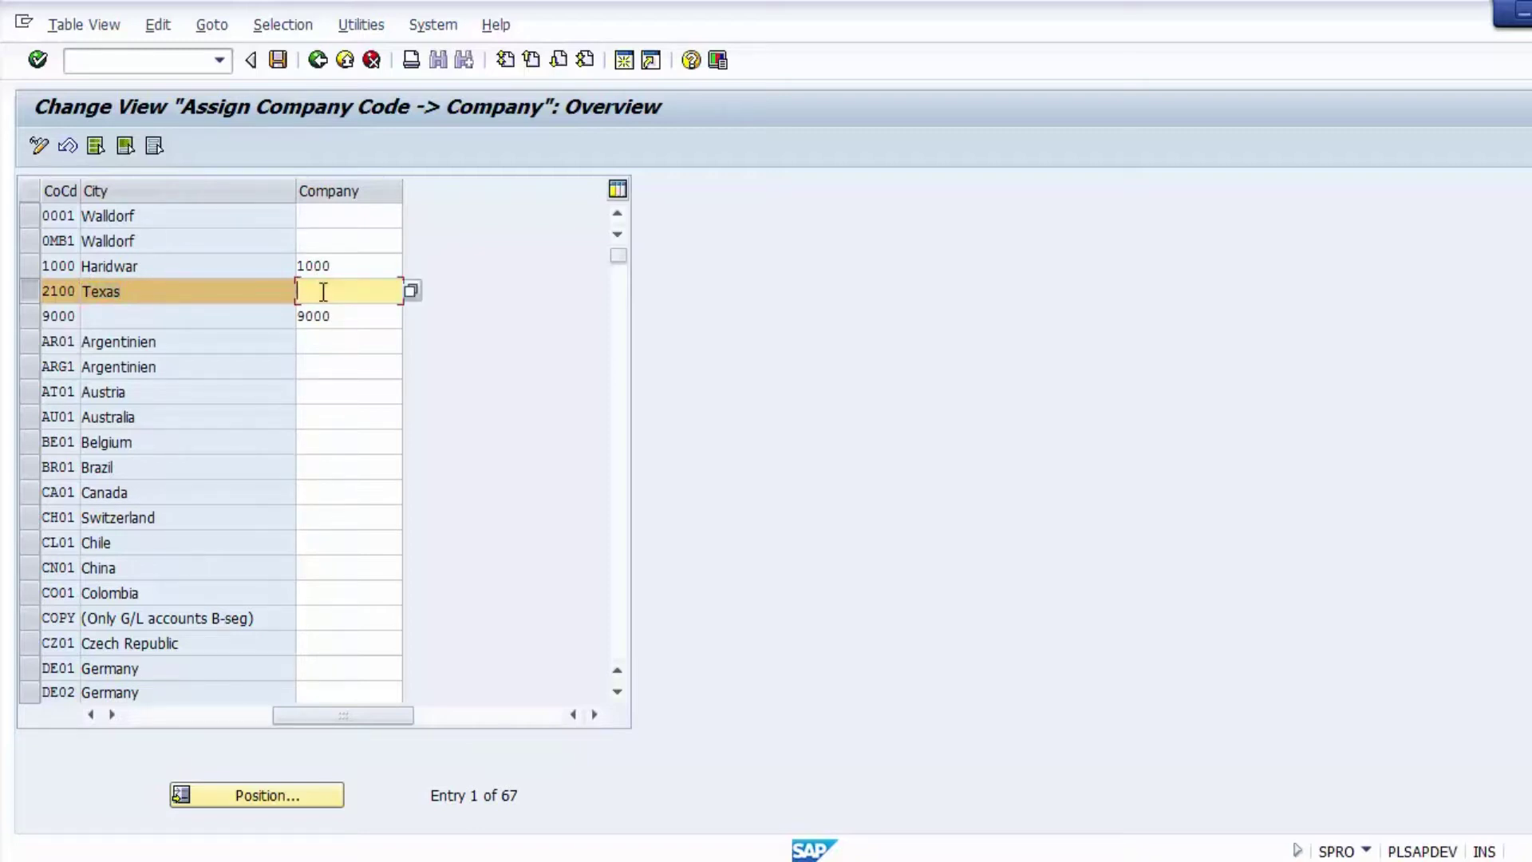
{"action": "left_click", "coordinate": [416, 304]}
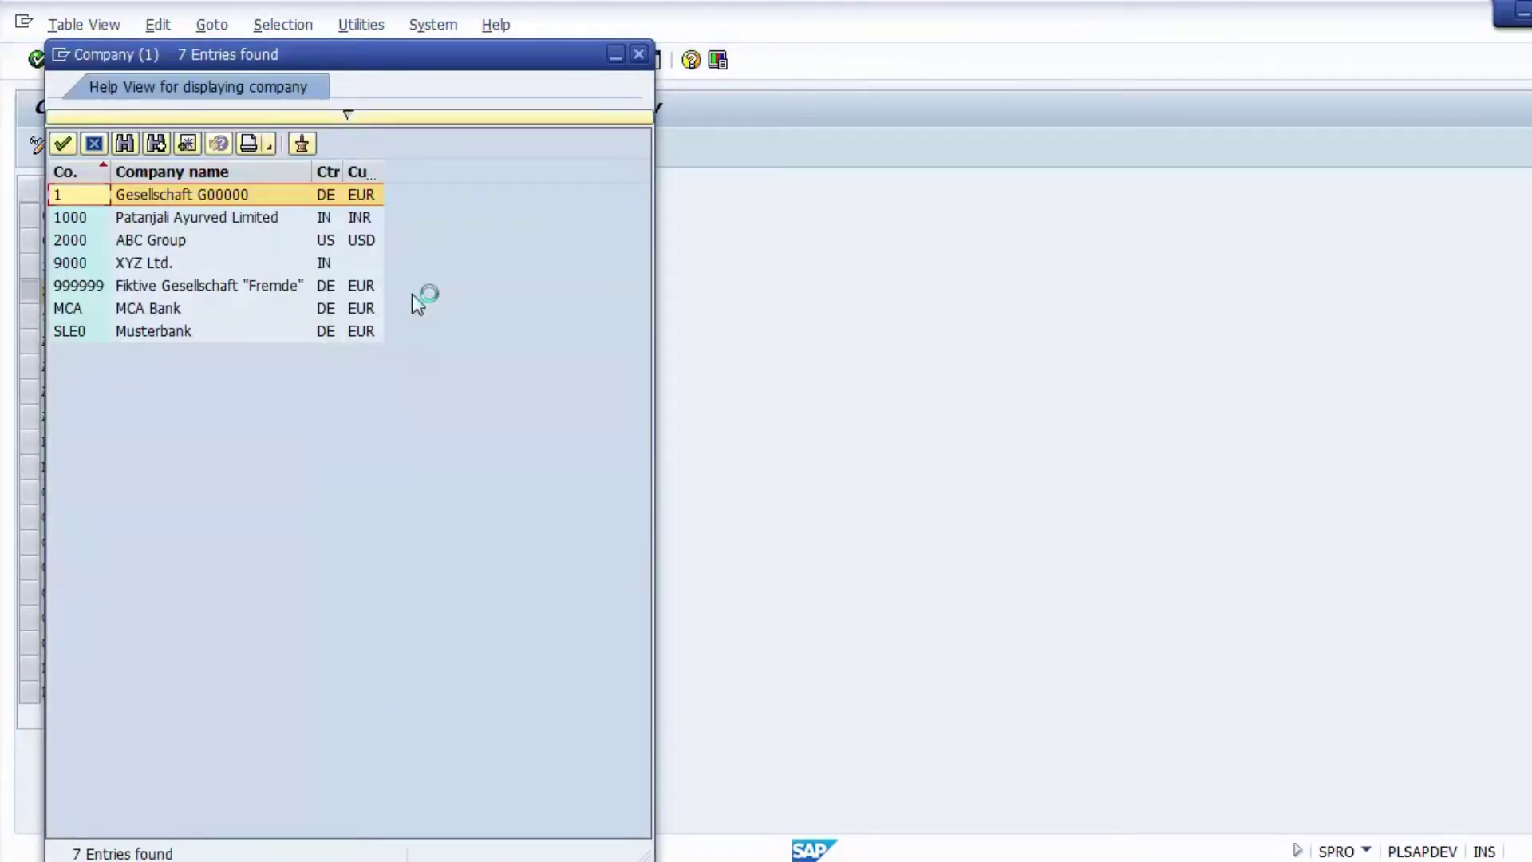
{"action": "key", "text": "Down"}
{"action": "key", "text": "Down"}
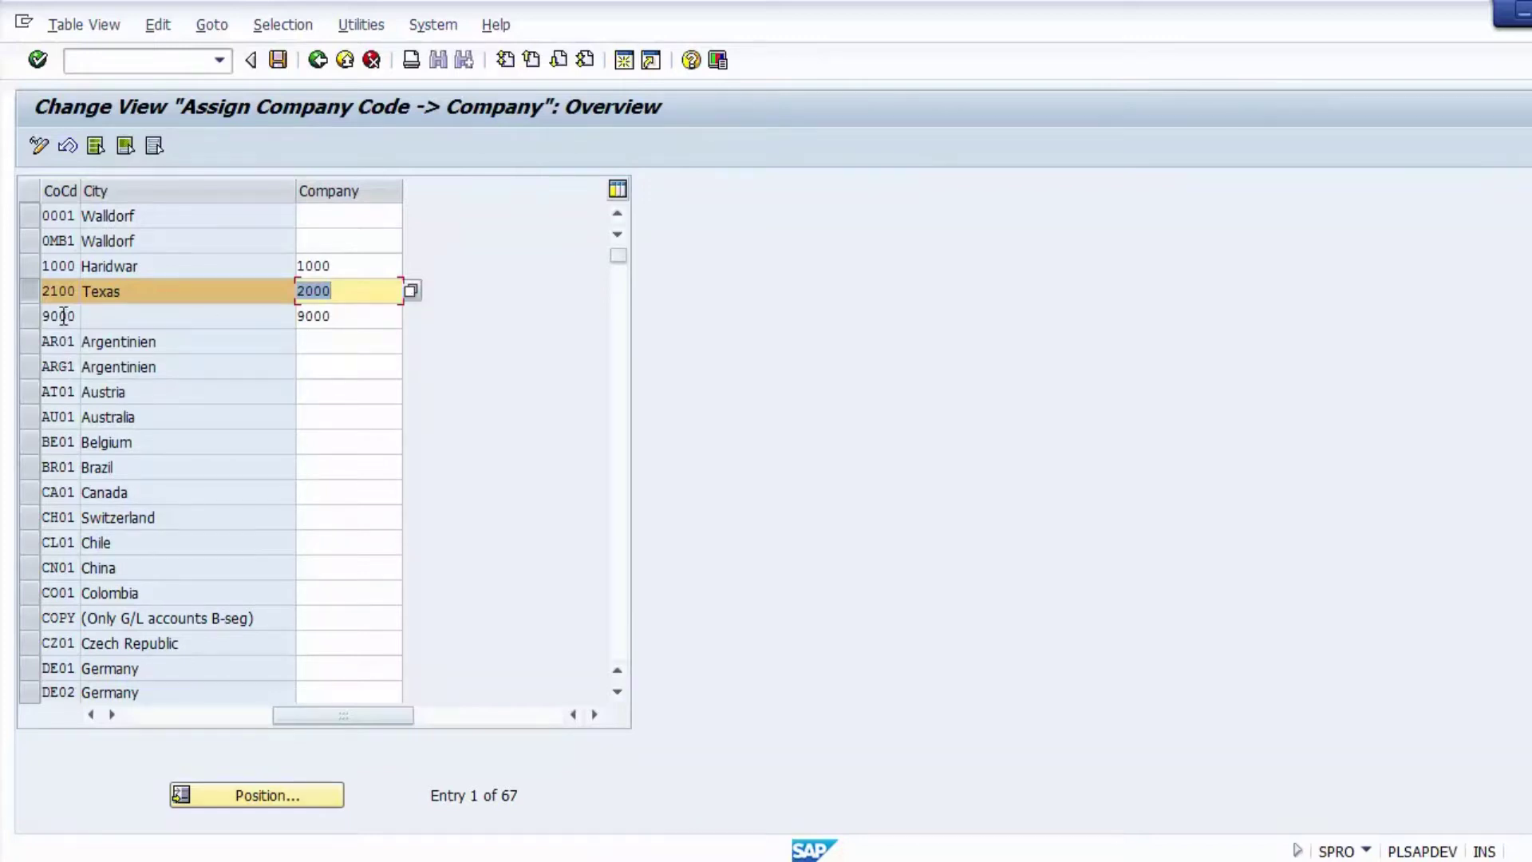
Save the assignment of company code 2100 to company 2000 in the SAP FICO customizing request and leave the activity
{"action": "left_click", "coordinate": [48, 292]}
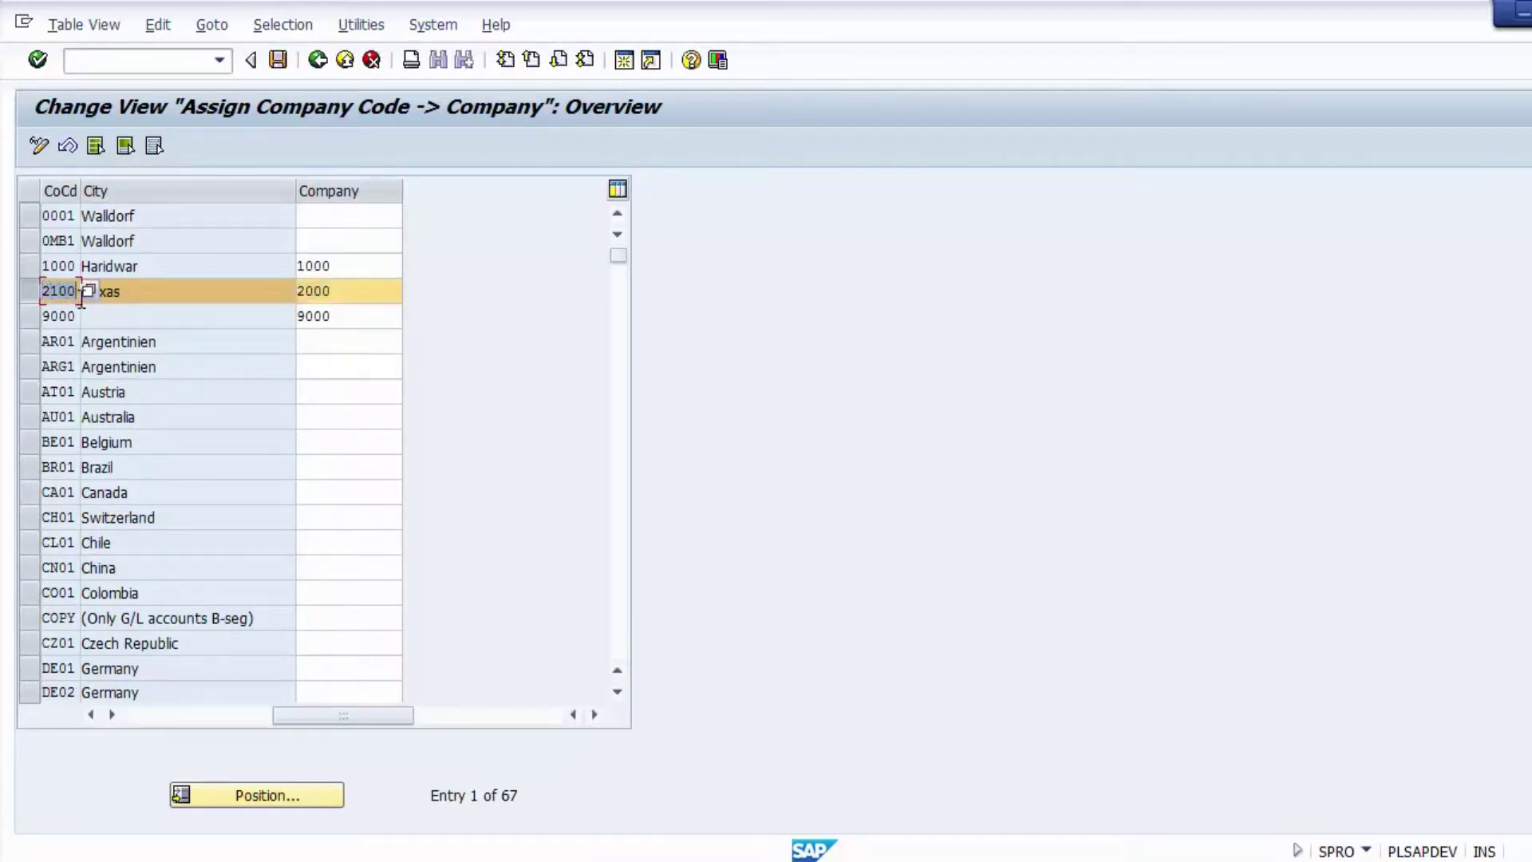
{"action": "left_click", "coordinate": [343, 296]}
{"action": "left_click_drag", "start_coordinate": [343, 297], "coordinate": [296, 289]}
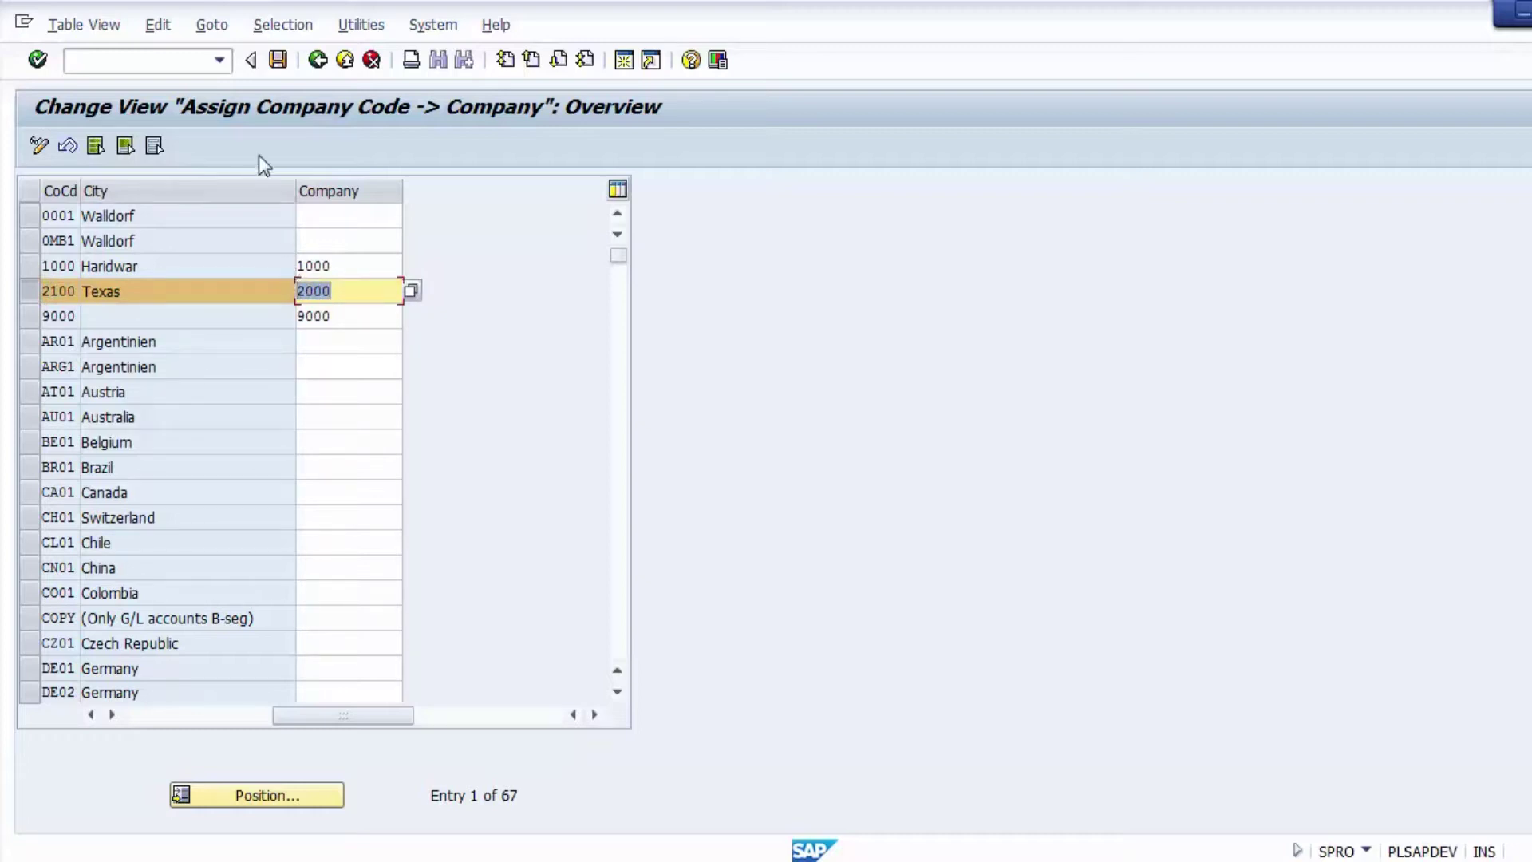
{"action": "left_click", "coordinate": [274, 66]}
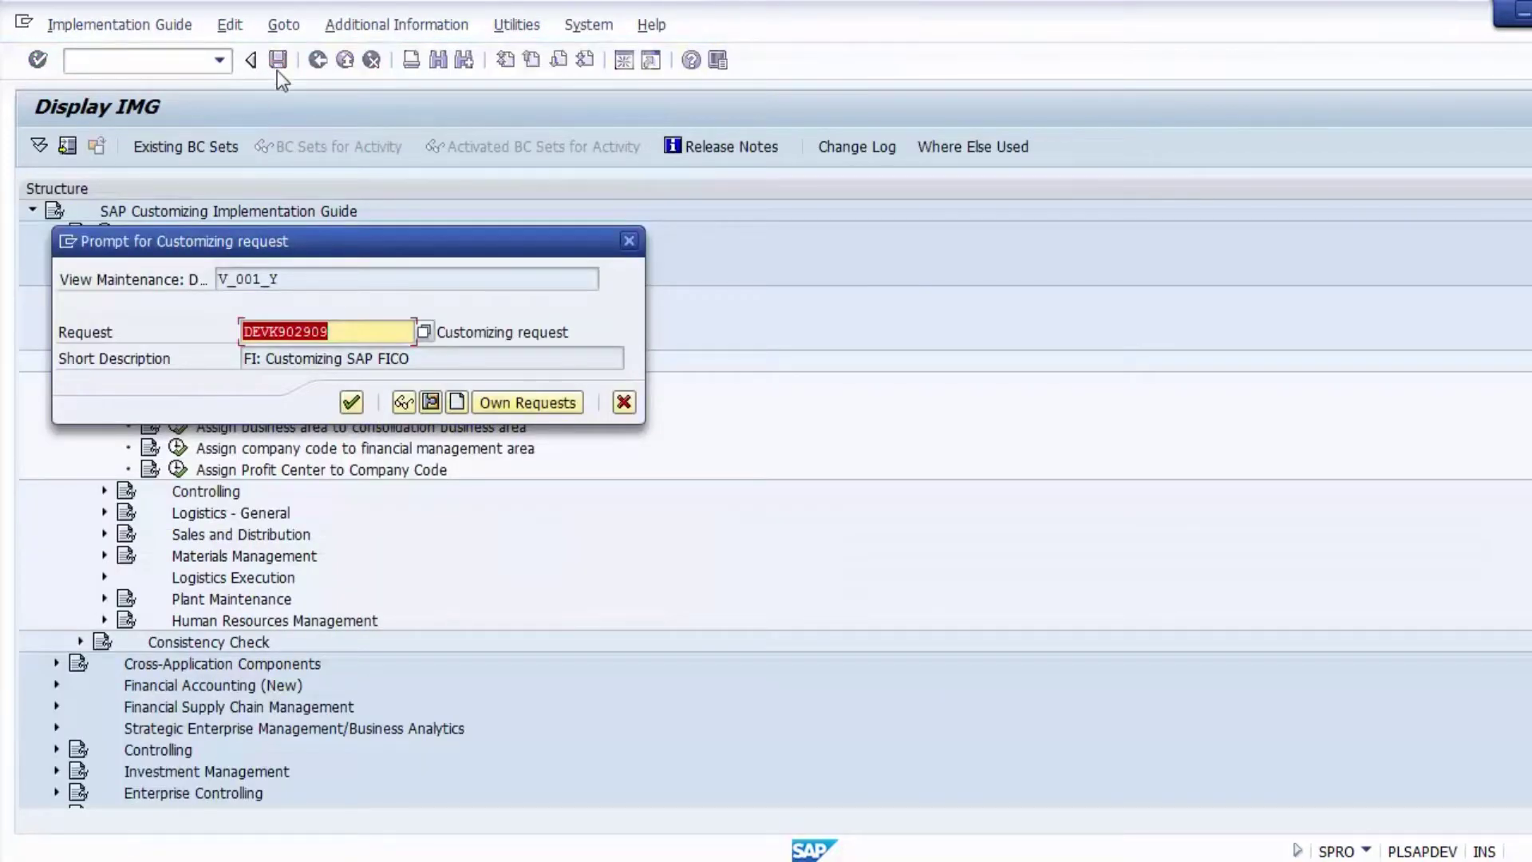
{"action": "left_click", "coordinate": [351, 401]}
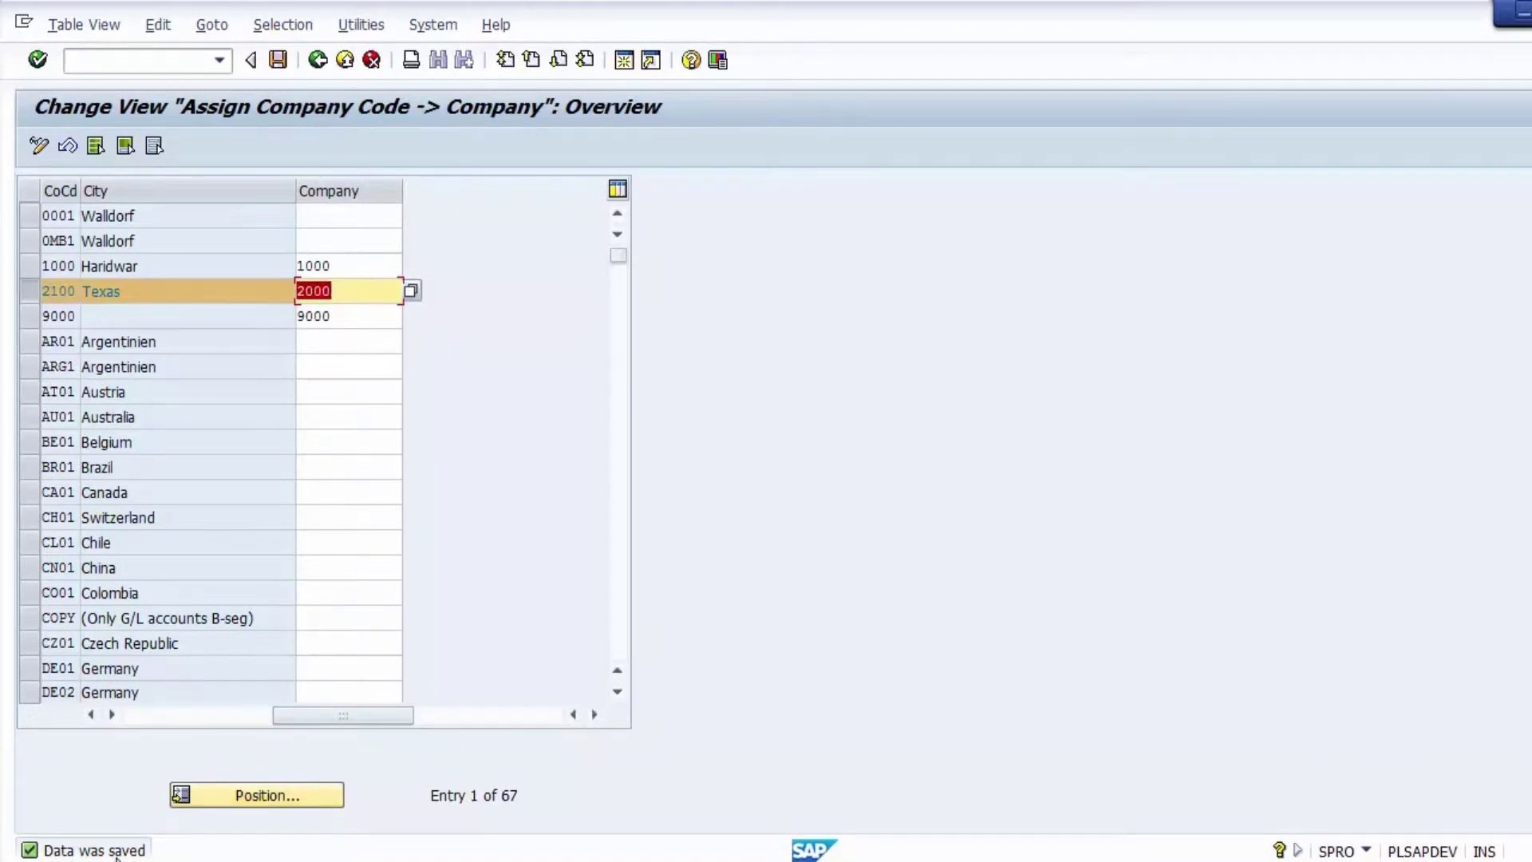
{"action": "left_click", "coordinate": [317, 60]}
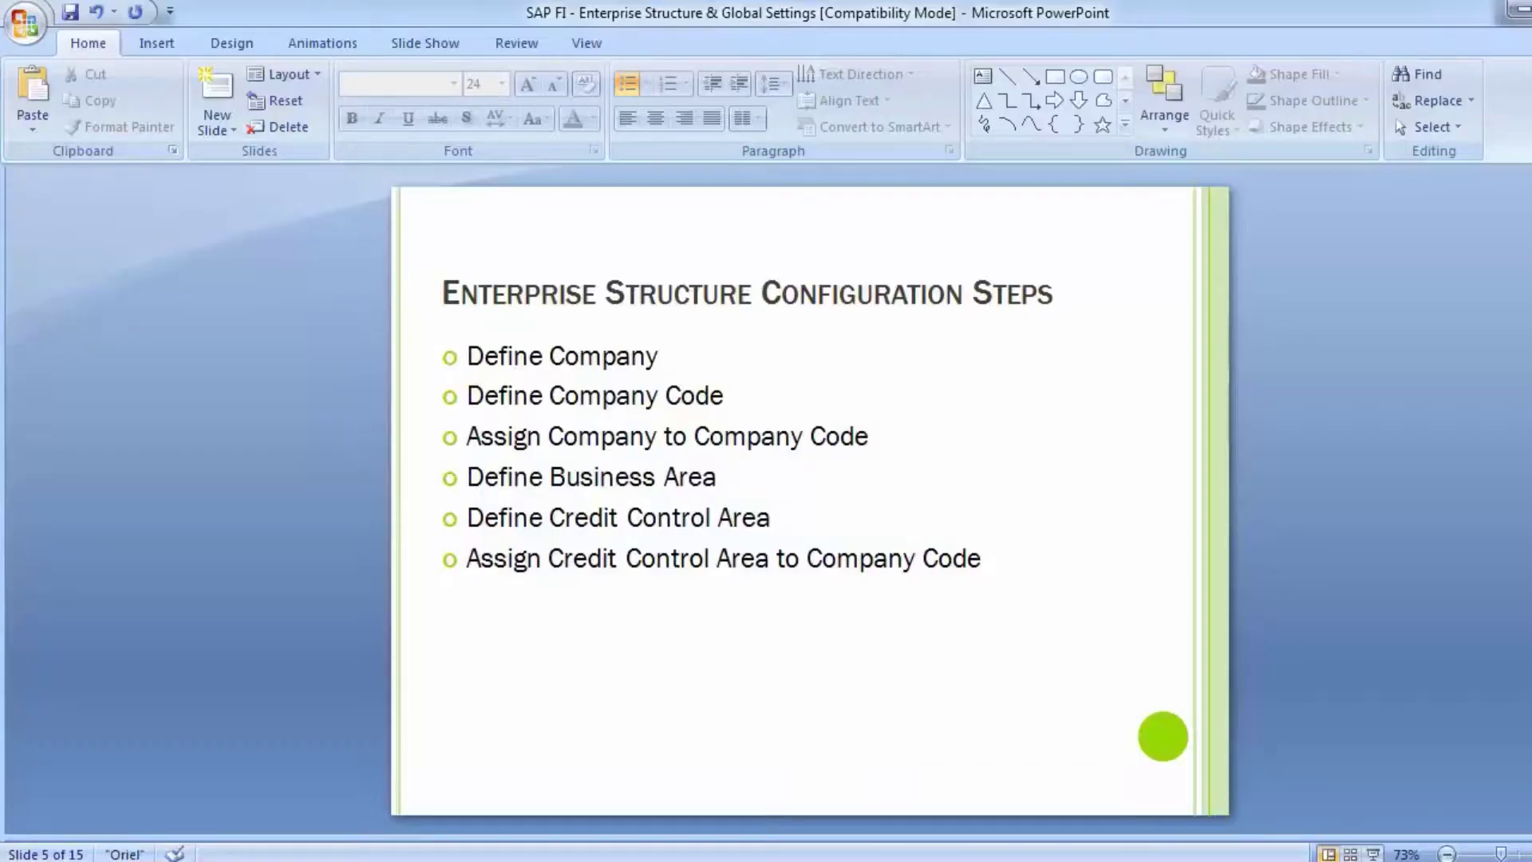
Switch to PowerPoint and review the Define Business Area step of the Enterprise Structure Configuration Steps slide
{"action": "left_click", "coordinate": [604, 435]}
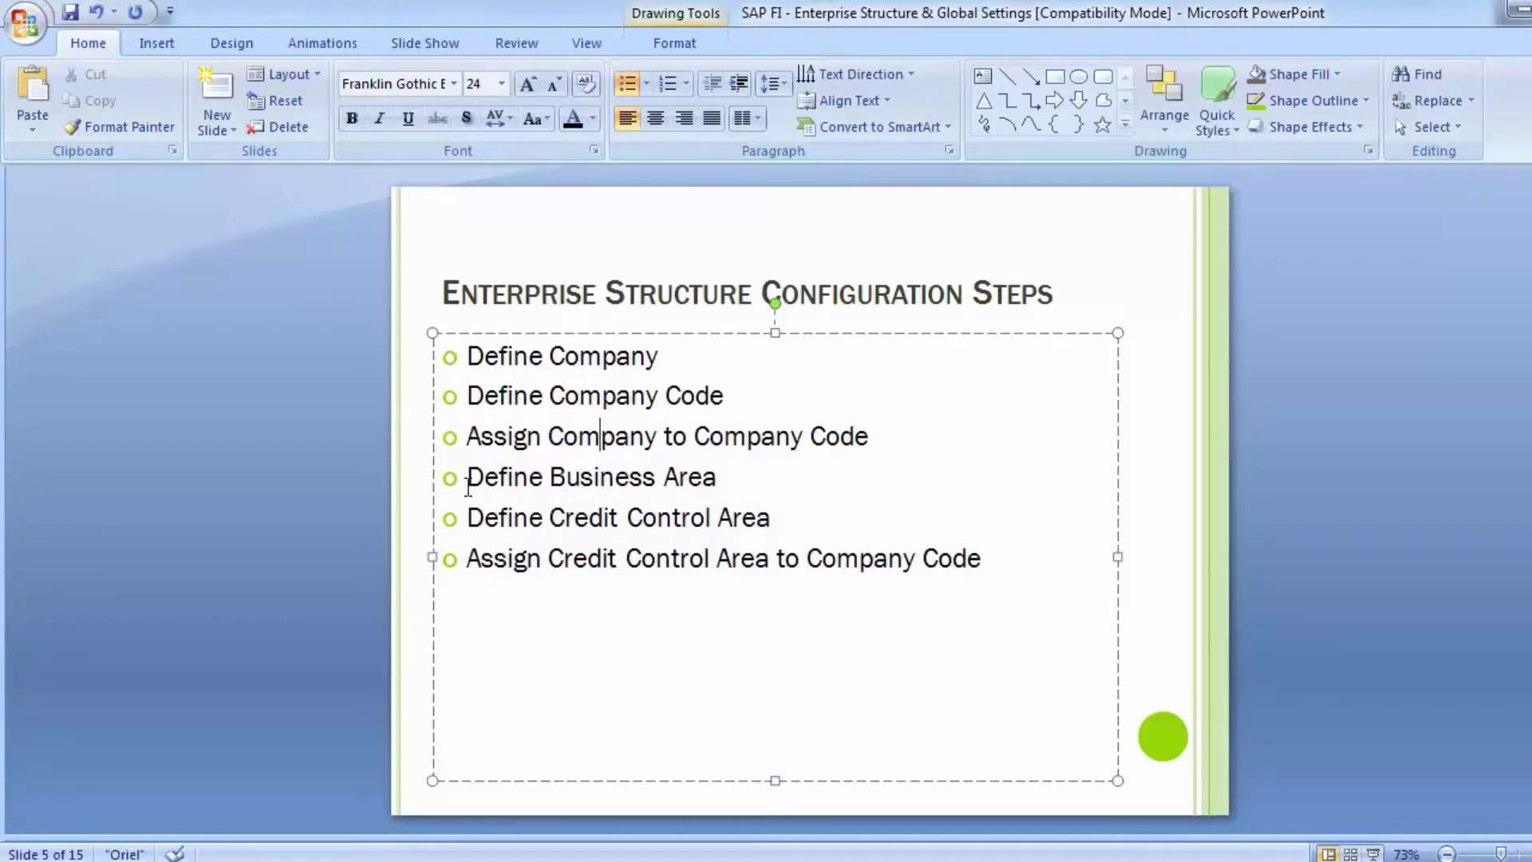
{"action": "left_click_drag", "start_coordinate": [484, 483], "coordinate": [754, 467]}
{"action": "left_click", "coordinate": [156, 454]}
{"action": "scroll", "coordinate": [157, 454], "scroll_direction": "down", "scroll_amount": 3}
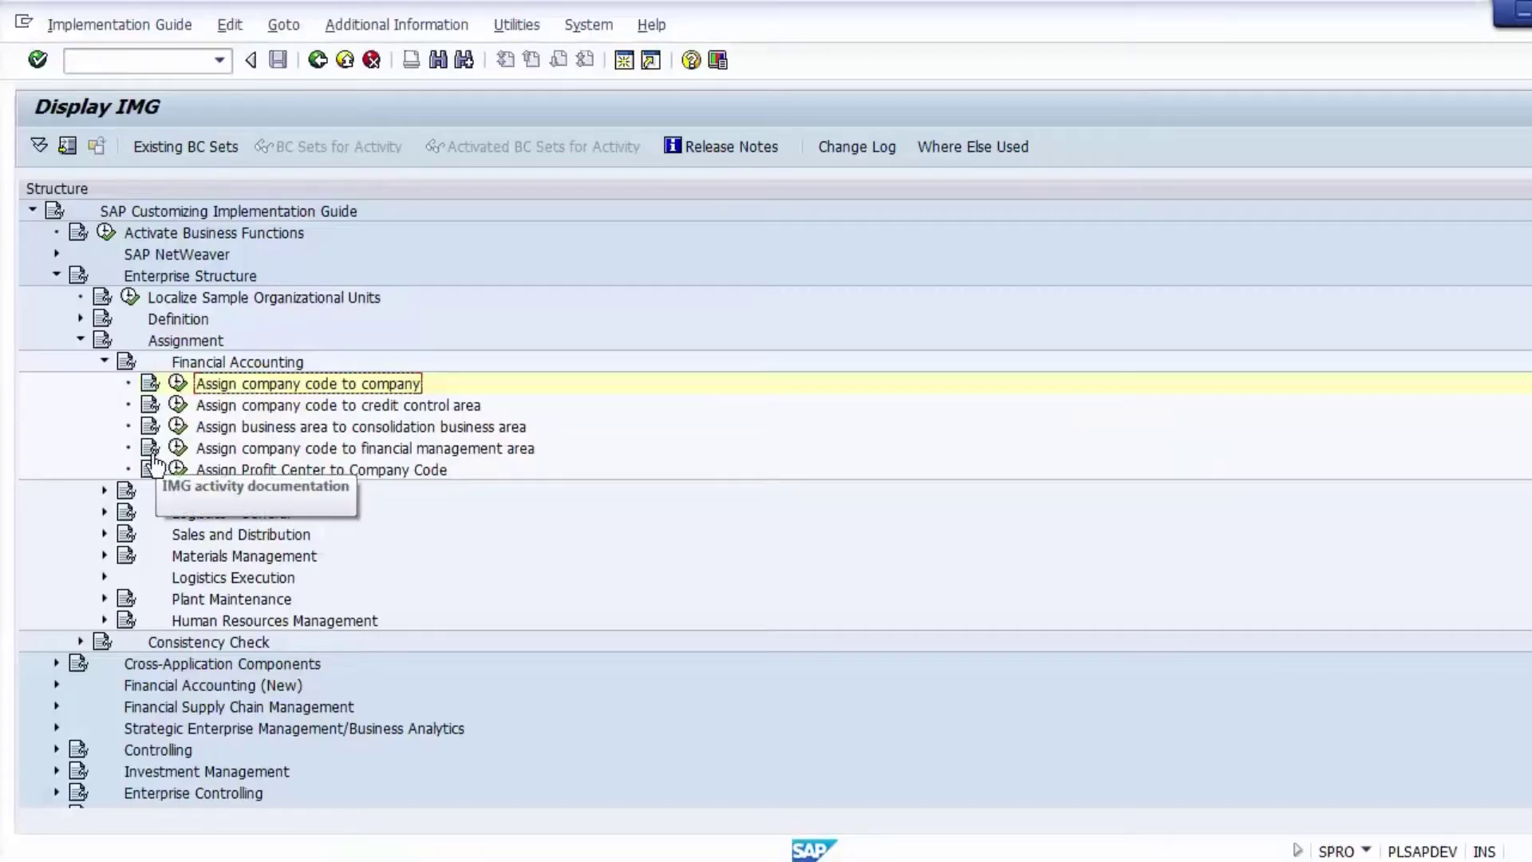
In SAP, collapse the Assignment branch and open the Define Business Area activity under the Financial Accounting definitions of Enterprise Structure
{"action": "left_click", "coordinate": [105, 363]}
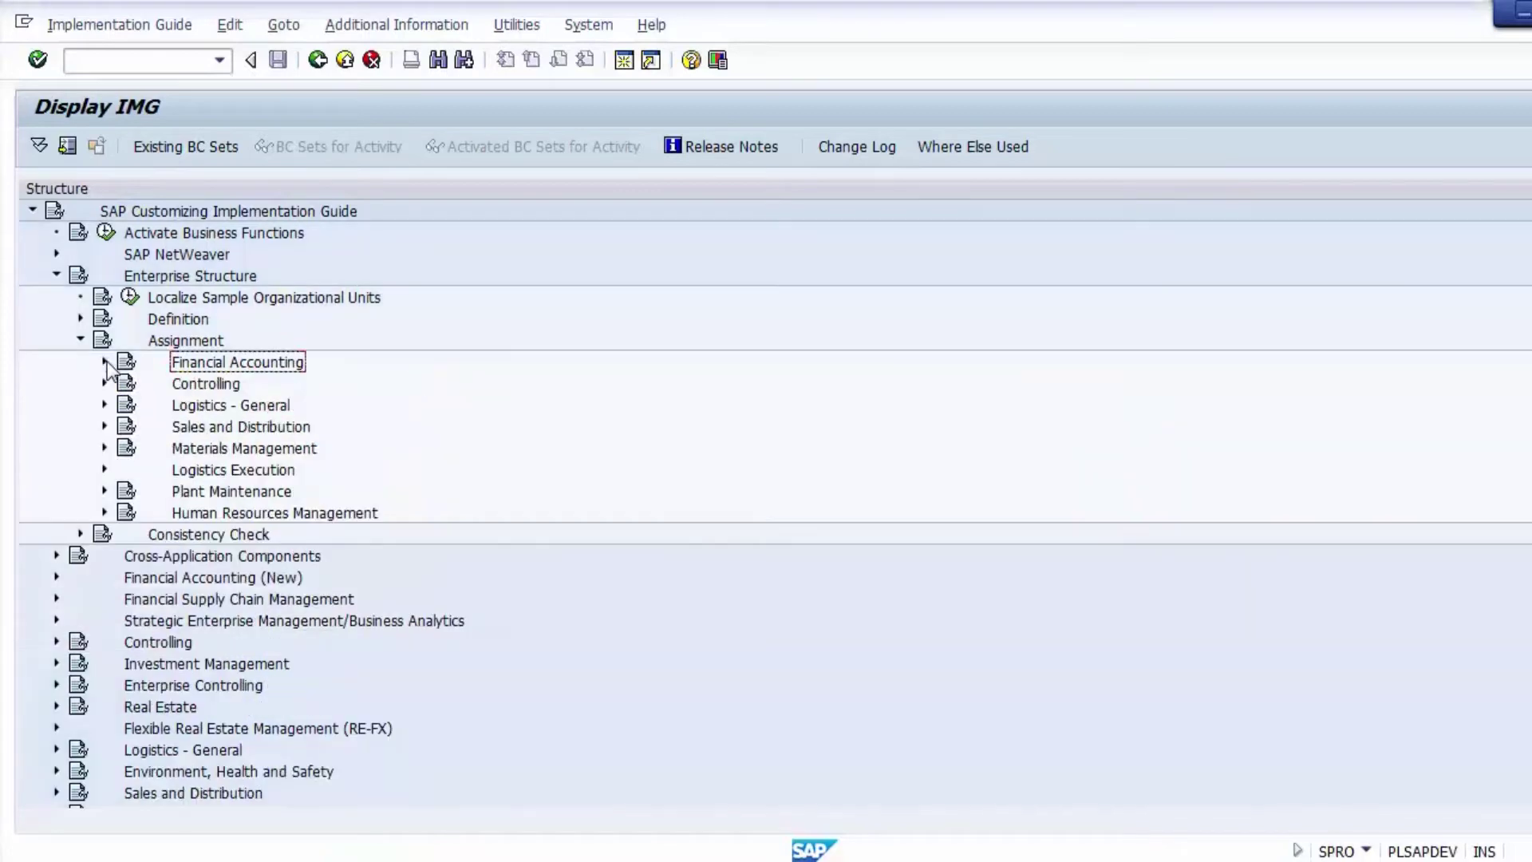
{"action": "left_click", "coordinate": [81, 339]}
{"action": "left_click", "coordinate": [175, 323]}
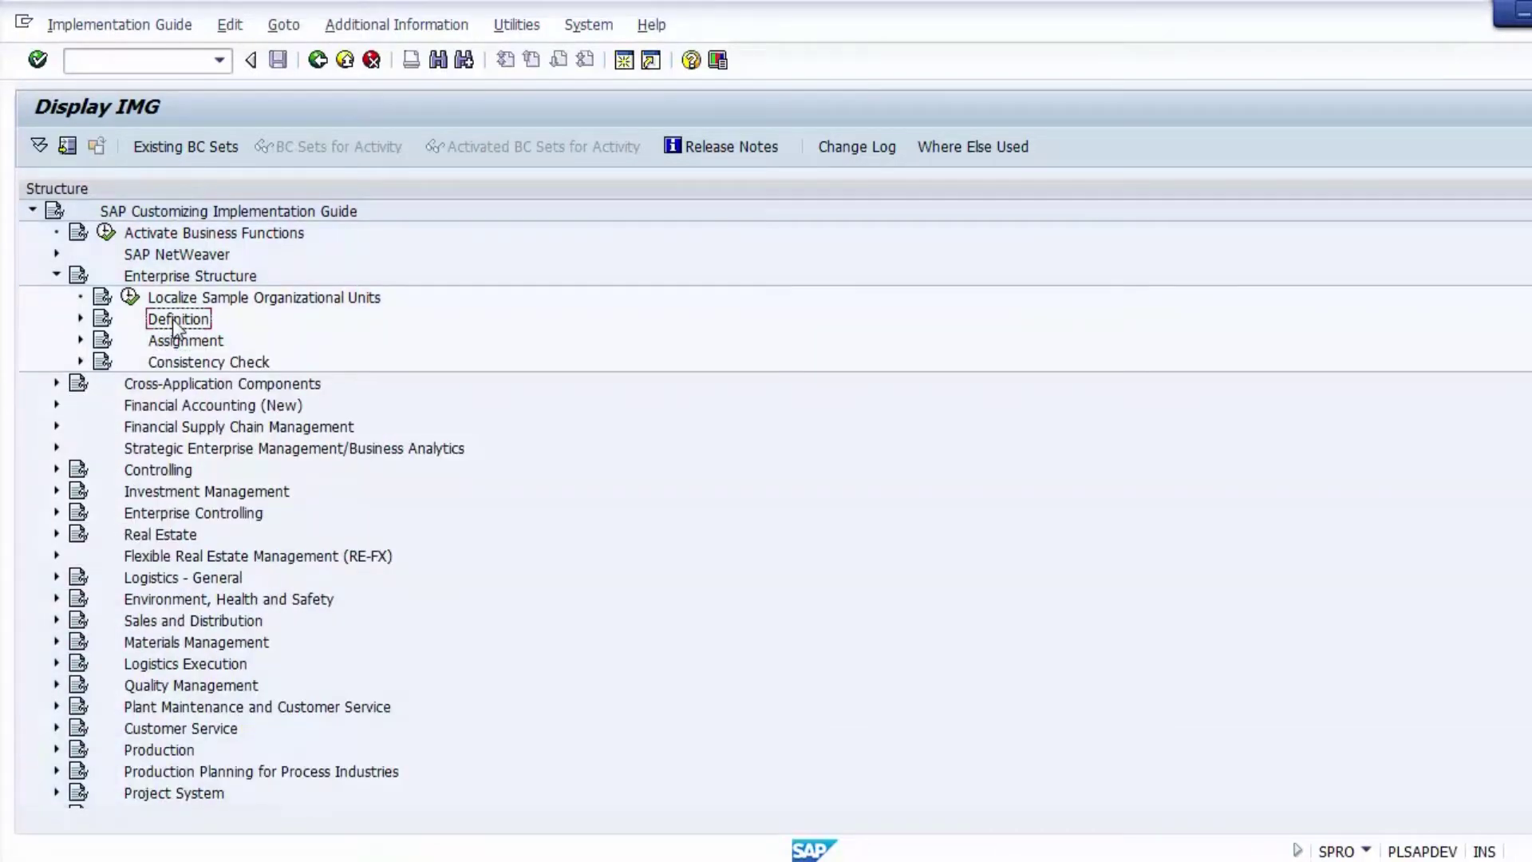
{"action": "left_click", "coordinate": [80, 319]}
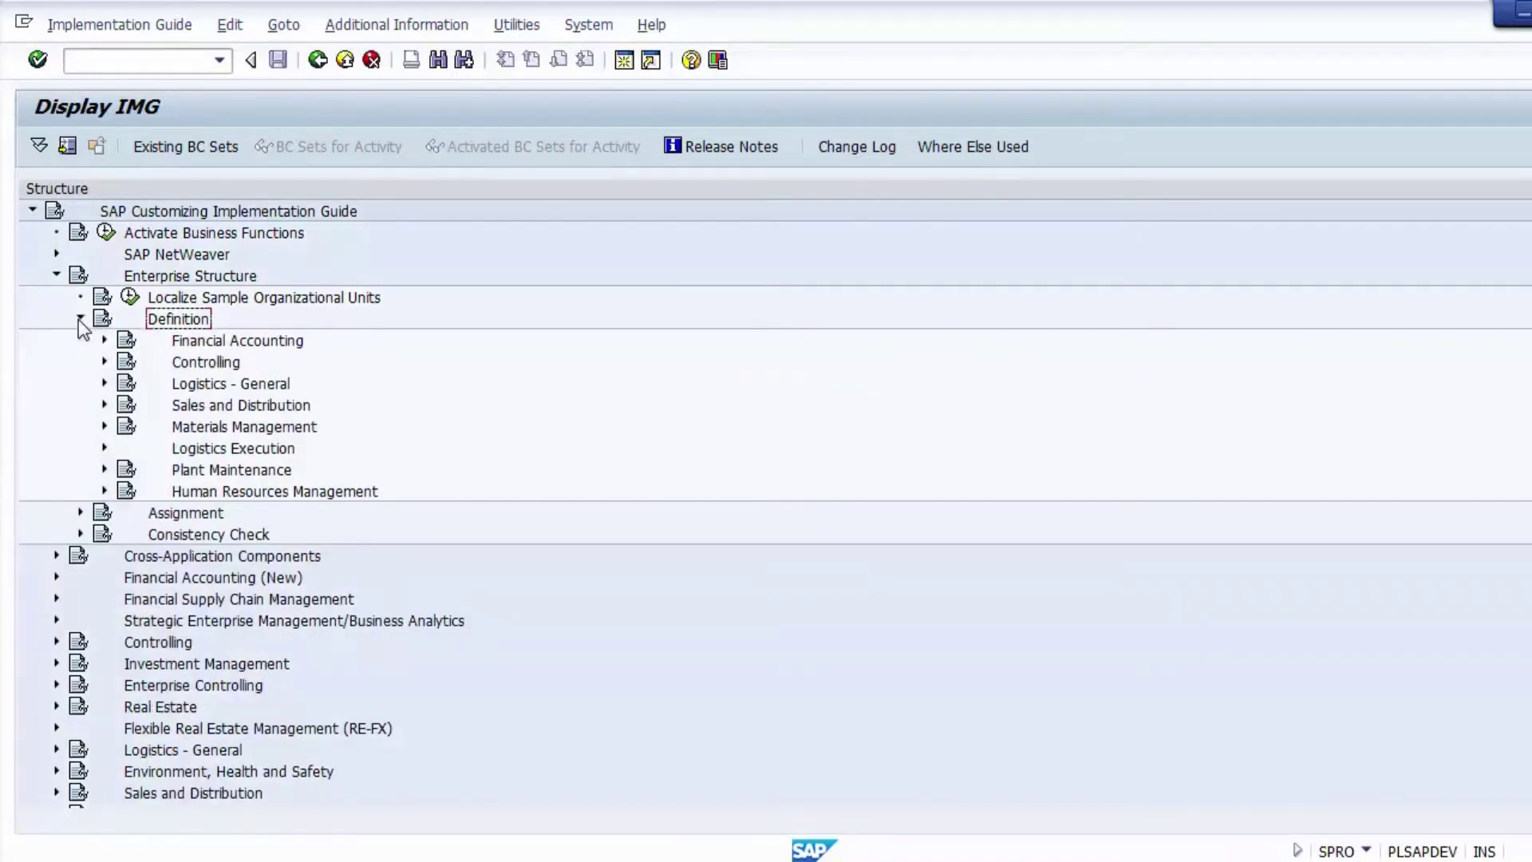
{"action": "left_click", "coordinate": [194, 343]}
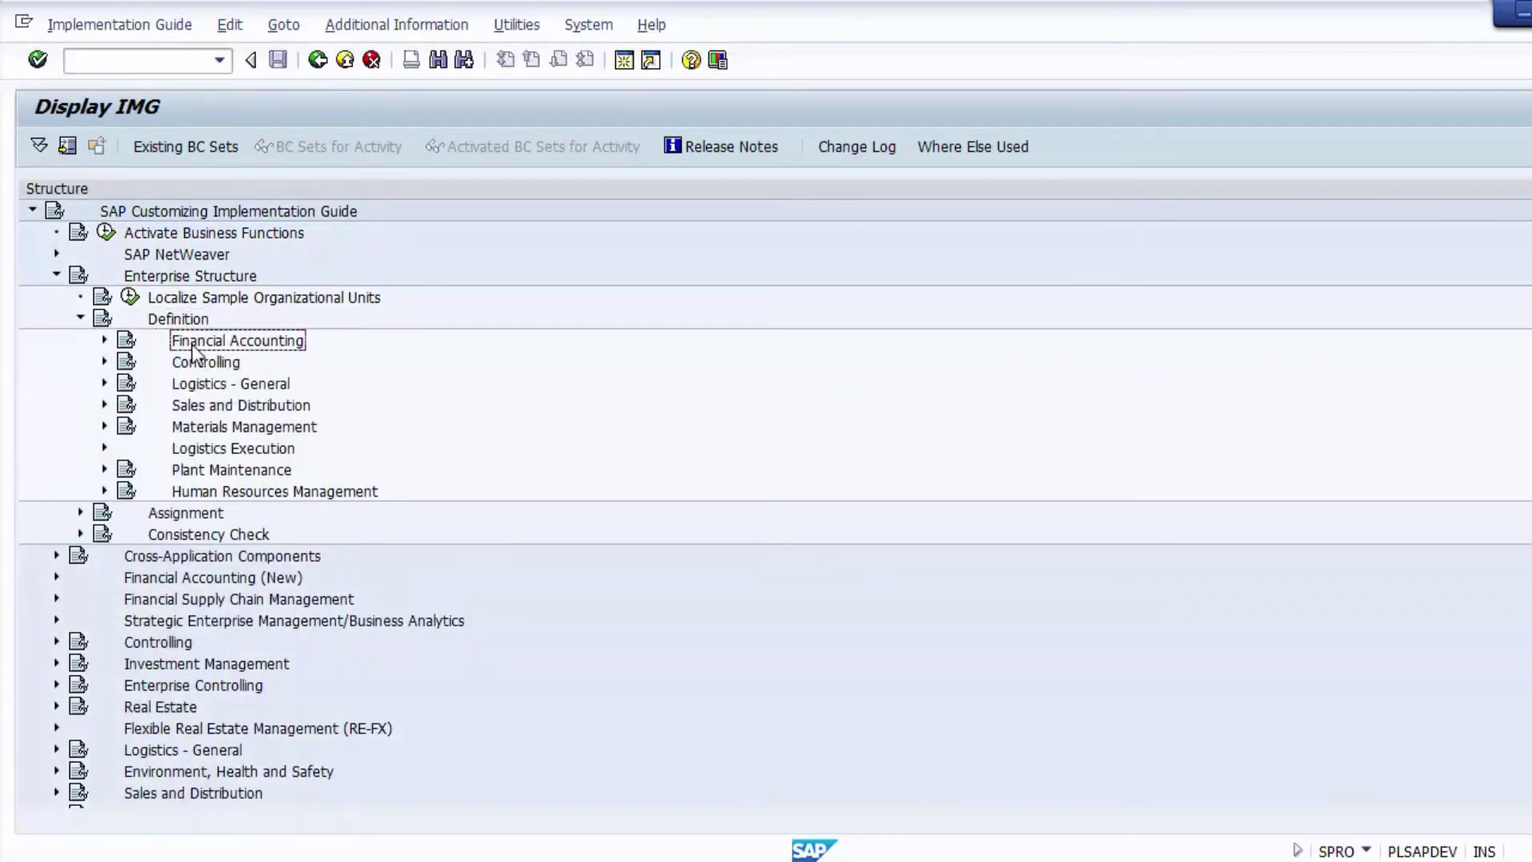
{"action": "left_click", "coordinate": [105, 340]}
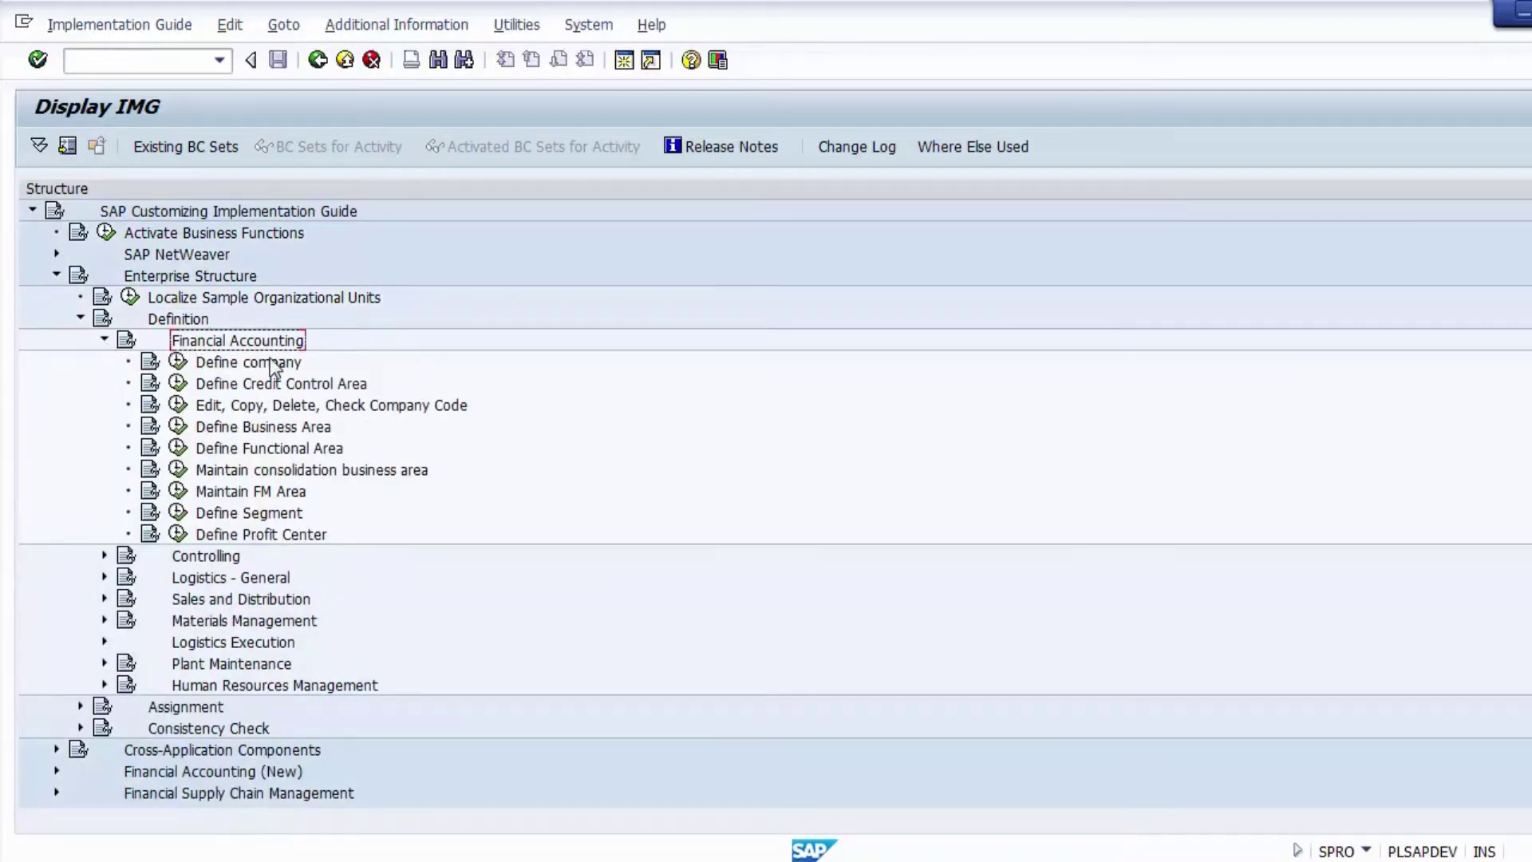
{"action": "left_click", "coordinate": [261, 426]}
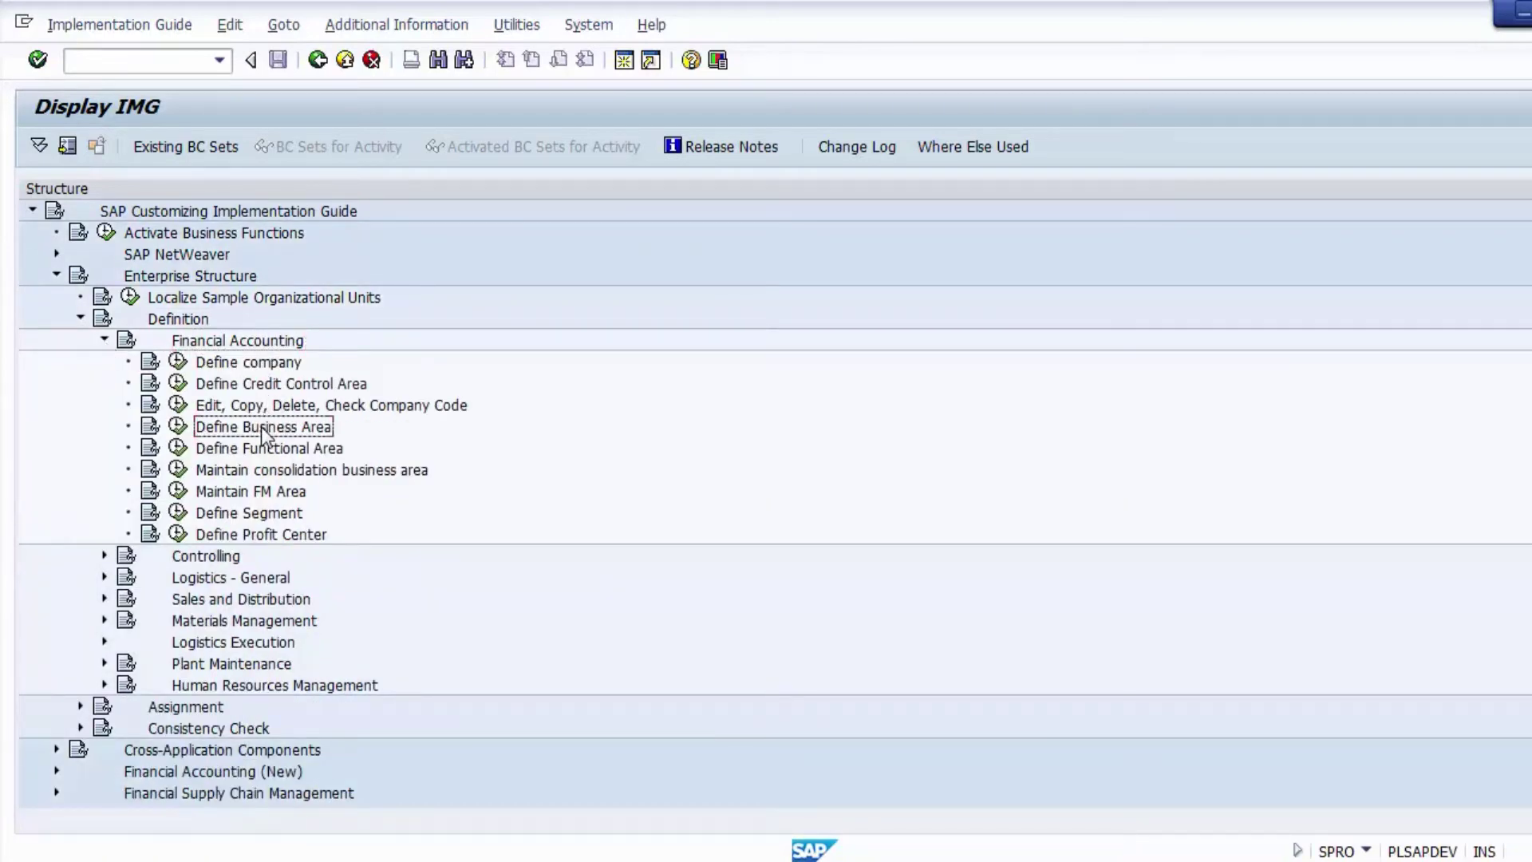
{"action": "left_click", "coordinate": [178, 430]}
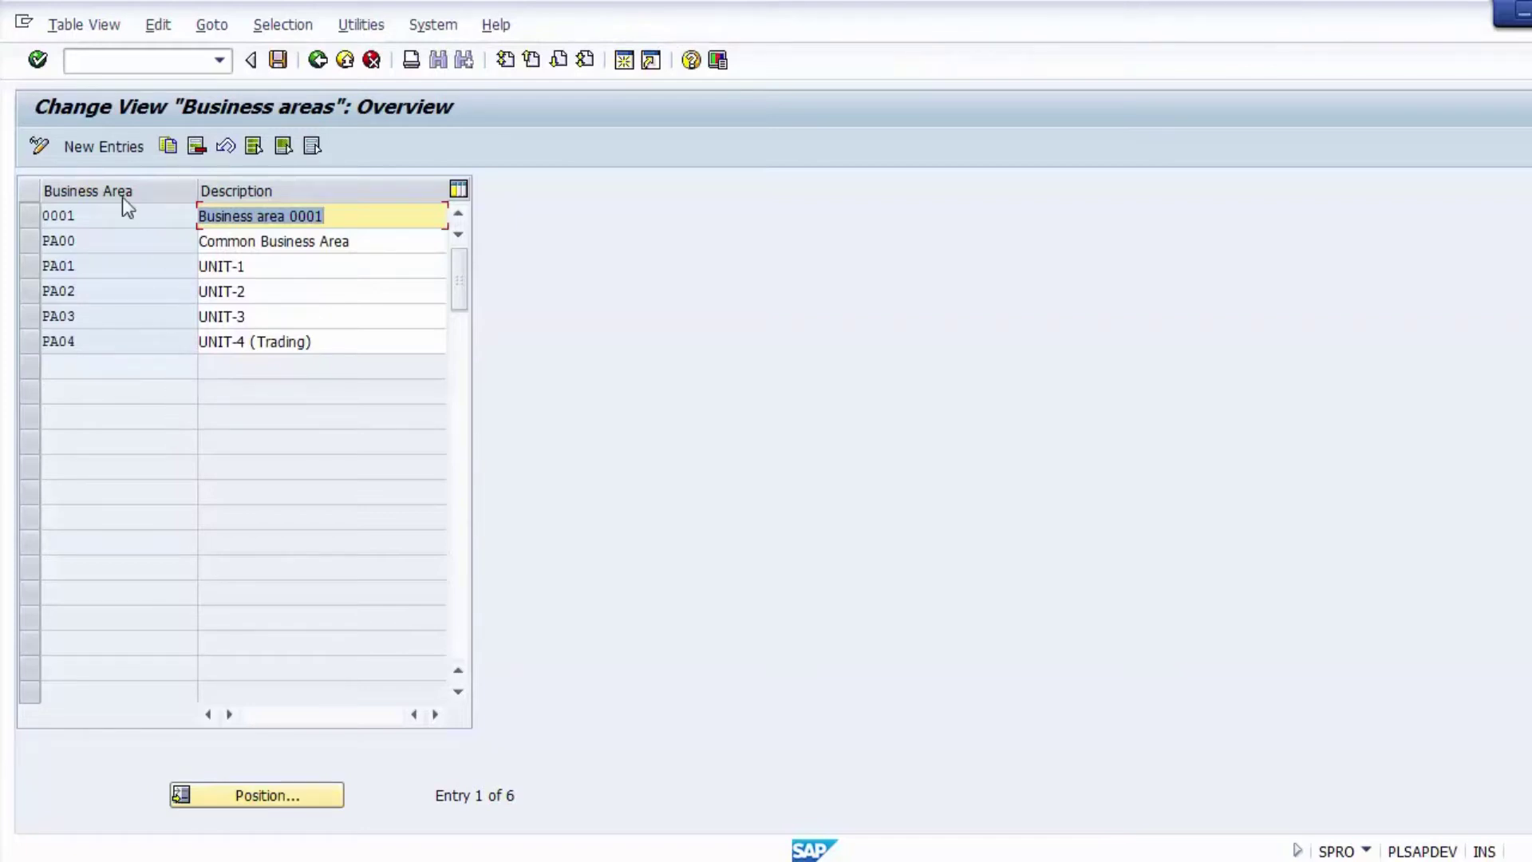
Add new business area entries with the codes 2000, 2010, 2020 and 2030
{"action": "left_click", "coordinate": [91, 150]}
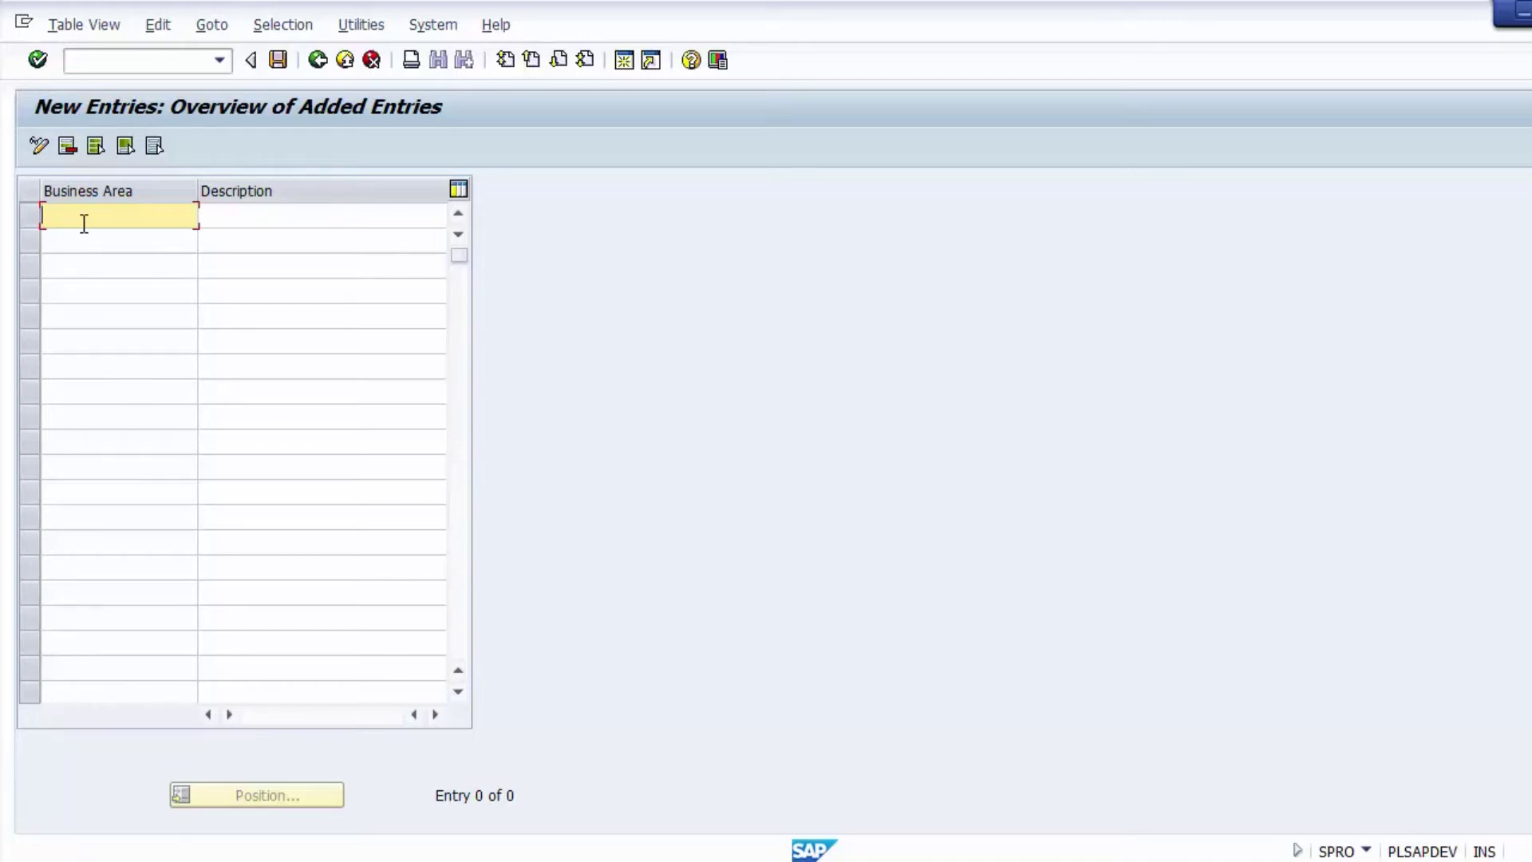
{"action": "type", "text": "2000"}
{"action": "key", "text": "Down"}
{"action": "type", "text": "2000"}
{"action": "key", "text": "BackSpace"}
{"action": "key", "text": "BackSpace"}
{"action": "type", "text": "10"}
{"action": "key", "text": "Down"}
{"action": "type", "text": "2020"}
{"action": "key", "text": "Down"}
{"action": "type", "text": "2030"}
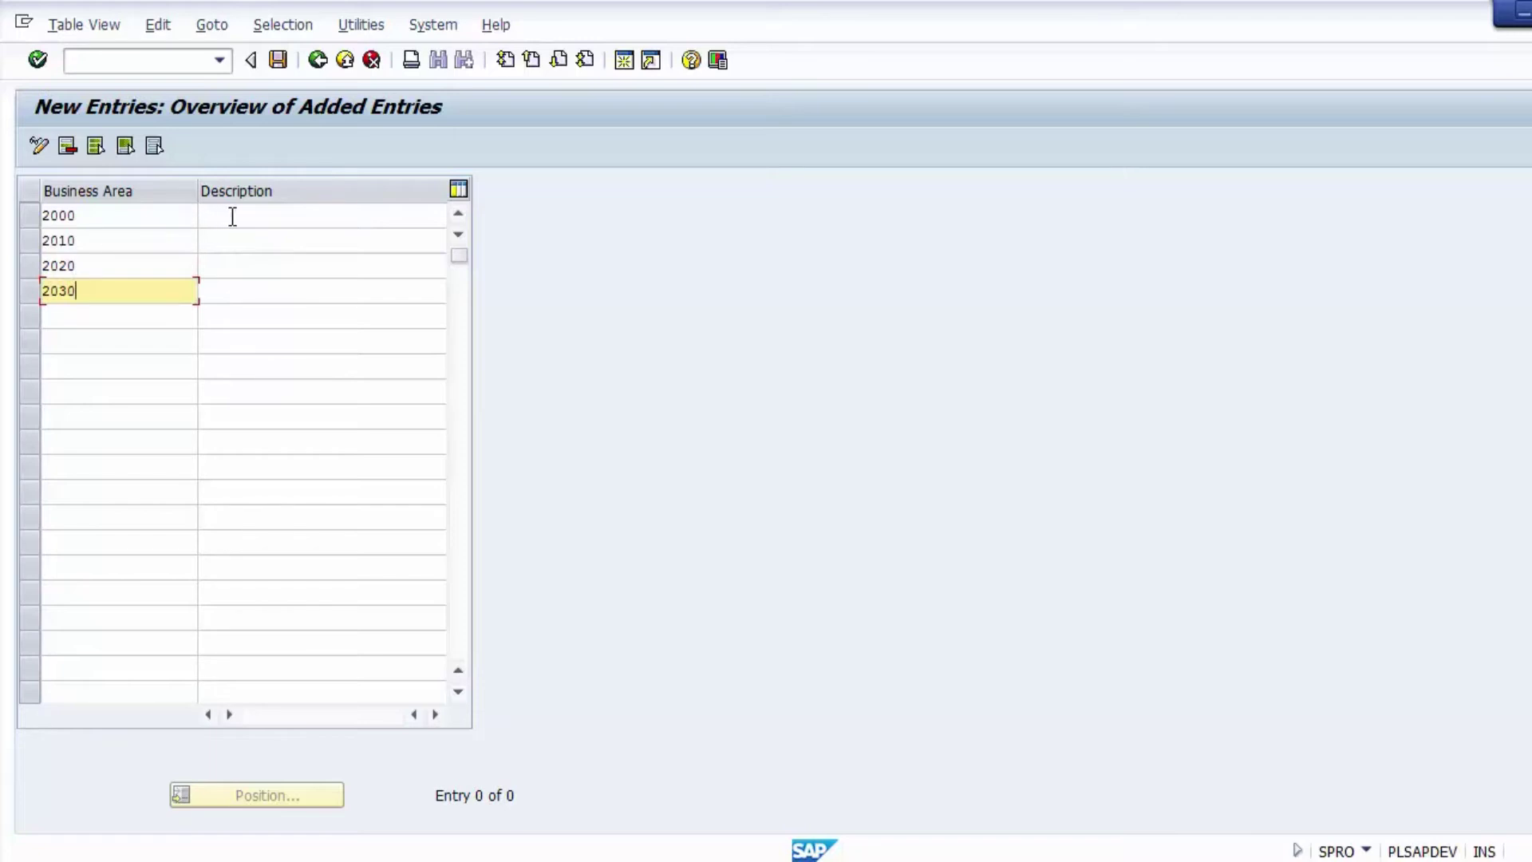
Describe business area 2000 as Plant 1 and business area 2010 as Plant 2
{"action": "left_click", "coordinate": [233, 216]}
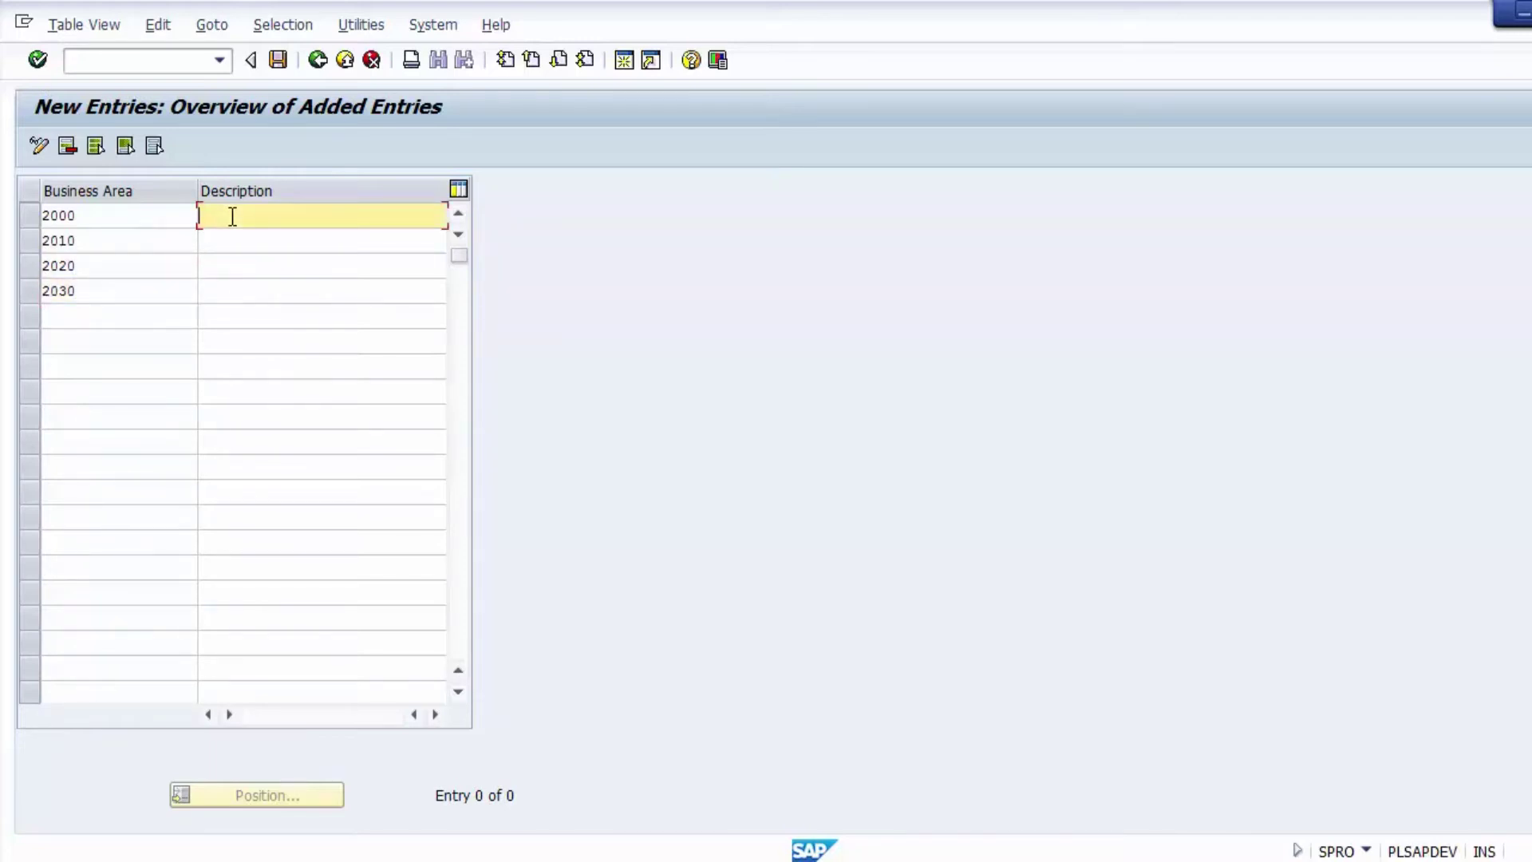
{"action": "type", "text": "Plant 1"}
{"action": "key", "text": "Return"}
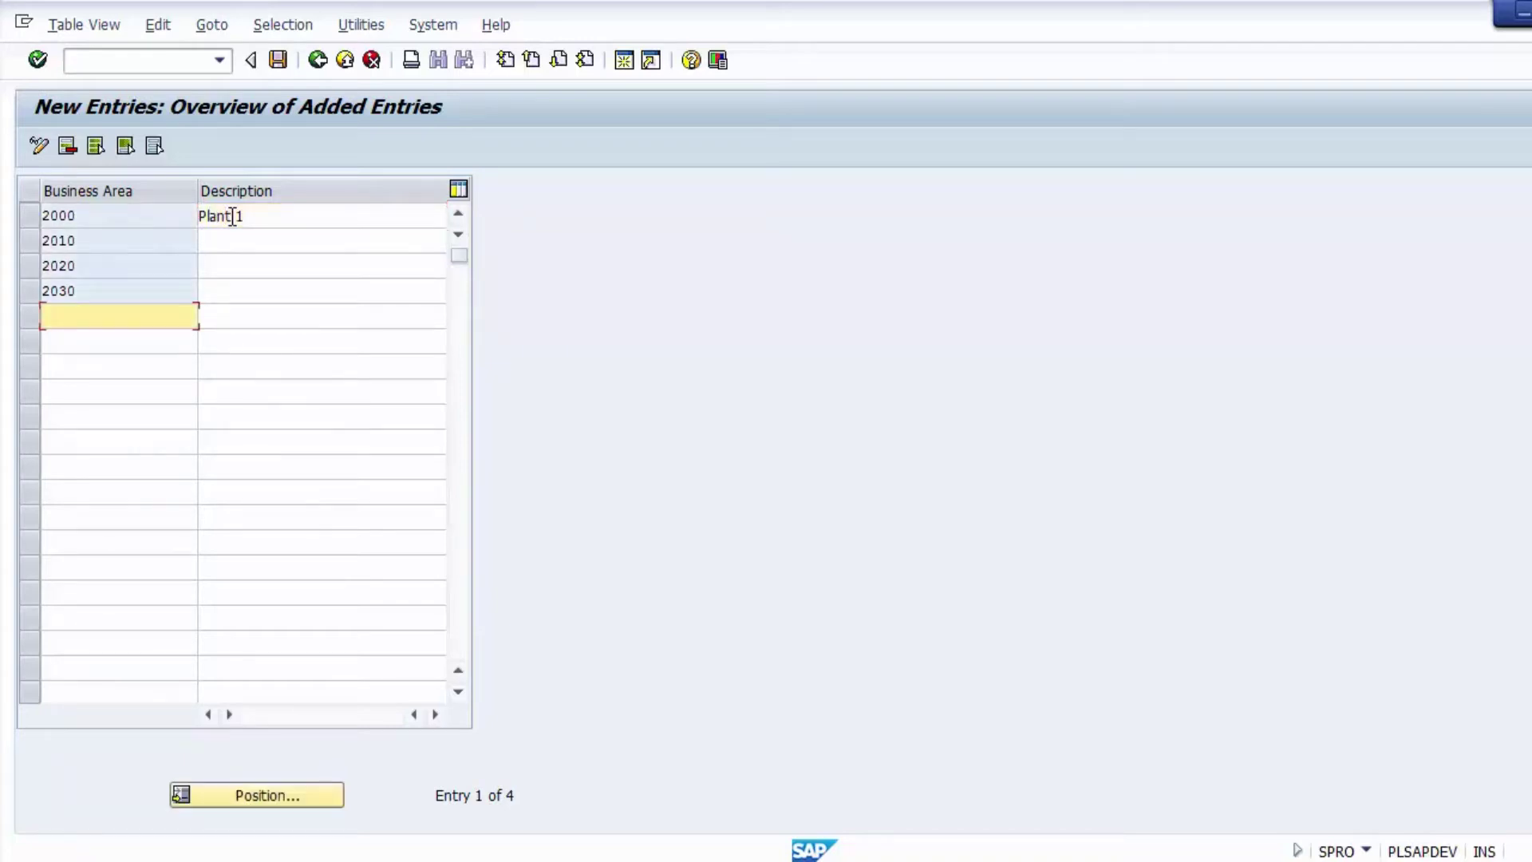
{"action": "left_click", "coordinate": [235, 237]}
{"action": "type", "text": "P"}
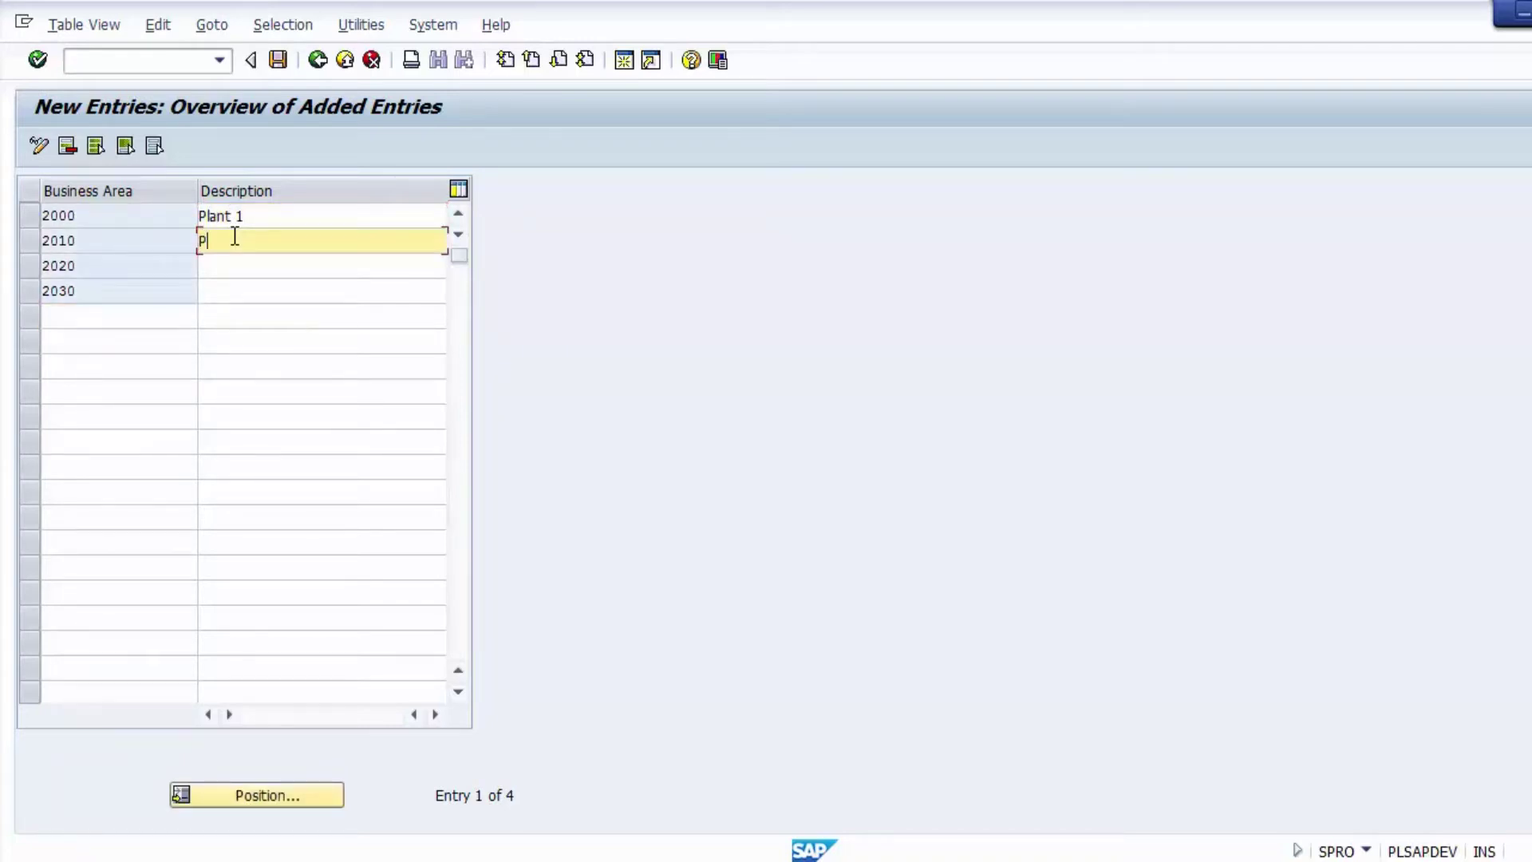
{"action": "type", "text": "lant"}
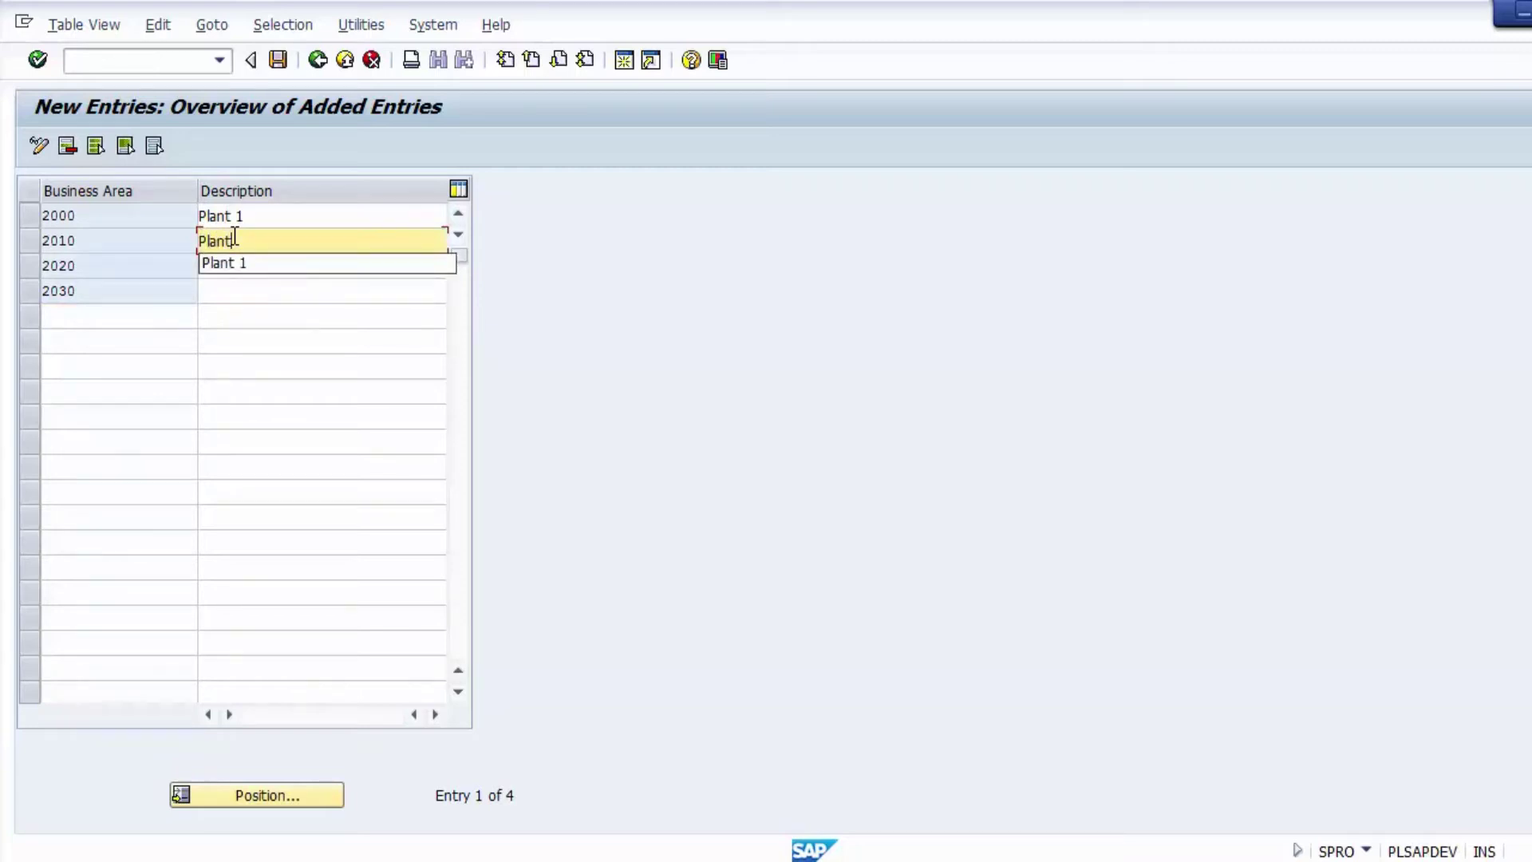
{"action": "type", "text": "2"}
Describe business area 2020 as Plant 3 and business area 2030 as Plant 4, correcting the descriptions where needed
{"action": "key", "text": "Tab"}
{"action": "type", "text": "Plant 3"}
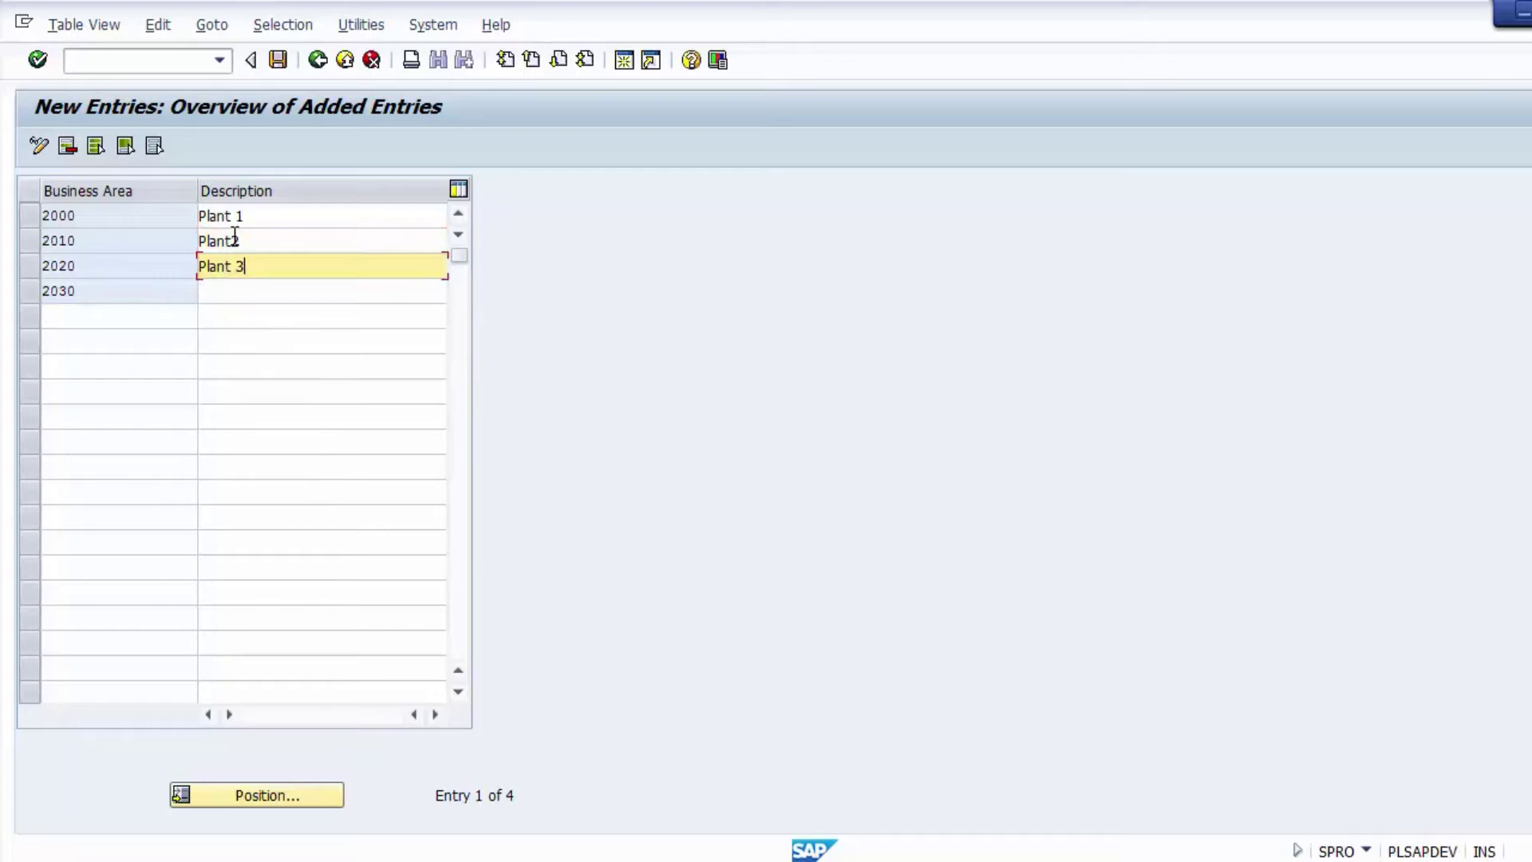
{"action": "key", "text": "Tab"}
{"action": "type", "text": "Plant"}
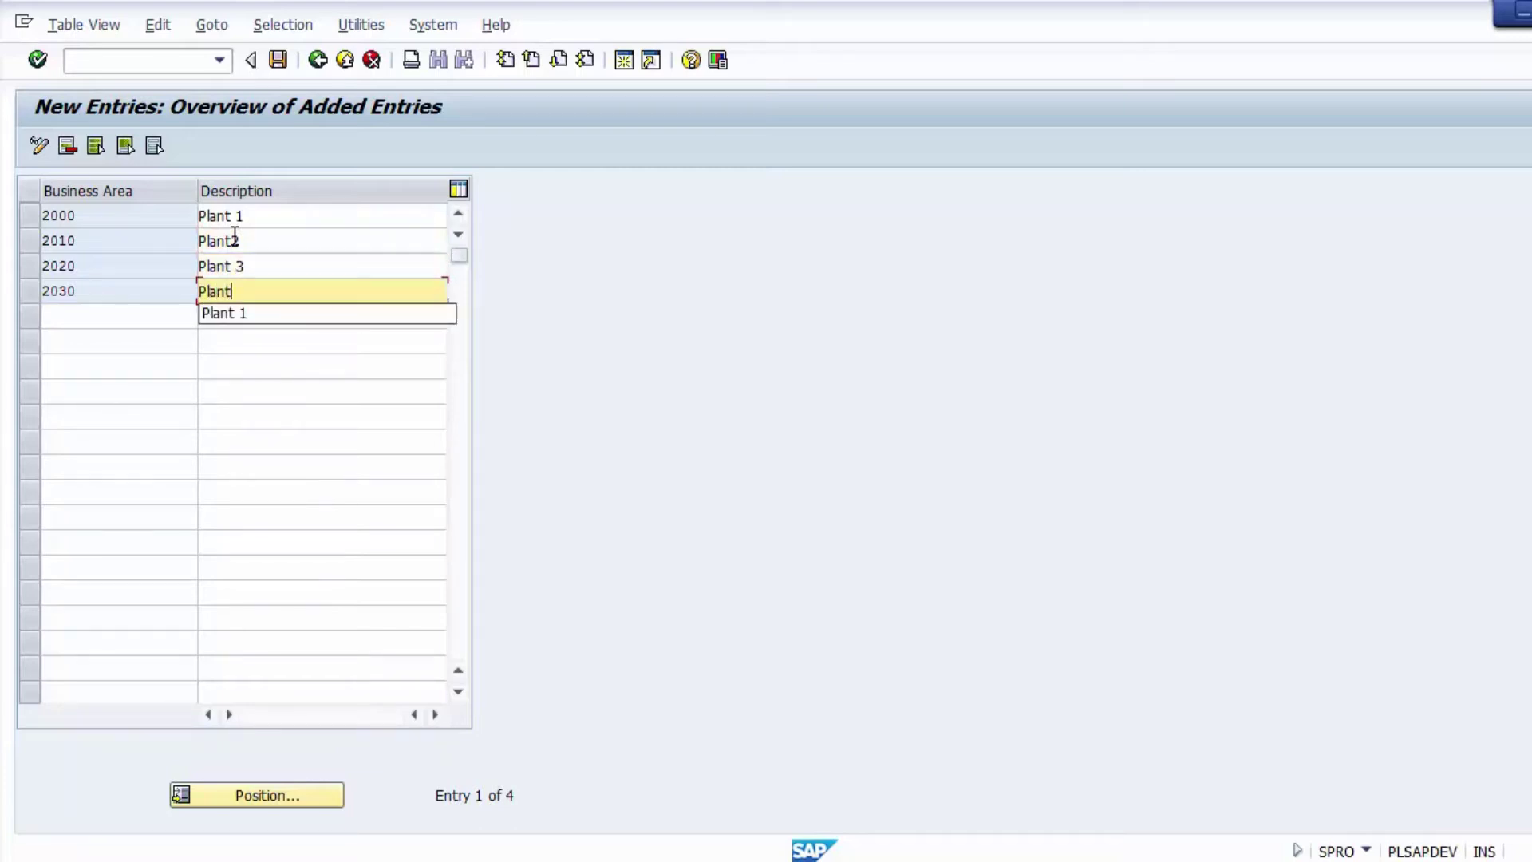
{"action": "type", "text": " 3"}
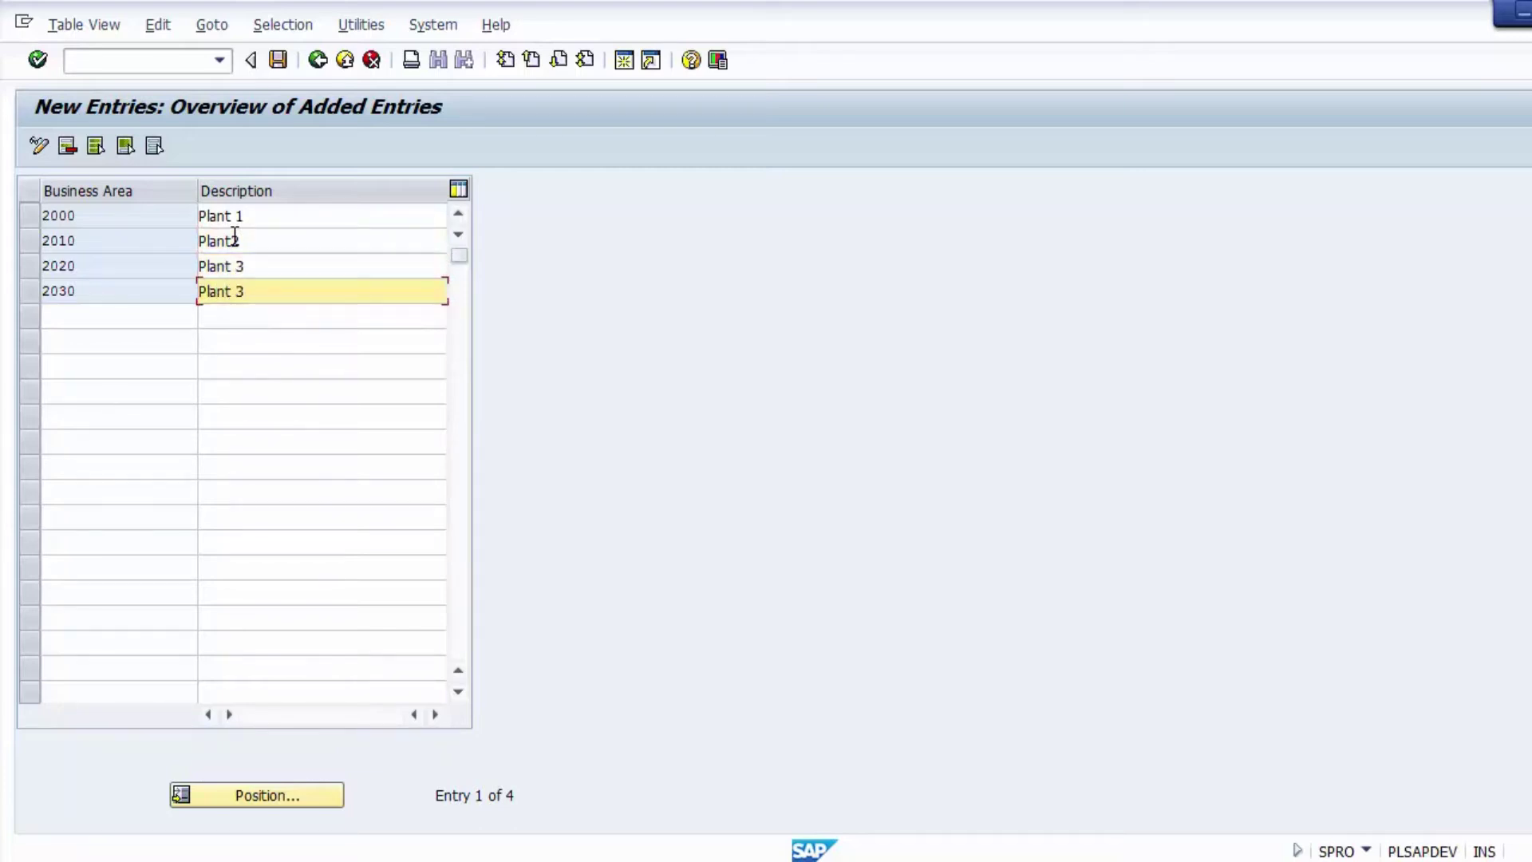
{"action": "left_click", "coordinate": [235, 240]}
{"action": "key", "text": "Up"}
{"action": "left_click", "coordinate": [280, 246]}
{"action": "left_click", "coordinate": [280, 263]}
{"action": "left_click", "coordinate": [280, 284]}
{"action": "key", "text": "BackSpace"}
{"action": "type", "text": "4"}
Check the codes and descriptions of the four new business area entries
{"action": "left_click", "coordinate": [124, 272]}
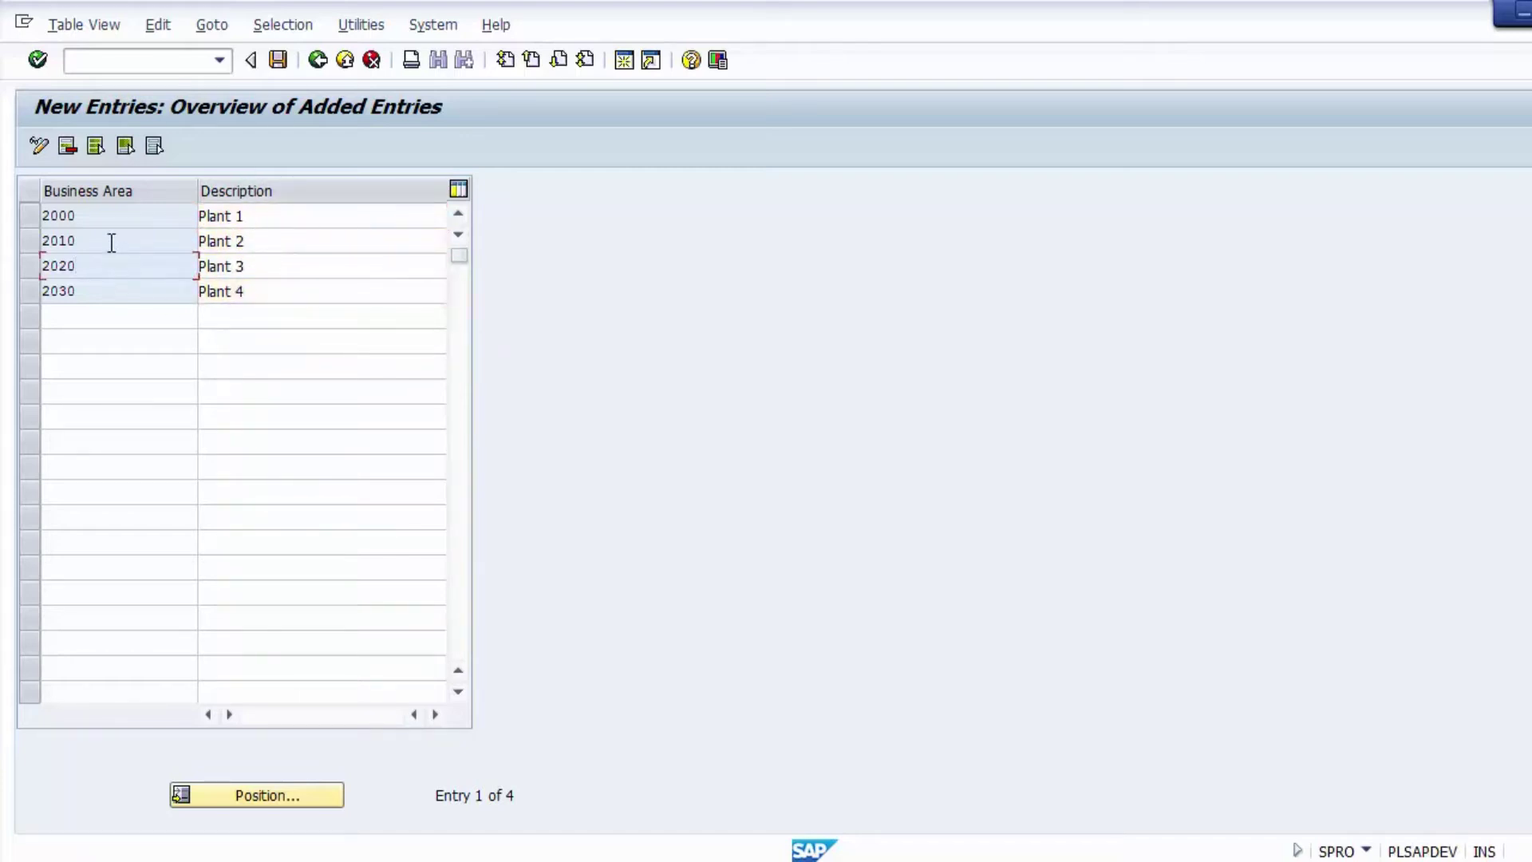
{"action": "left_click", "coordinate": [103, 240]}
{"action": "left_click", "coordinate": [103, 266]}
{"action": "left_click", "coordinate": [297, 215]}
{"action": "left_click", "coordinate": [295, 241]}
{"action": "left_click", "coordinate": [295, 268]}
{"action": "left_click", "coordinate": [294, 291]}
{"action": "left_click", "coordinate": [287, 247]}
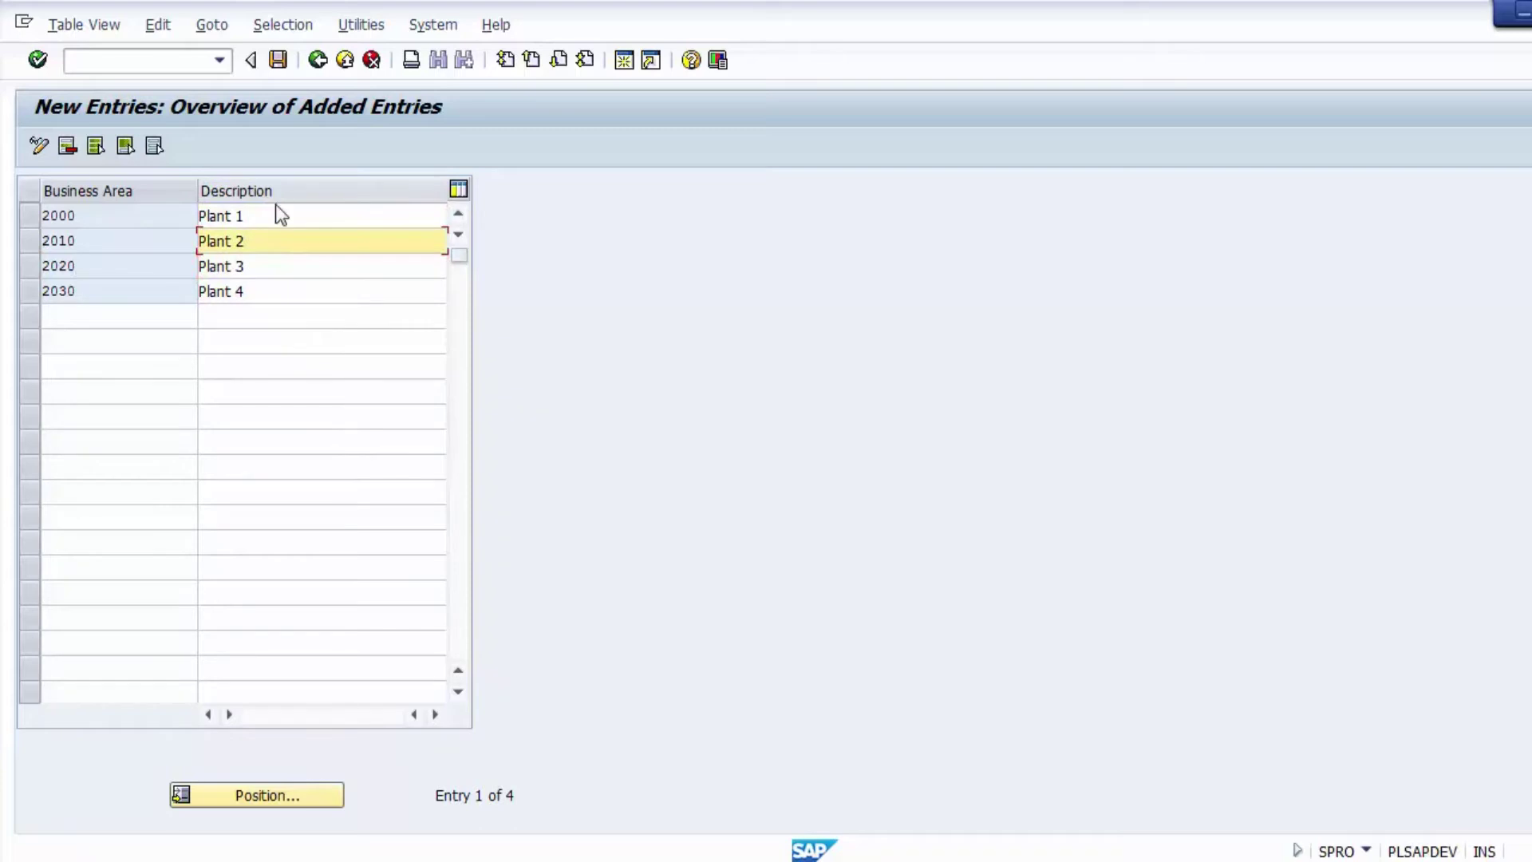
{"action": "left_click", "coordinate": [278, 214]}
{"action": "left_click", "coordinate": [182, 215]}
{"action": "left_click", "coordinate": [238, 216]}
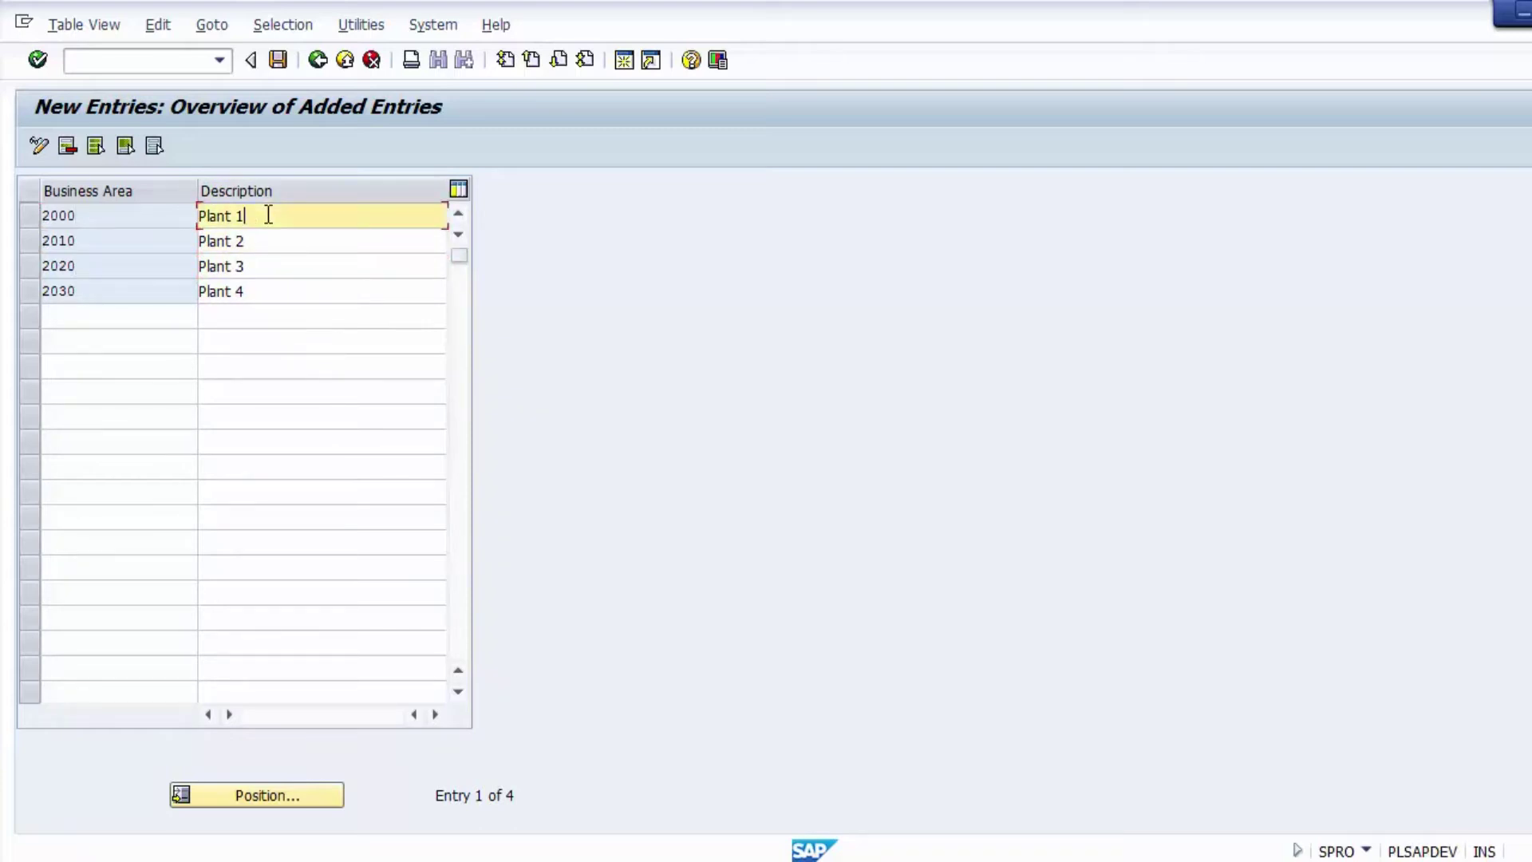
Save the new business areas in the SAP FICO customizing request
{"action": "left_click", "coordinate": [276, 62]}
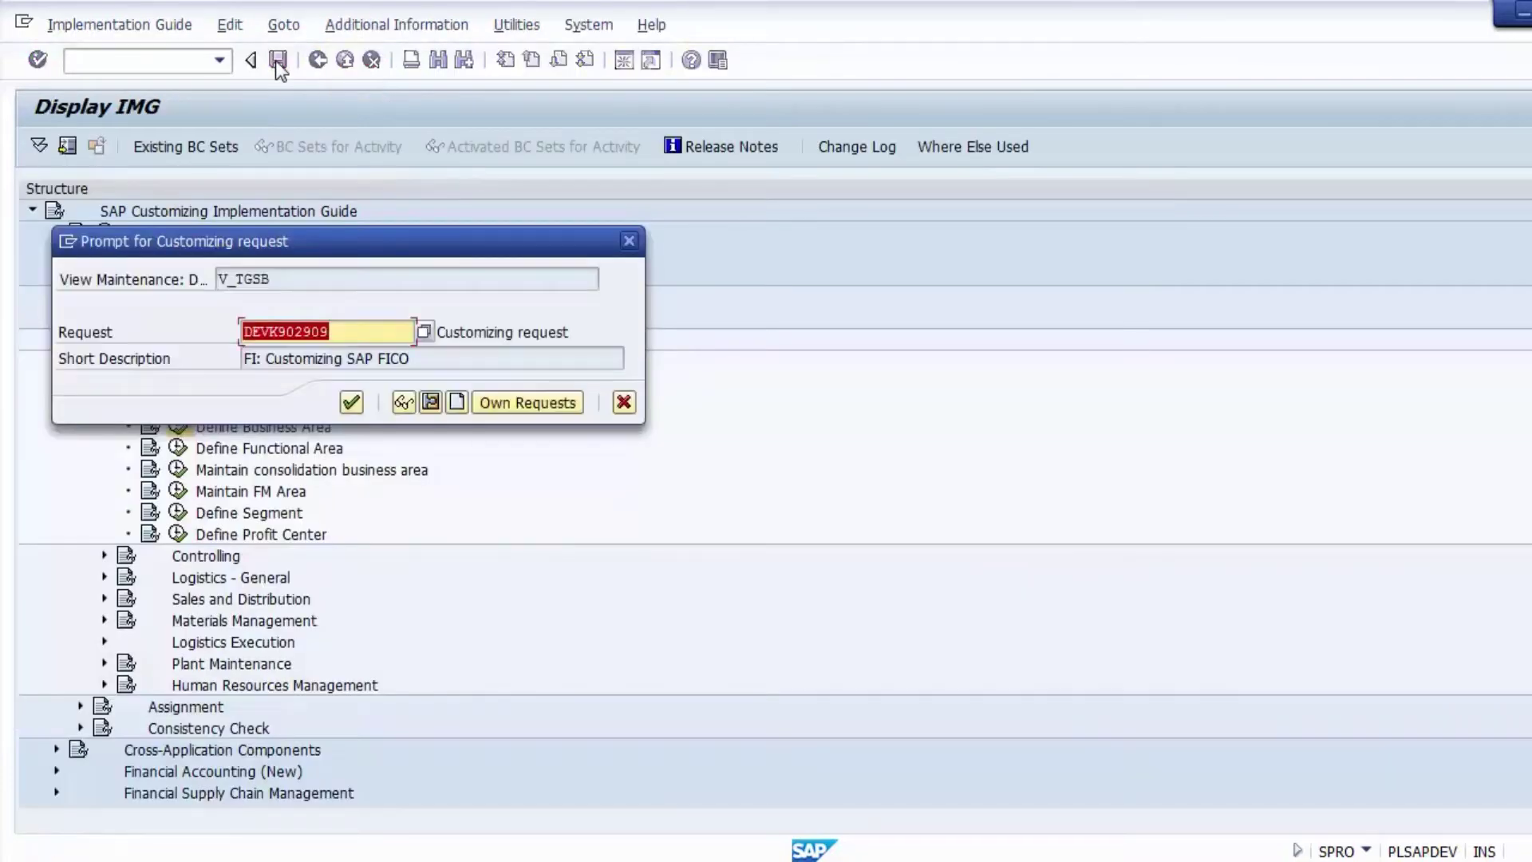
{"action": "left_click", "coordinate": [349, 402]}
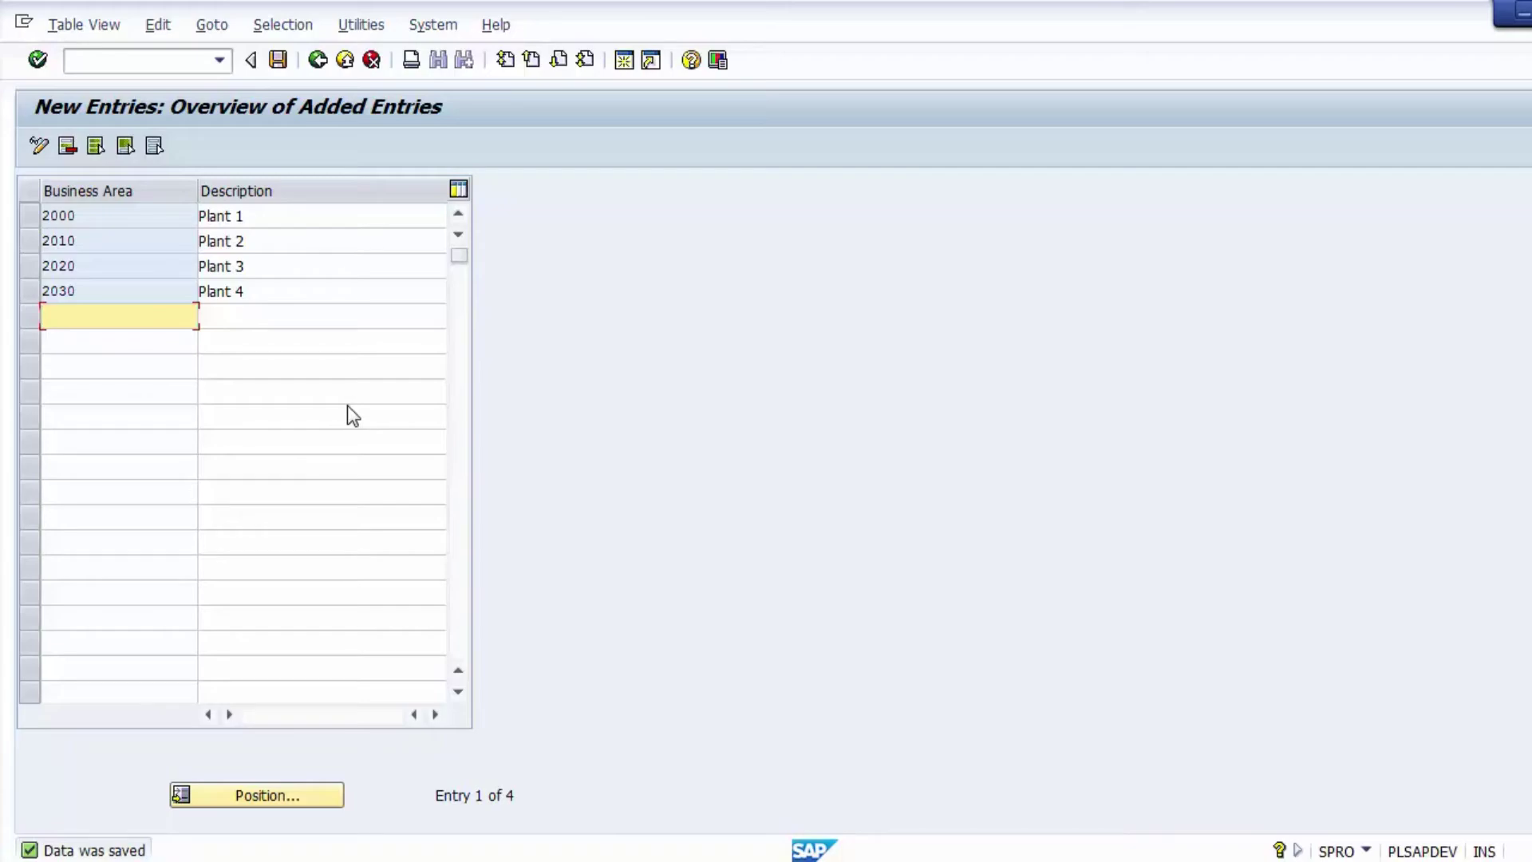
Switch to PowerPoint and examine how business areas relate to company codes in the Enterprise Structure diagram
{"action": "key", "text": "alt+Tab"}
{"action": "key", "text": "Page_Up"}
{"action": "key", "text": "Page_Up"}
{"action": "key", "text": "Page_Up"}
{"action": "key", "text": "Page_Up"}
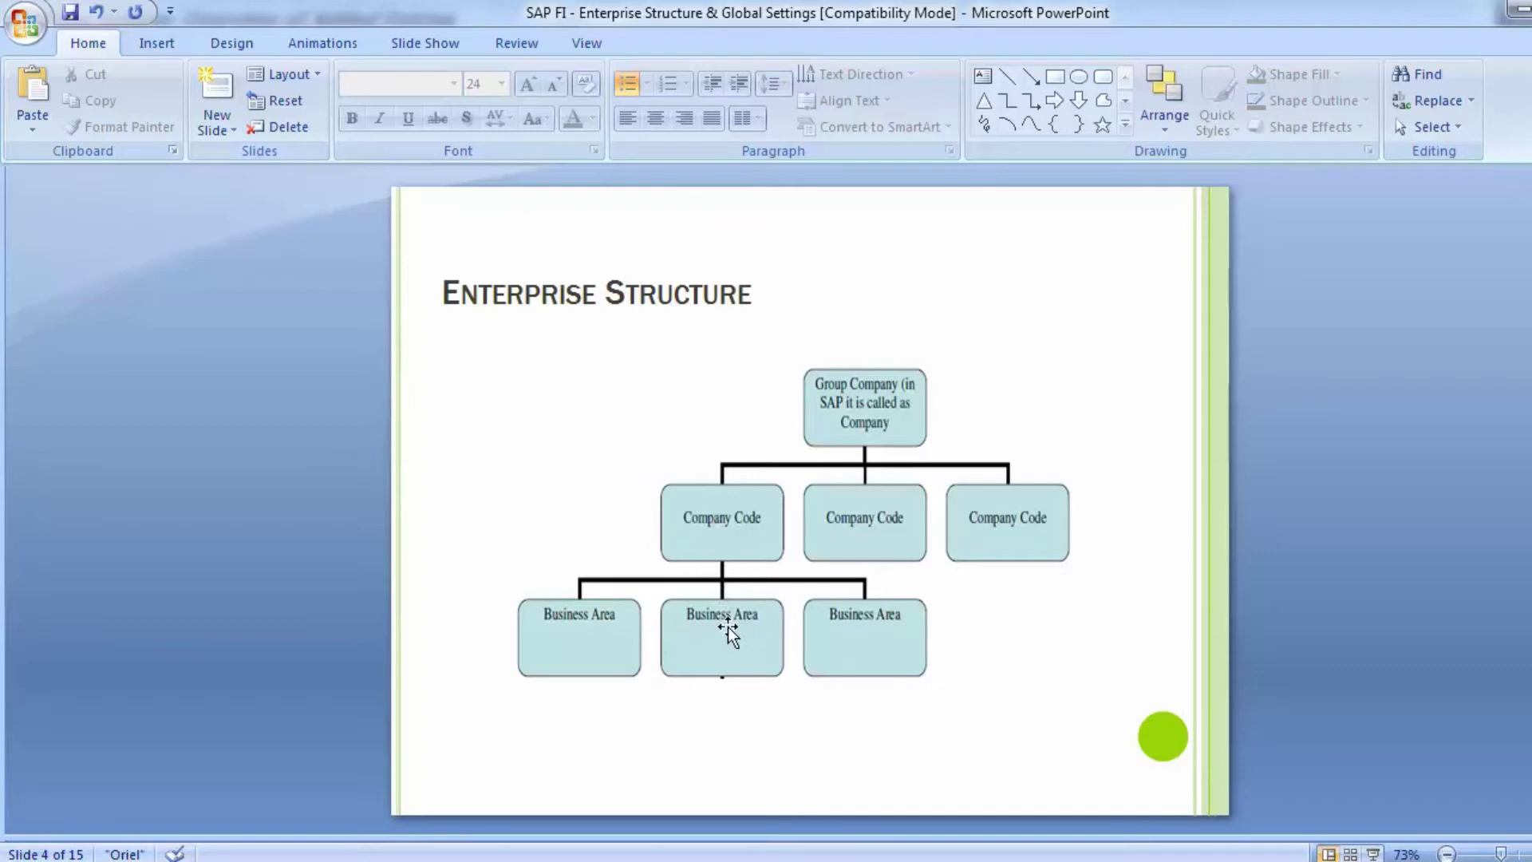
{"action": "left_click", "coordinate": [735, 529]}
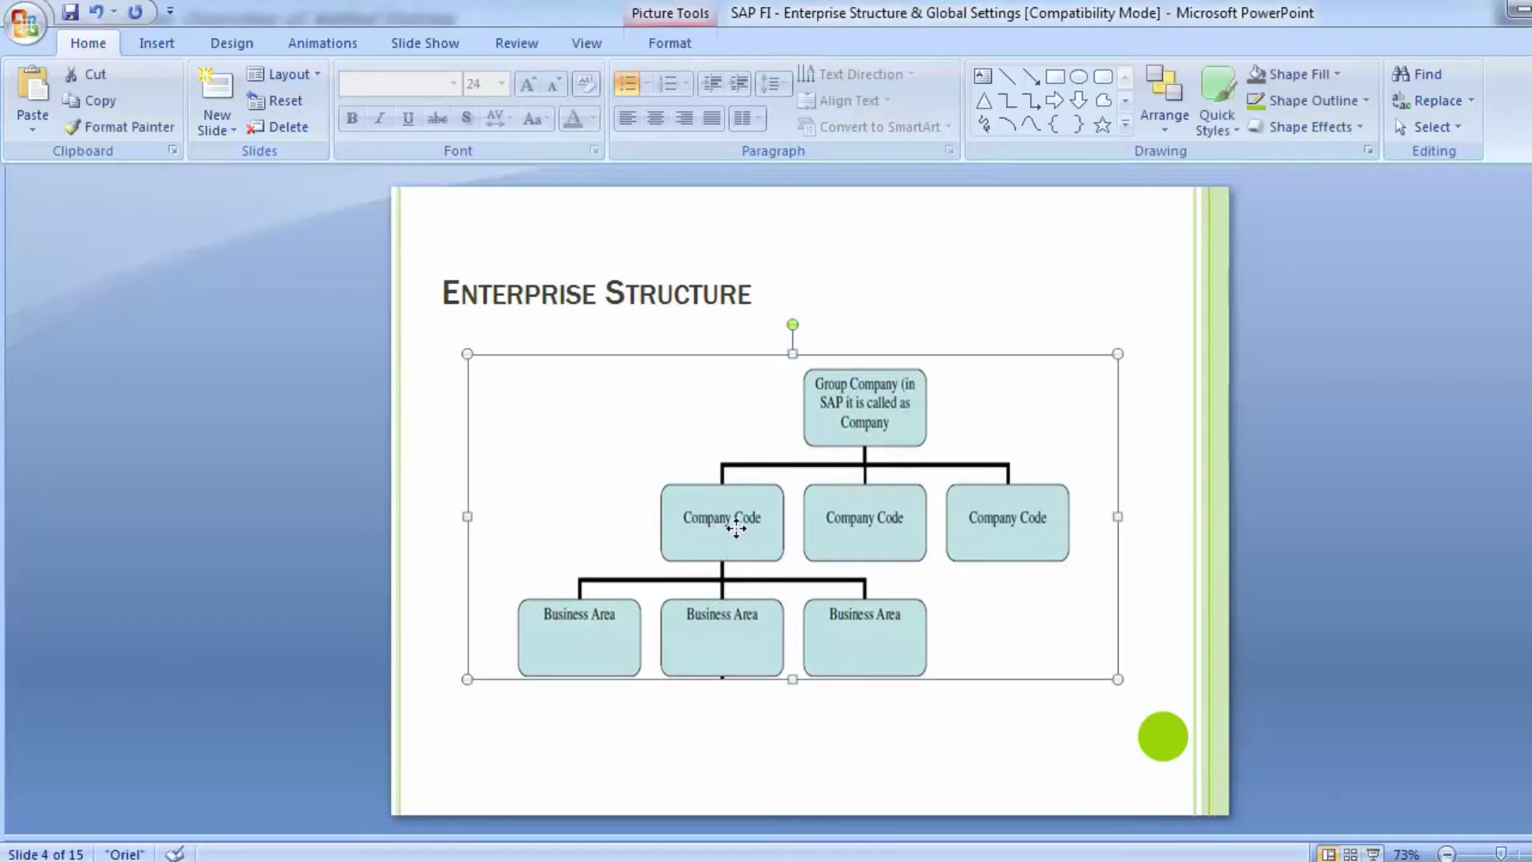
{"action": "left_click", "coordinate": [279, 520]}
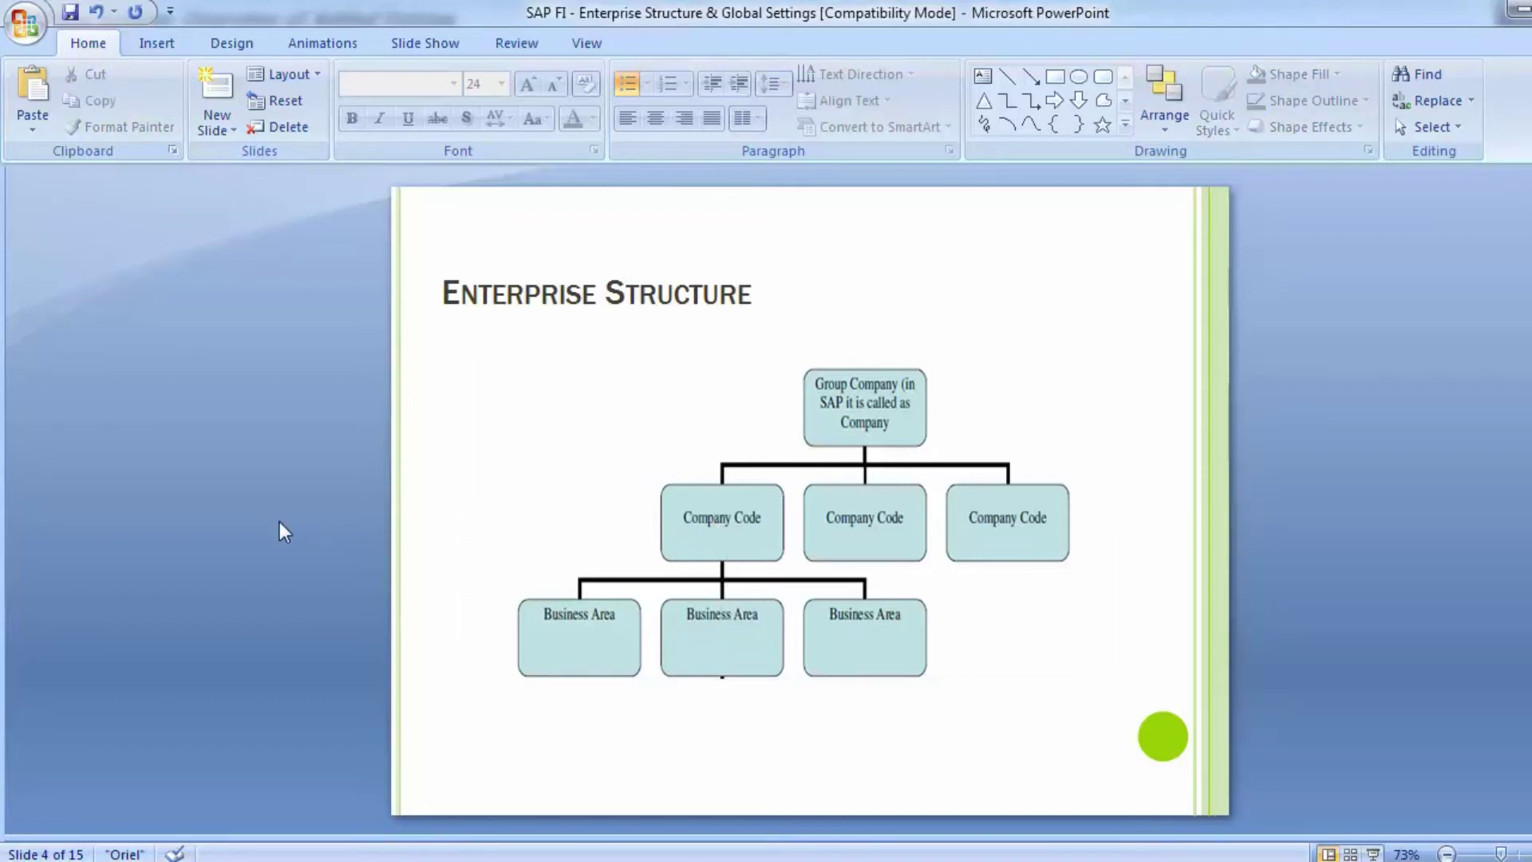
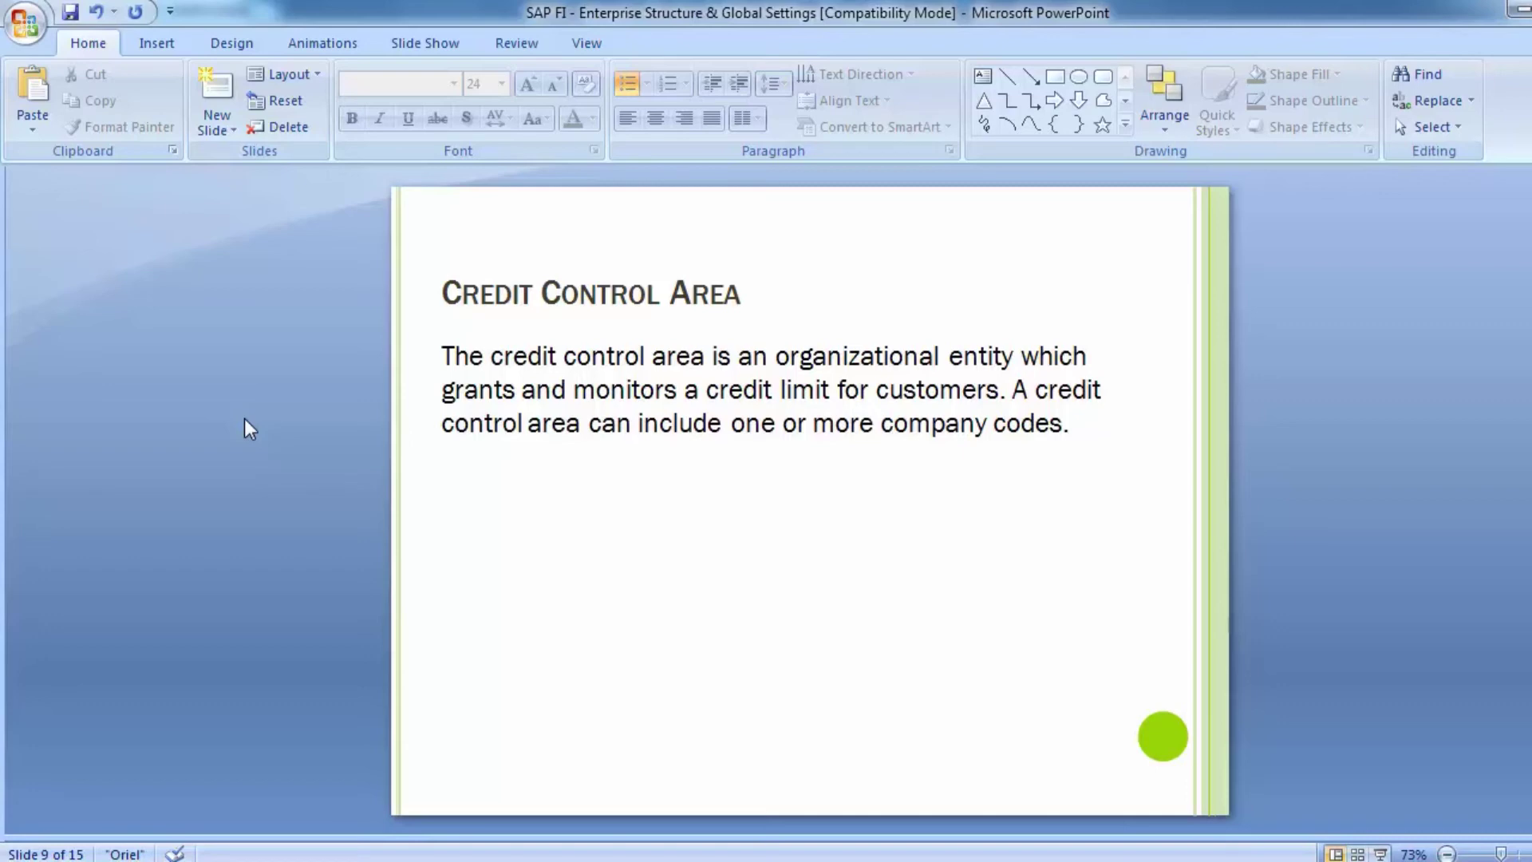
Return to the Enterprise Structure Configuration Steps slide and review the steps for defining and assigning the credit control area
{"action": "scroll", "coordinate": [250, 429], "scroll_direction": "up", "scroll_amount": 4}
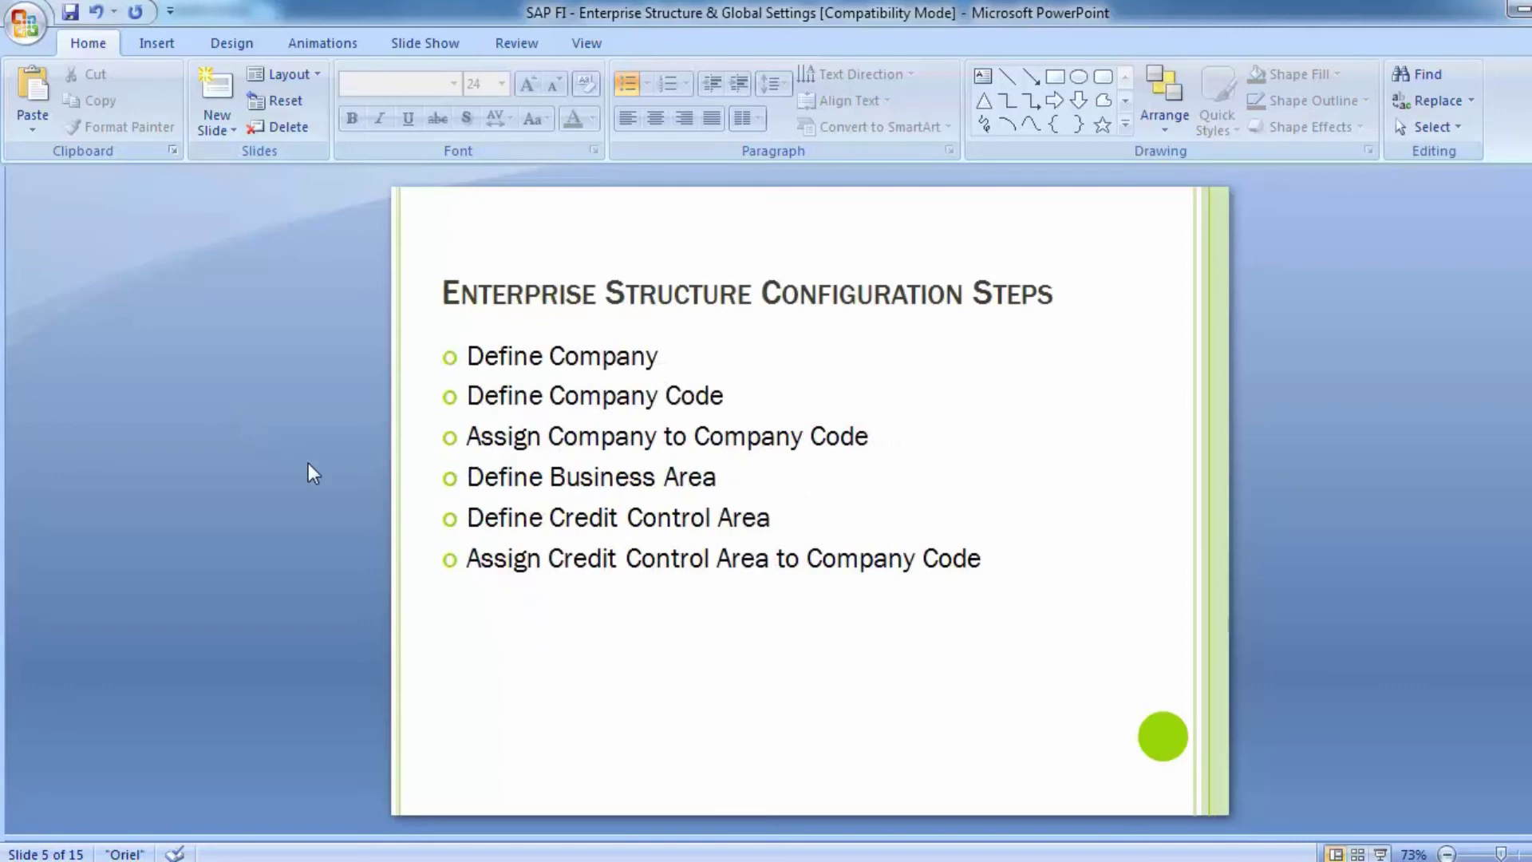
{"action": "left_click_drag", "start_coordinate": [464, 523], "coordinate": [786, 520]}
{"action": "left_click_drag", "start_coordinate": [464, 559], "coordinate": [980, 550]}
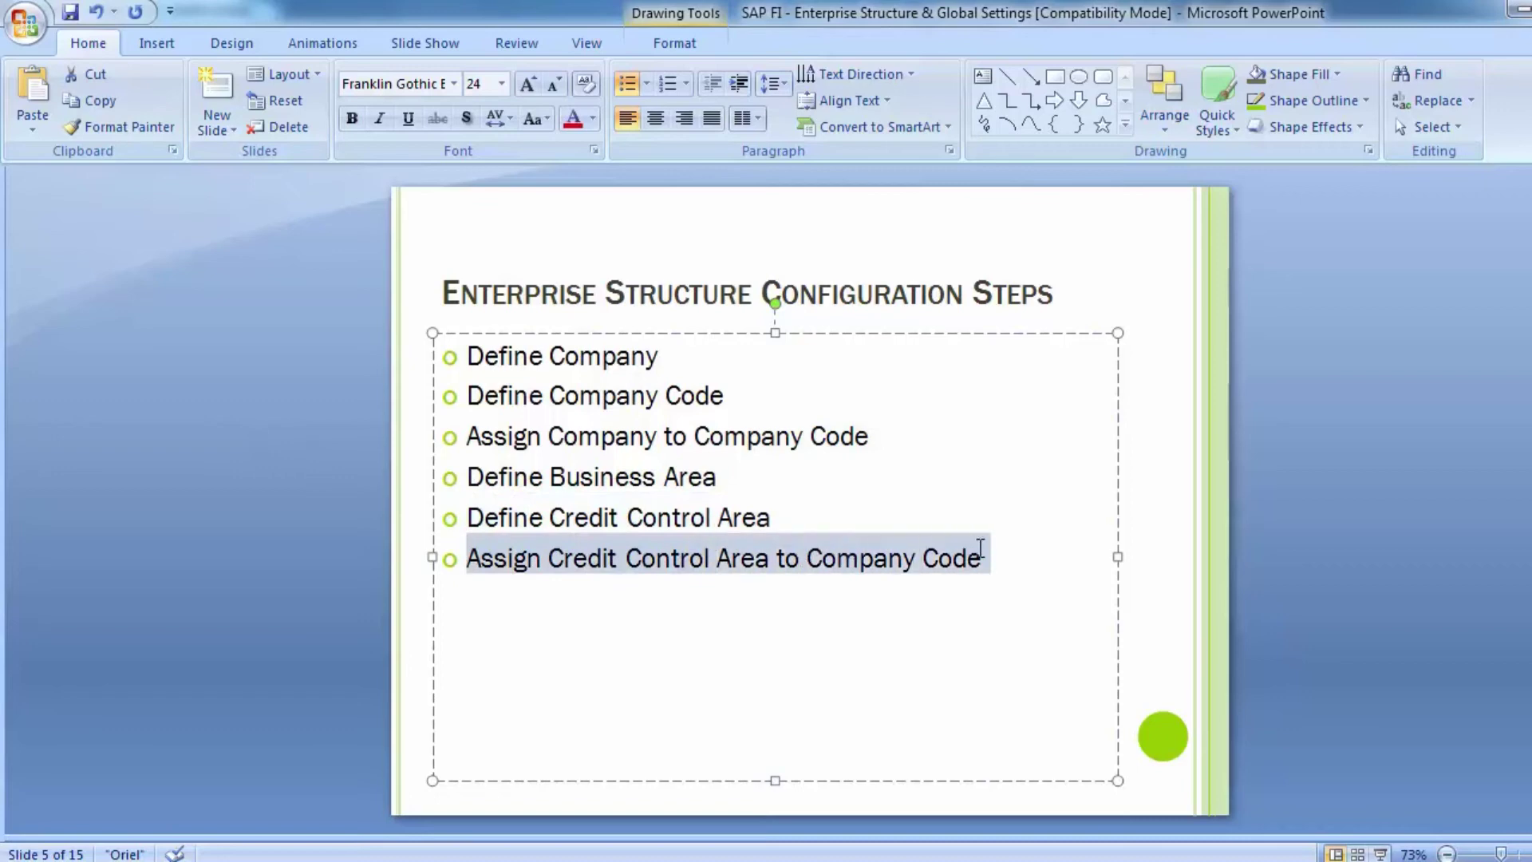
{"action": "left_click", "coordinate": [313, 467]}
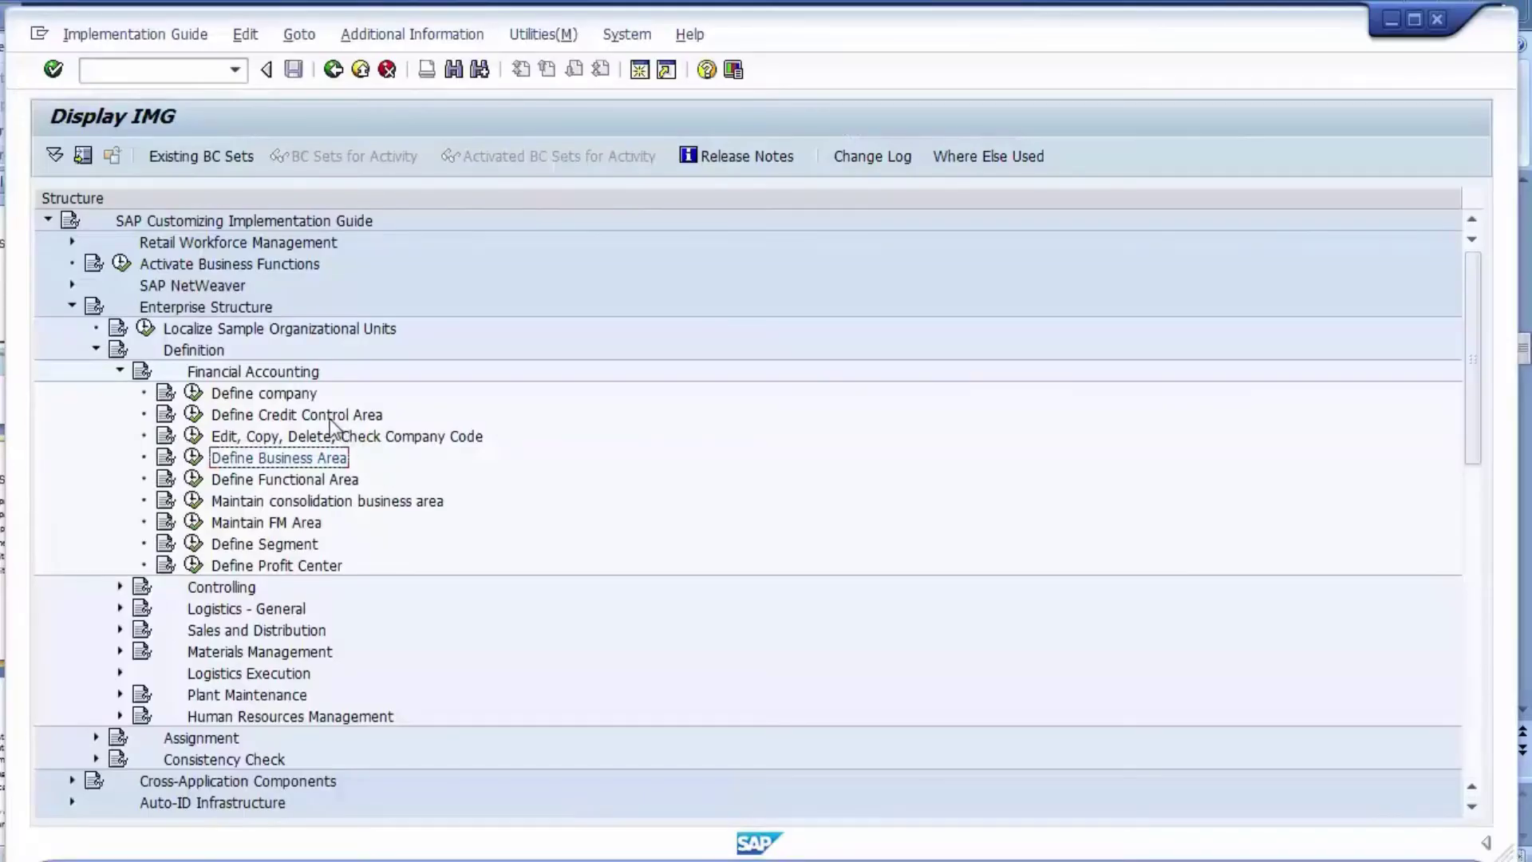
Open Define Credit Control Area and start a new entry for credit control area 1200 with currency USD
{"action": "left_click", "coordinate": [329, 417]}
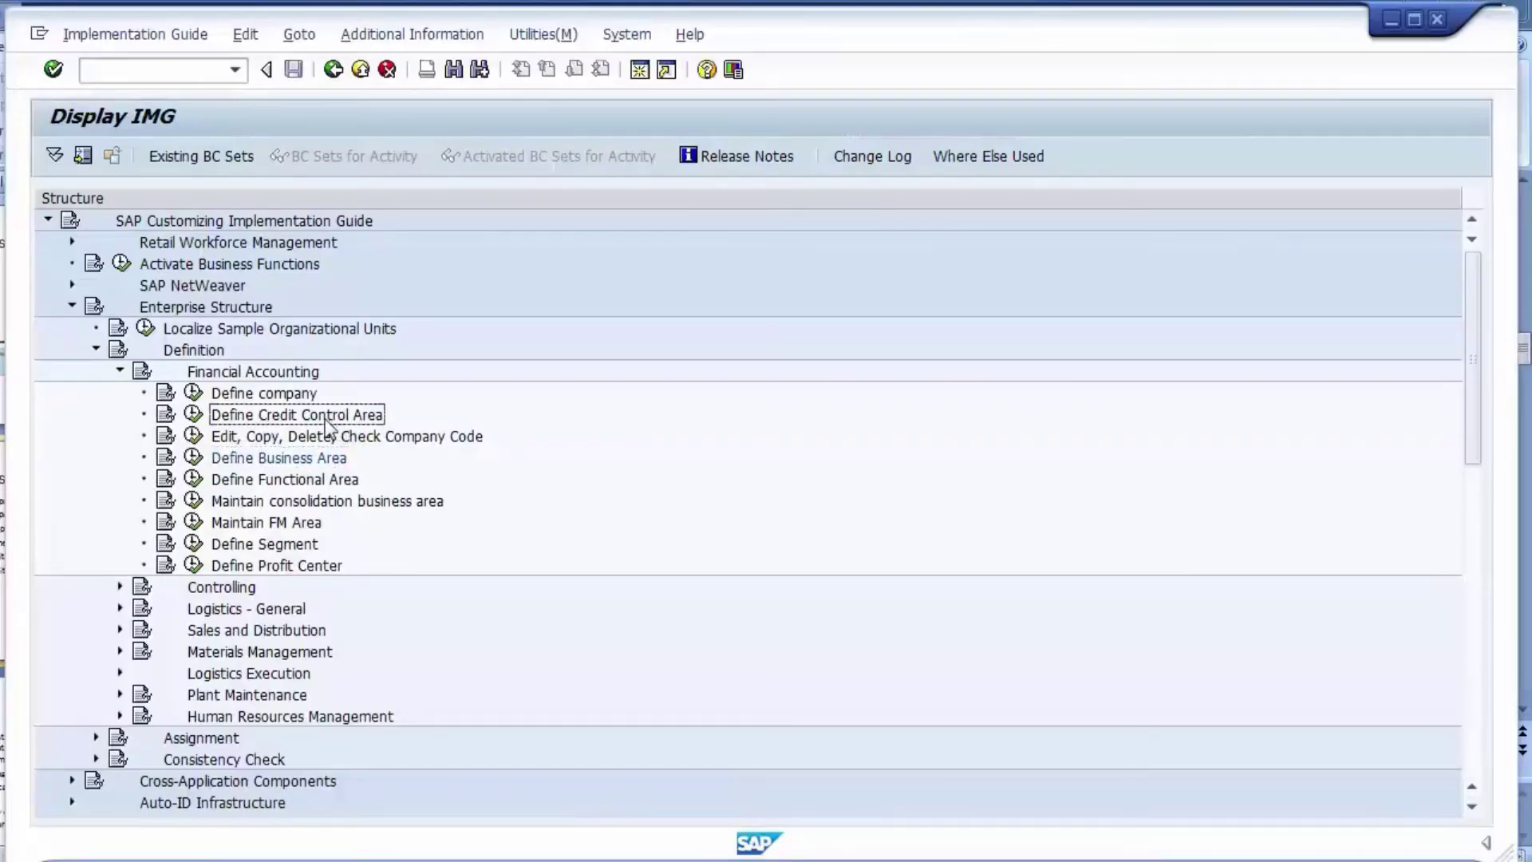
{"action": "left_click", "coordinate": [195, 421]}
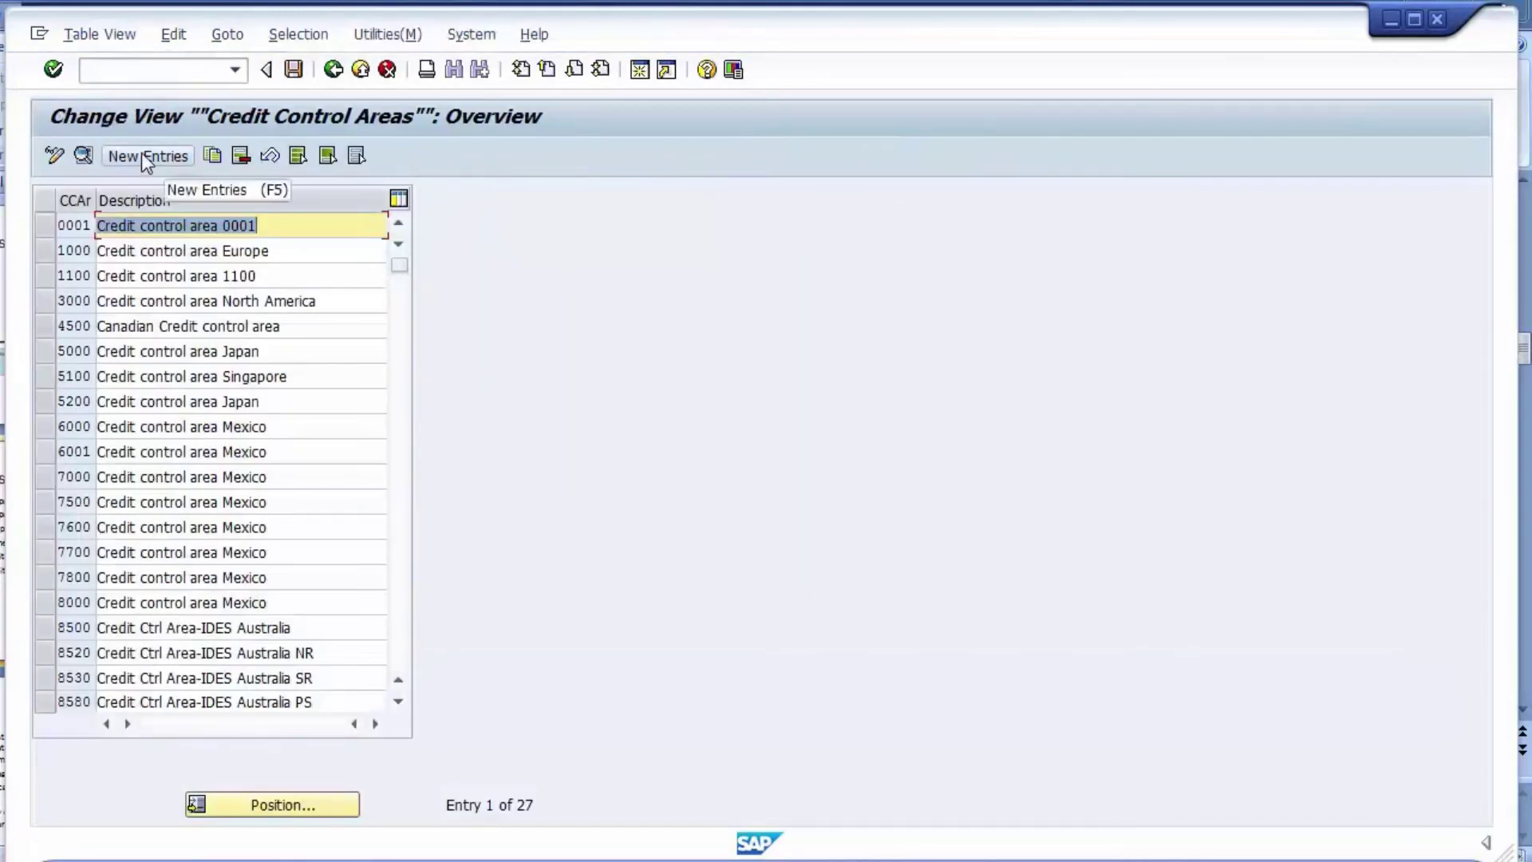
{"action": "left_click", "coordinate": [144, 157]}
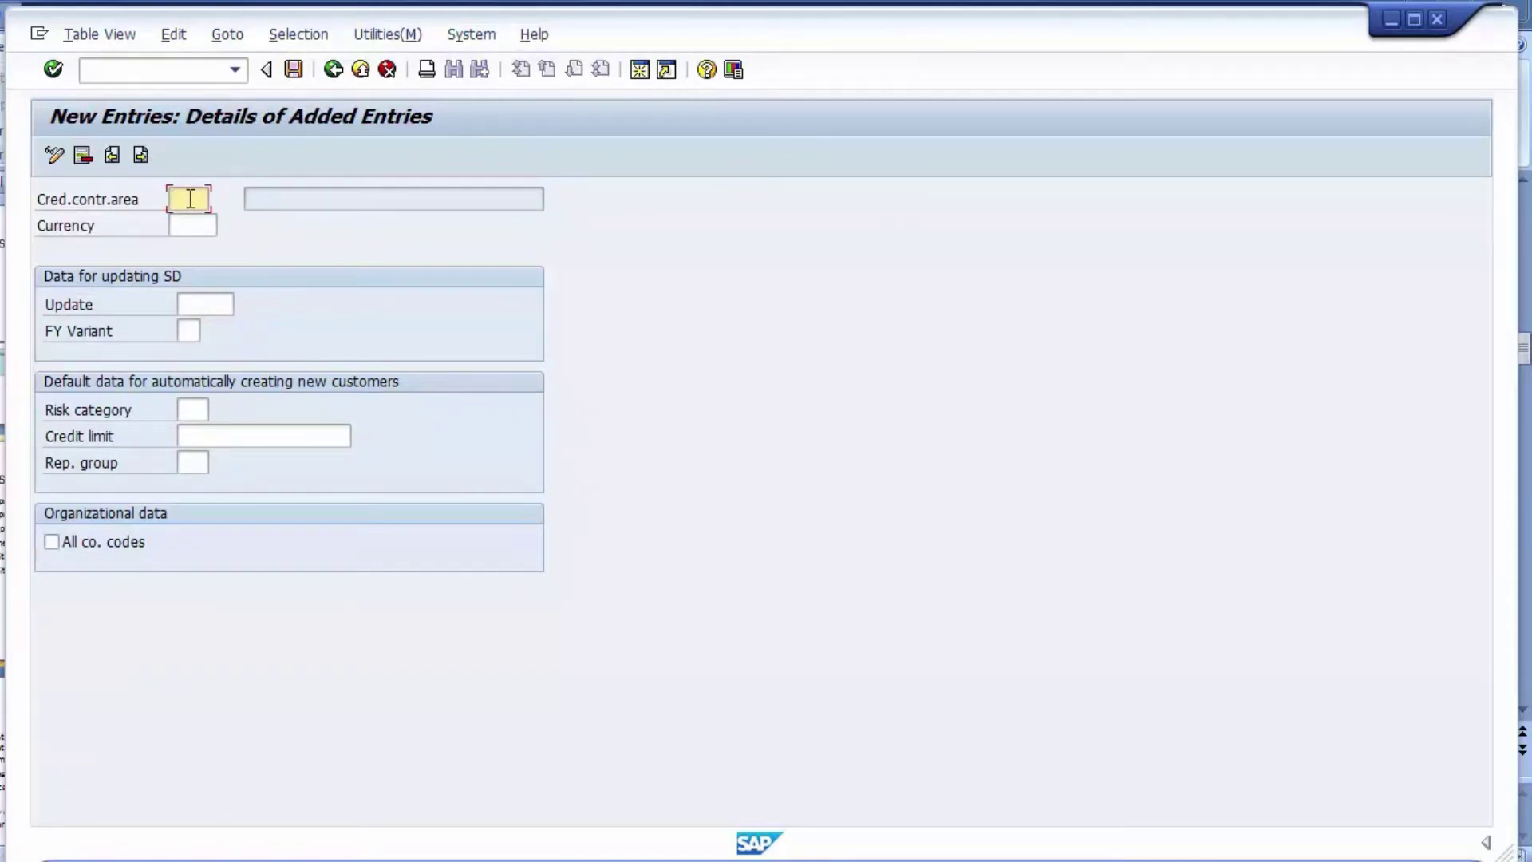
{"action": "type", "text": "1200"}
{"action": "left_click", "coordinate": [198, 224]}
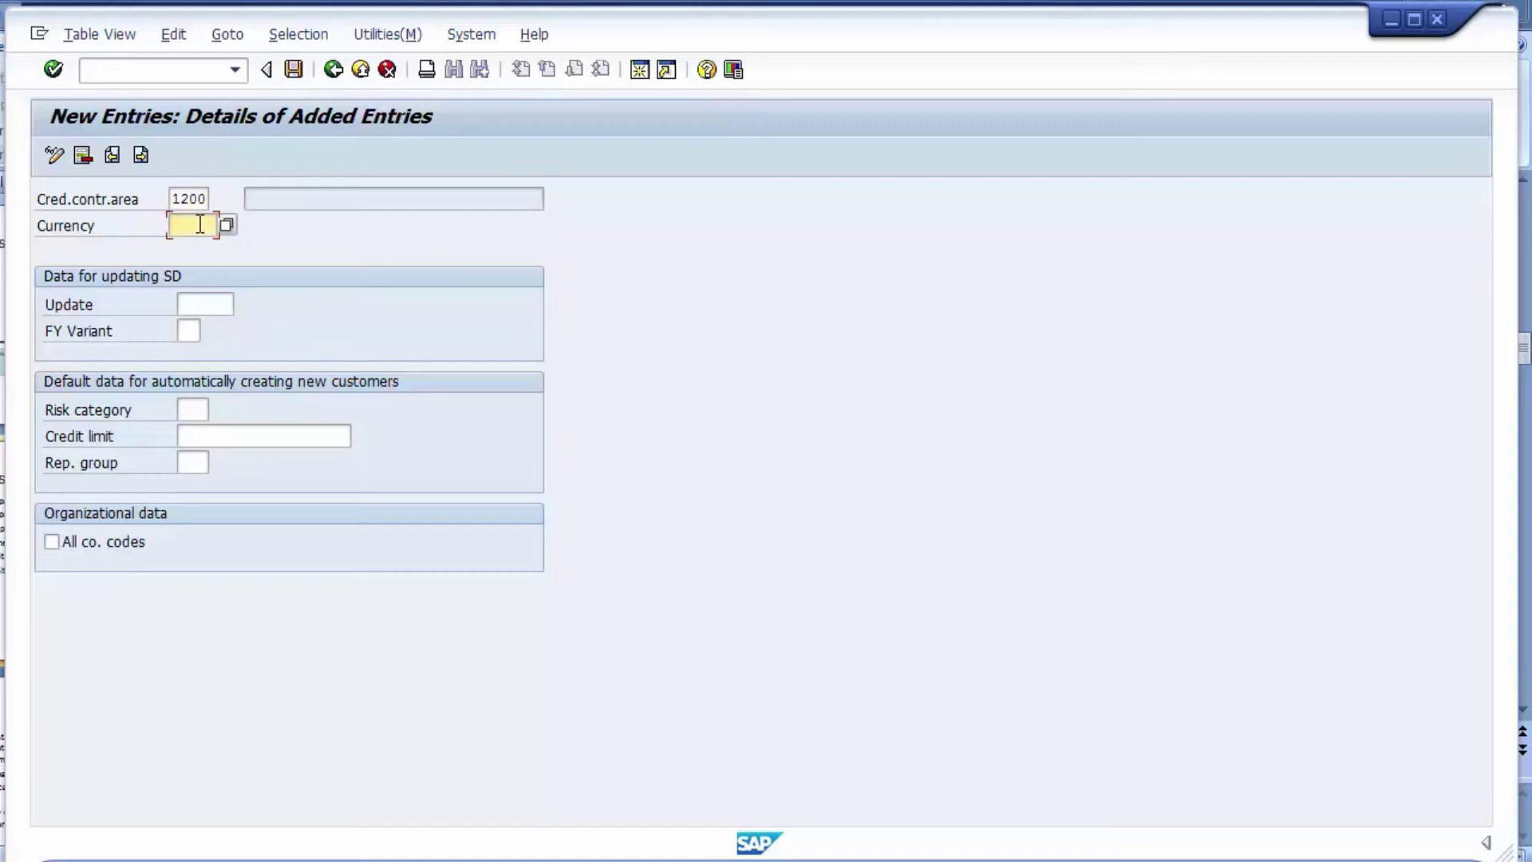
{"action": "type", "text": "USD"}
Set the default credit limit for new customers in credit control area 1200 to 1000000
{"action": "left_click", "coordinate": [194, 408]}
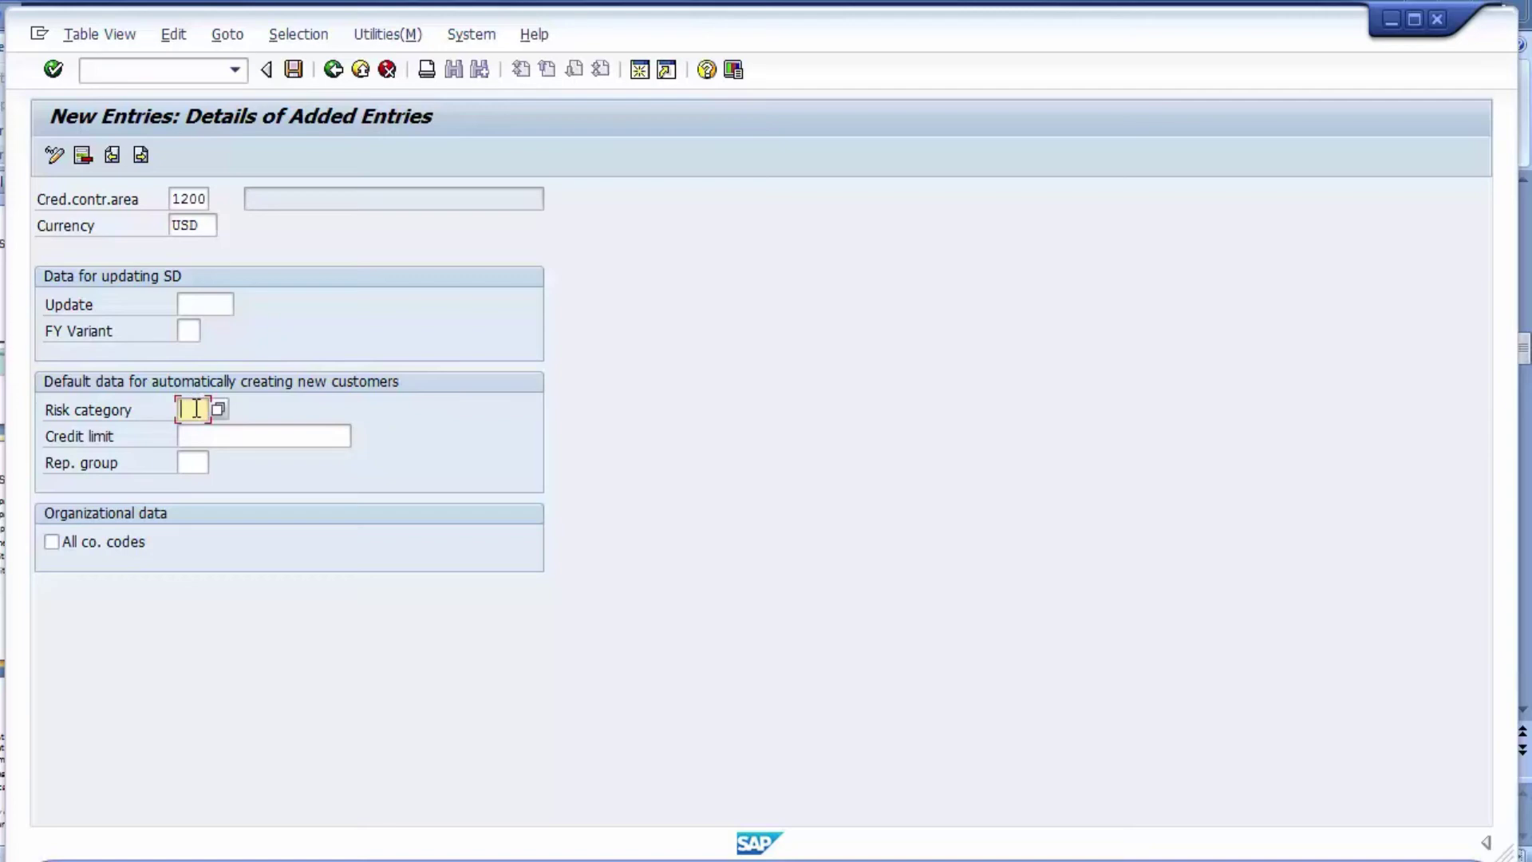
{"action": "left_click", "coordinate": [212, 439]}
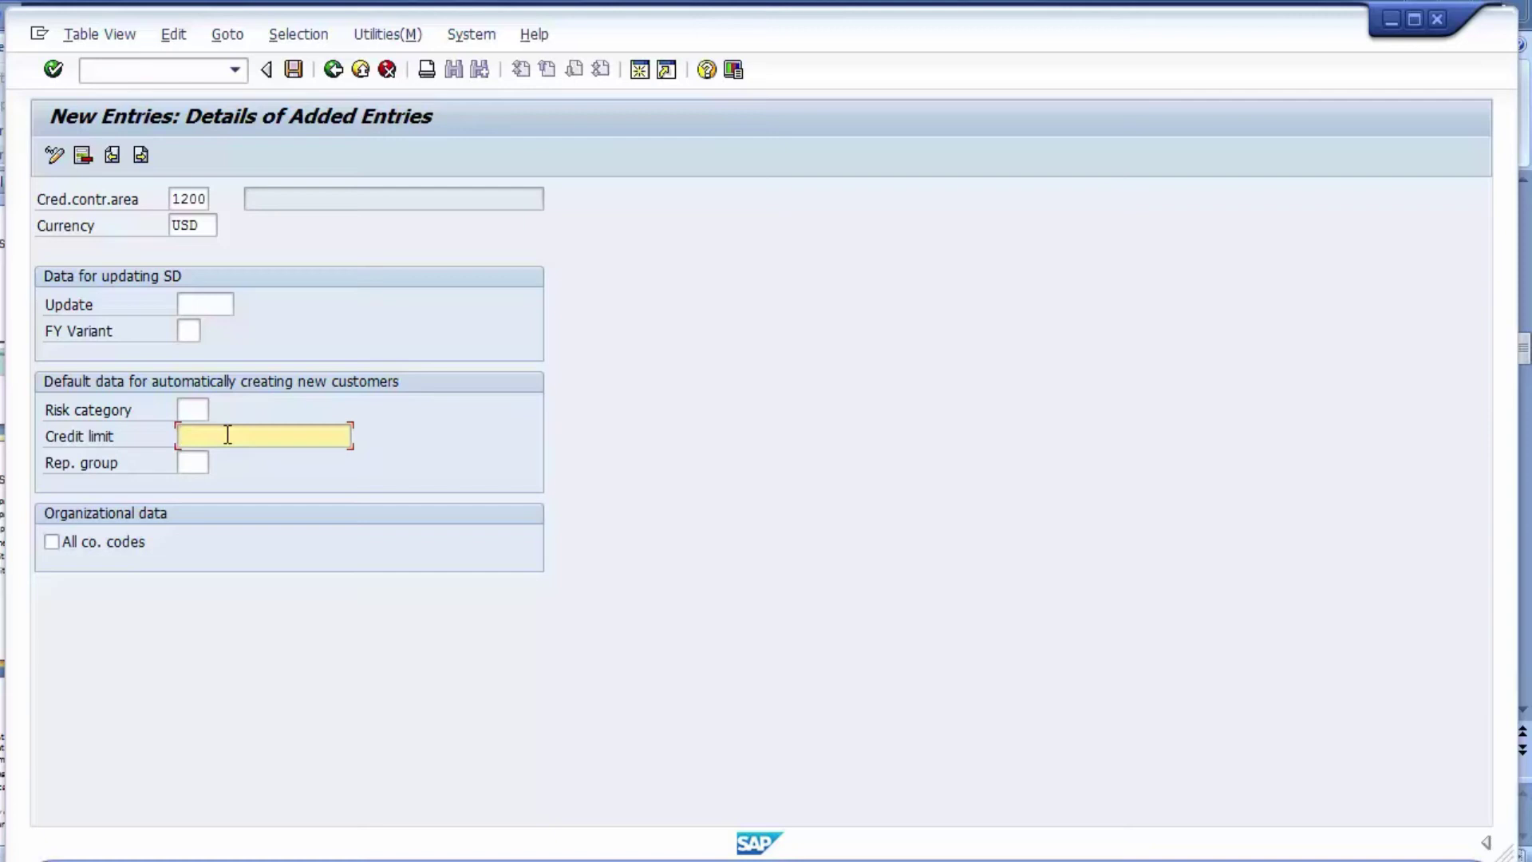
{"action": "type", "text": "10"}
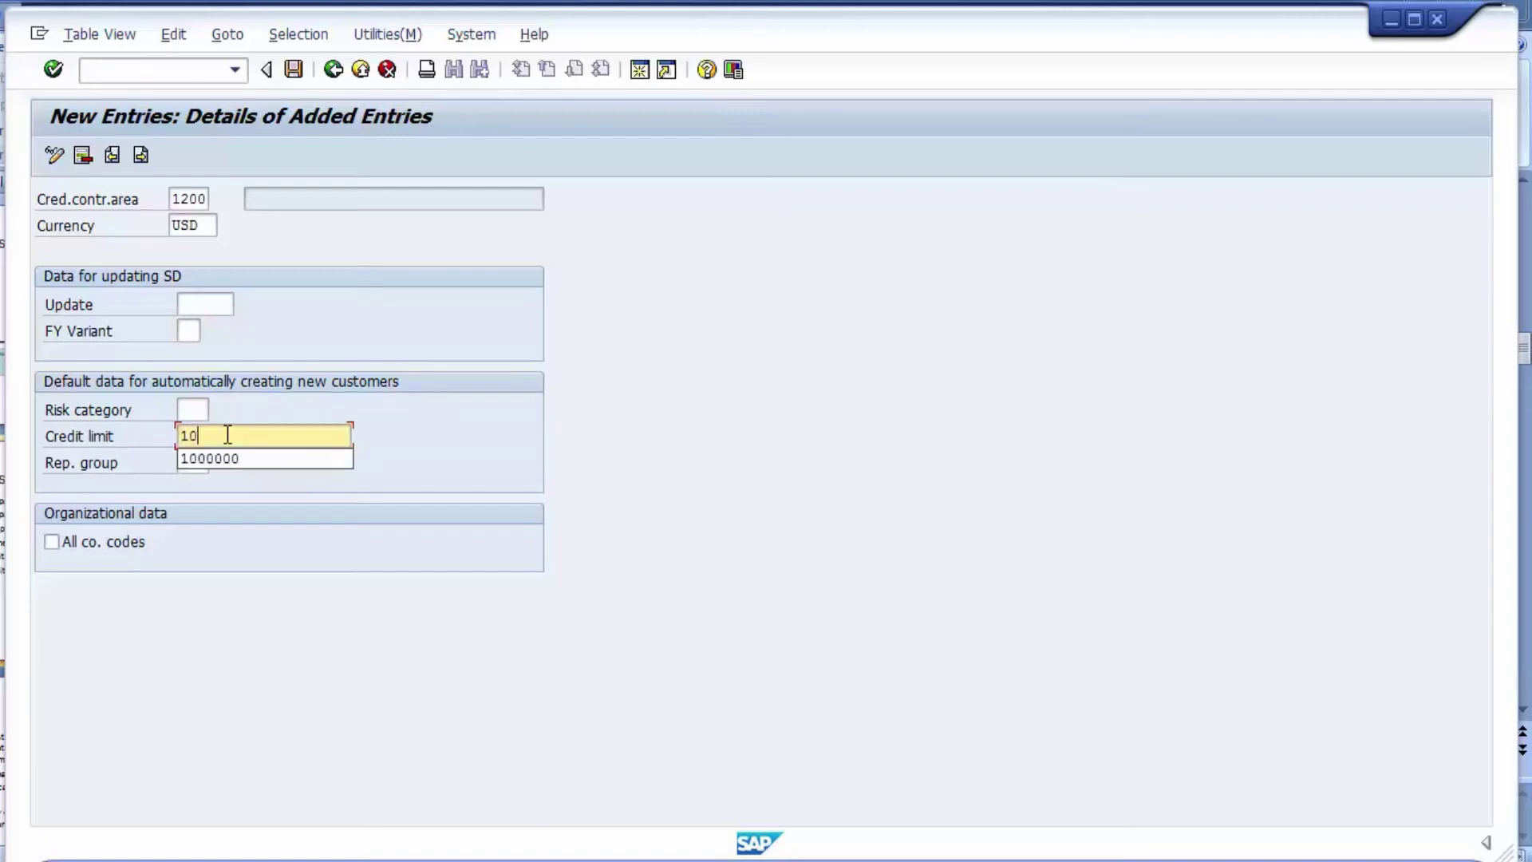
{"action": "type", "text": "00000"}
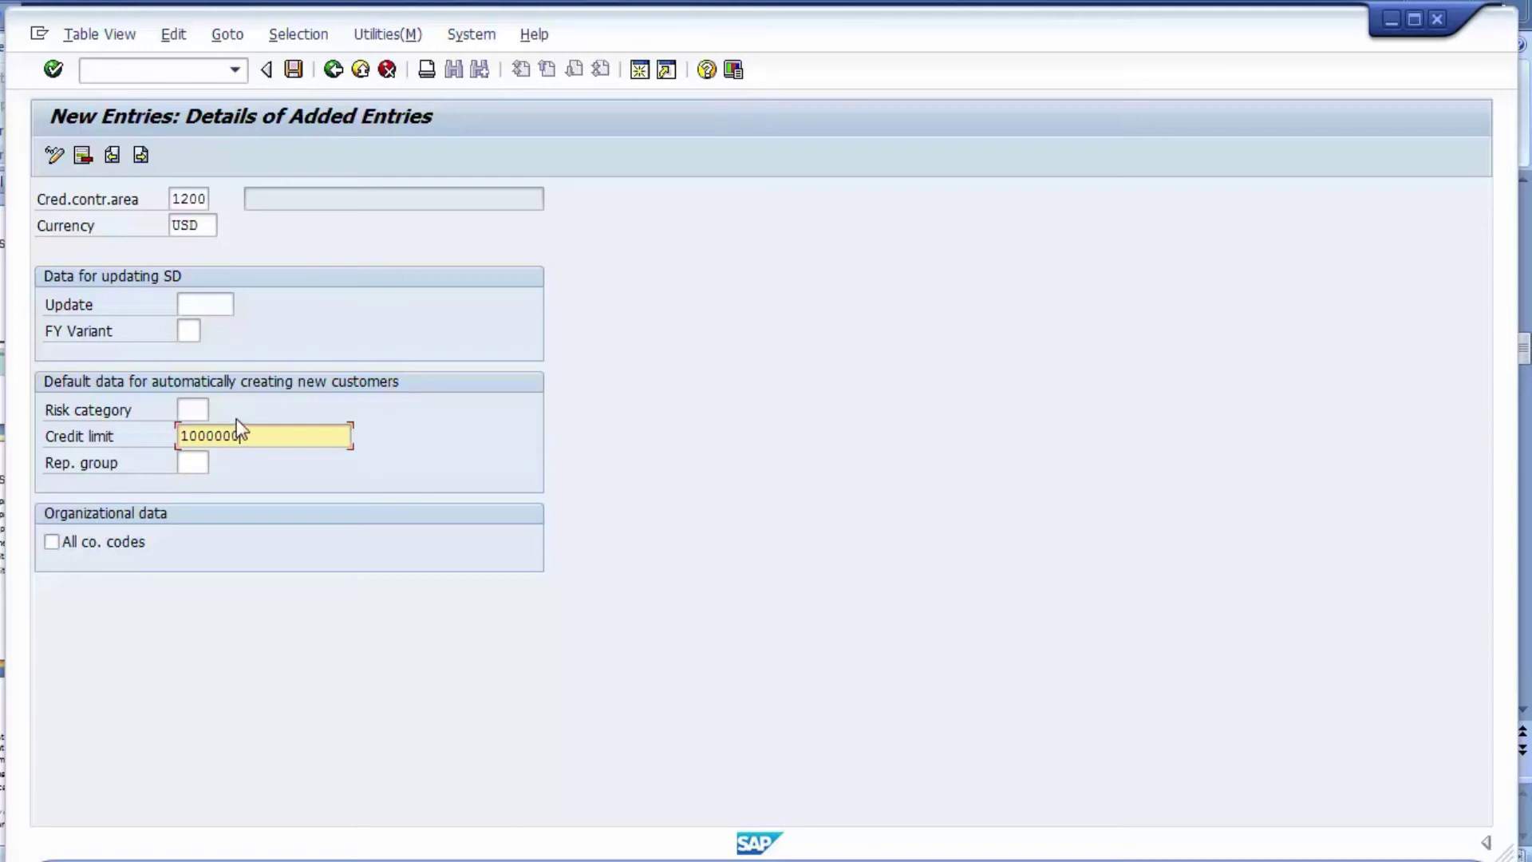
{"action": "key", "text": "Return"}
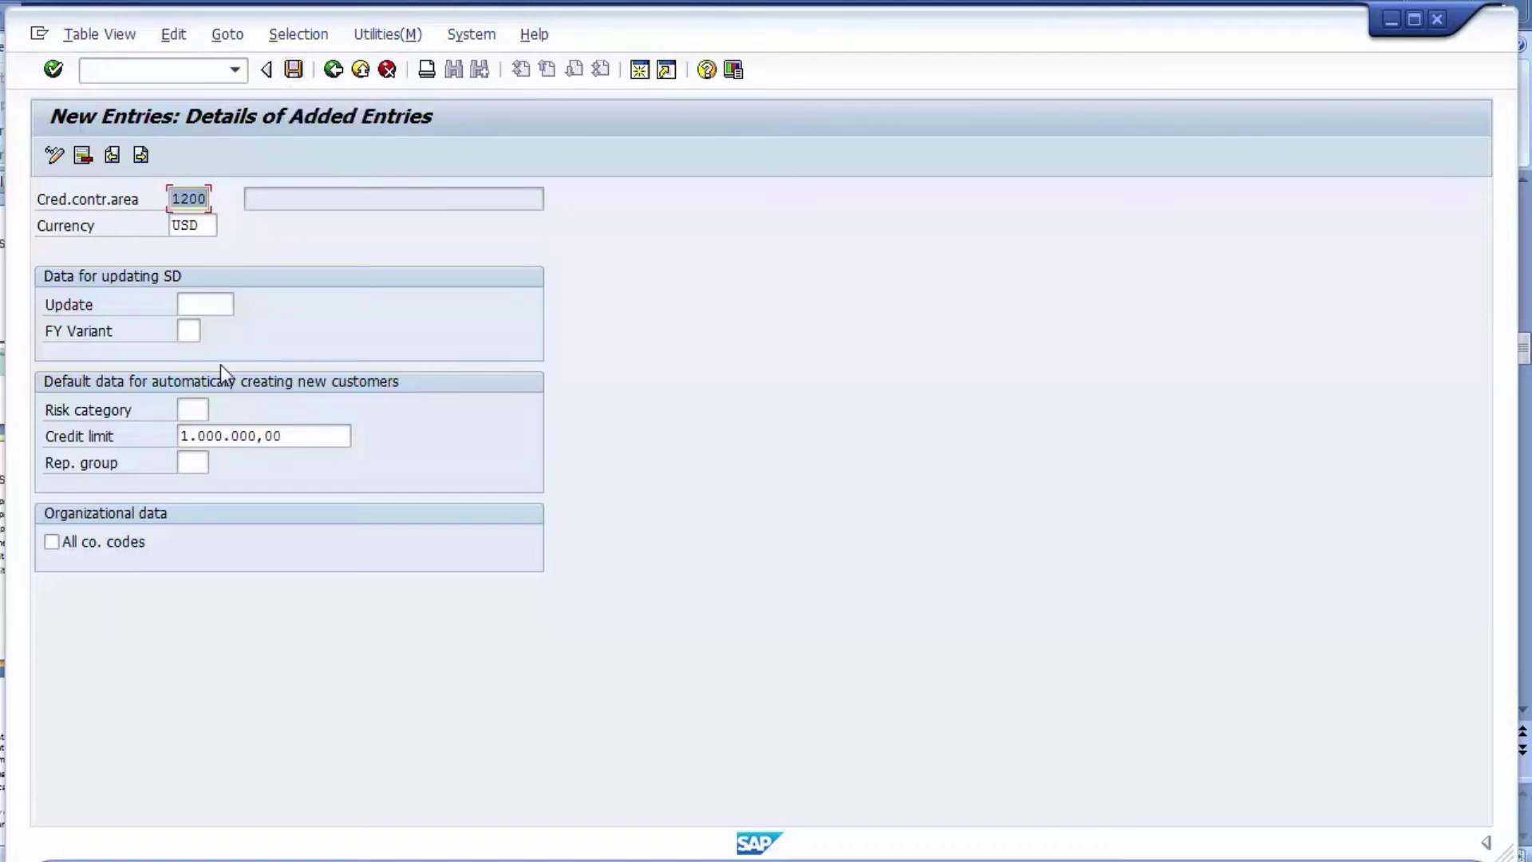
Save the new credit control area in the FICO Configurations customizing request and return to the credit control areas overview
{"action": "left_click", "coordinate": [304, 438]}
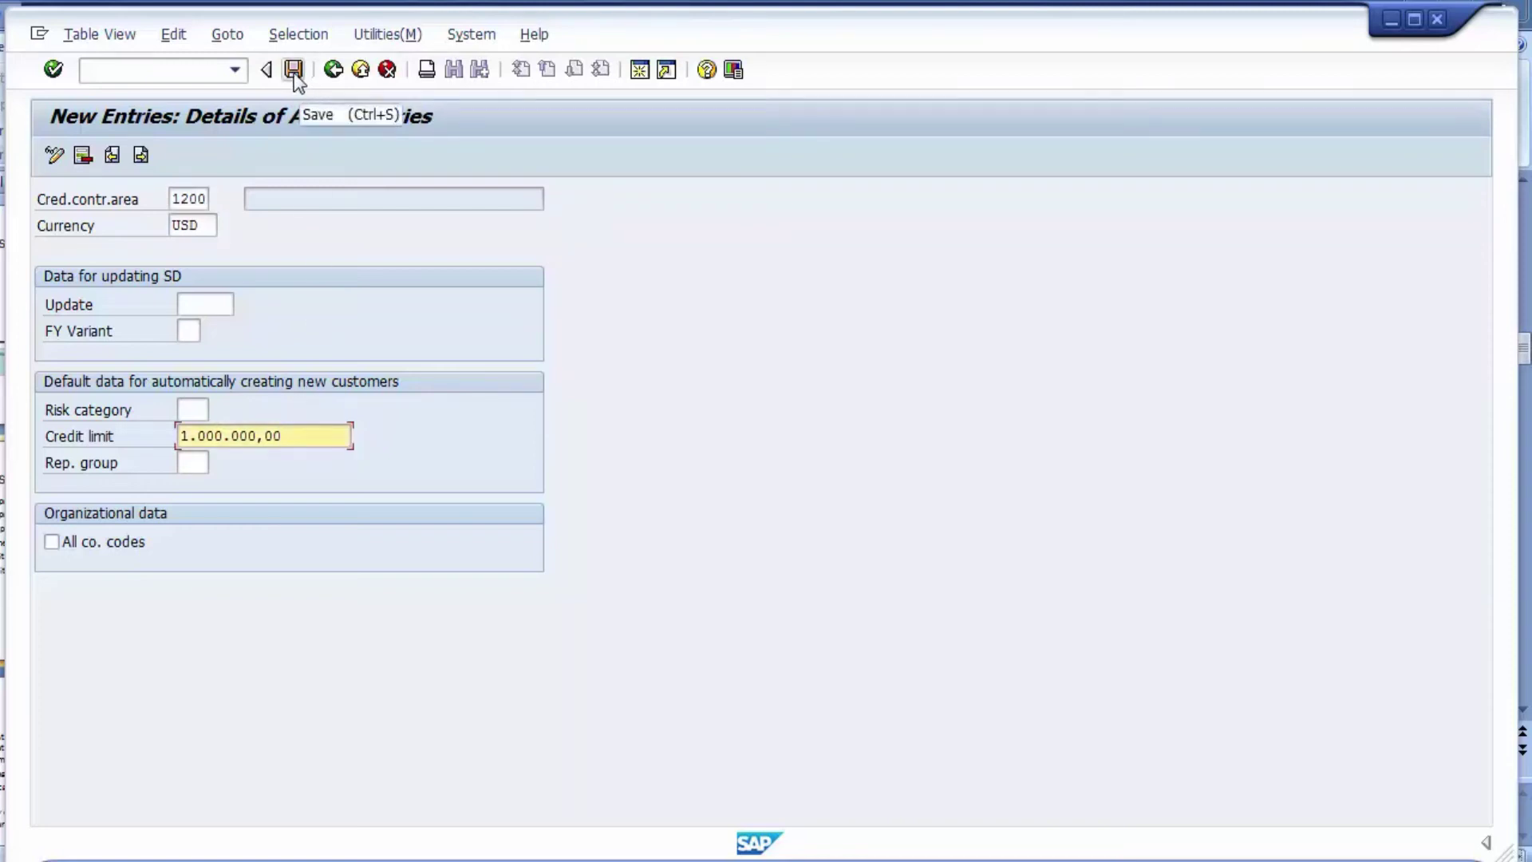
{"action": "left_click", "coordinate": [294, 71]}
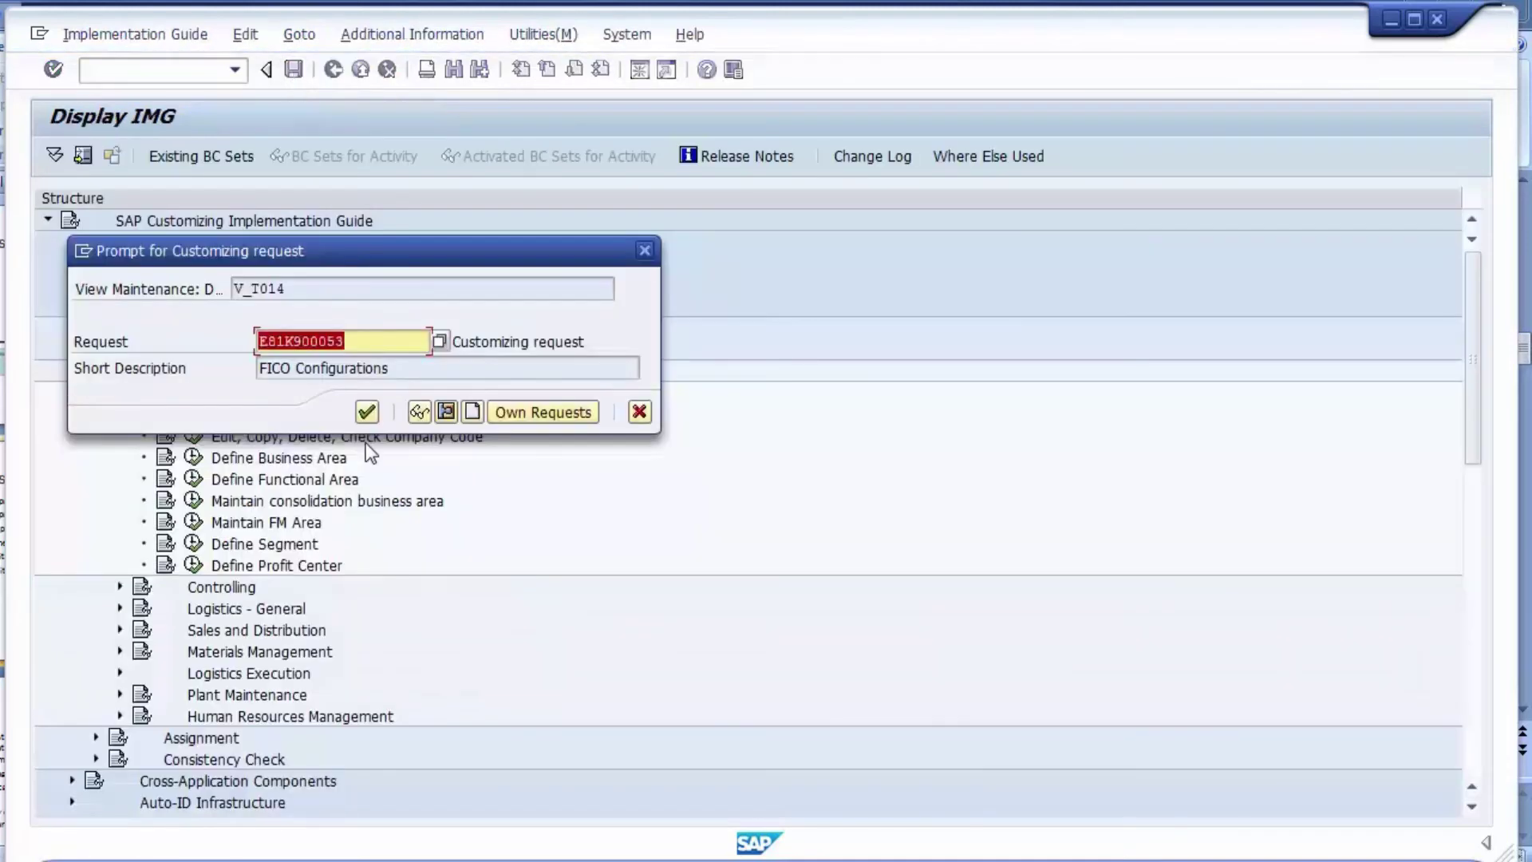
{"action": "left_click", "coordinate": [366, 412]}
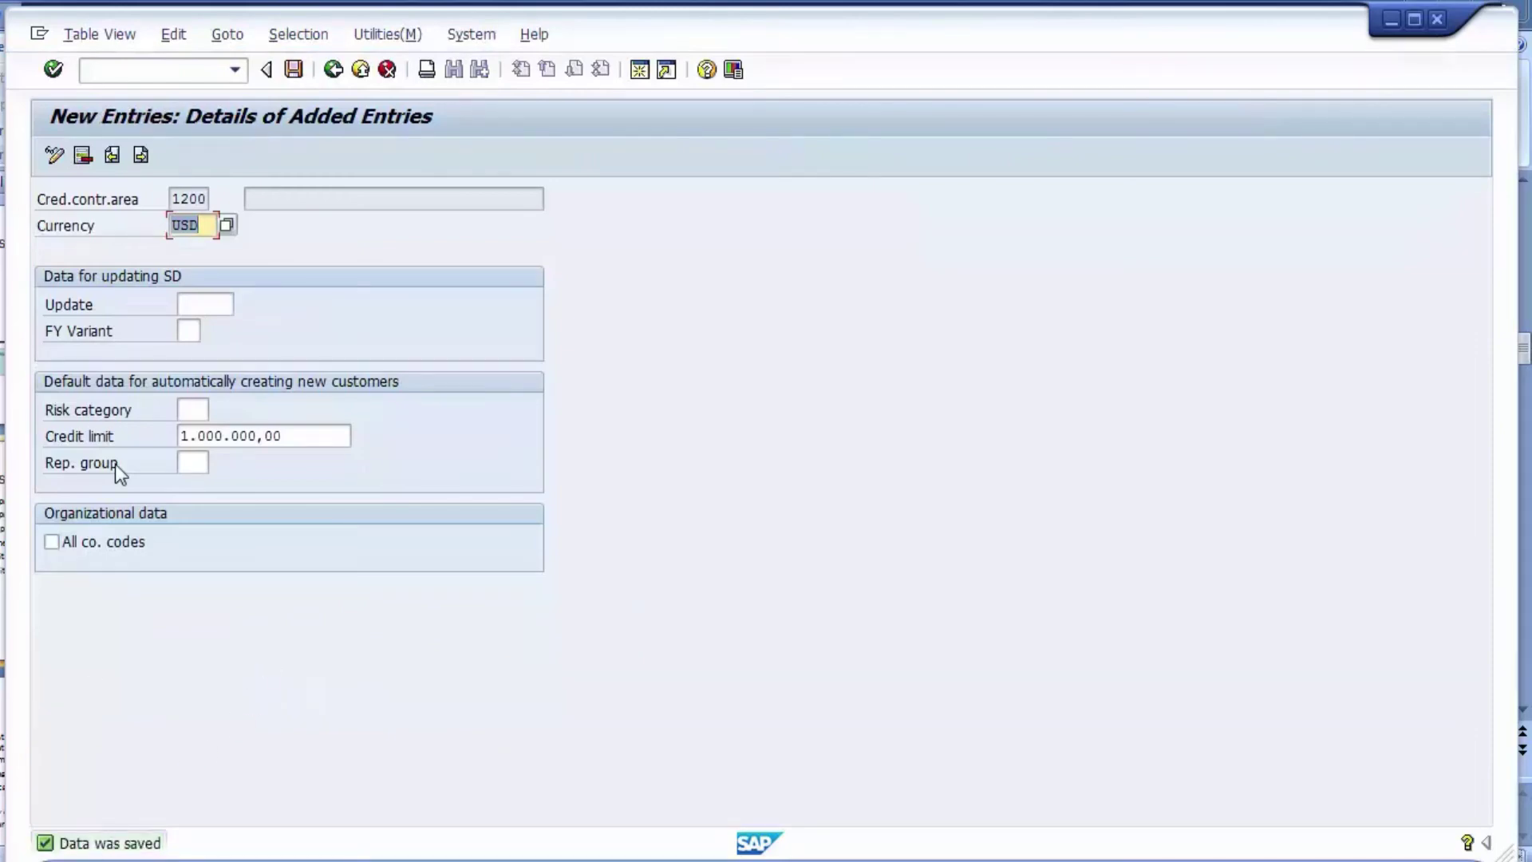
{"action": "left_click", "coordinate": [334, 72]}
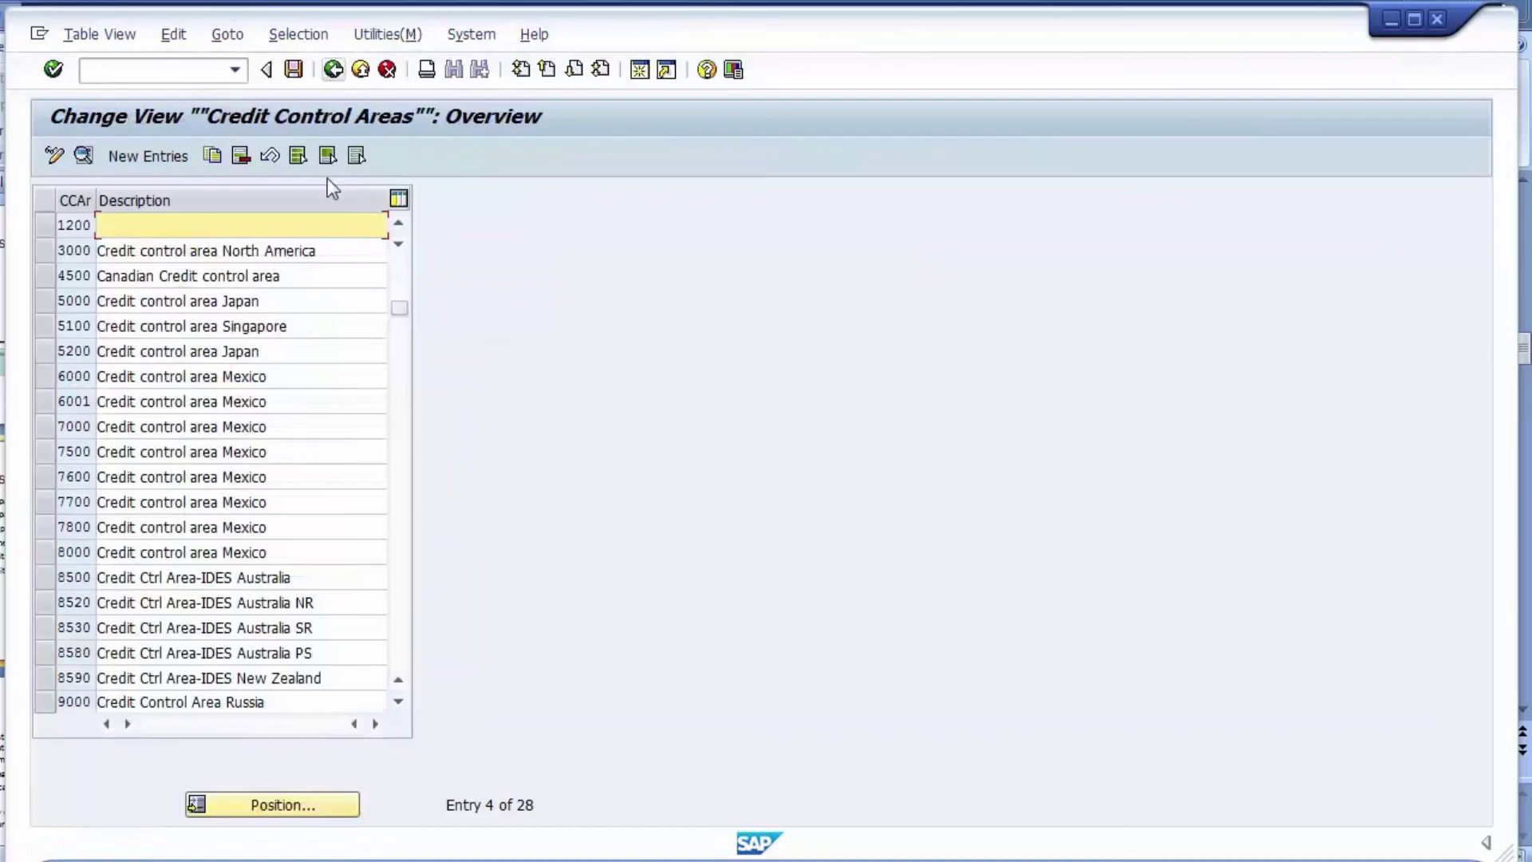
{"action": "key", "text": "alt+Tab"}
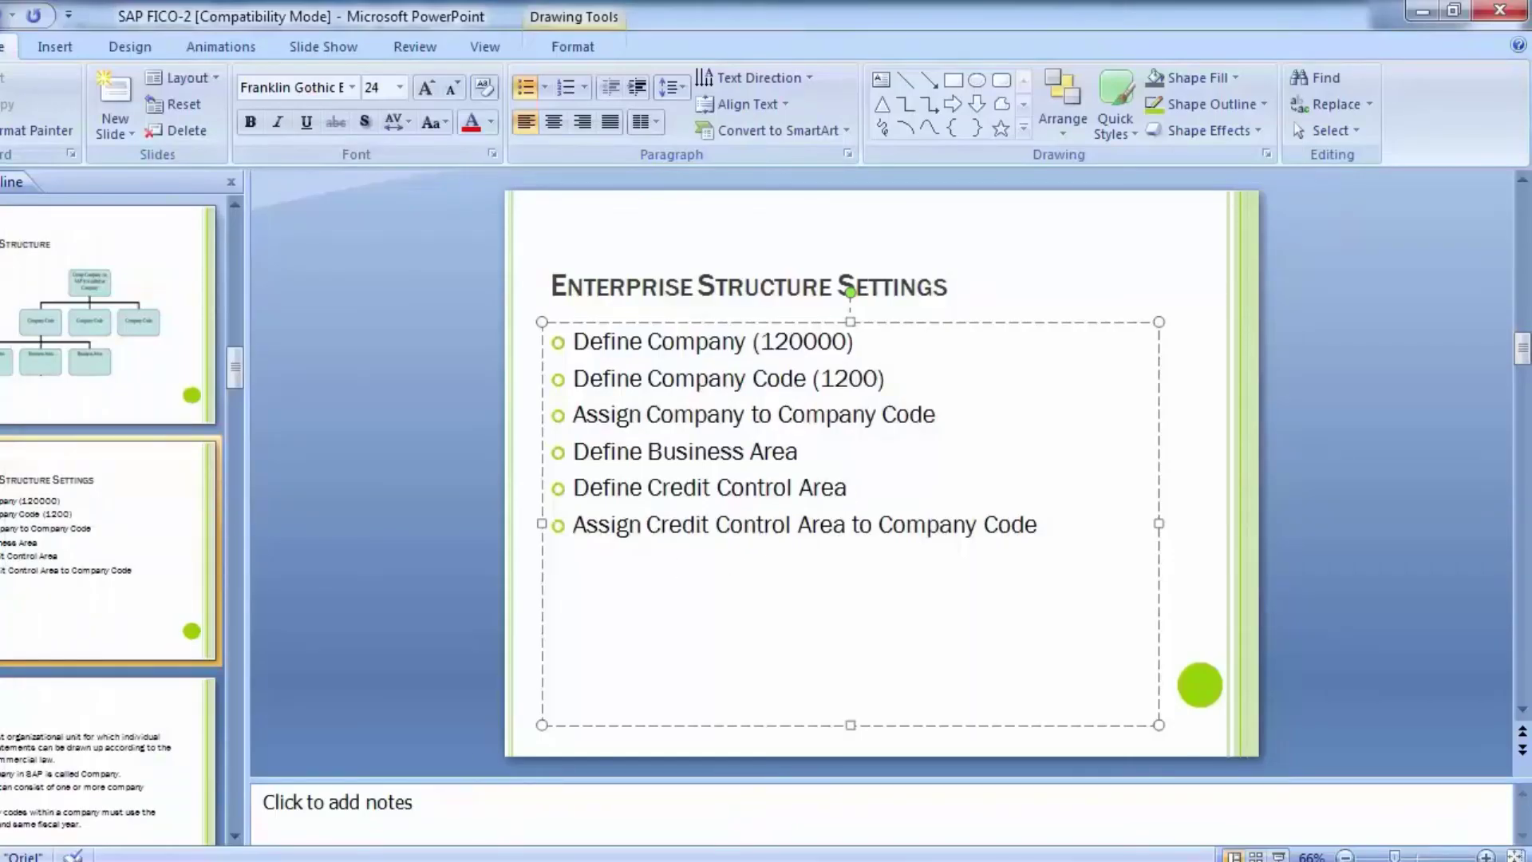
{"action": "left_click", "coordinate": [523, 860]}
{"action": "left_click", "coordinate": [608, 786]}
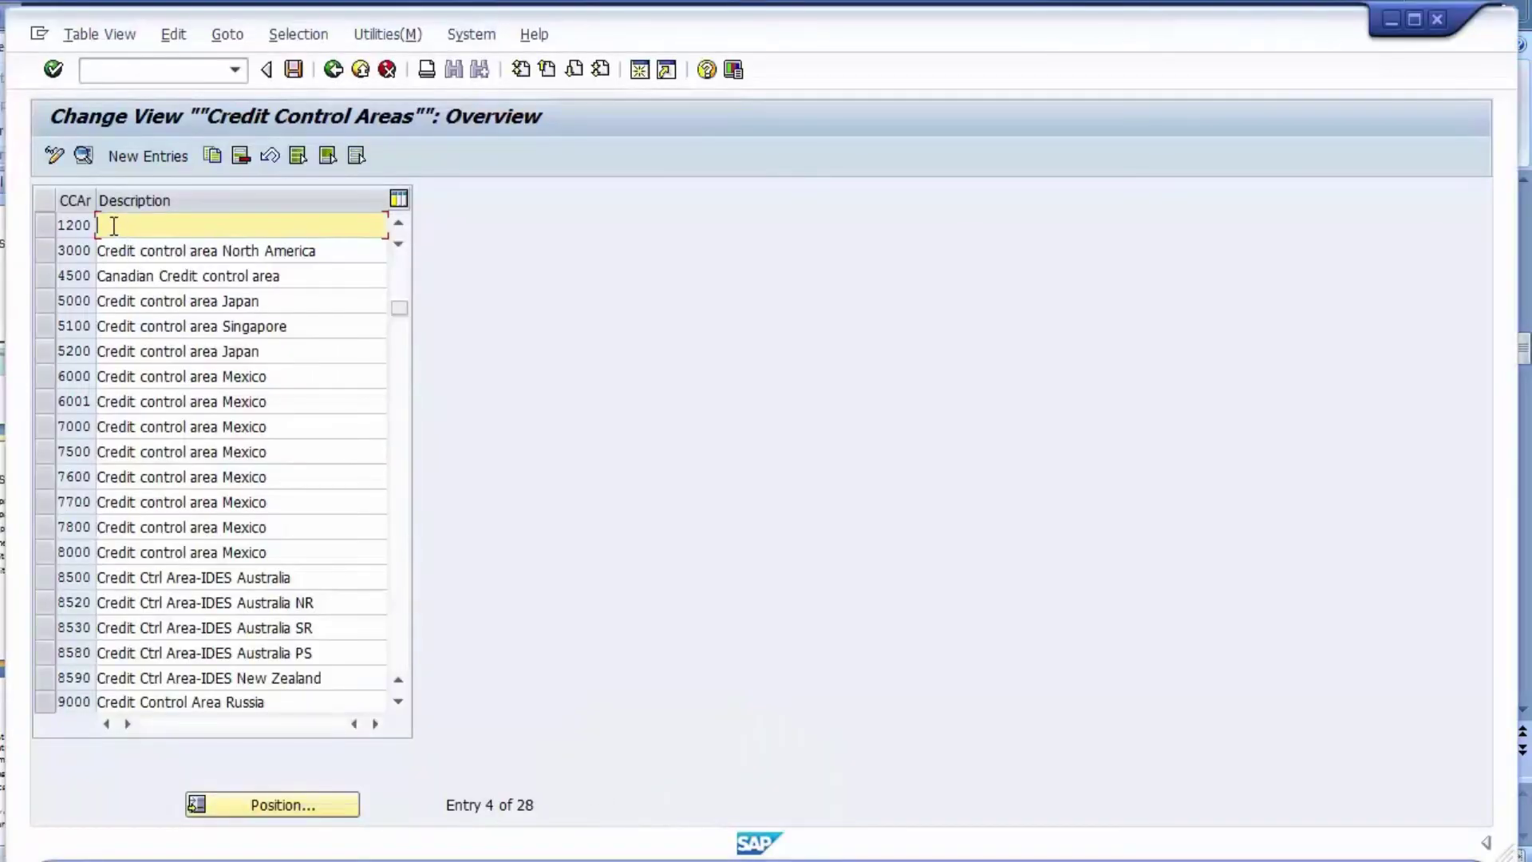
Describe credit control area 1200 as "Credit control area 1200", save it and return to the implementation guide
{"action": "type", "text": "Credit"}
{"action": "key", "text": "BackSpace"}
{"action": "key", "text": "BackSpace"}
{"action": "key", "text": "BackSpace"}
{"action": "key", "text": "BackSpace"}
{"action": "key", "text": "BackSpace"}
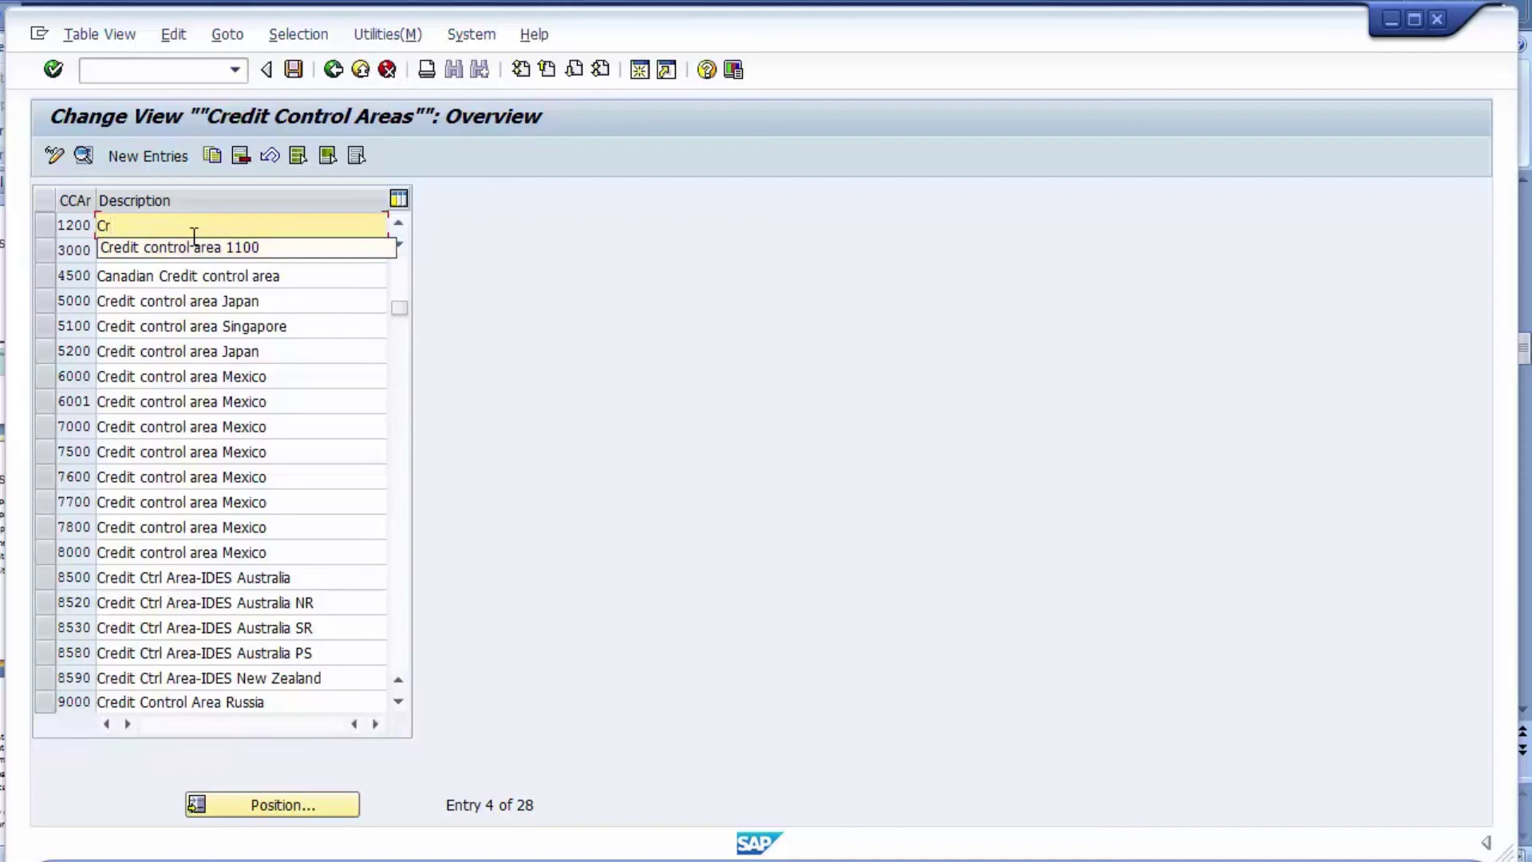
{"action": "left_click", "coordinate": [193, 240]}
{"action": "key", "text": "BackSpace"}
{"action": "key", "text": "BackSpace"}
{"action": "key", "text": "BackSpace"}
{"action": "type", "text": "200"}
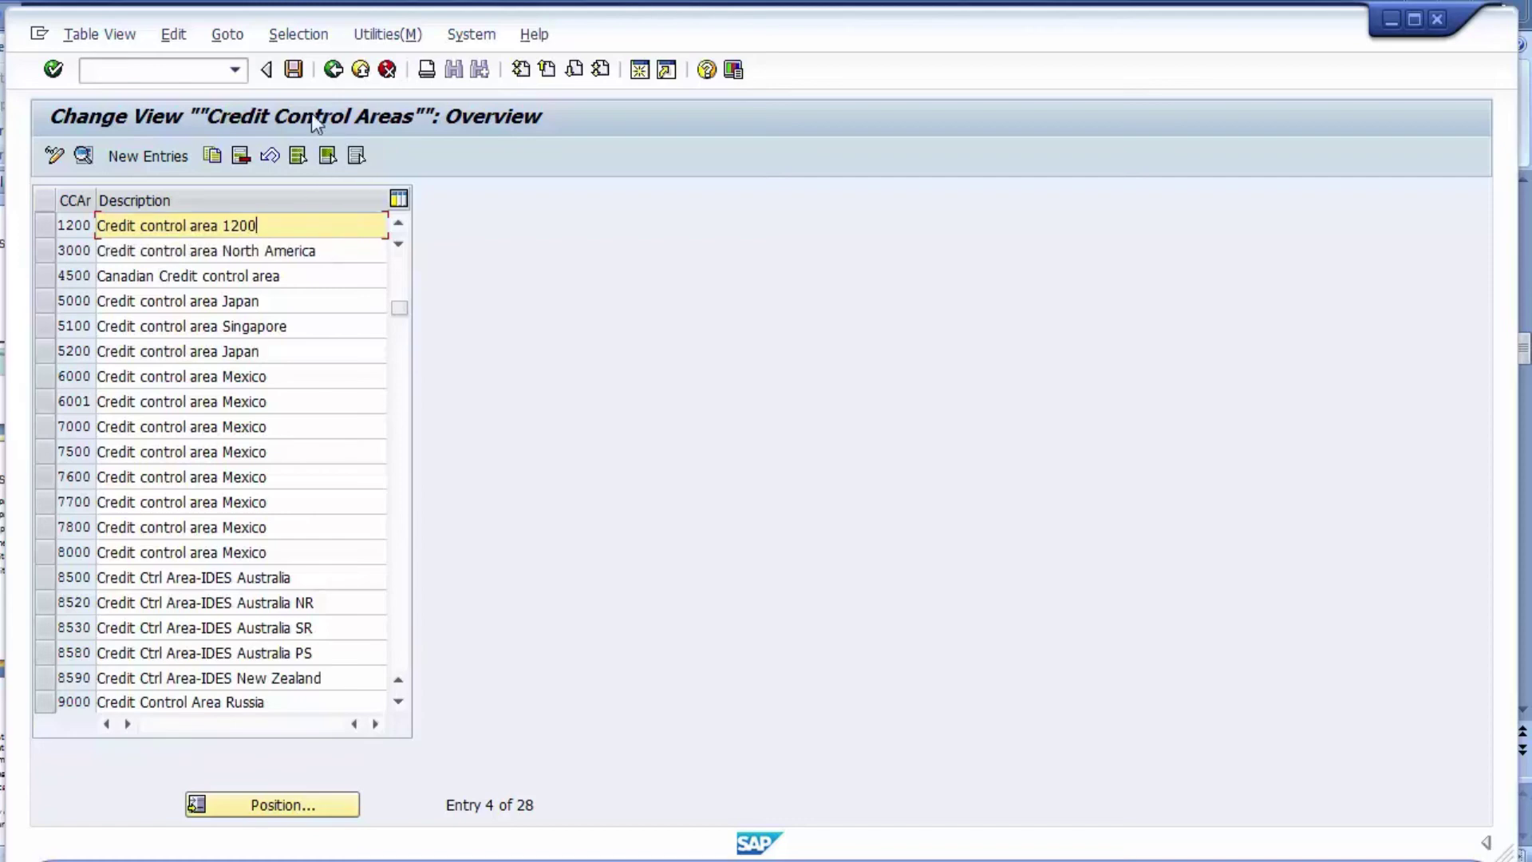
{"action": "left_click", "coordinate": [294, 68]}
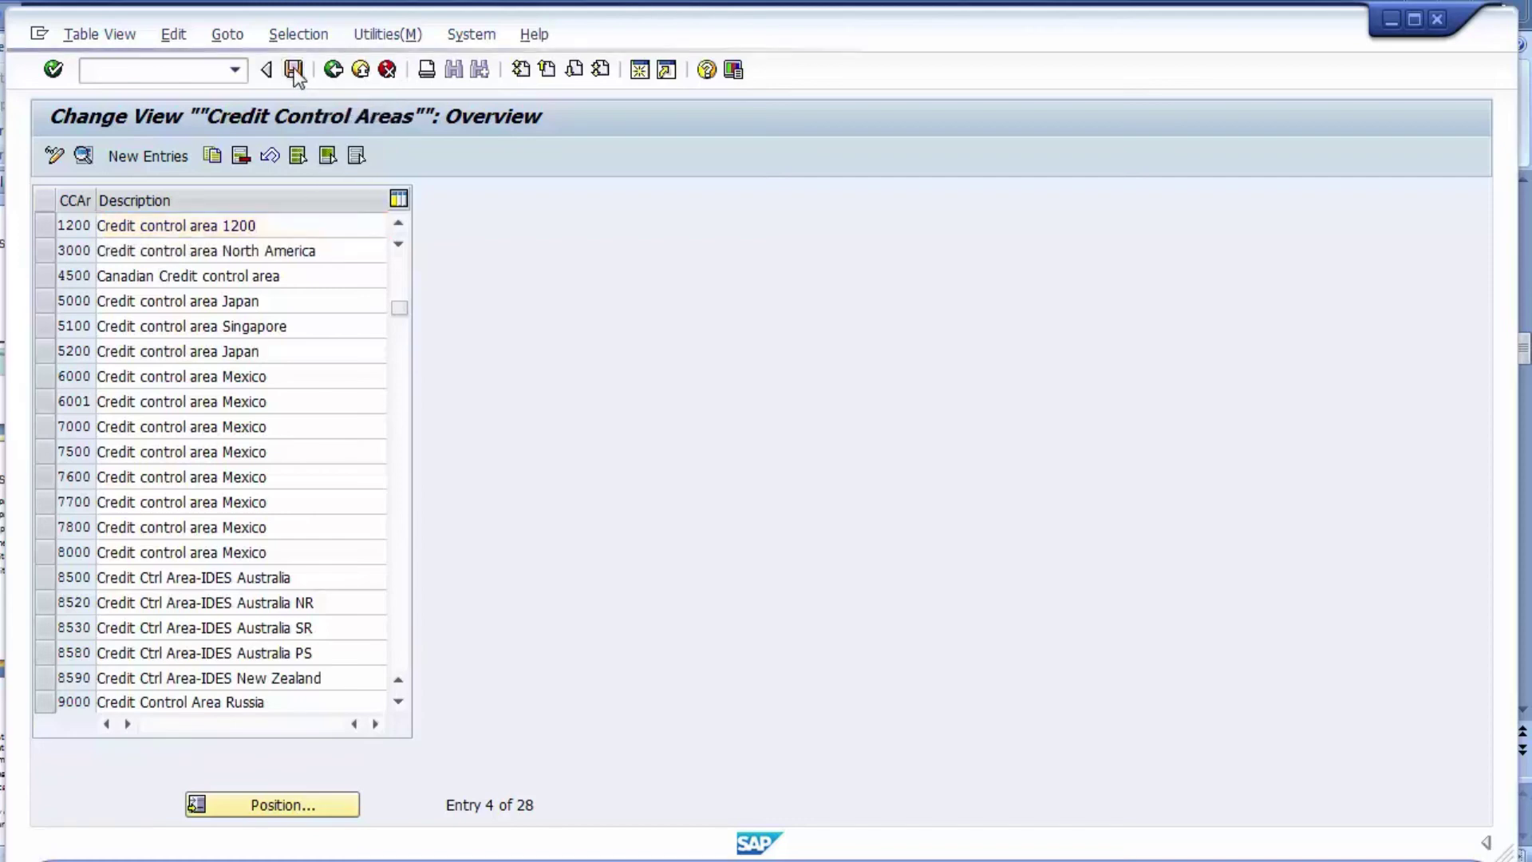
{"action": "left_click", "coordinate": [334, 71]}
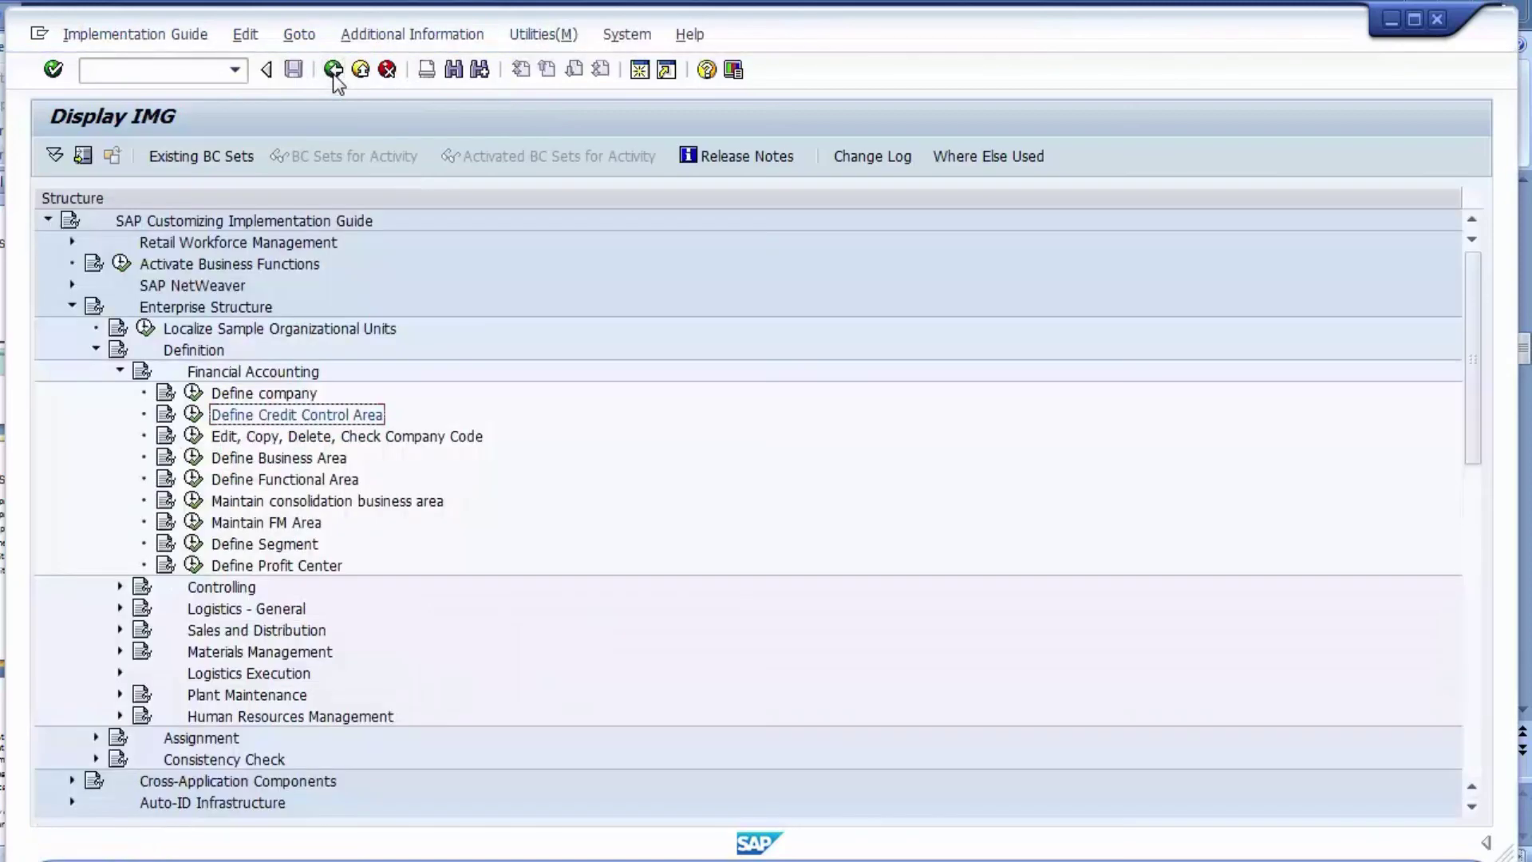
Open the activity for assigning company codes to credit control areas under Enterprise Structure, Assignment, Financial Accounting
{"action": "left_click", "coordinate": [180, 354]}
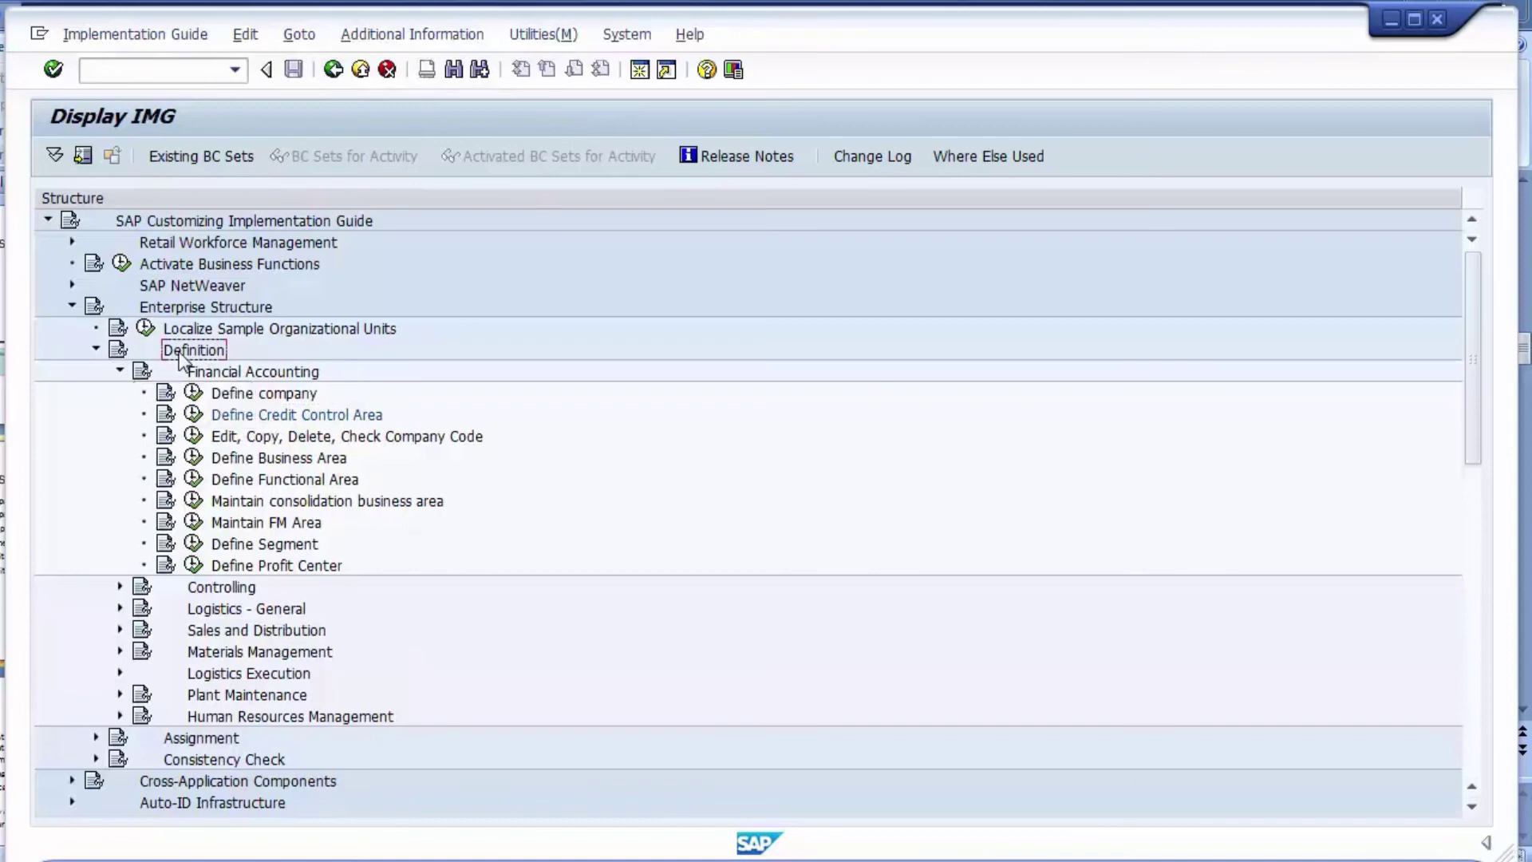
{"action": "left_click", "coordinate": [95, 349]}
{"action": "left_click", "coordinate": [98, 373]}
{"action": "left_click", "coordinate": [96, 372]}
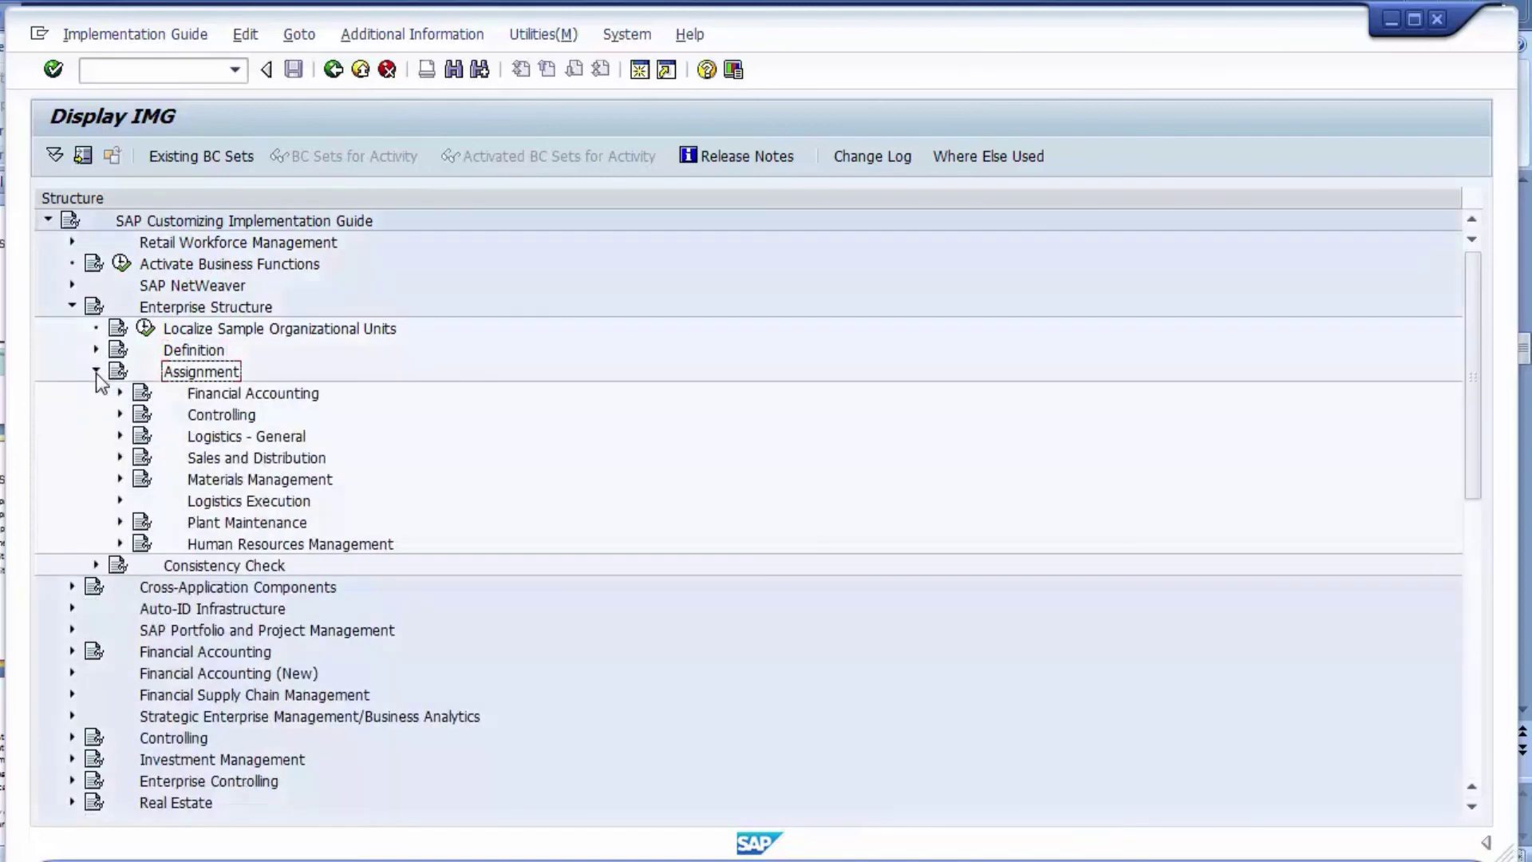
{"action": "left_click", "coordinate": [183, 395]}
{"action": "left_click", "coordinate": [121, 393]}
{"action": "left_click", "coordinate": [361, 440]}
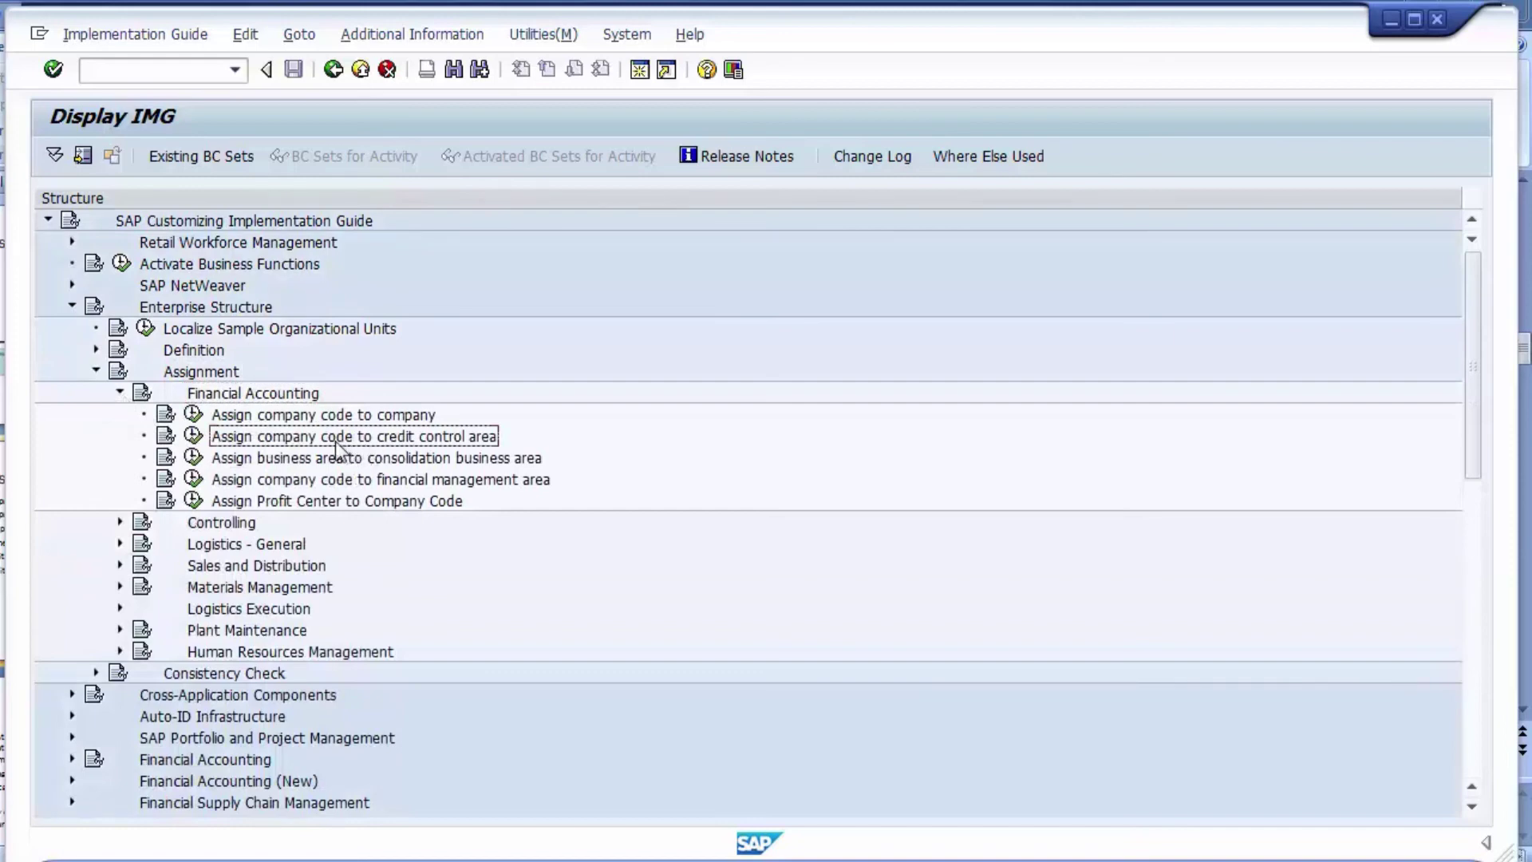
{"action": "left_click", "coordinate": [194, 437]}
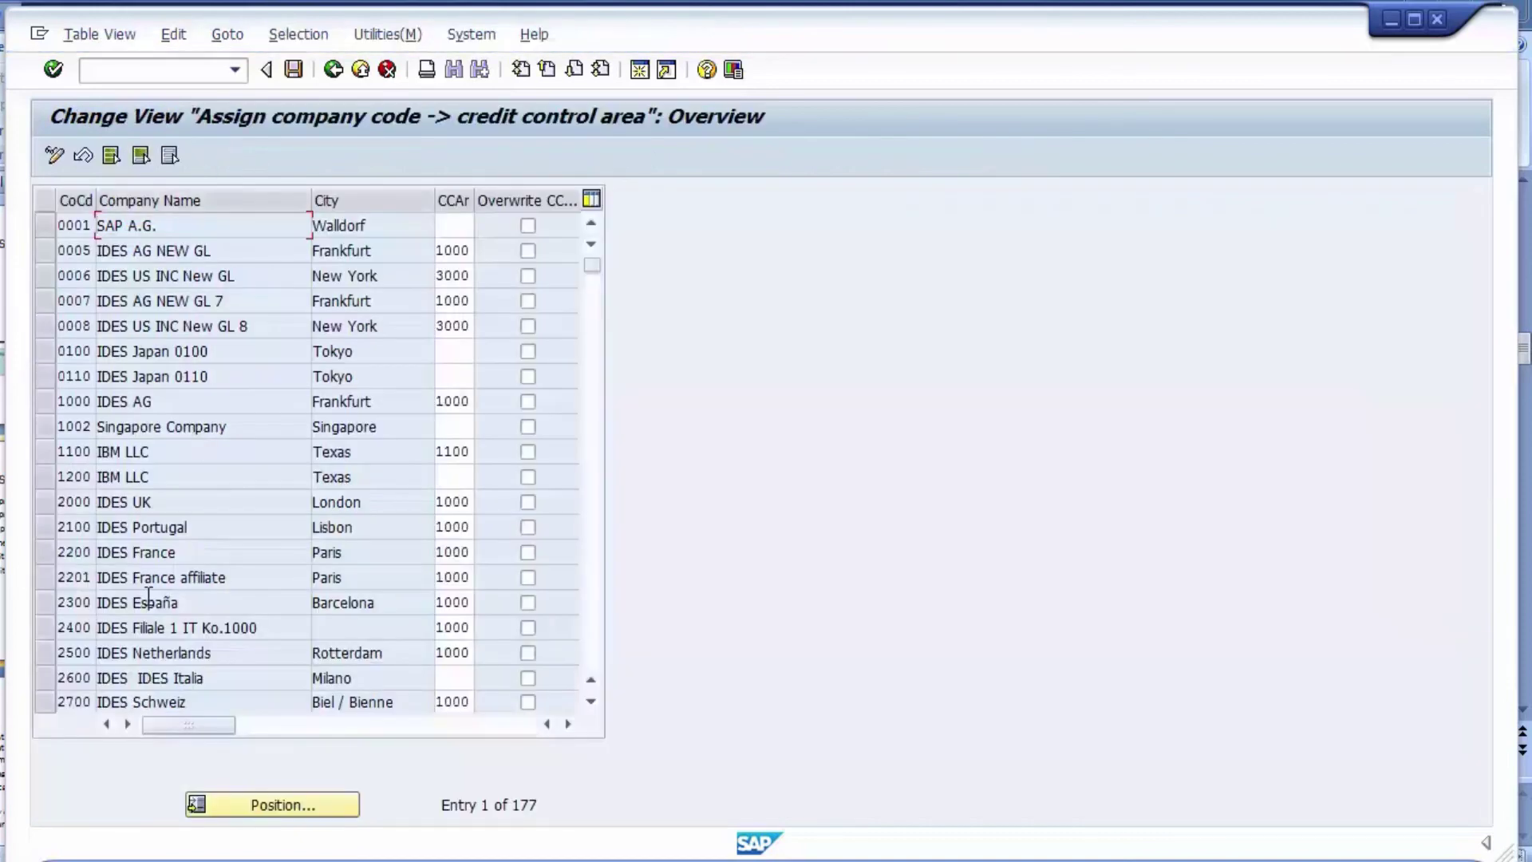
Assign credit control area 1200 to company code 1200 and save it in the FICO Configurations customizing request
{"action": "left_click", "coordinate": [237, 805]}
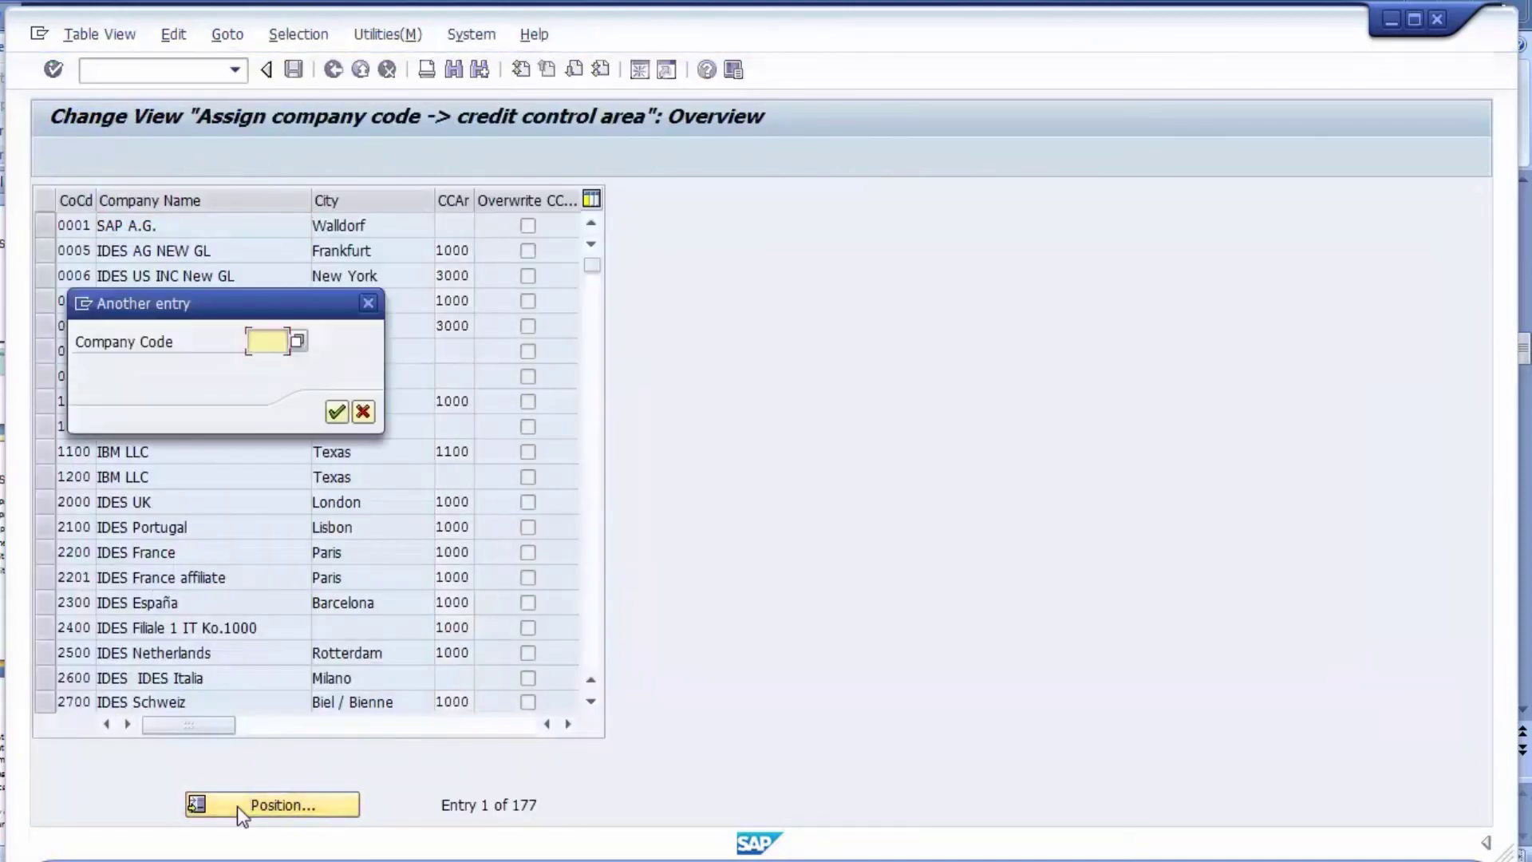
{"action": "type", "text": "1200"}
{"action": "key", "text": "Return"}
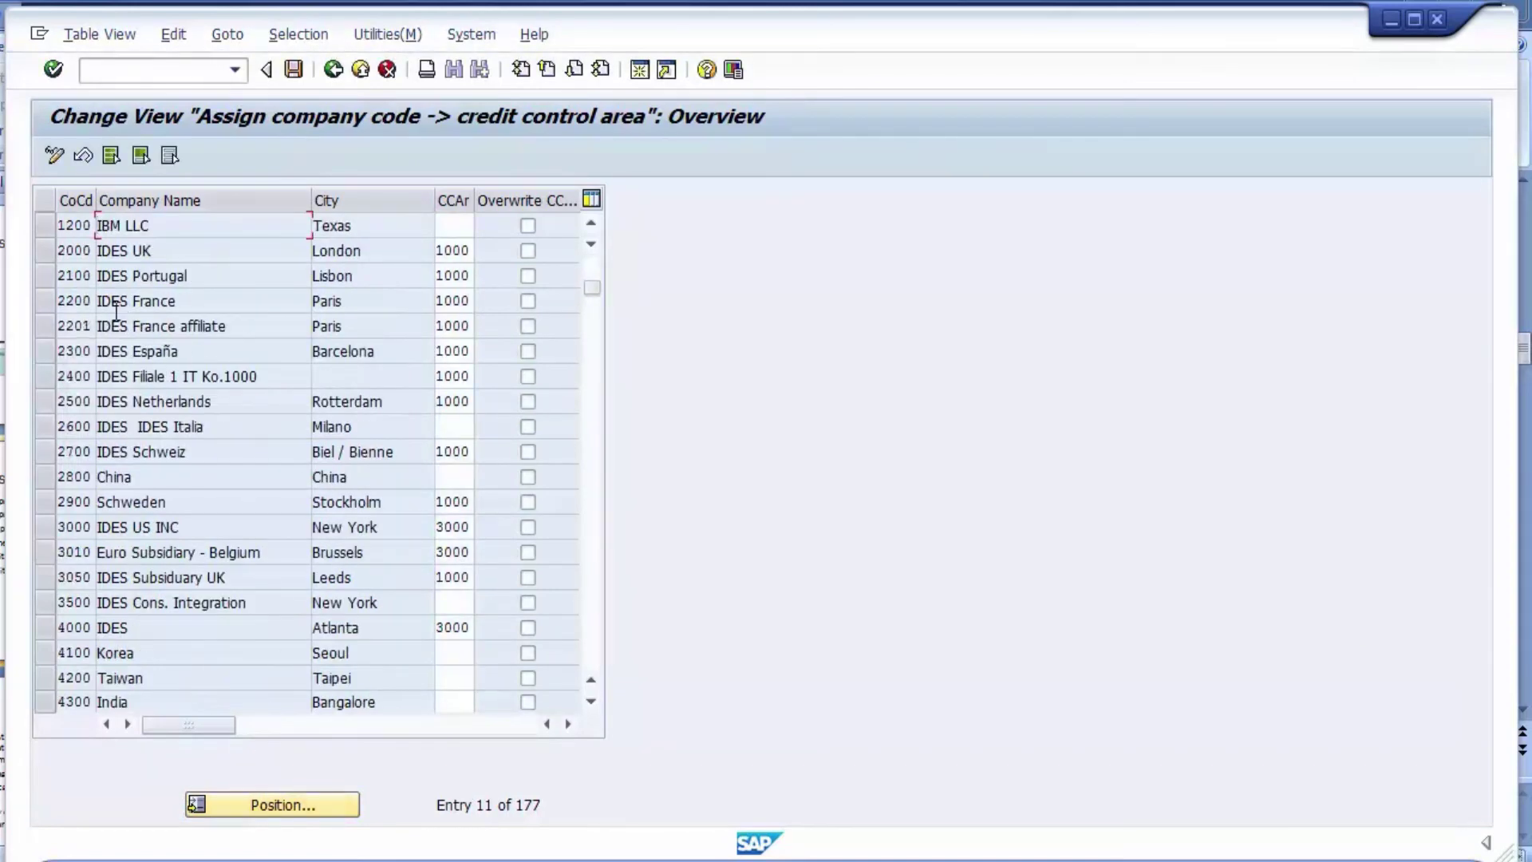
{"action": "left_click", "coordinate": [459, 227]}
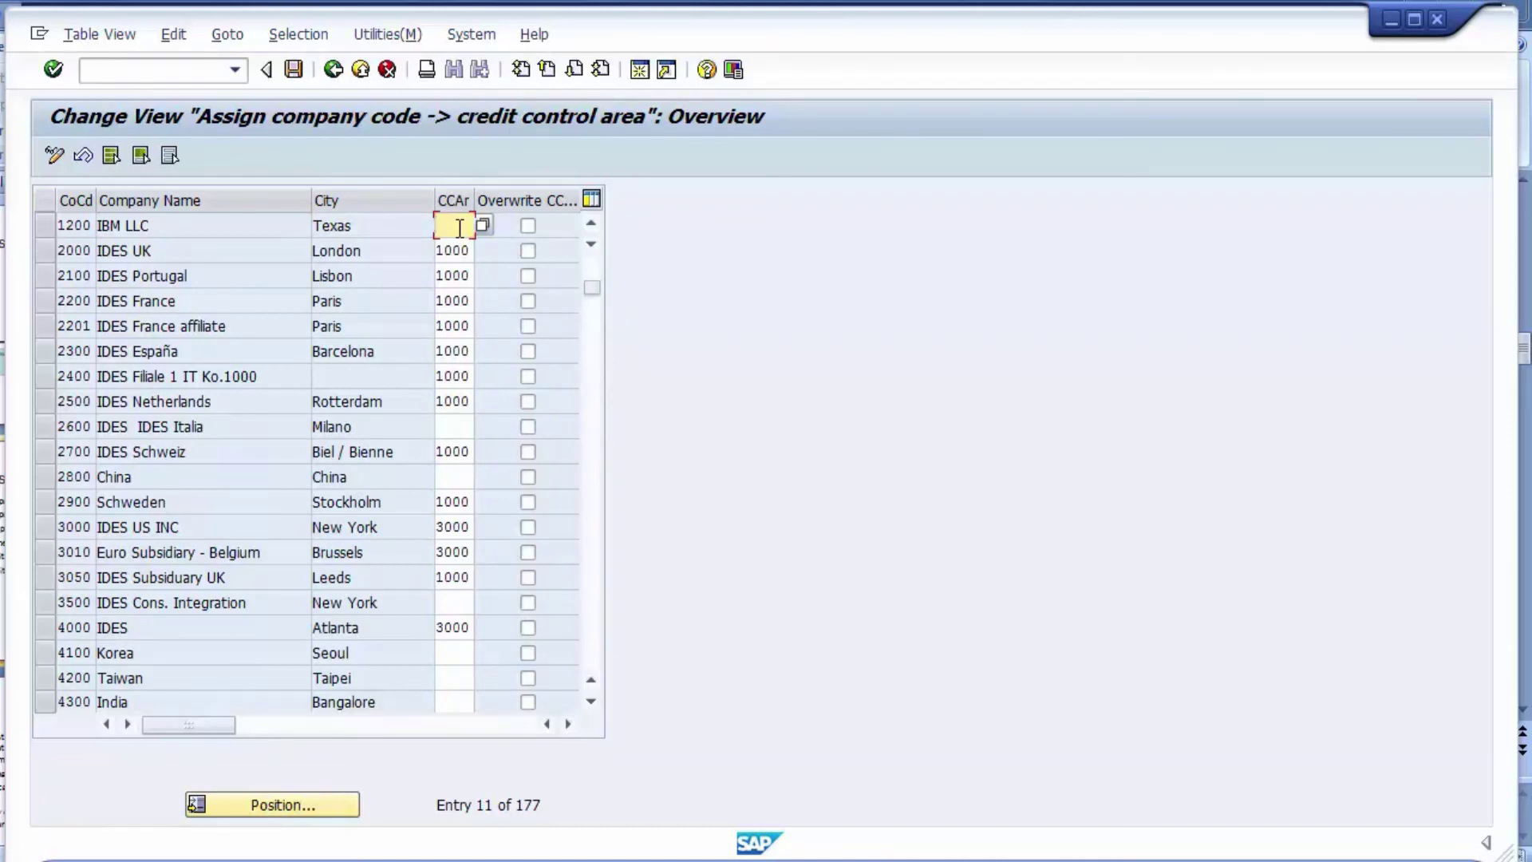
{"action": "key", "text": "F4"}
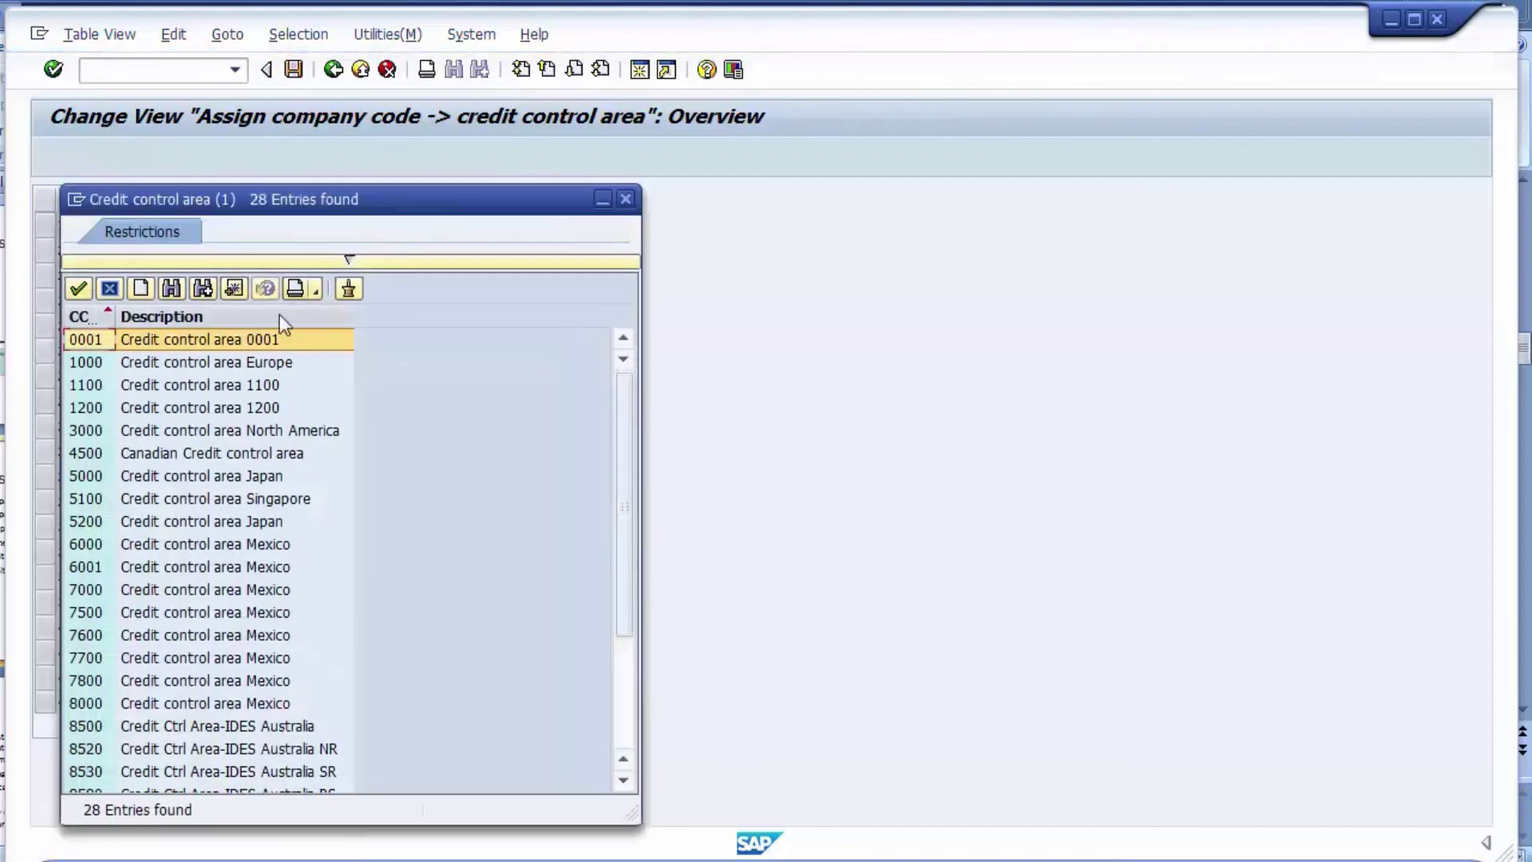
{"action": "left_click", "coordinate": [206, 408]}
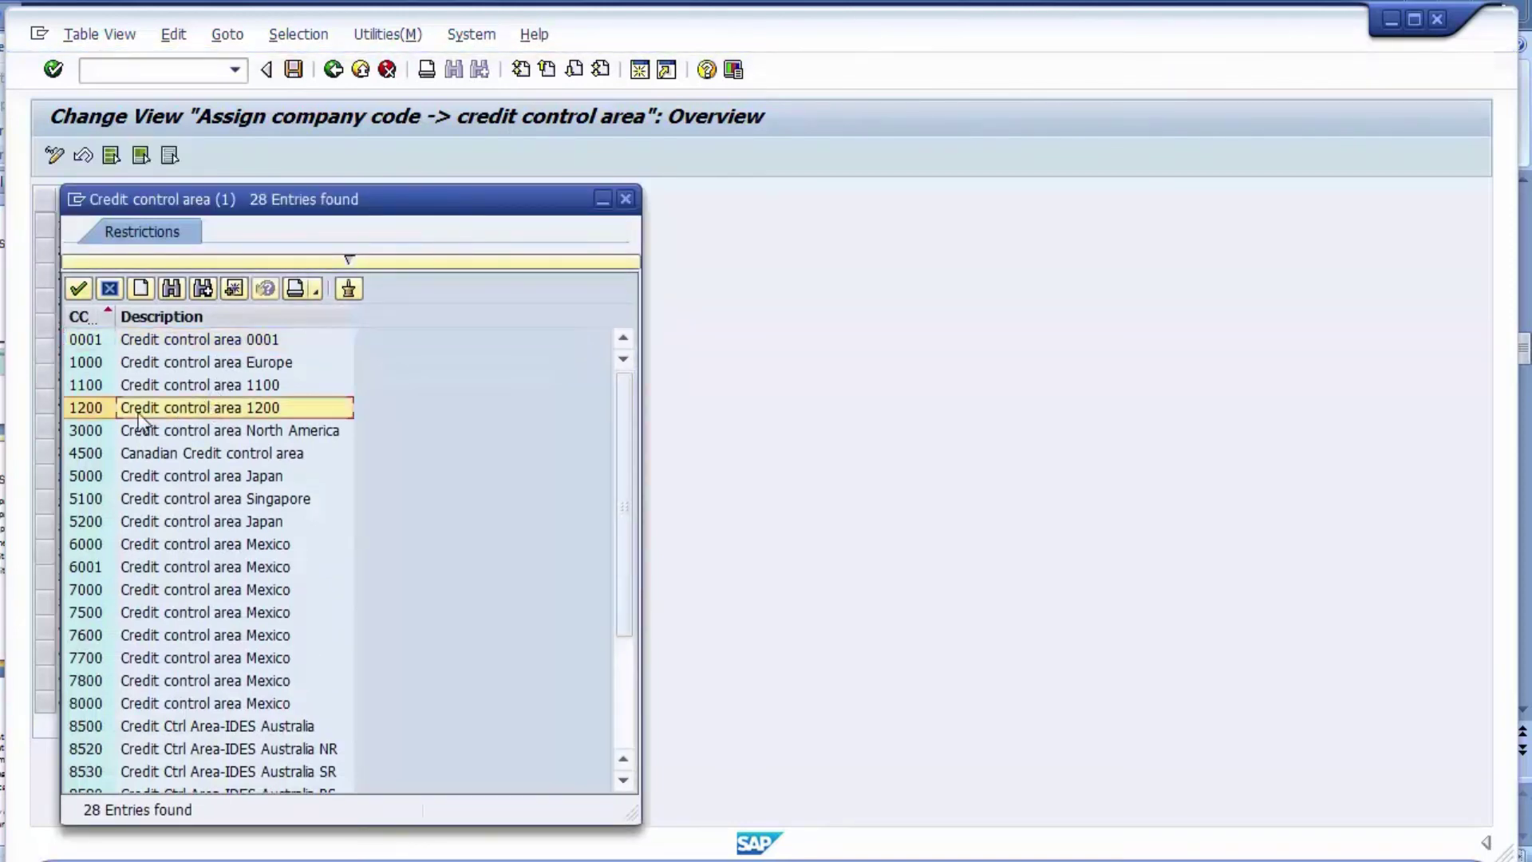
{"action": "double_click", "coordinate": [91, 414]}
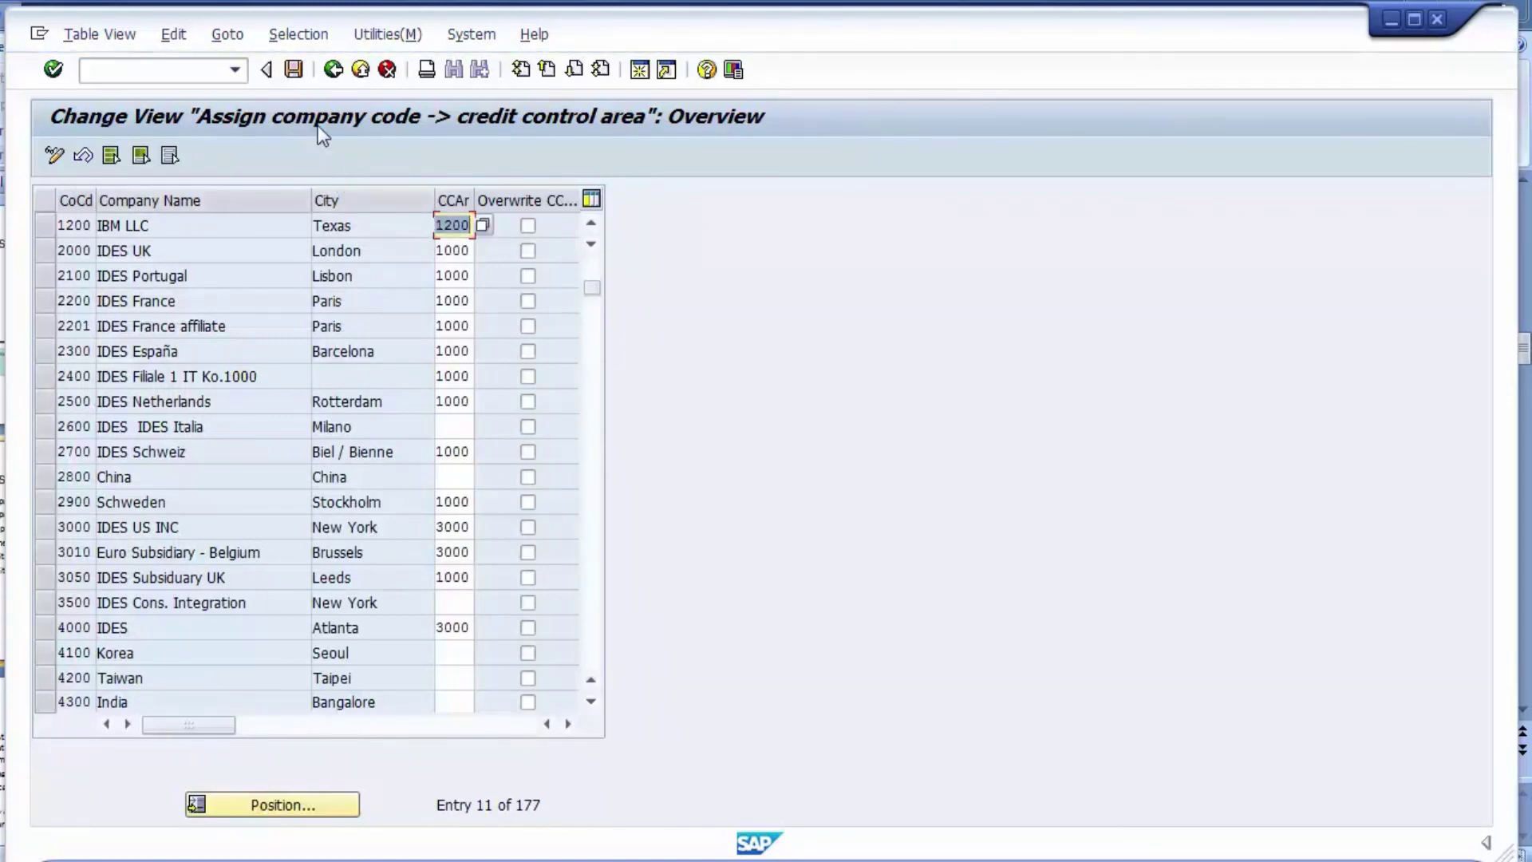
{"action": "left_click", "coordinate": [294, 69]}
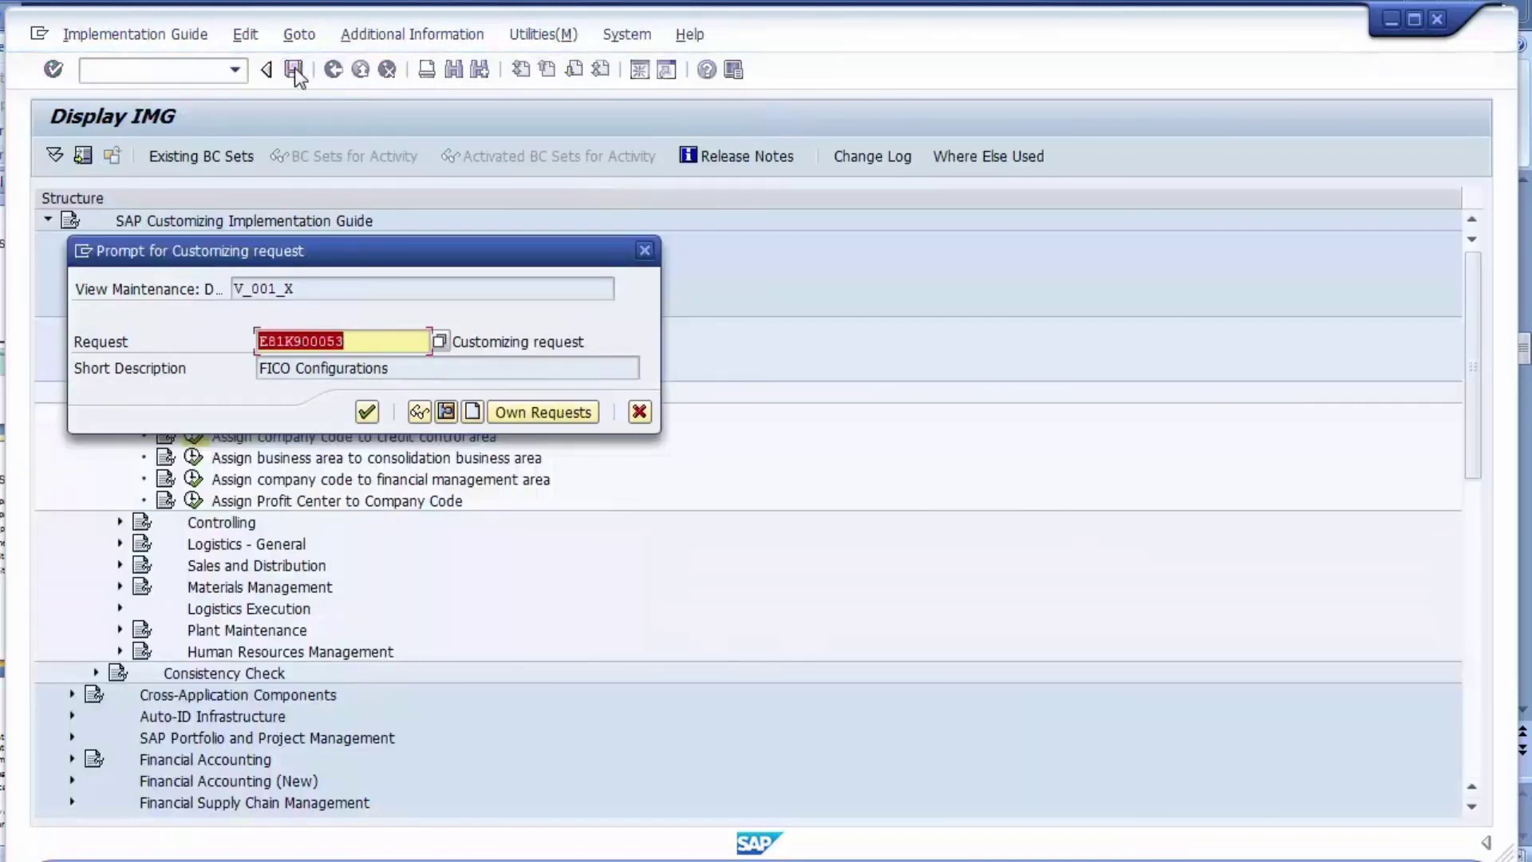
{"action": "left_click", "coordinate": [366, 413]}
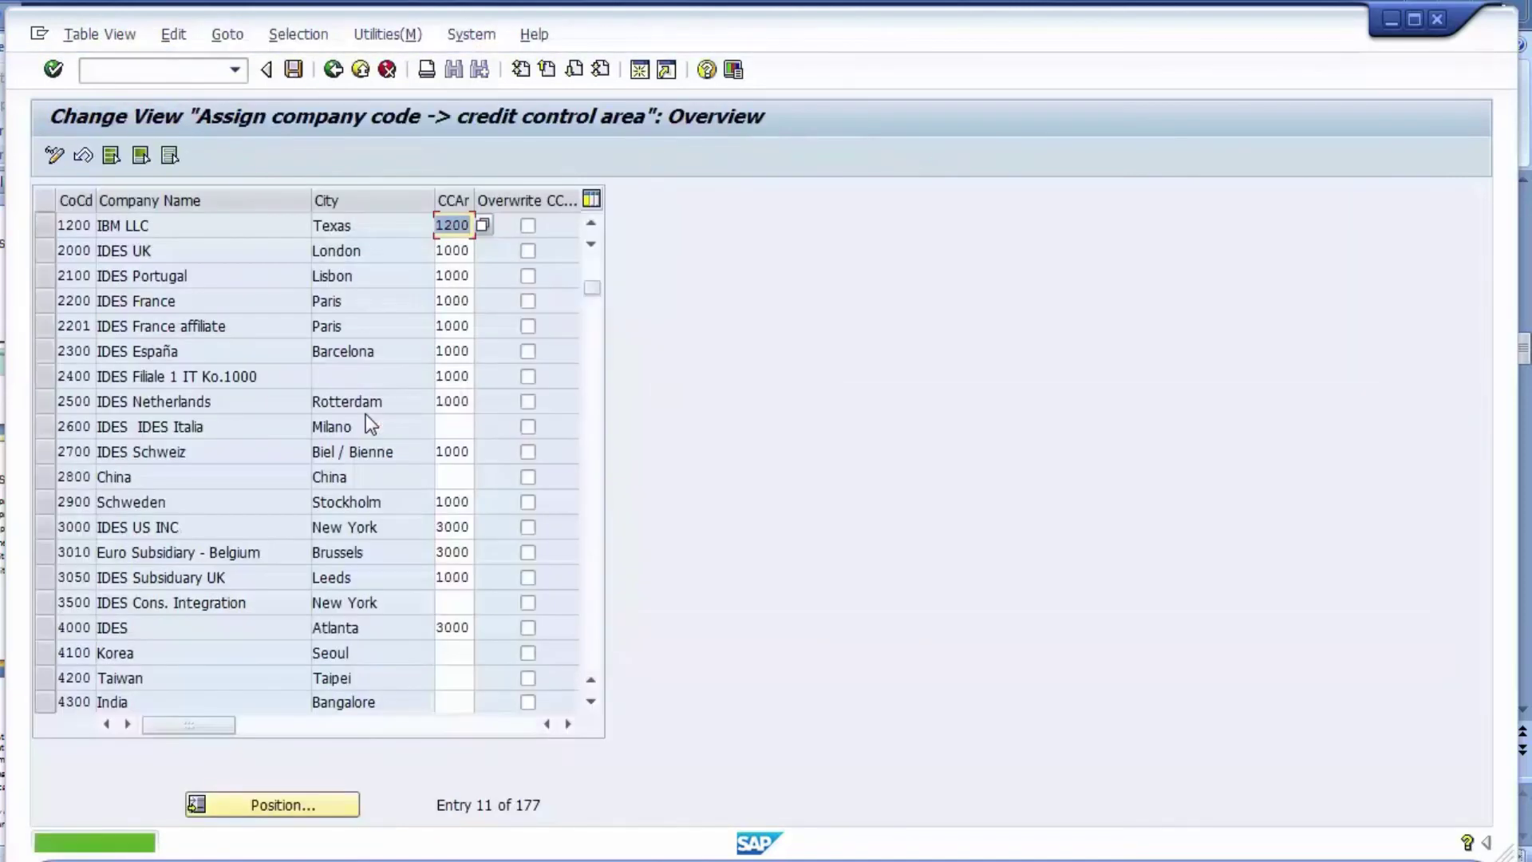
Switch to the other SAP session and check the descriptions of business areas 2000, 2010, 2020 and 2030
{"action": "left_click", "coordinate": [457, 718]}
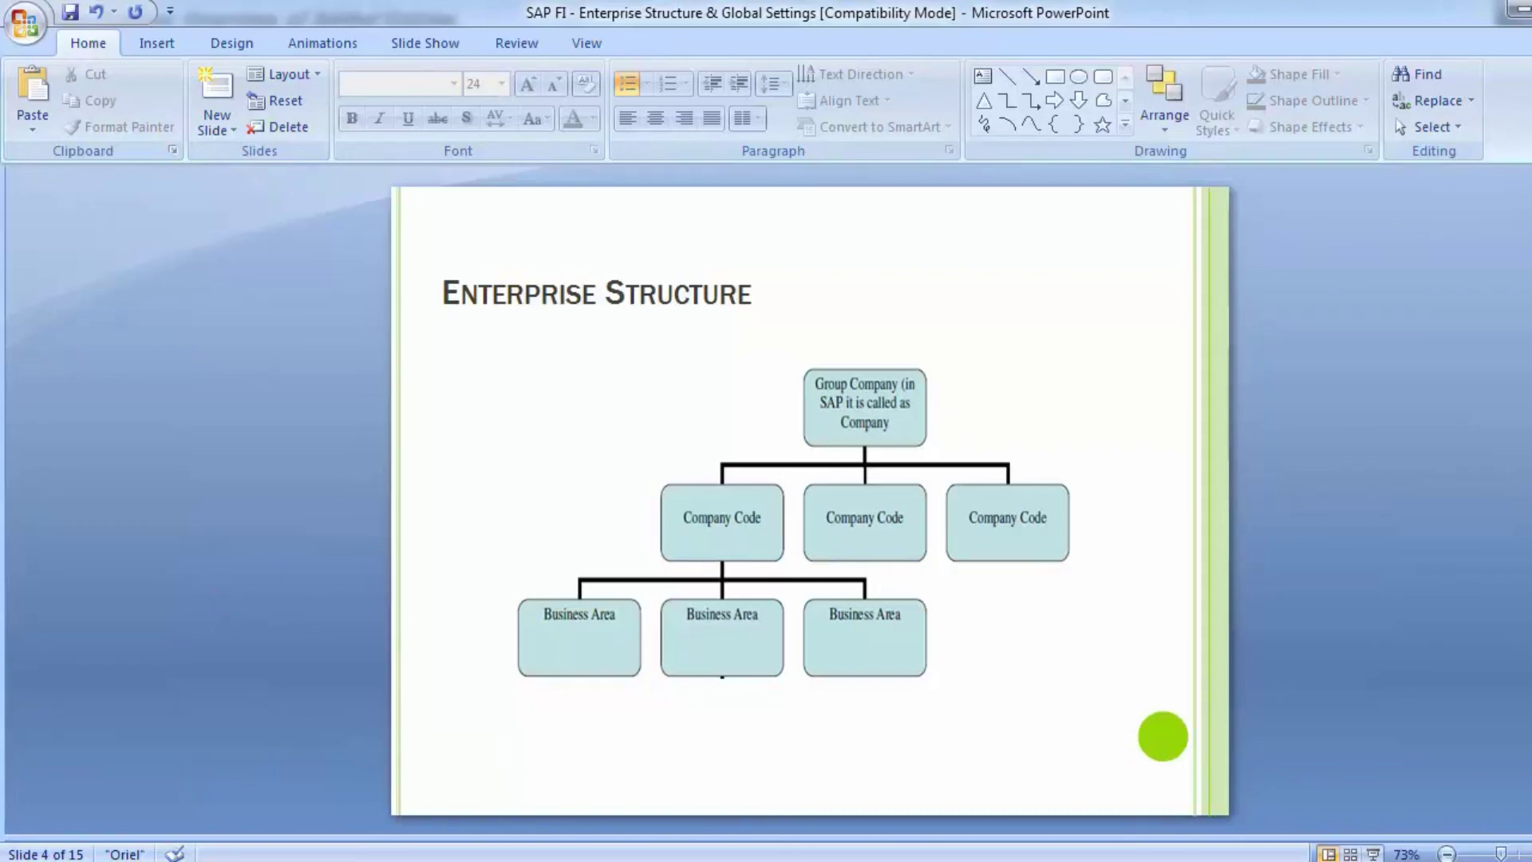
{"action": "left_click", "coordinate": [835, 798]}
{"action": "left_click", "coordinate": [315, 67]}
{"action": "left_click", "coordinate": [262, 240]}
{"action": "left_click", "coordinate": [261, 266]}
{"action": "left_click", "coordinate": [261, 292]}
{"action": "left_click", "coordinate": [261, 309]}
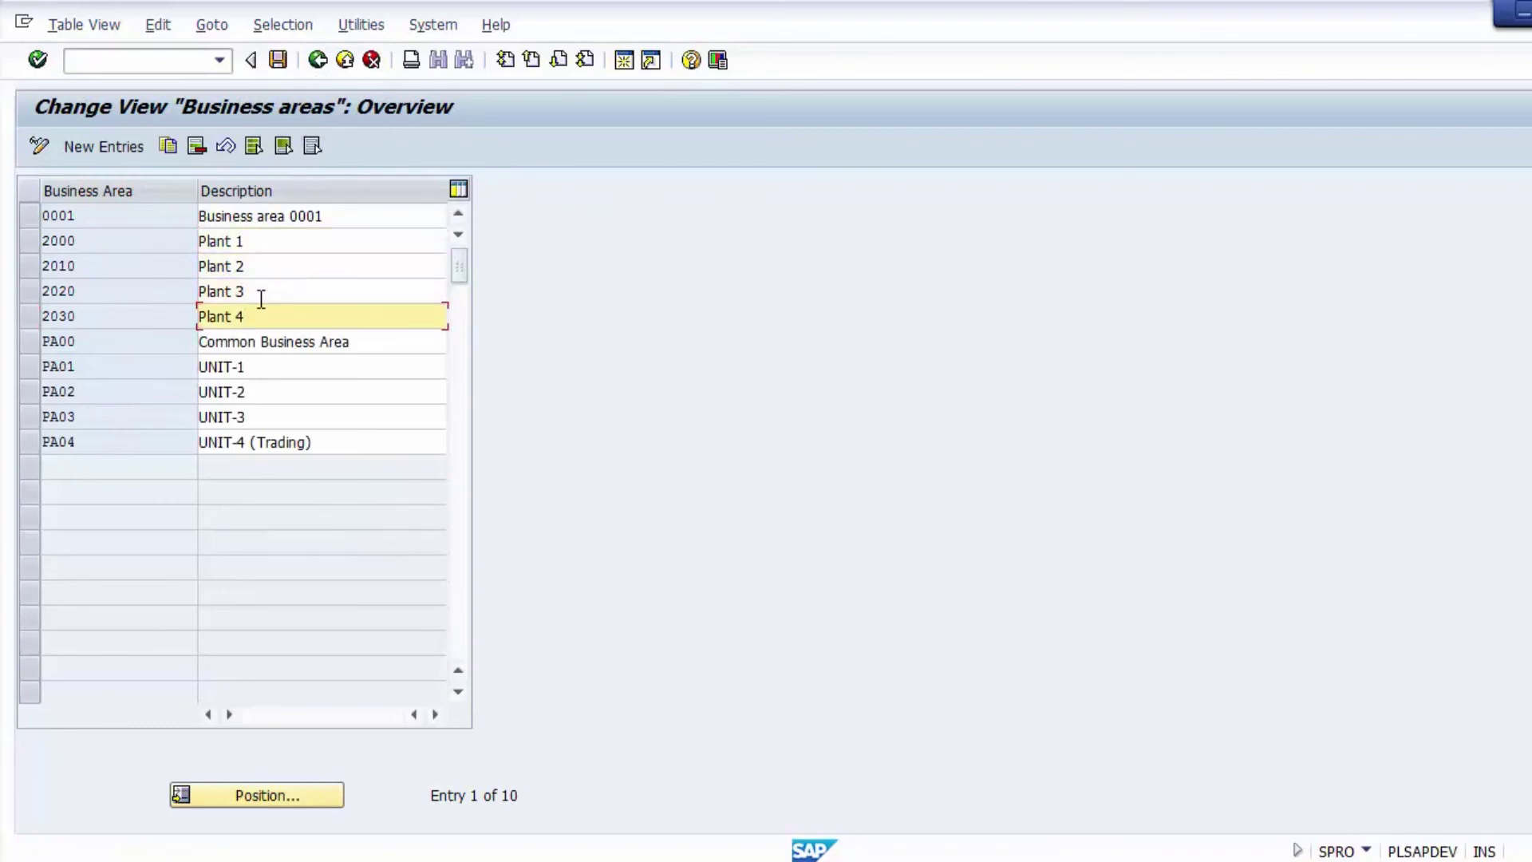
Leave the customizing screens back to SAP Easy Access and switch to the Enterprise Structure slide in PowerPoint
{"action": "left_click", "coordinate": [317, 67]}
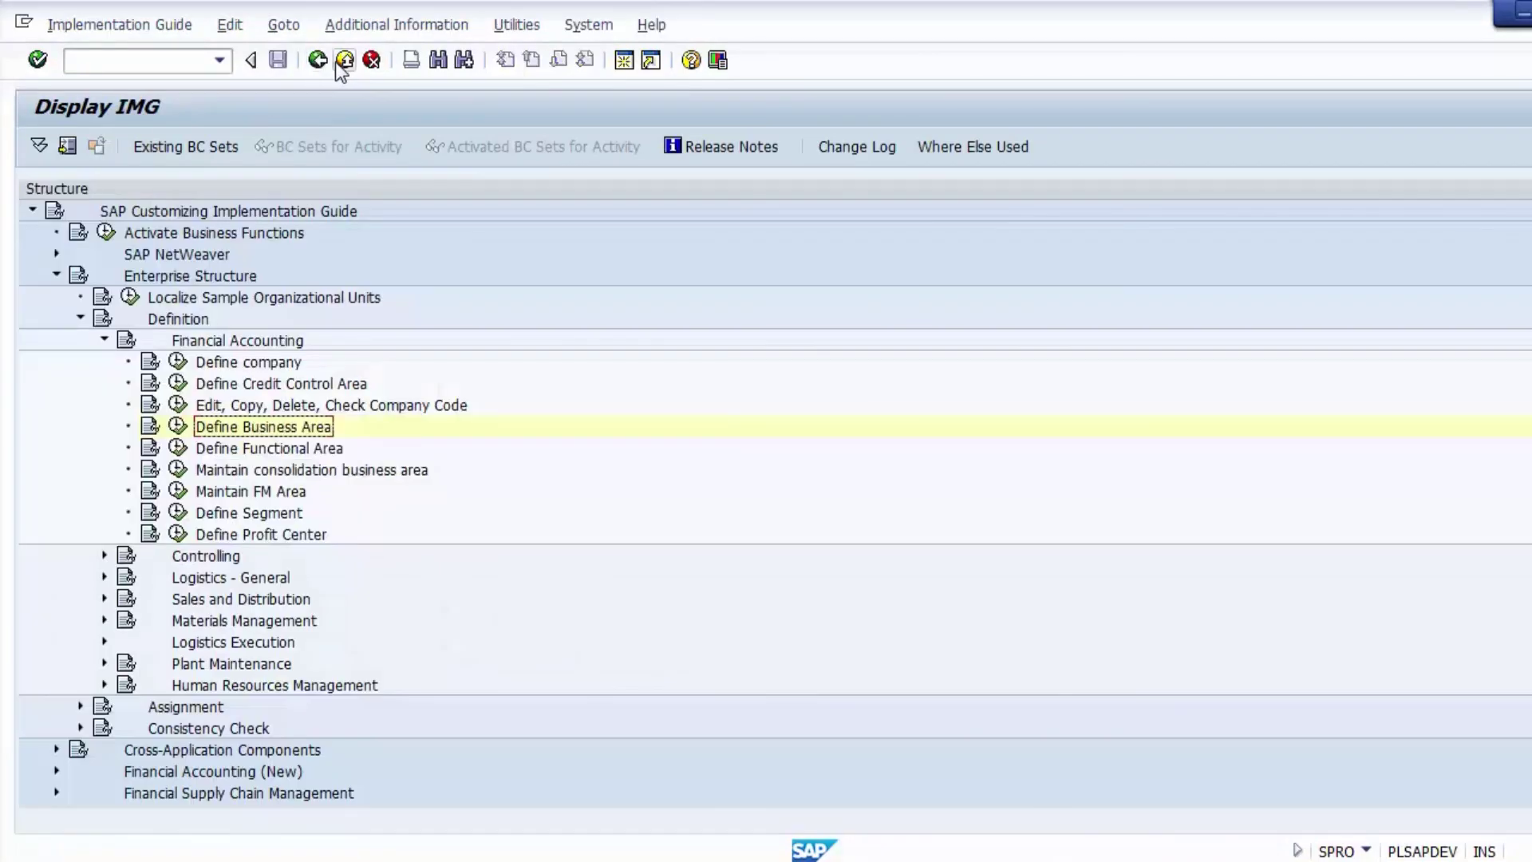
{"action": "left_click", "coordinate": [343, 67]}
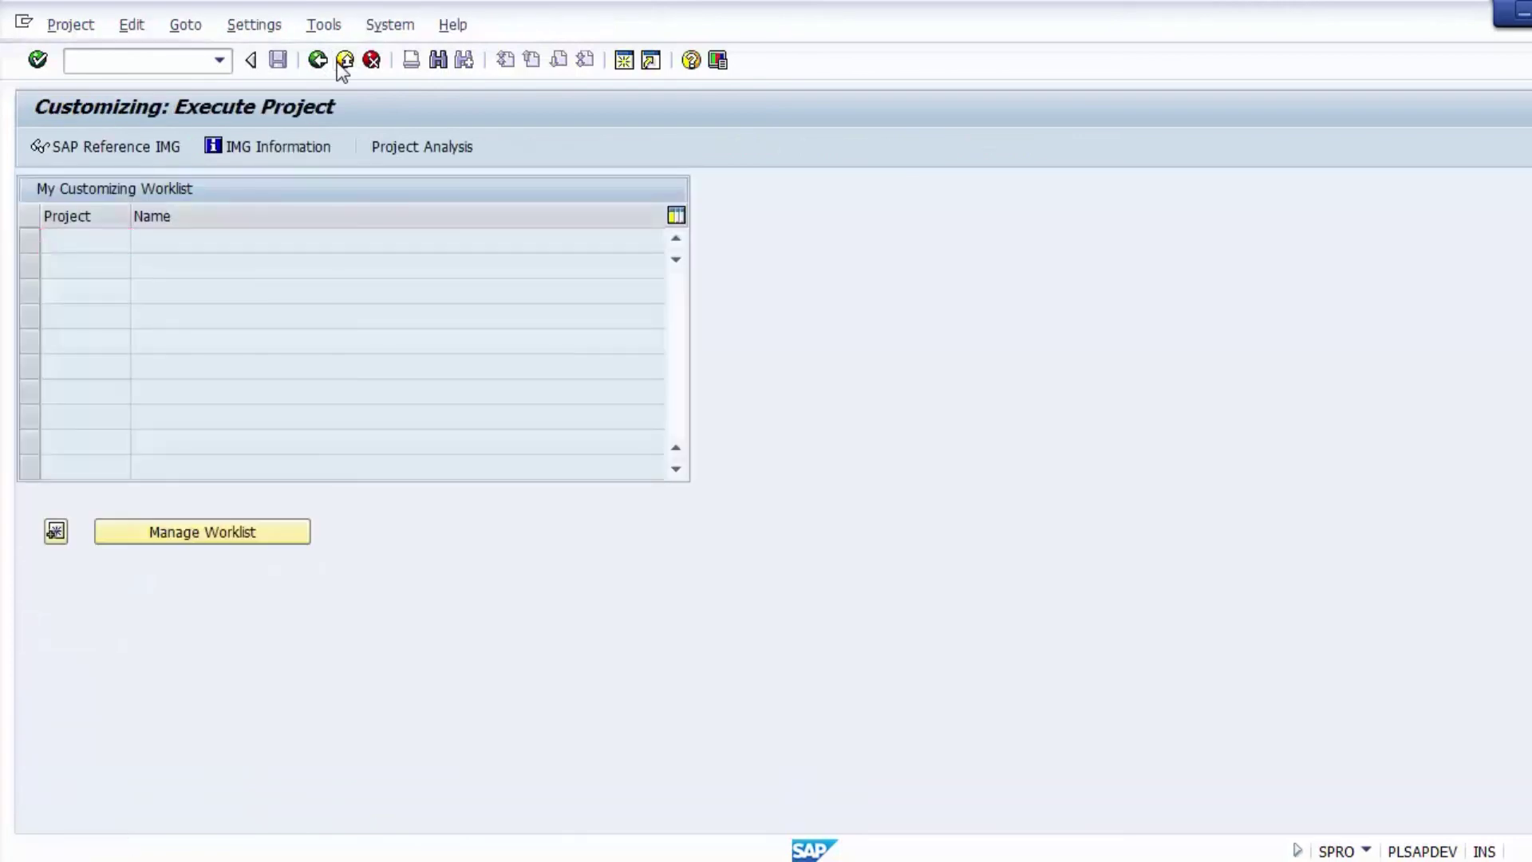
{"action": "left_click", "coordinate": [343, 62]}
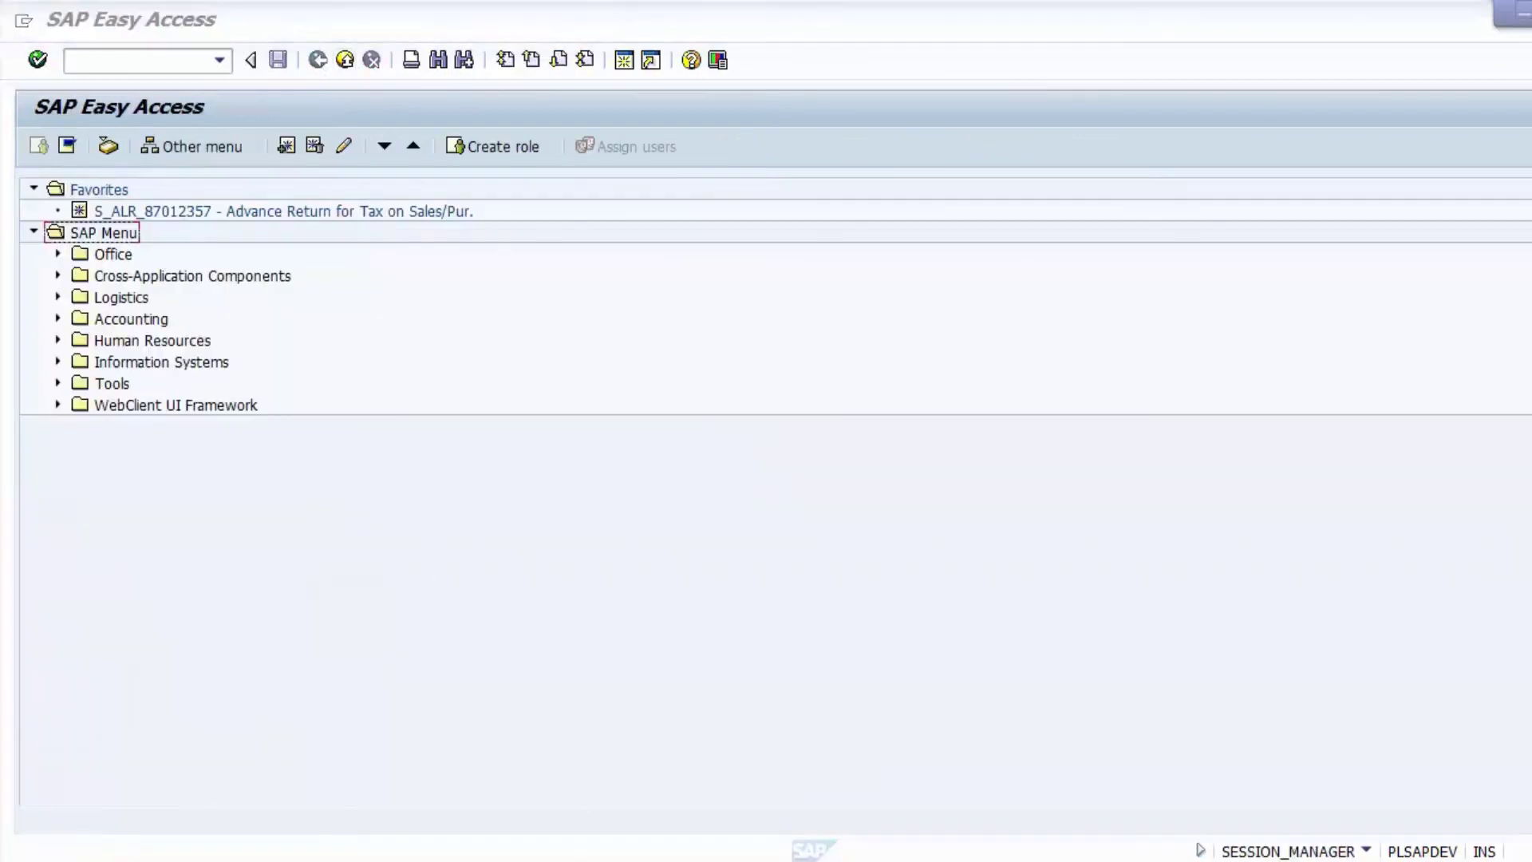
{"action": "key", "text": "alt+Tab"}
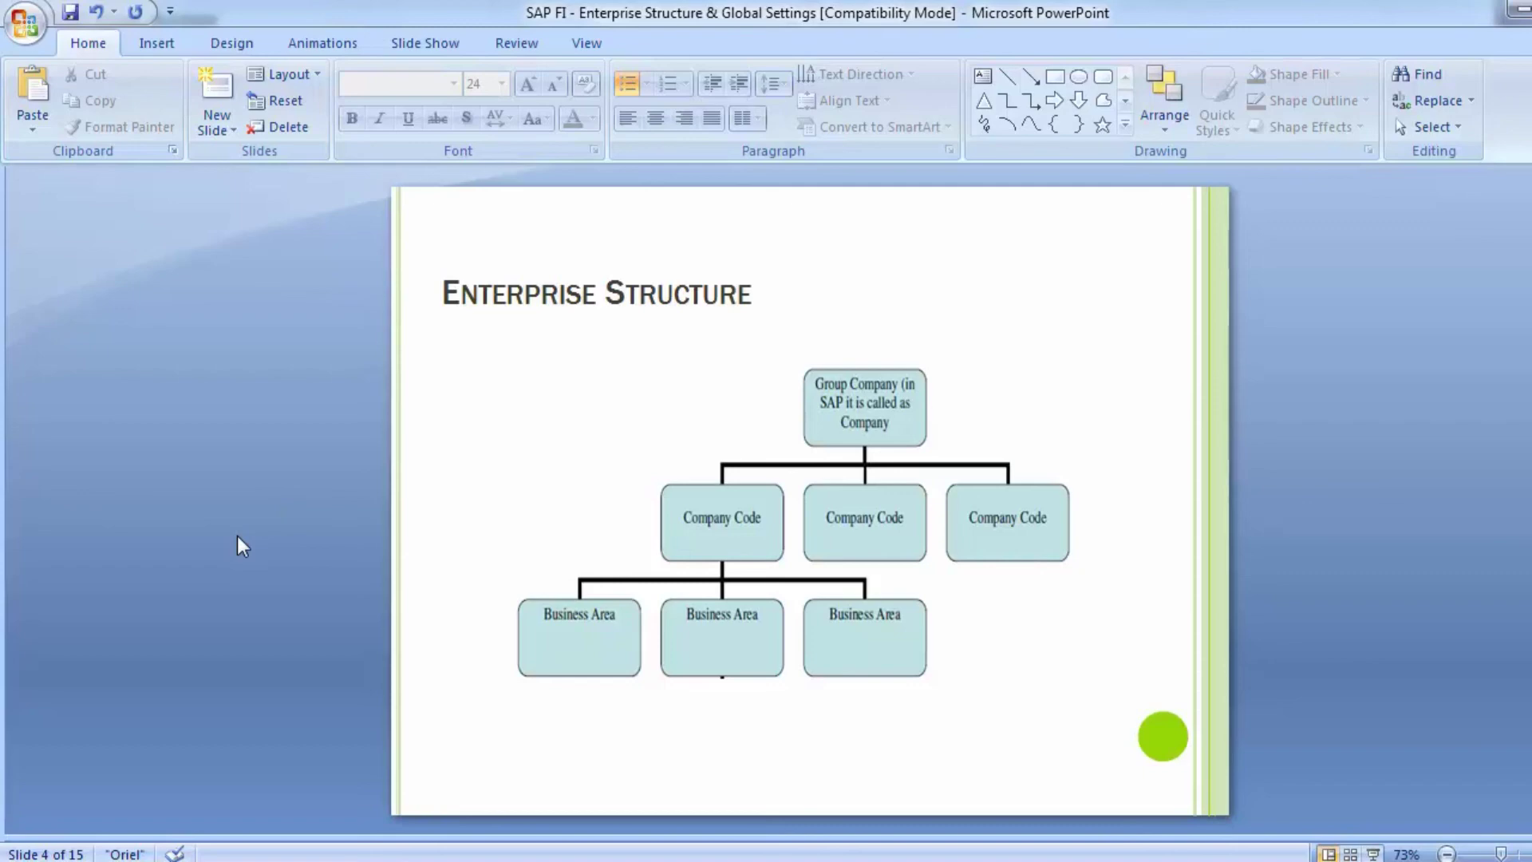